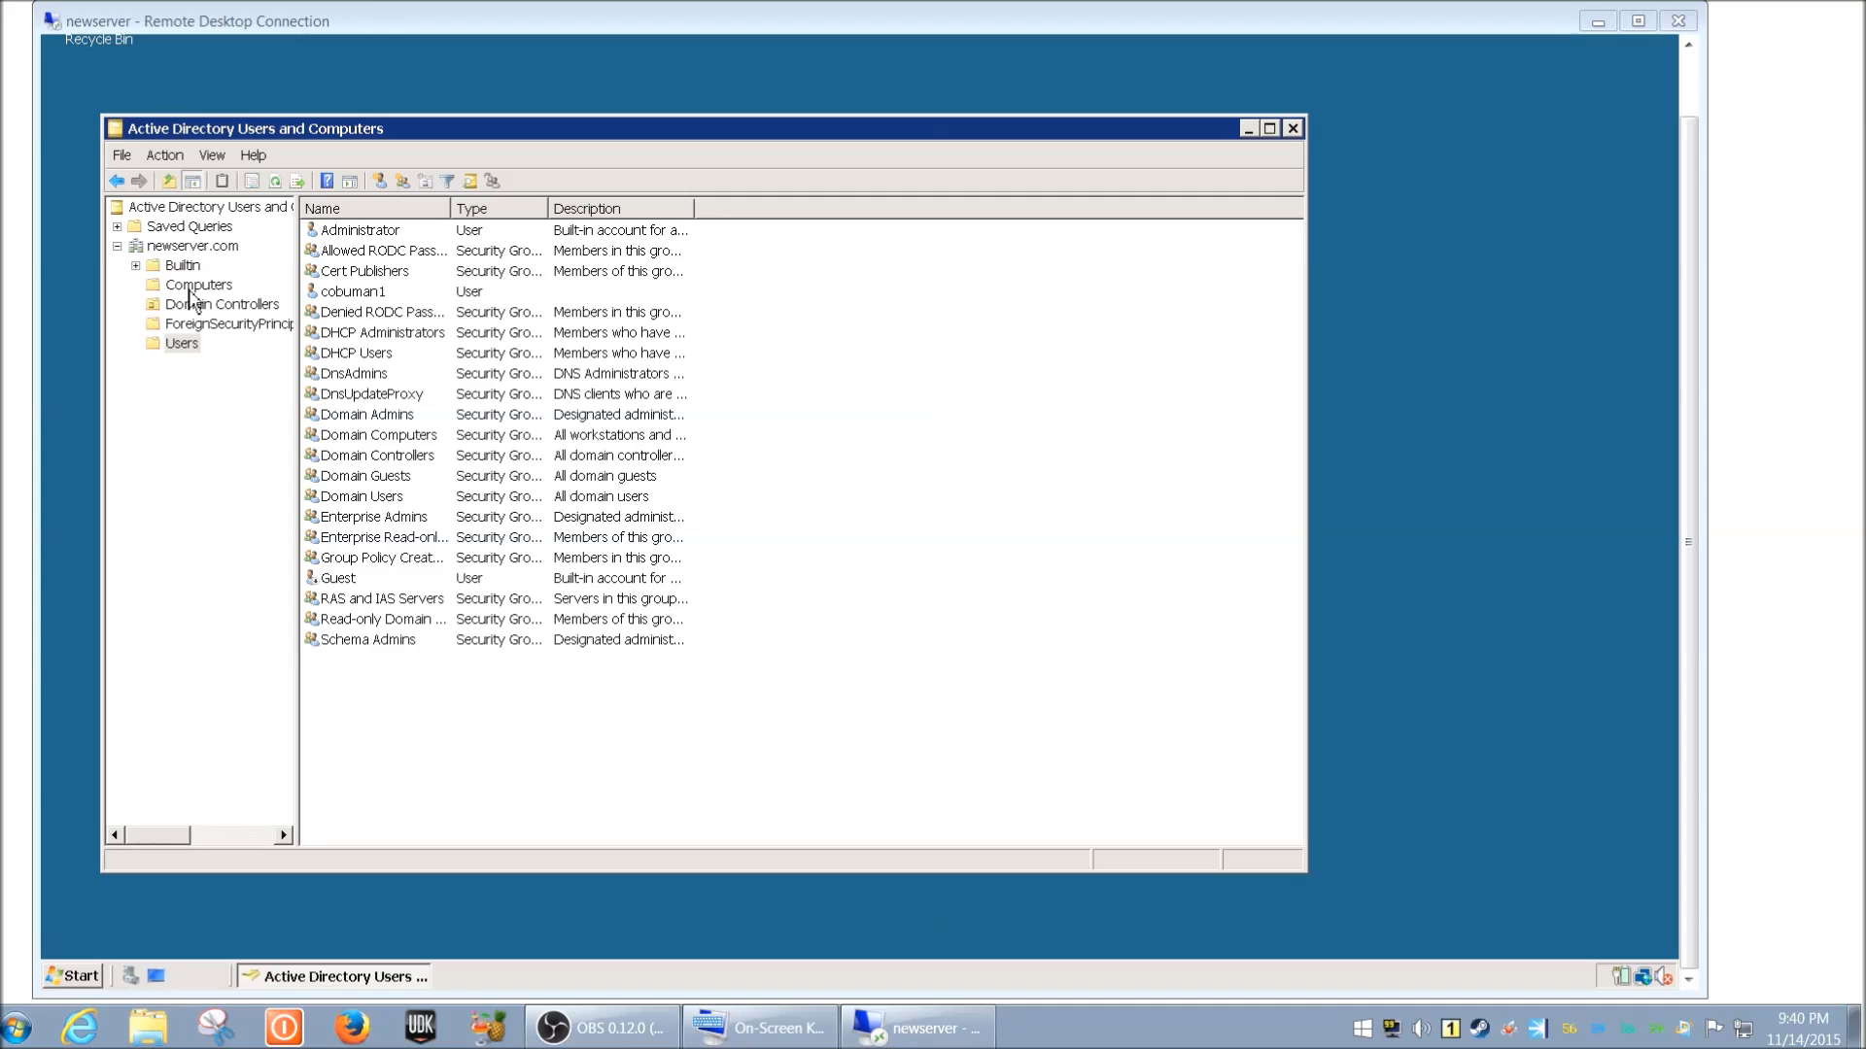
# Step: Close Active Directory Users and Computers and relaunch it from Start > Administrative Tools
pyautogui.click(192, 285)
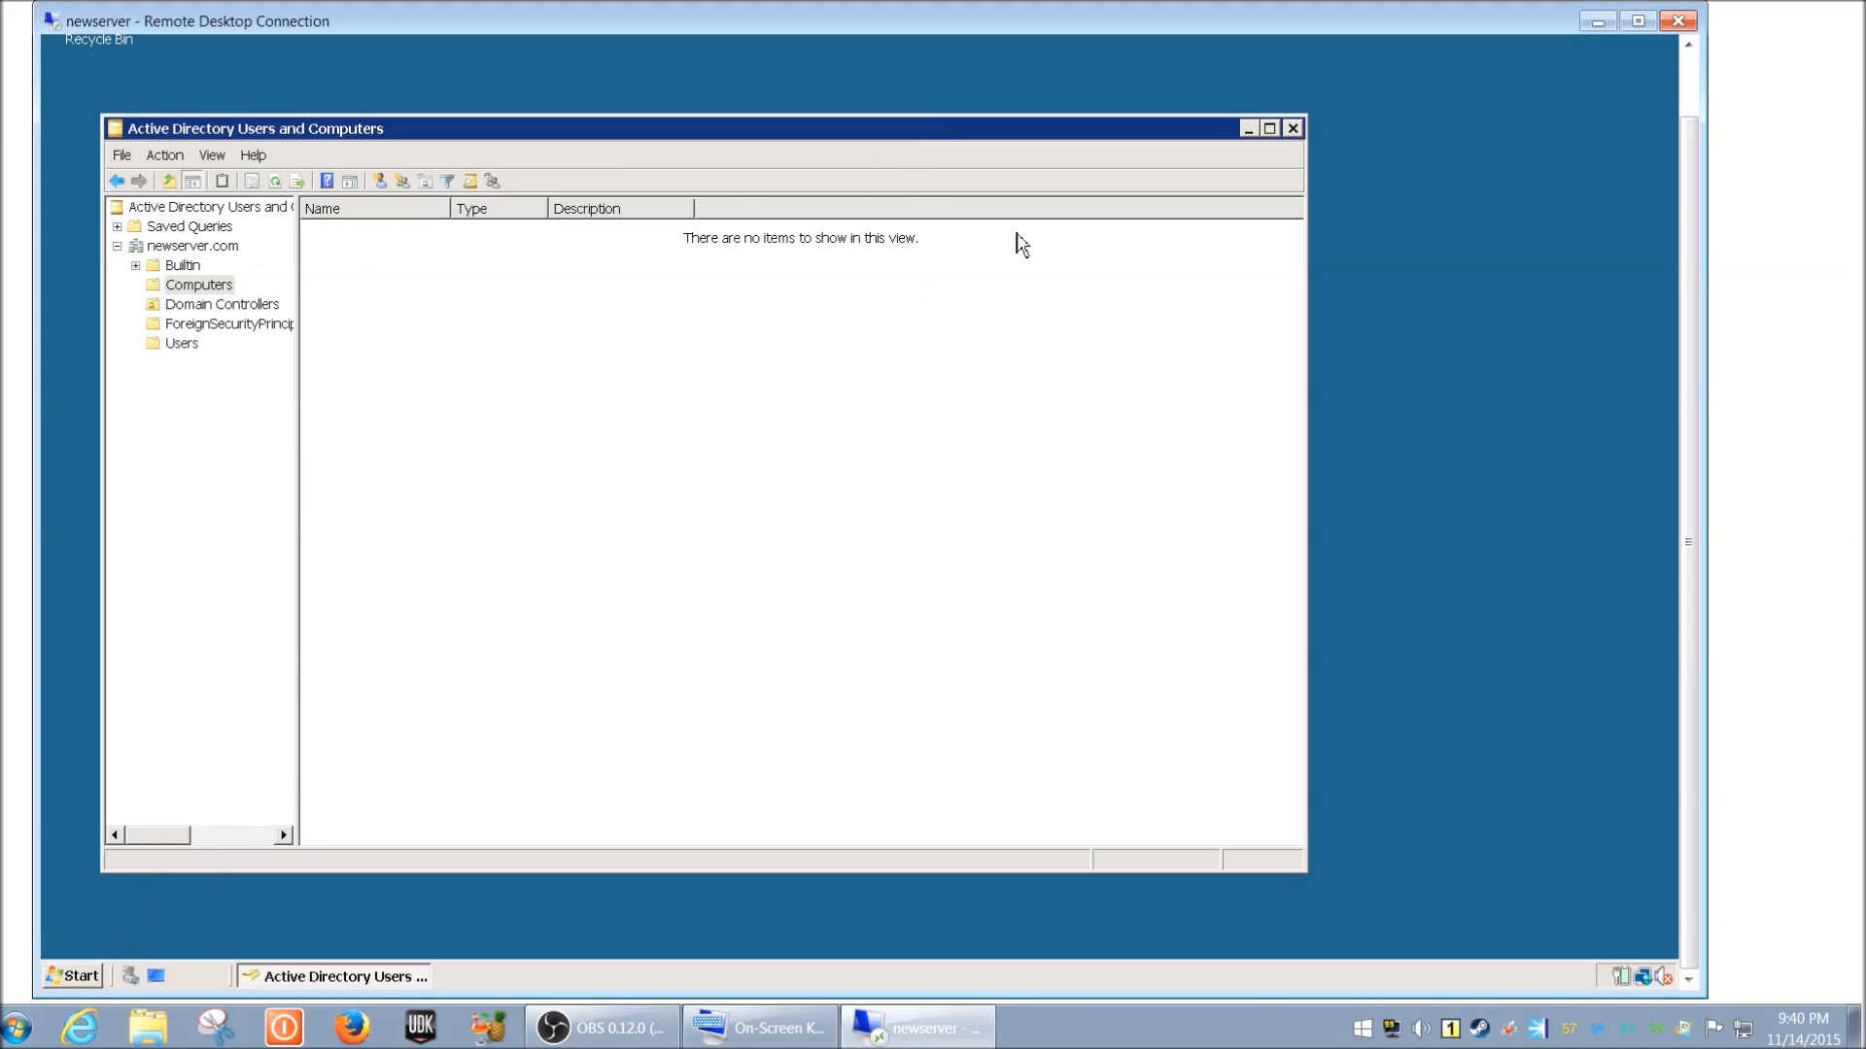
pyautogui.click(1293, 128)
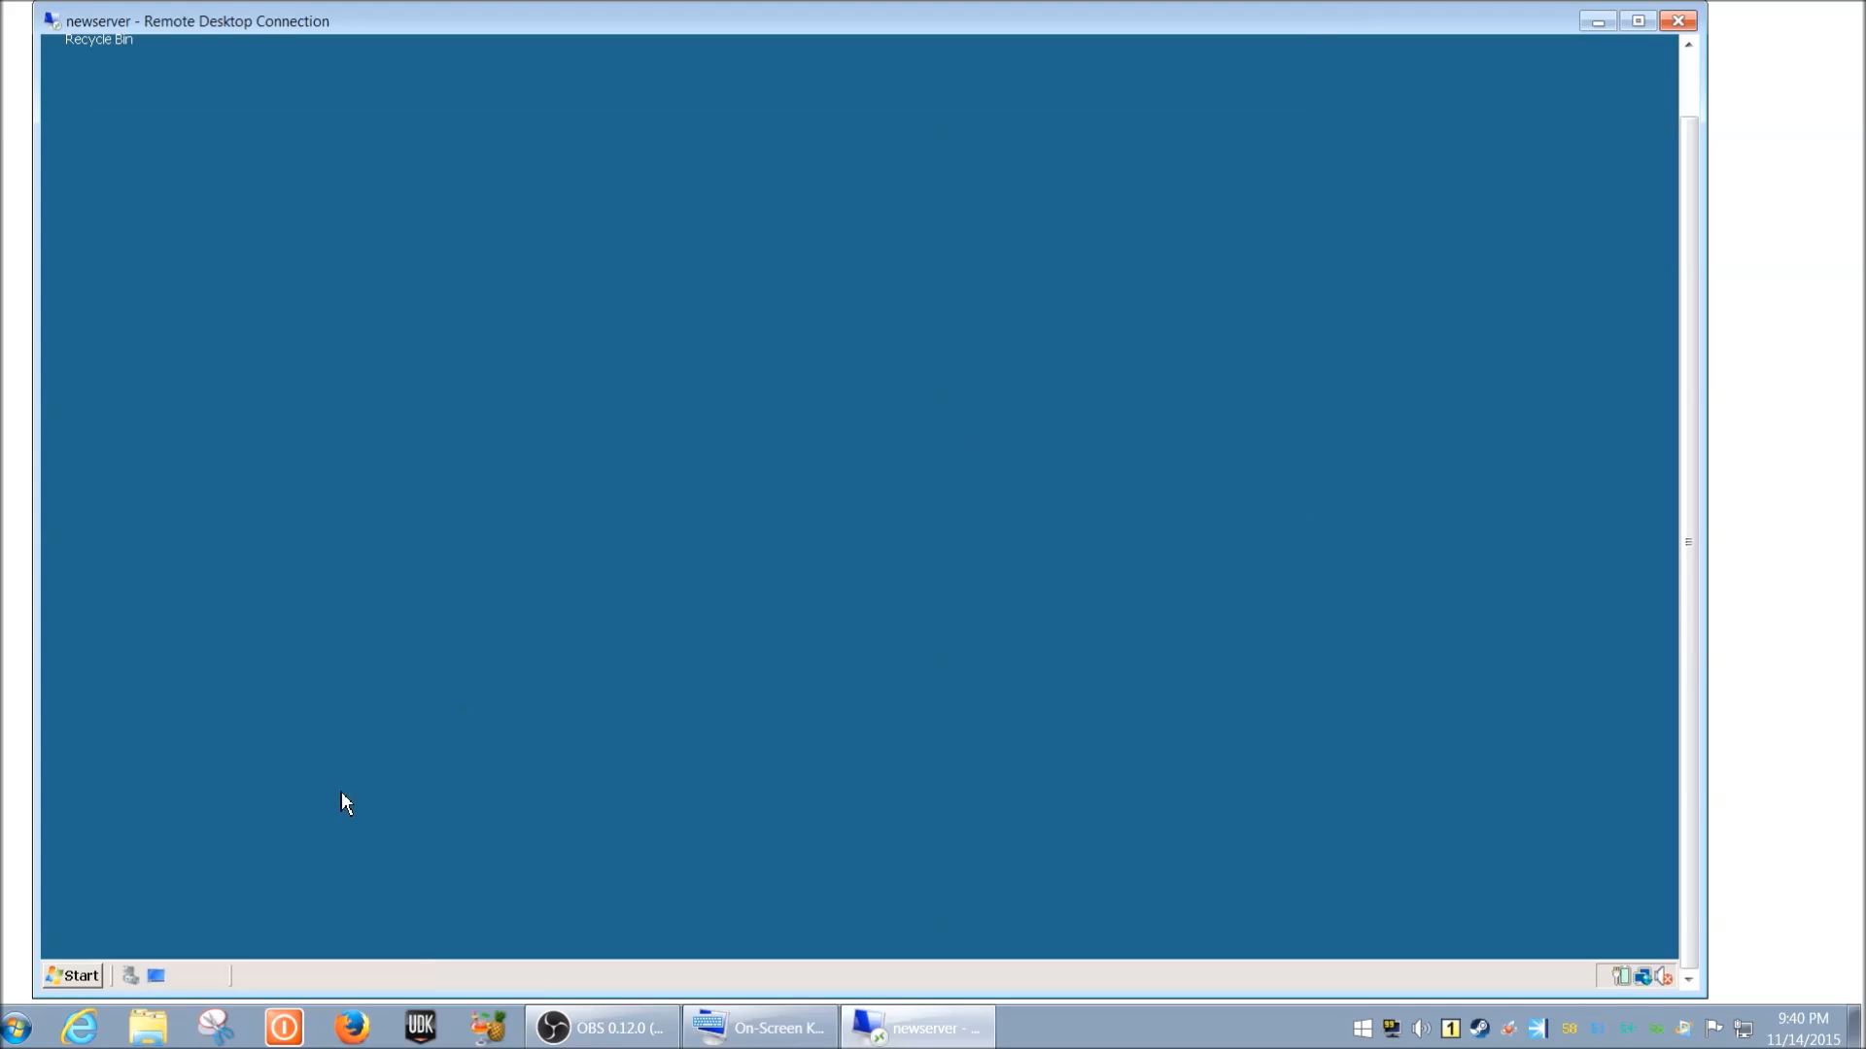
pyautogui.click(75, 977)
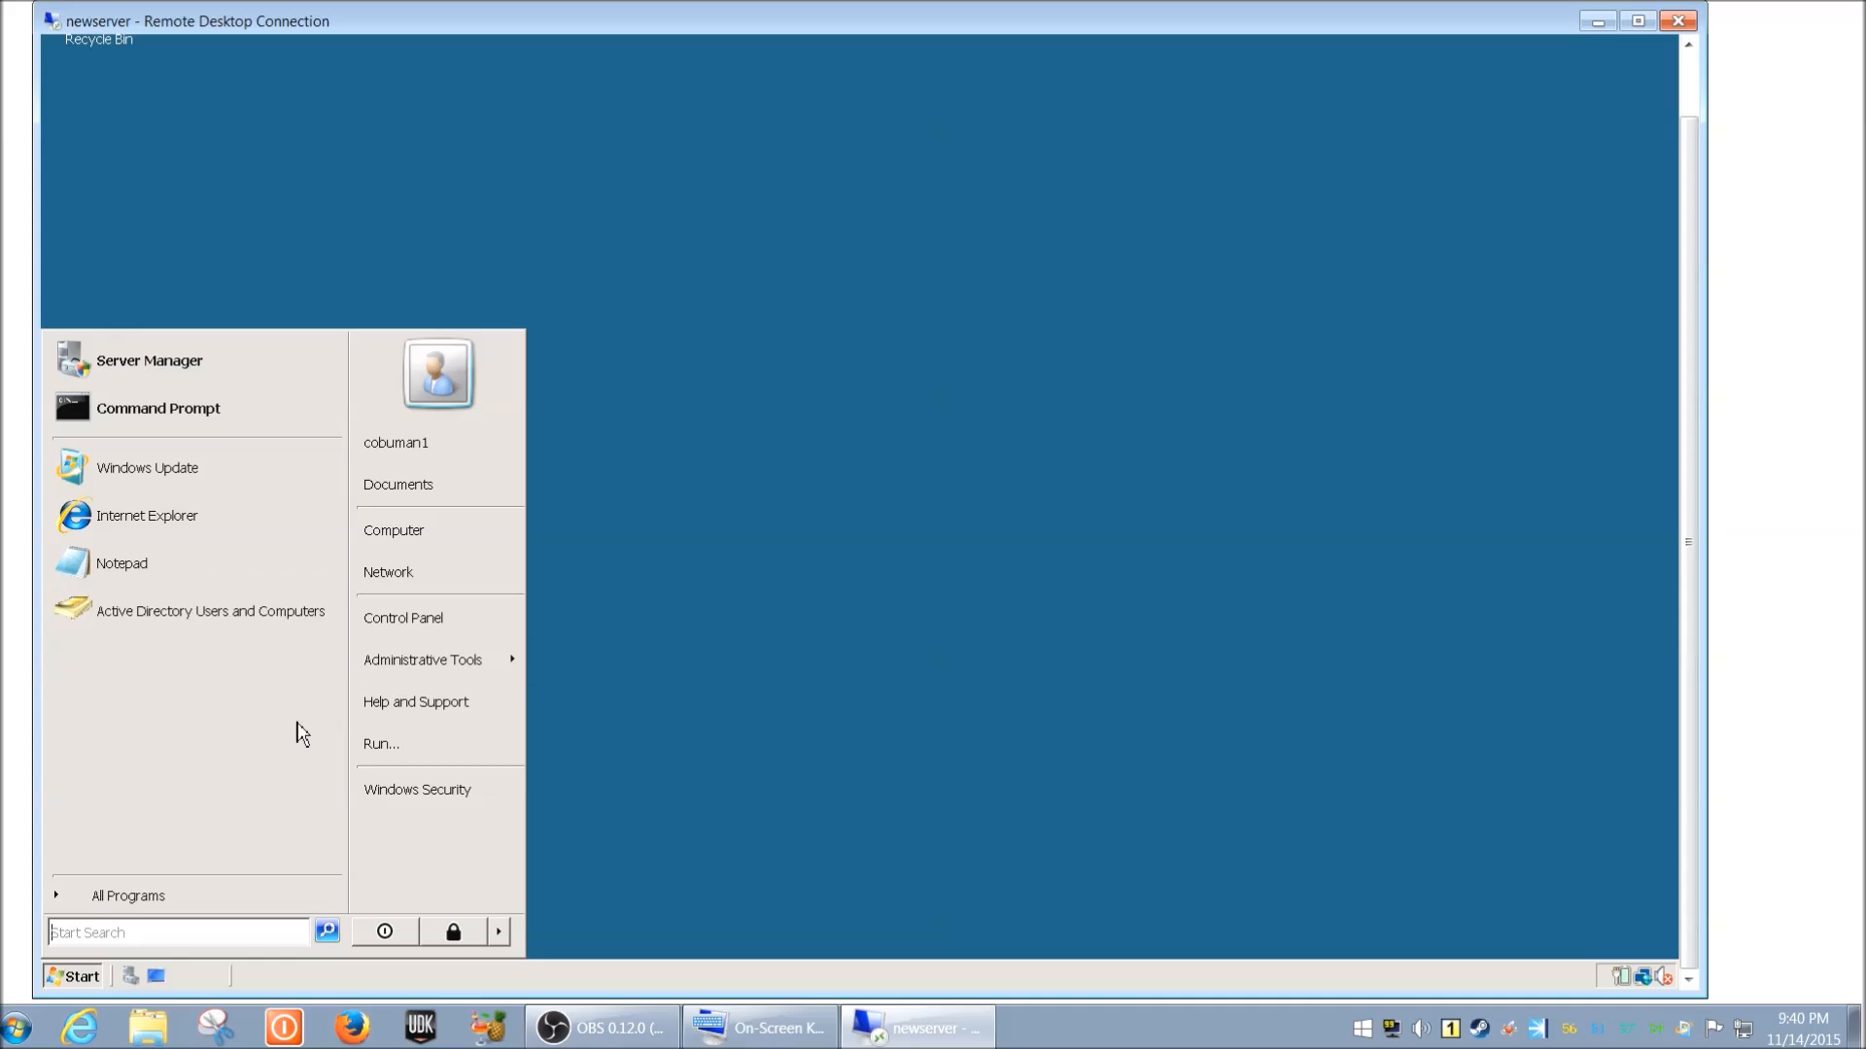
pyautogui.moveTo(511, 671)
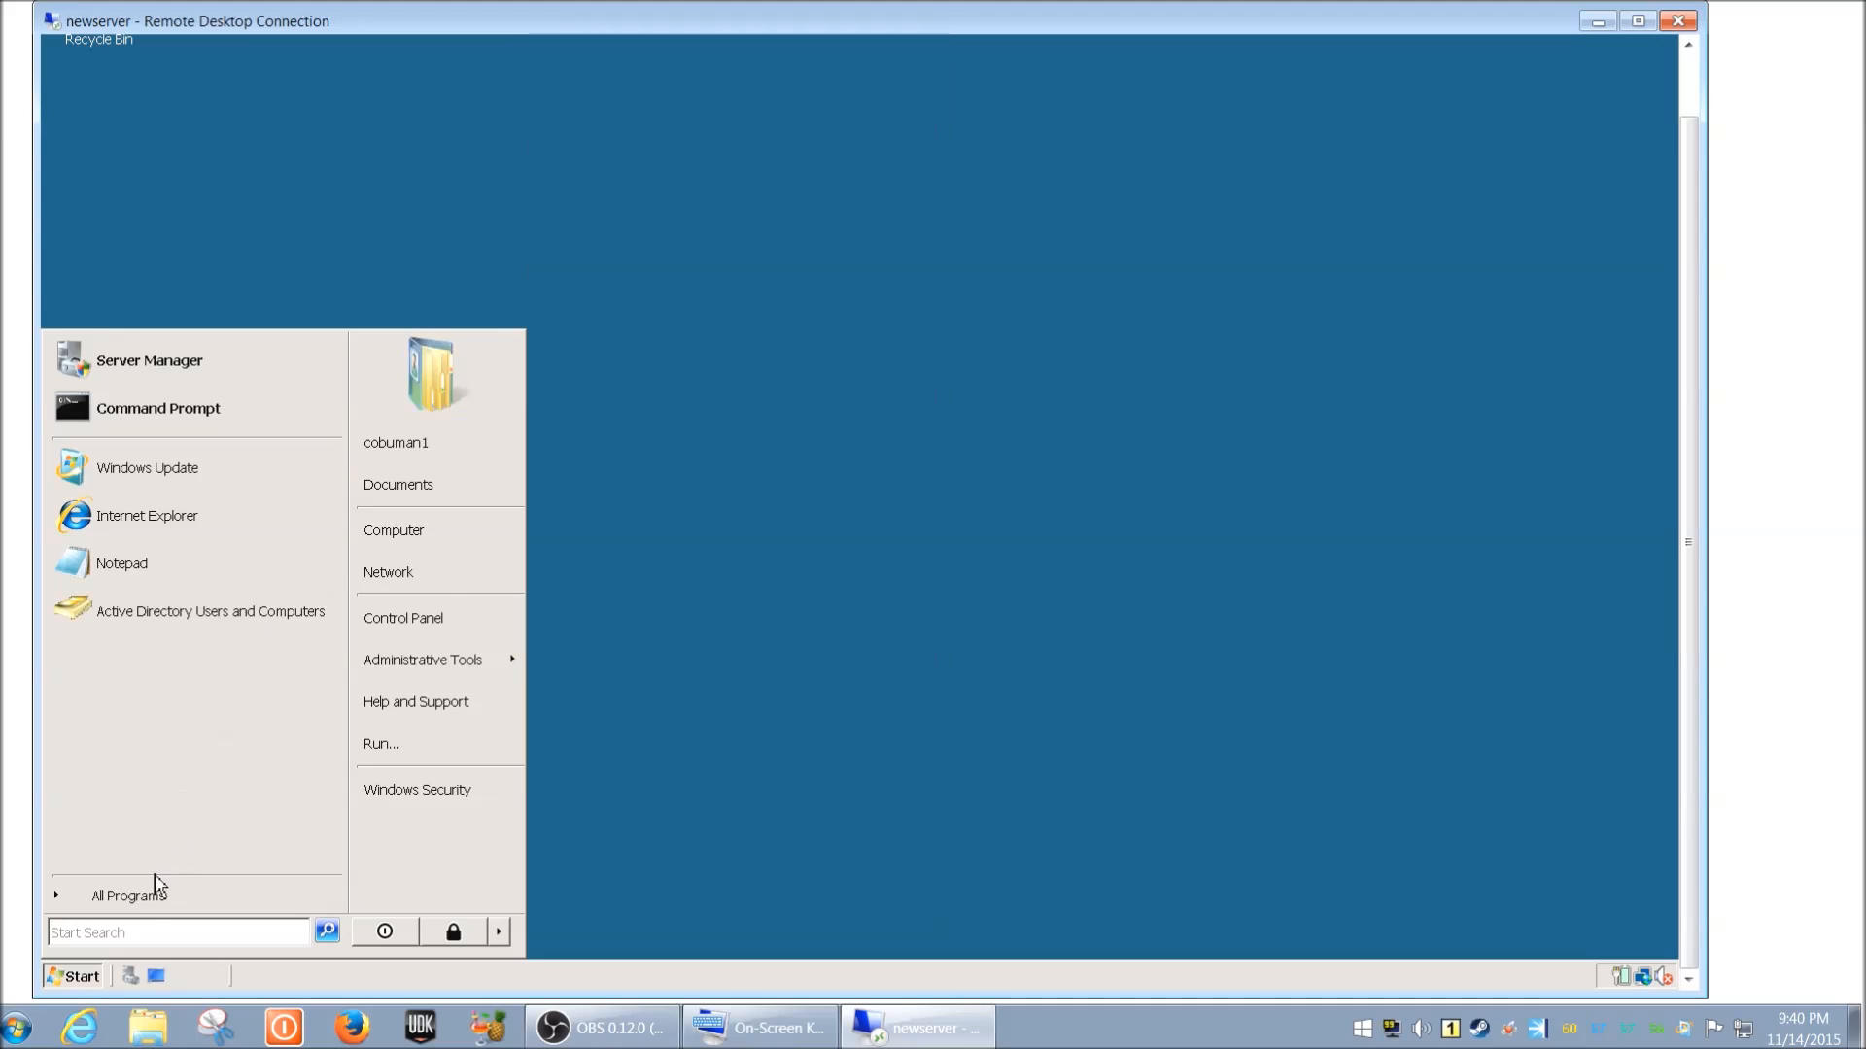
pyautogui.click(146, 896)
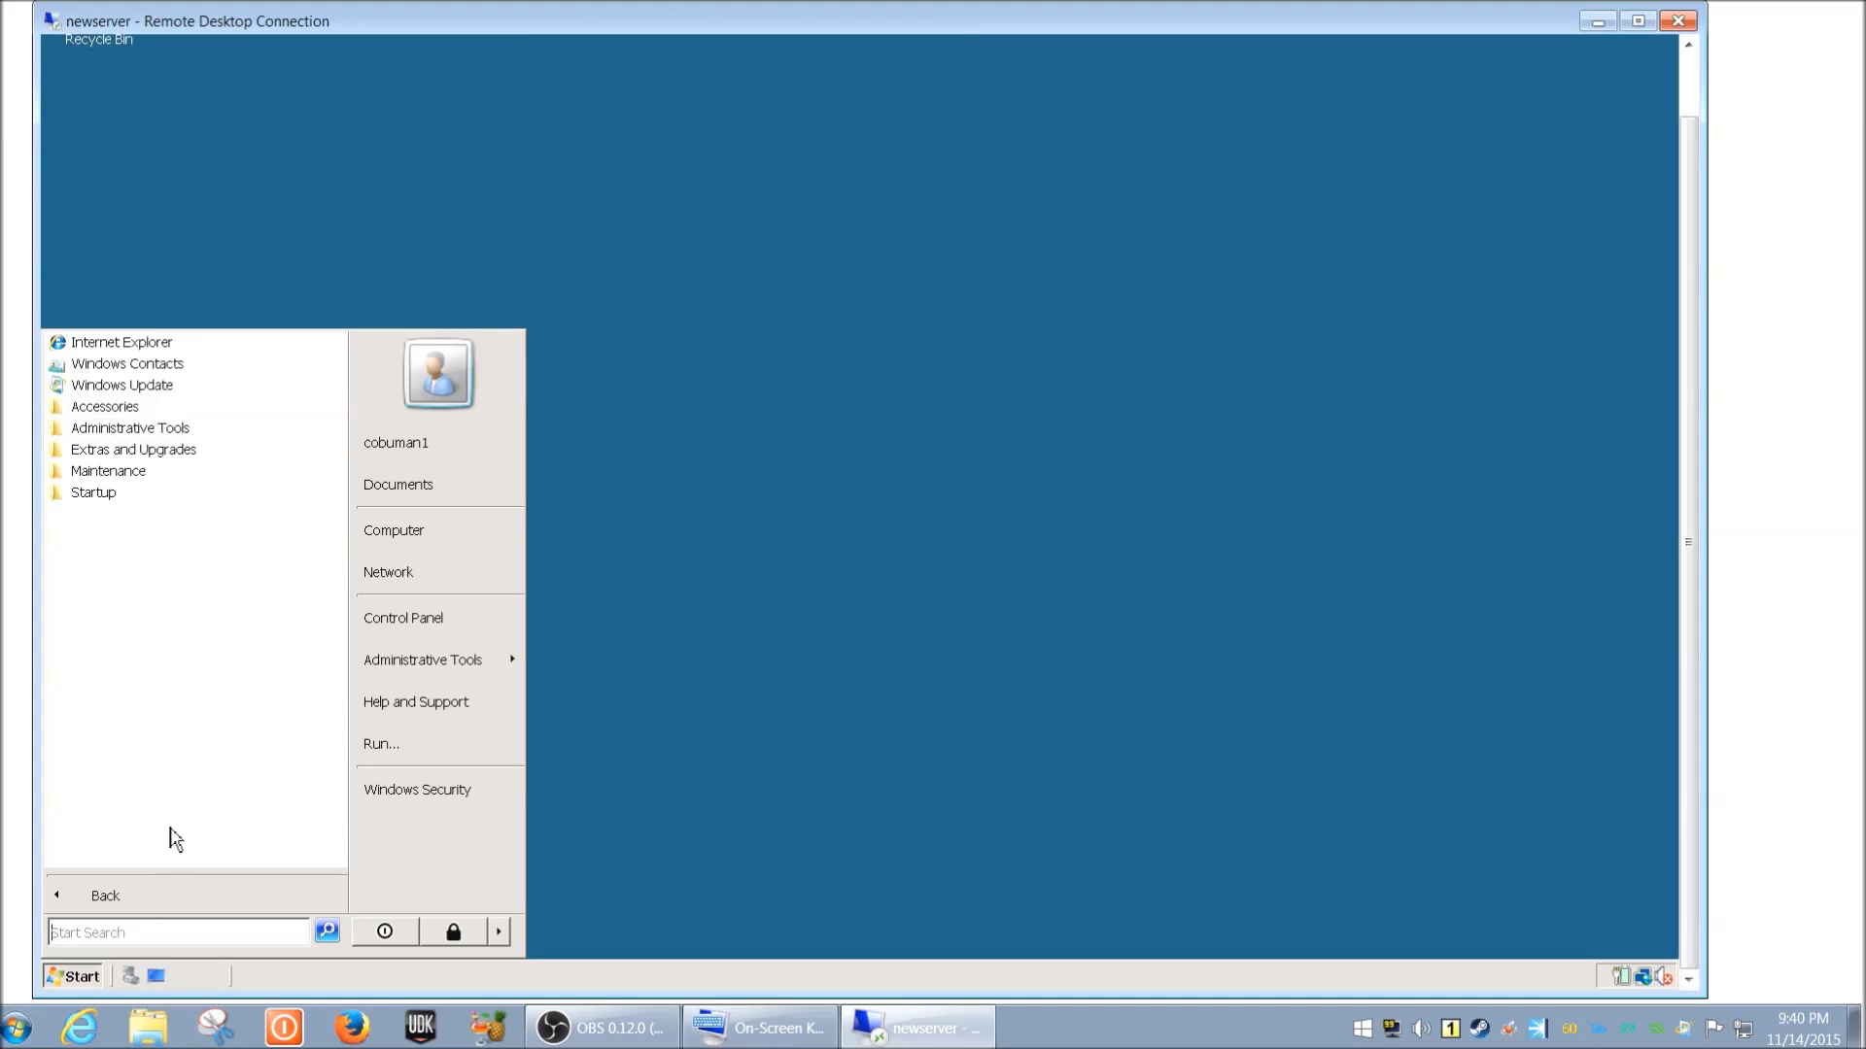
pyautogui.click(194, 435)
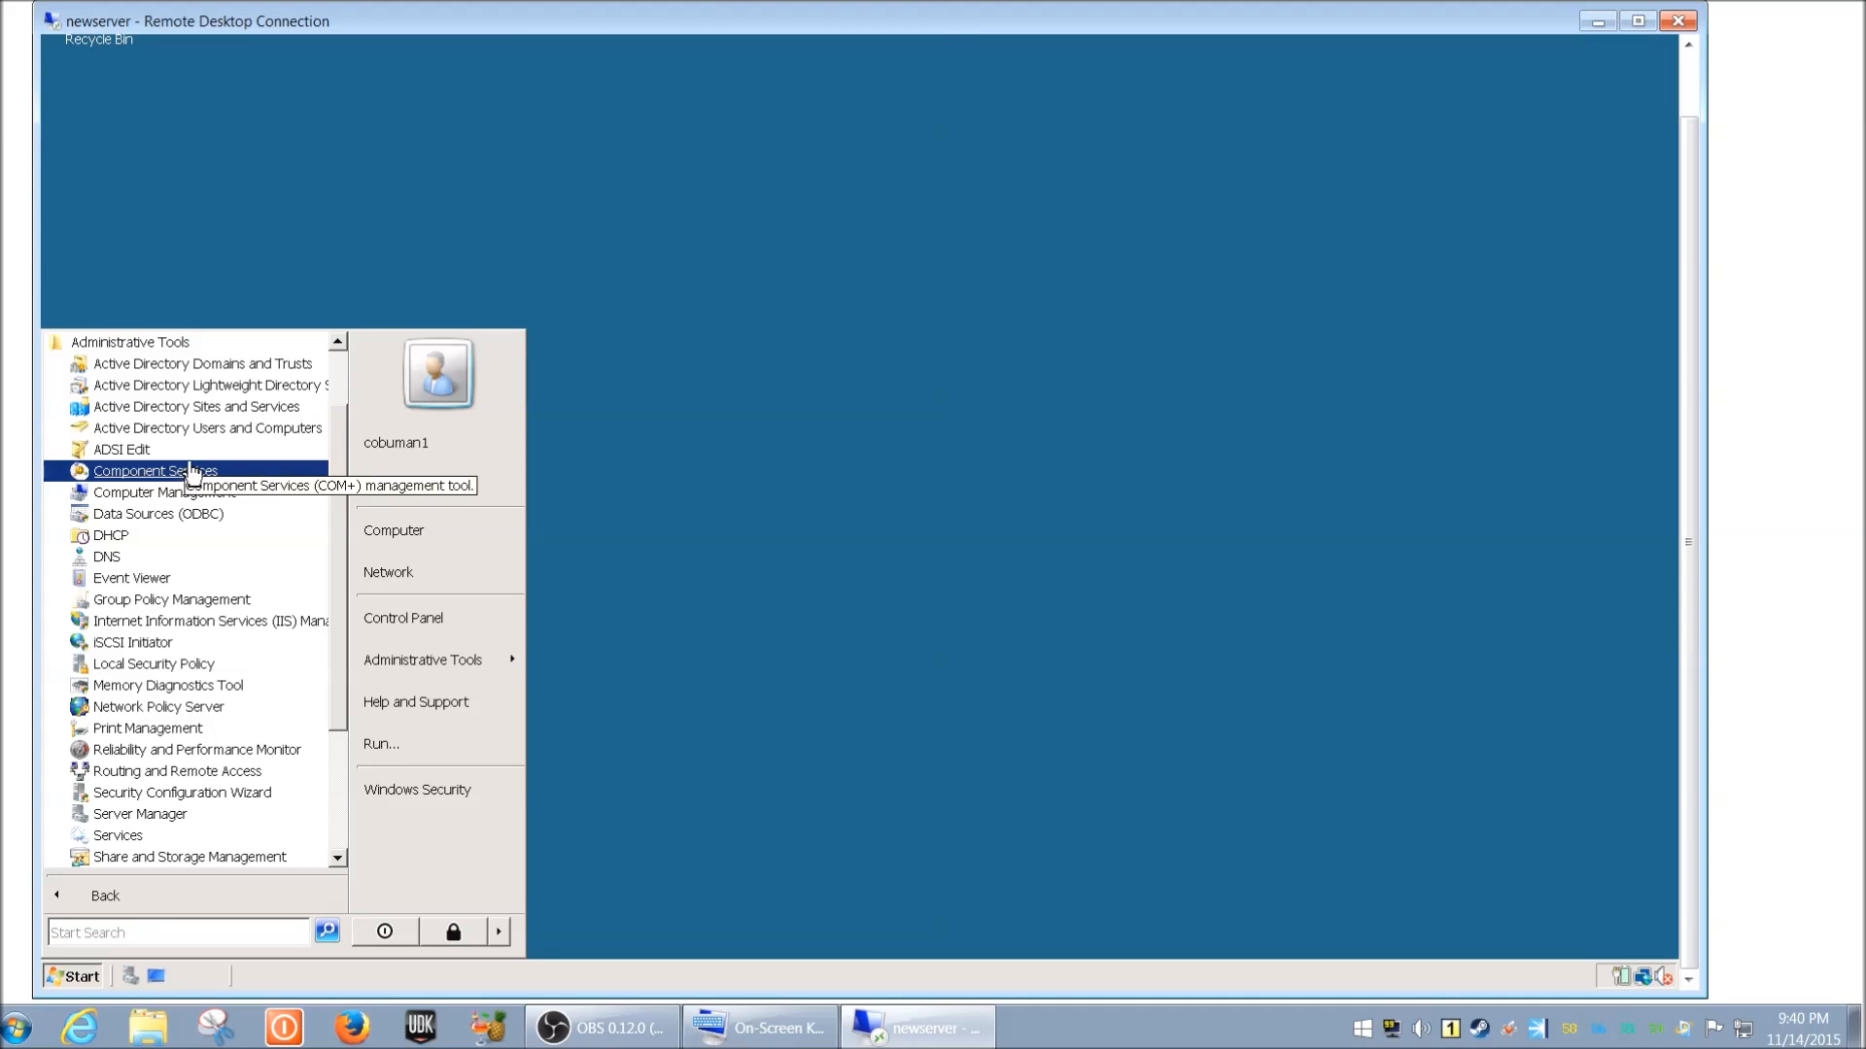
pyautogui.click(220, 435)
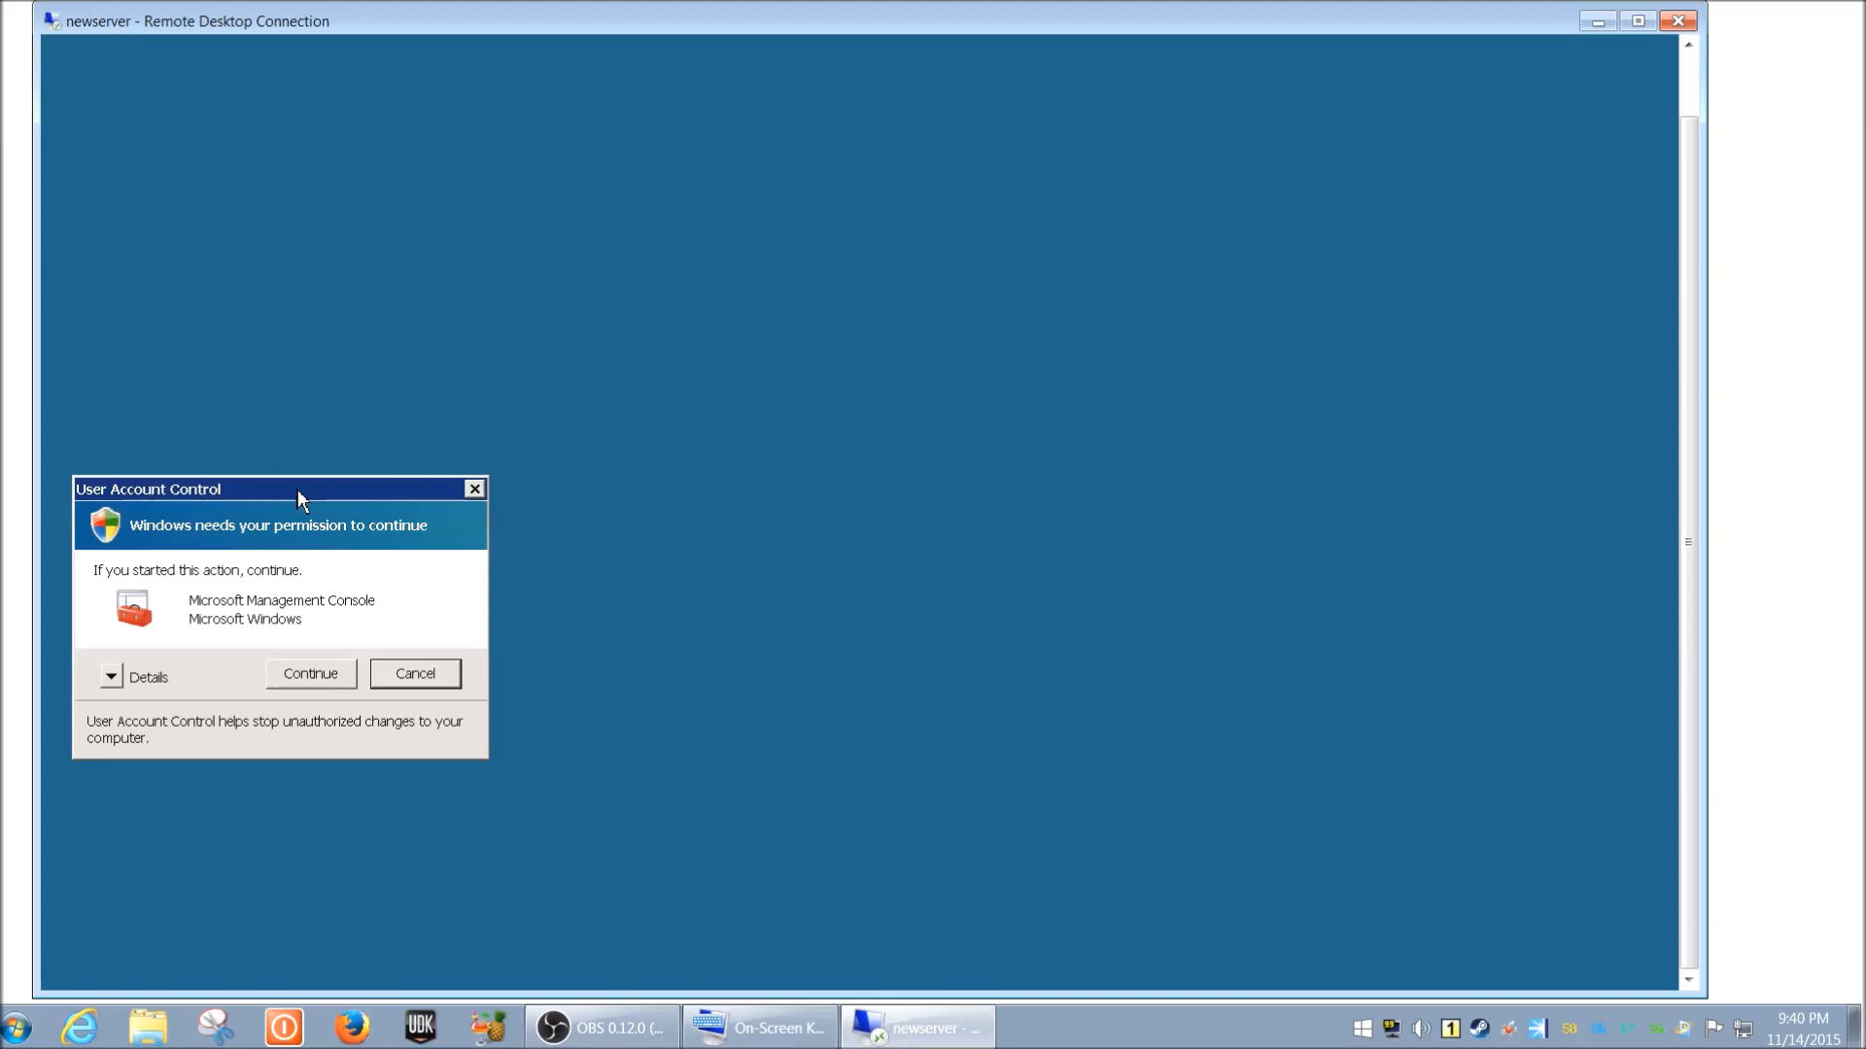
# Step: Approve the UAC prompt and select the empty newserver.com Computers container
pyautogui.click(321, 690)
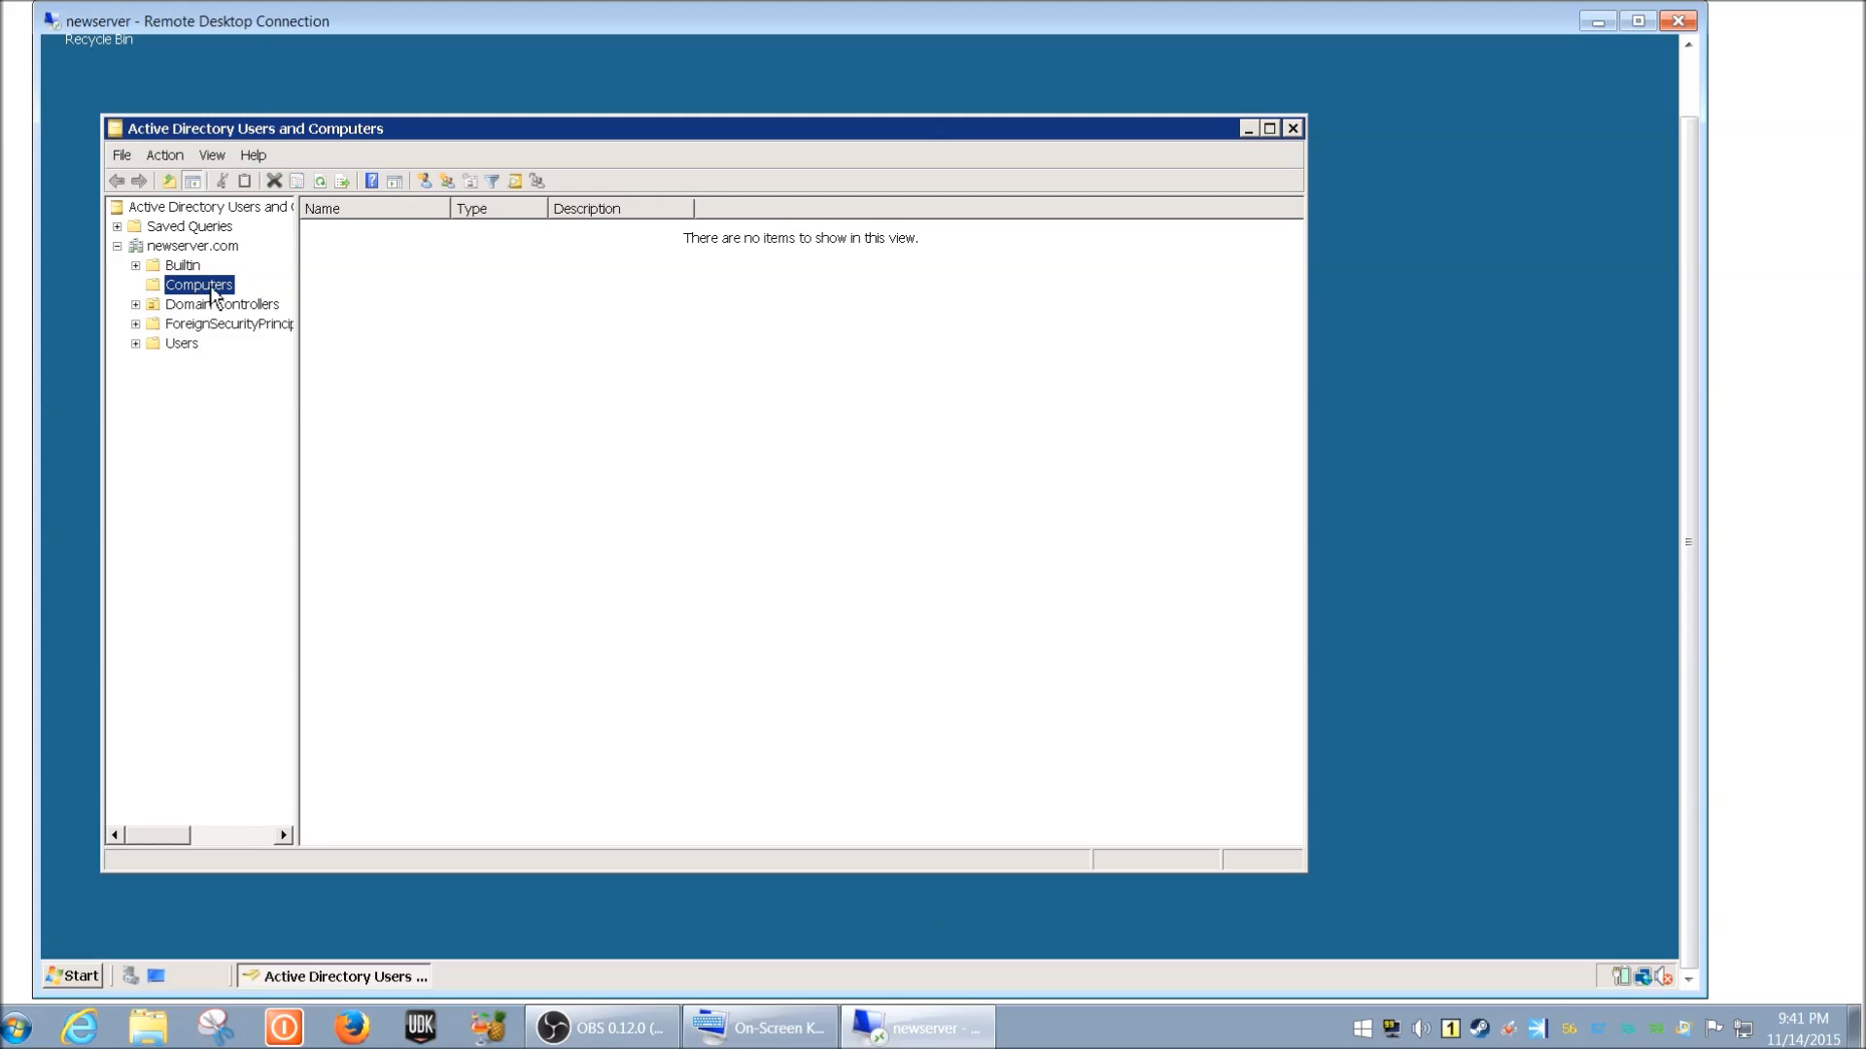
pyautogui.click(204, 304)
pyautogui.click(199, 287)
pyautogui.rightClick(205, 293)
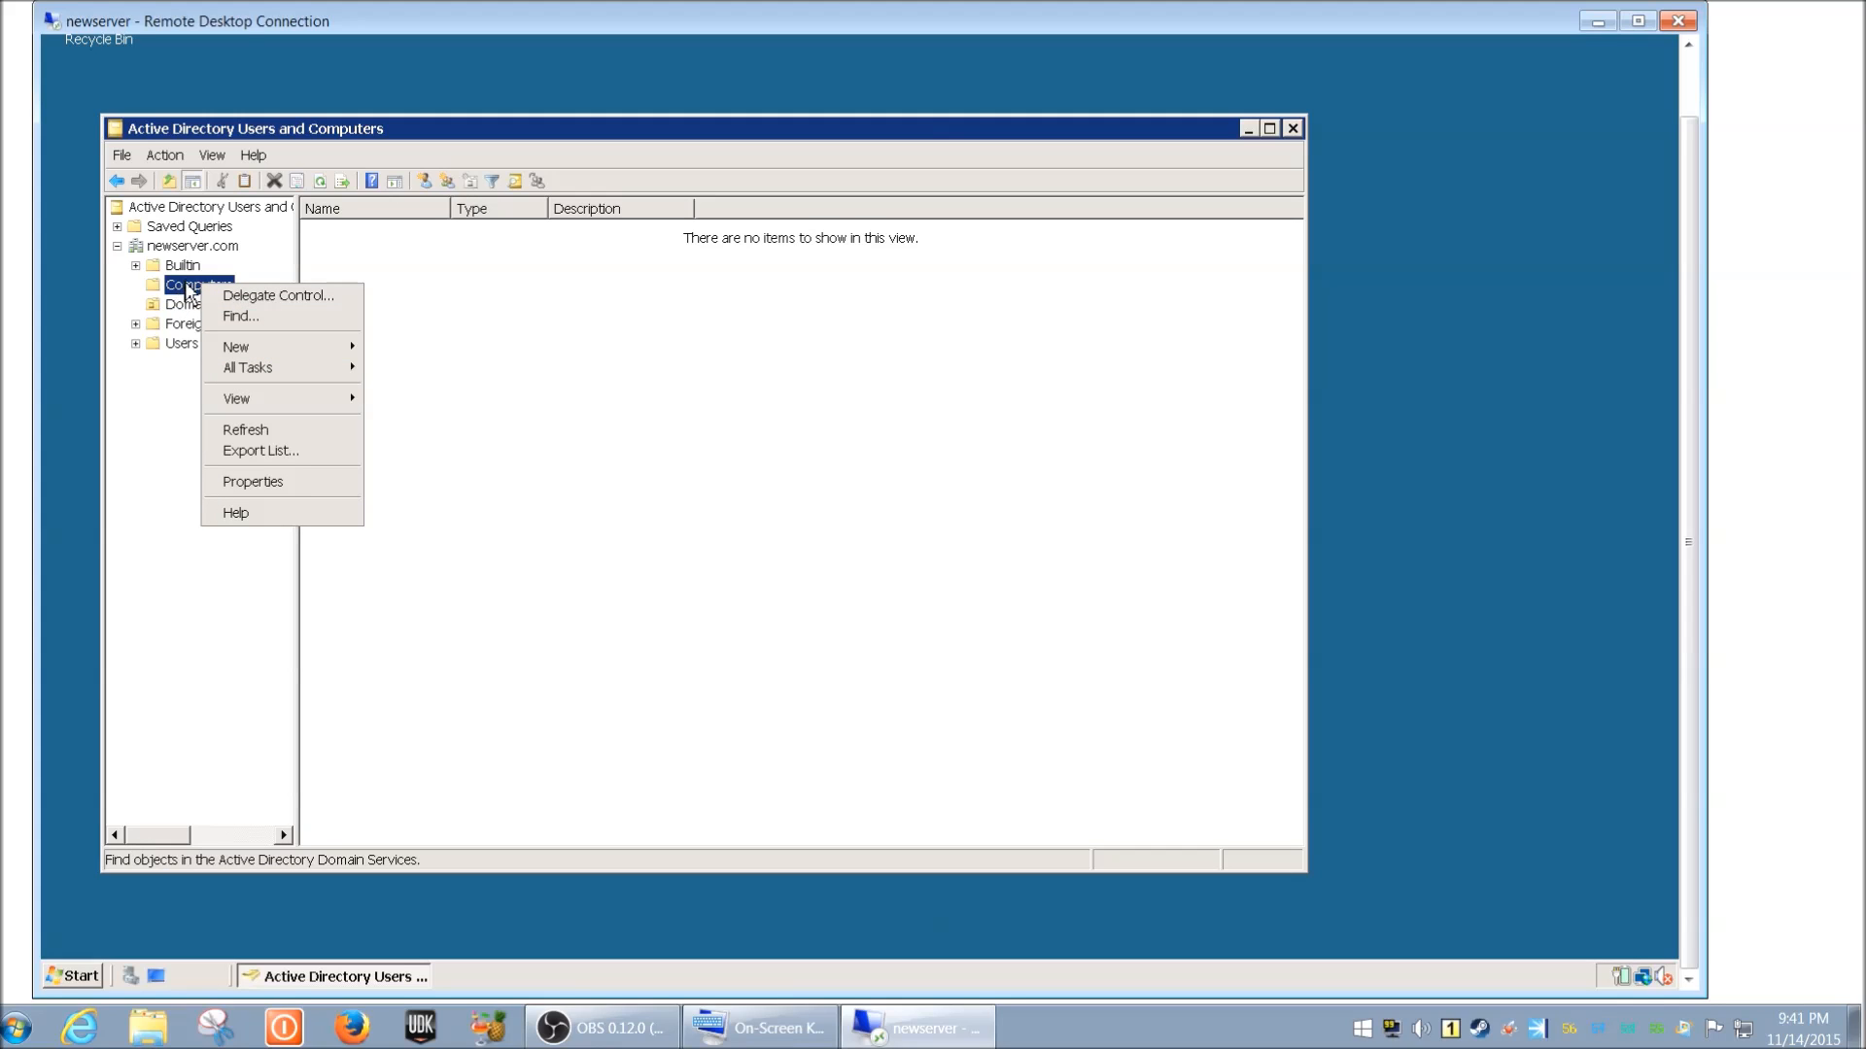
pyautogui.click(188, 289)
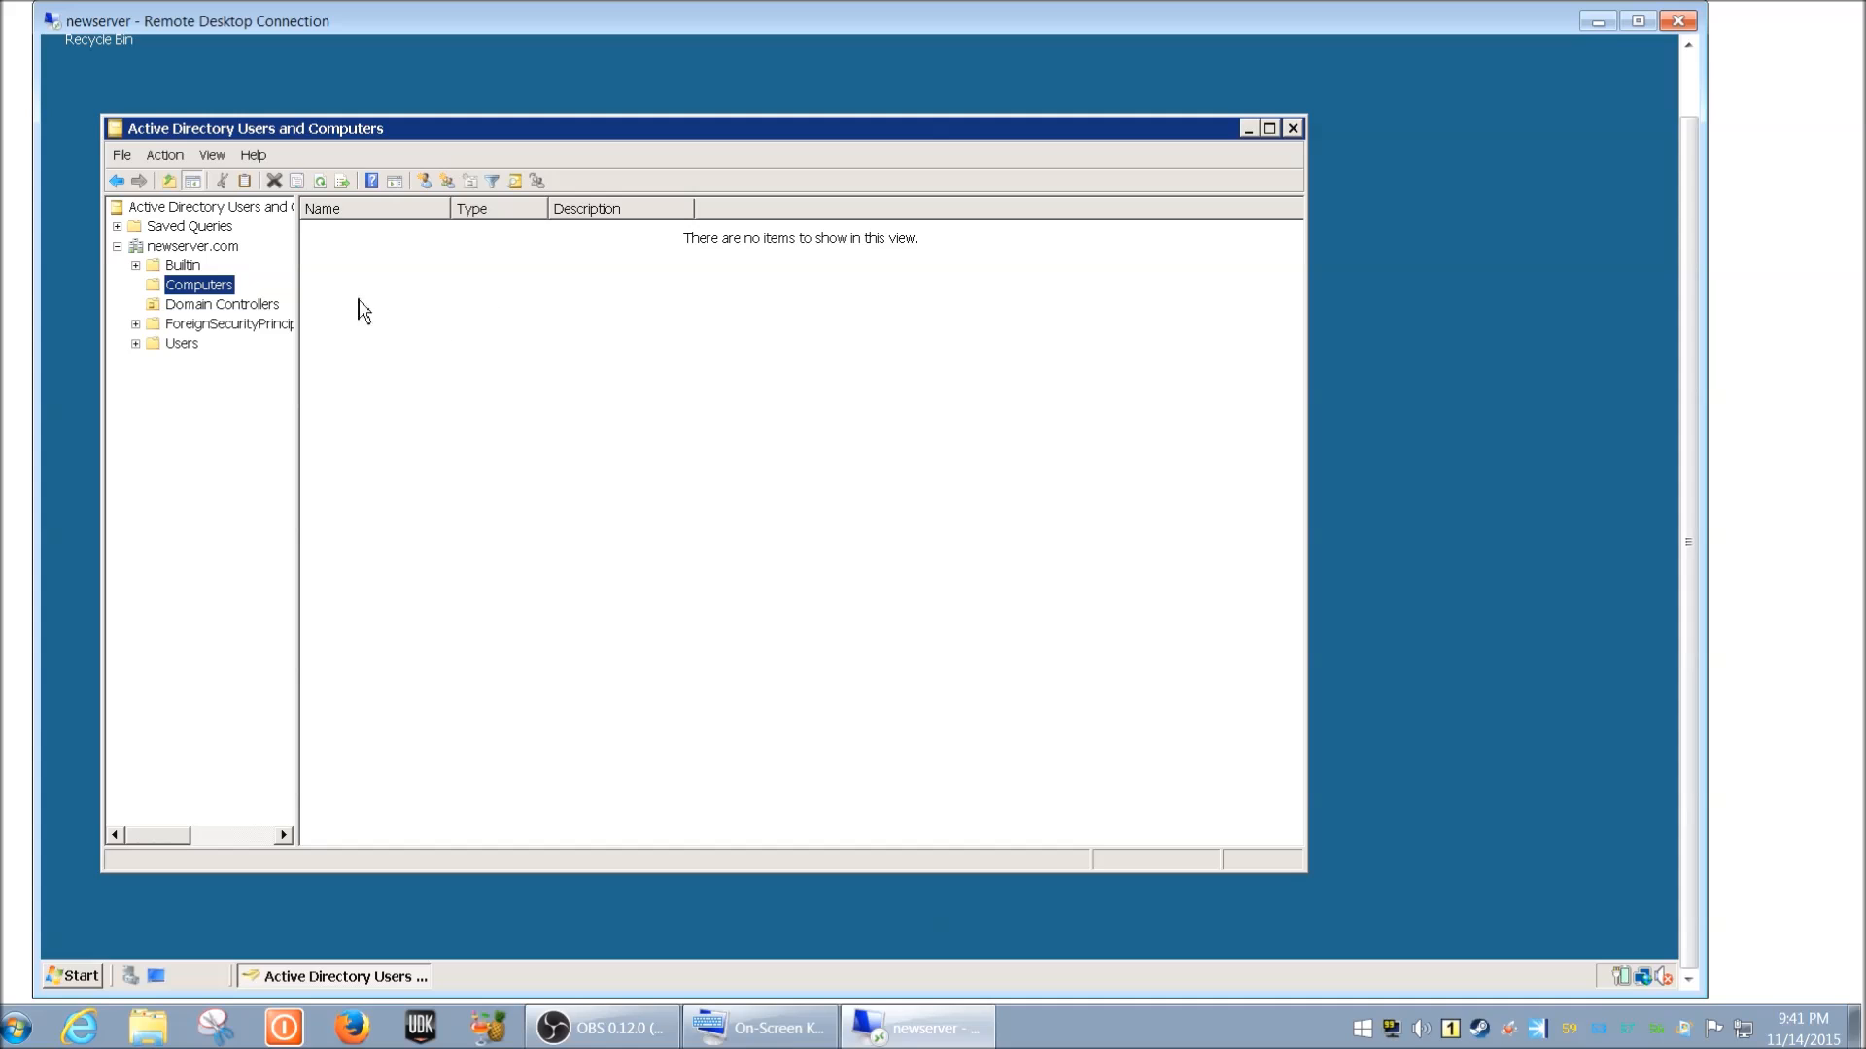
# Step: Open a New Object - Computer dialog for the Computers container and reposition it
pyautogui.rightClick(459, 328)
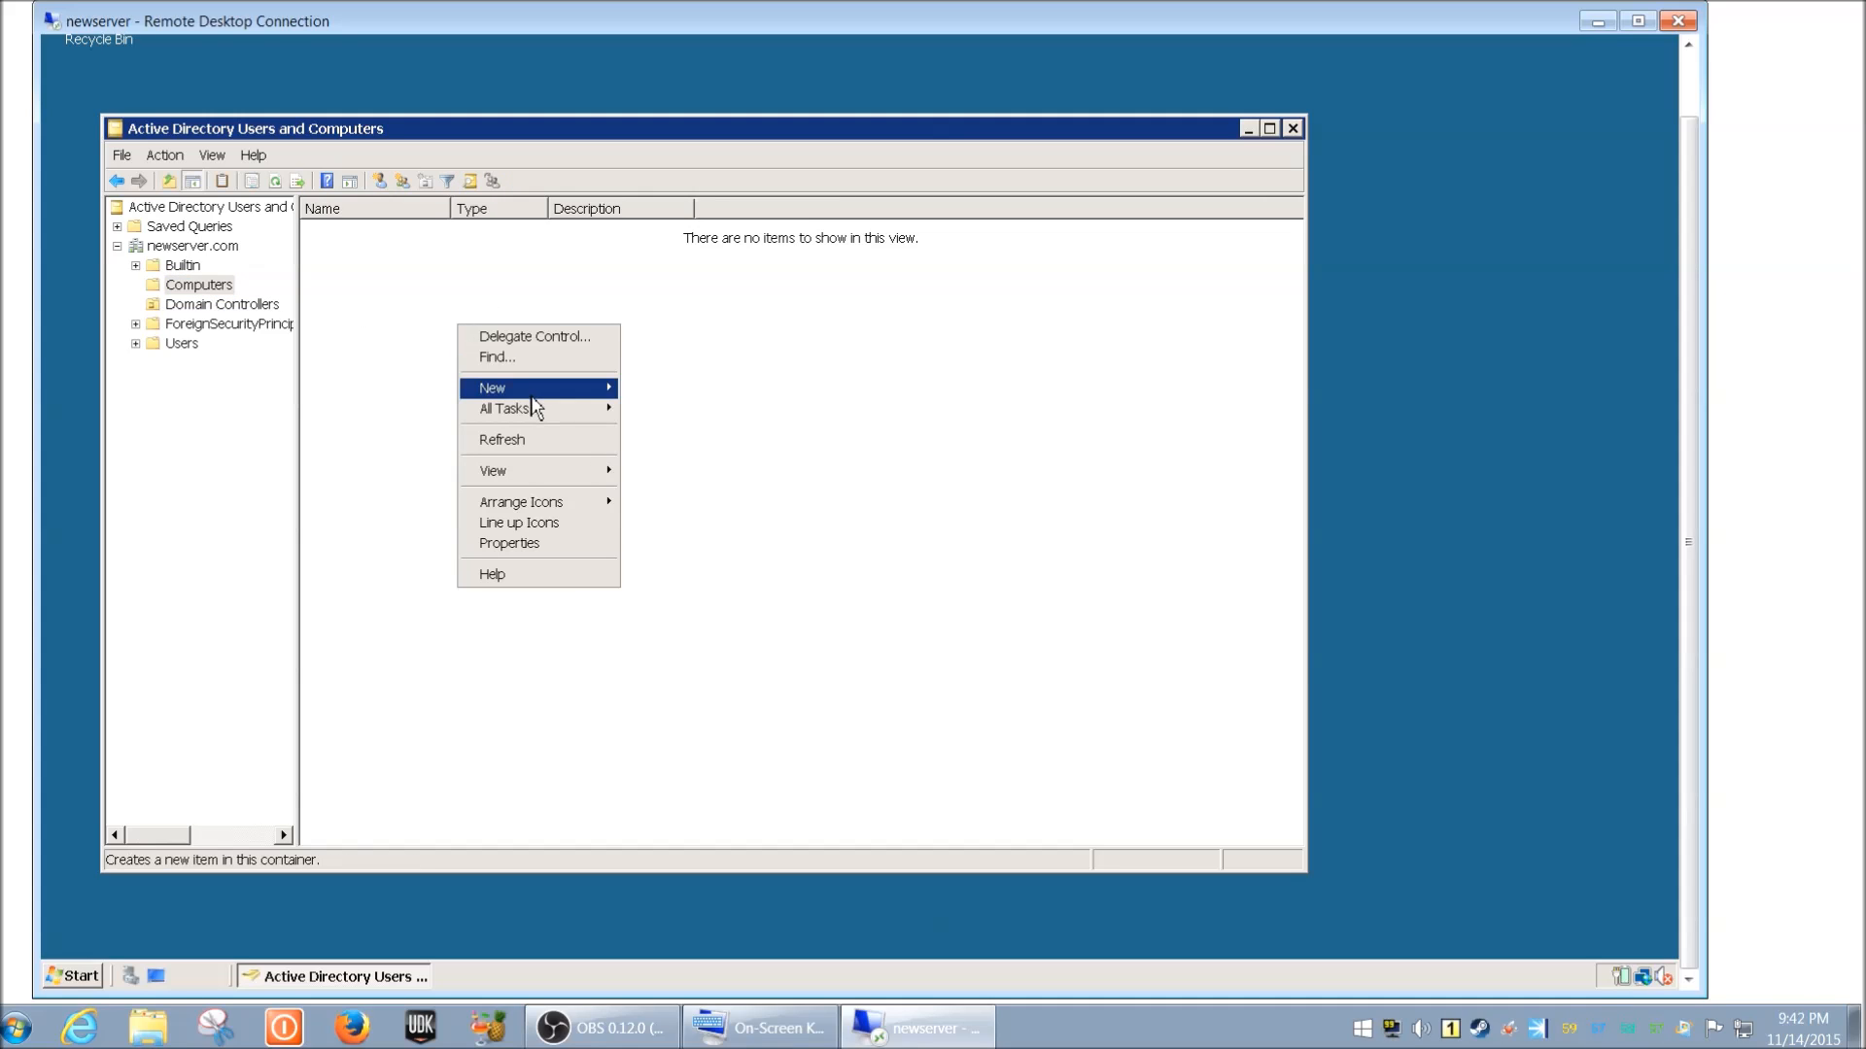
pyautogui.moveTo(526, 391)
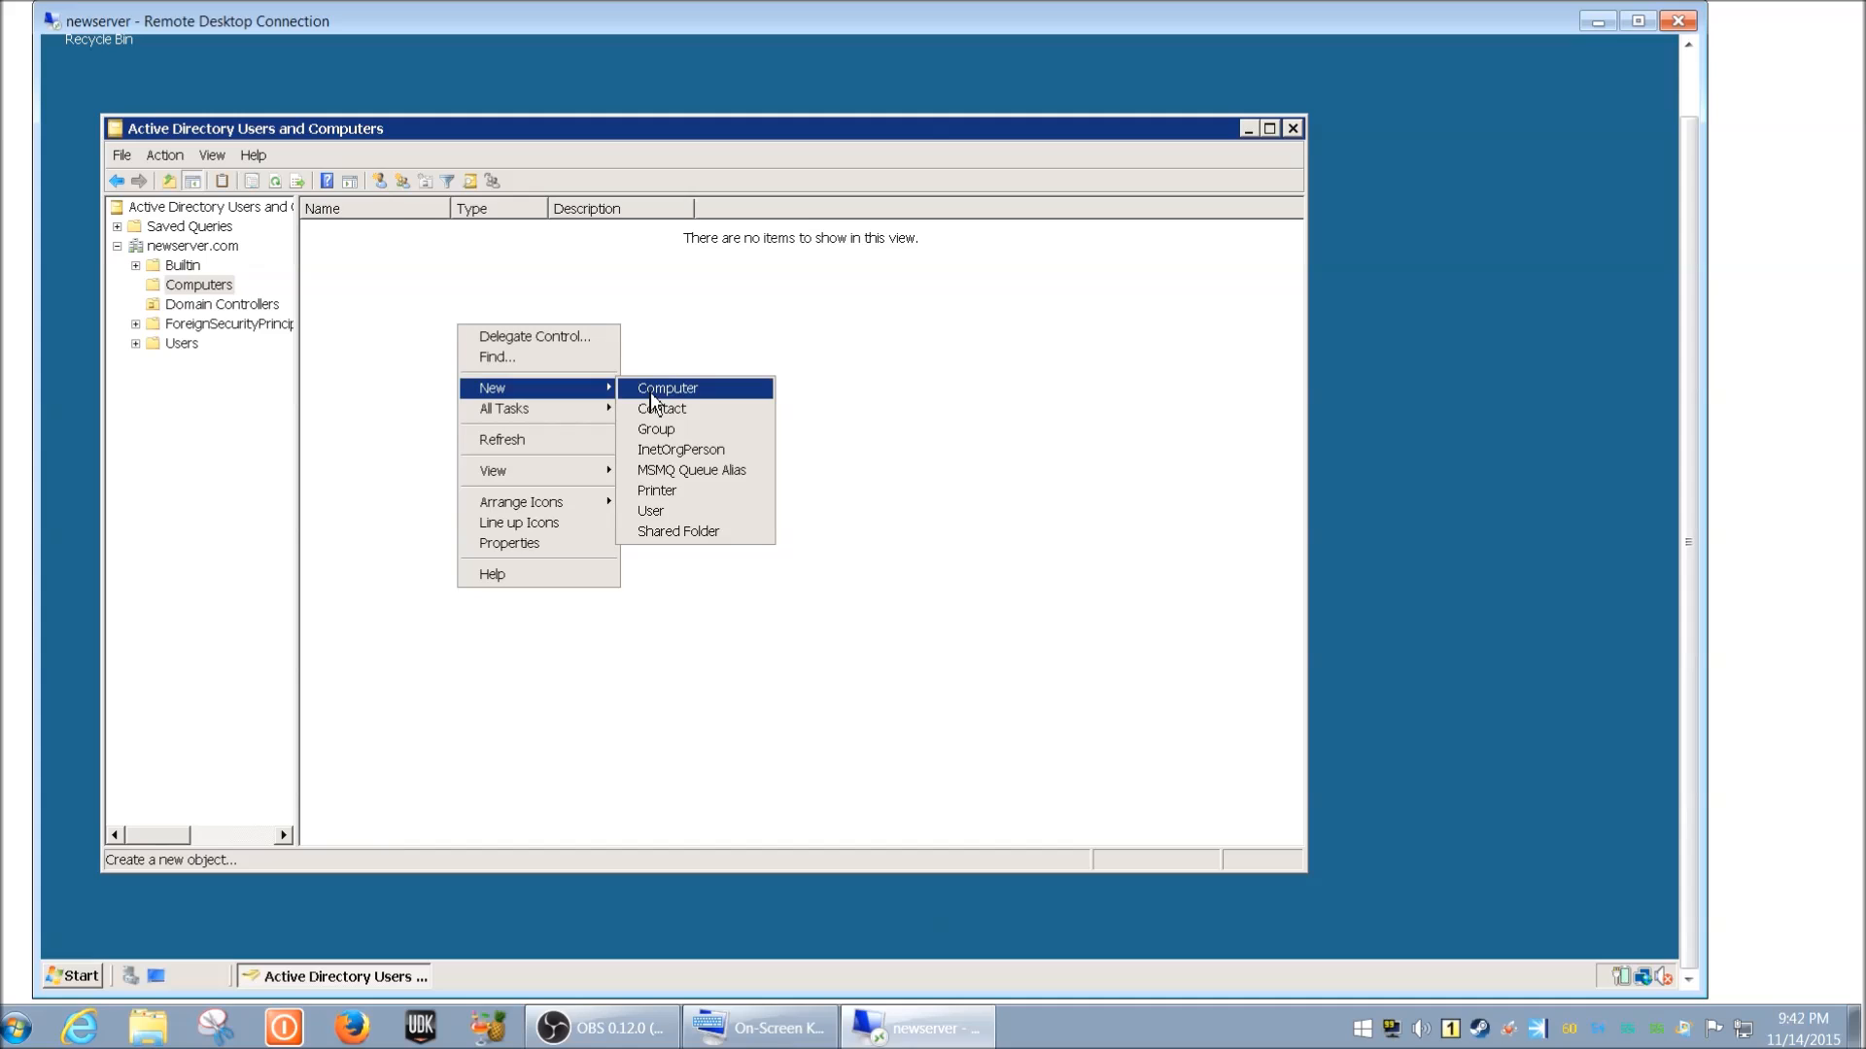
pyautogui.rightClick(208, 284)
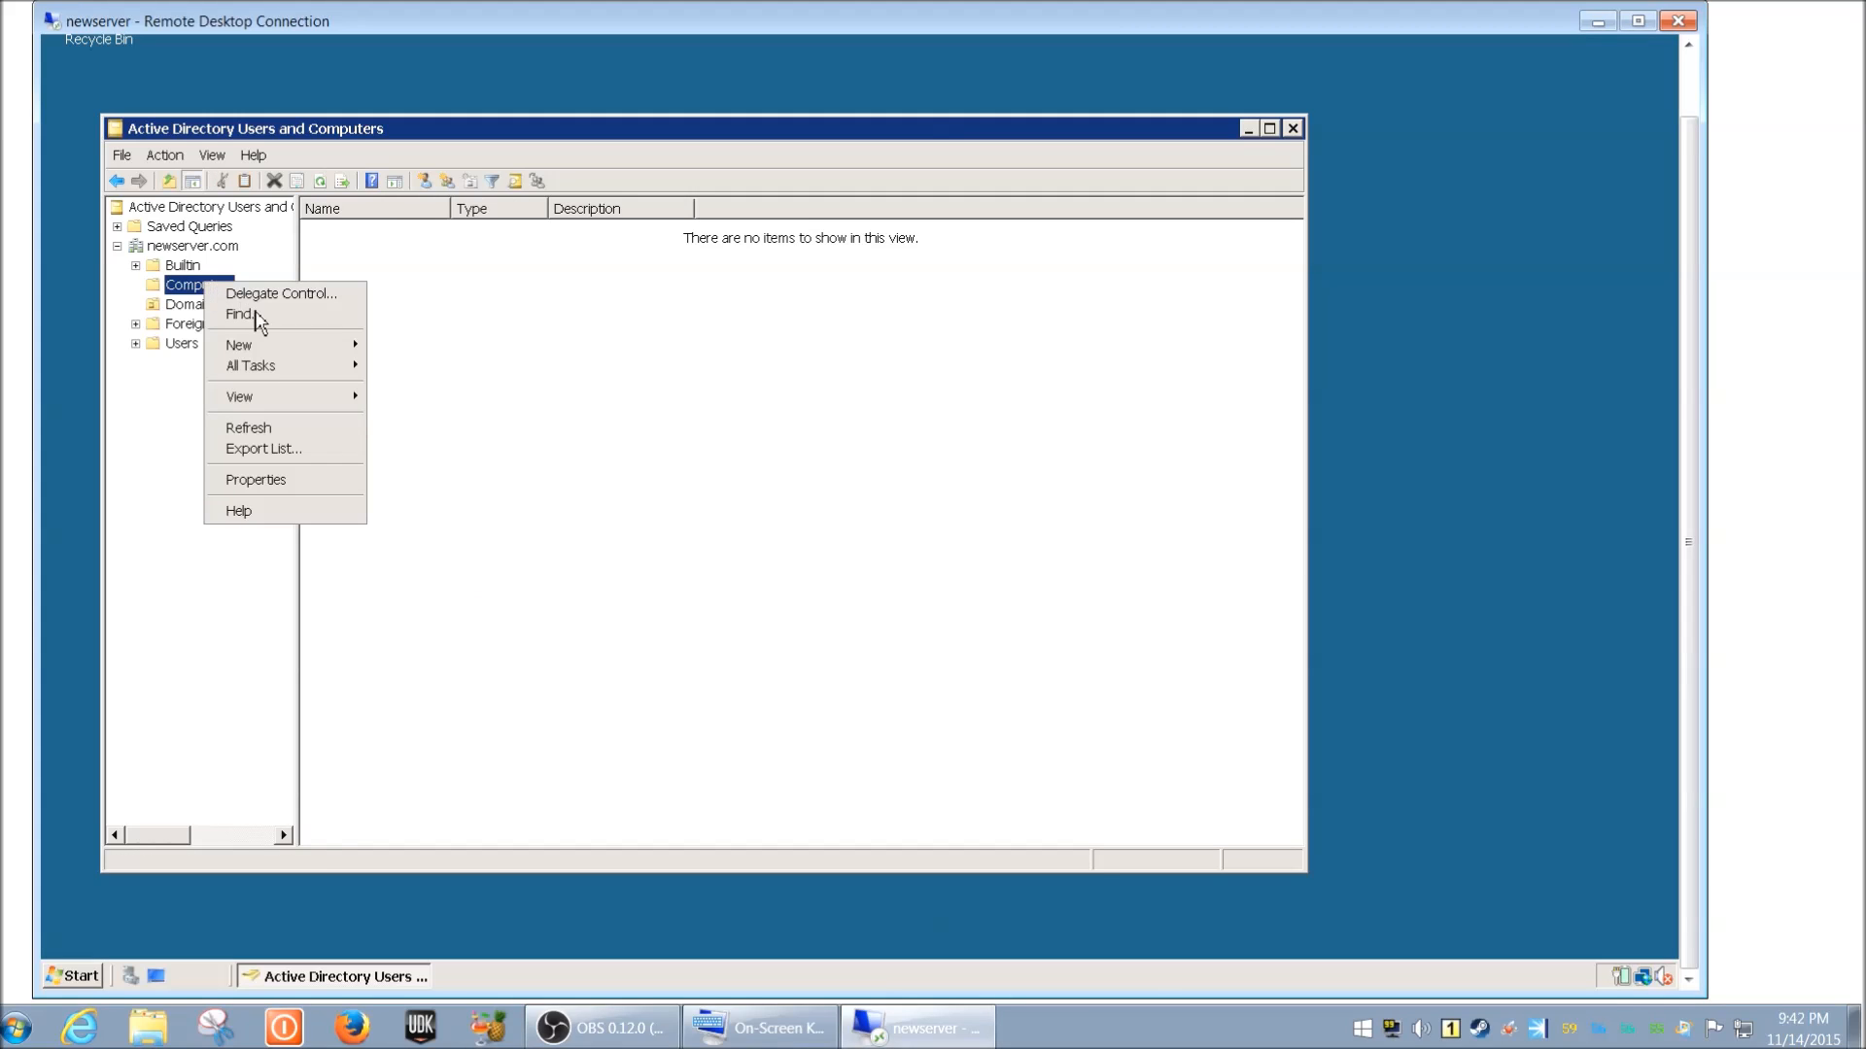
pyautogui.moveTo(322, 351)
pyautogui.click(431, 357)
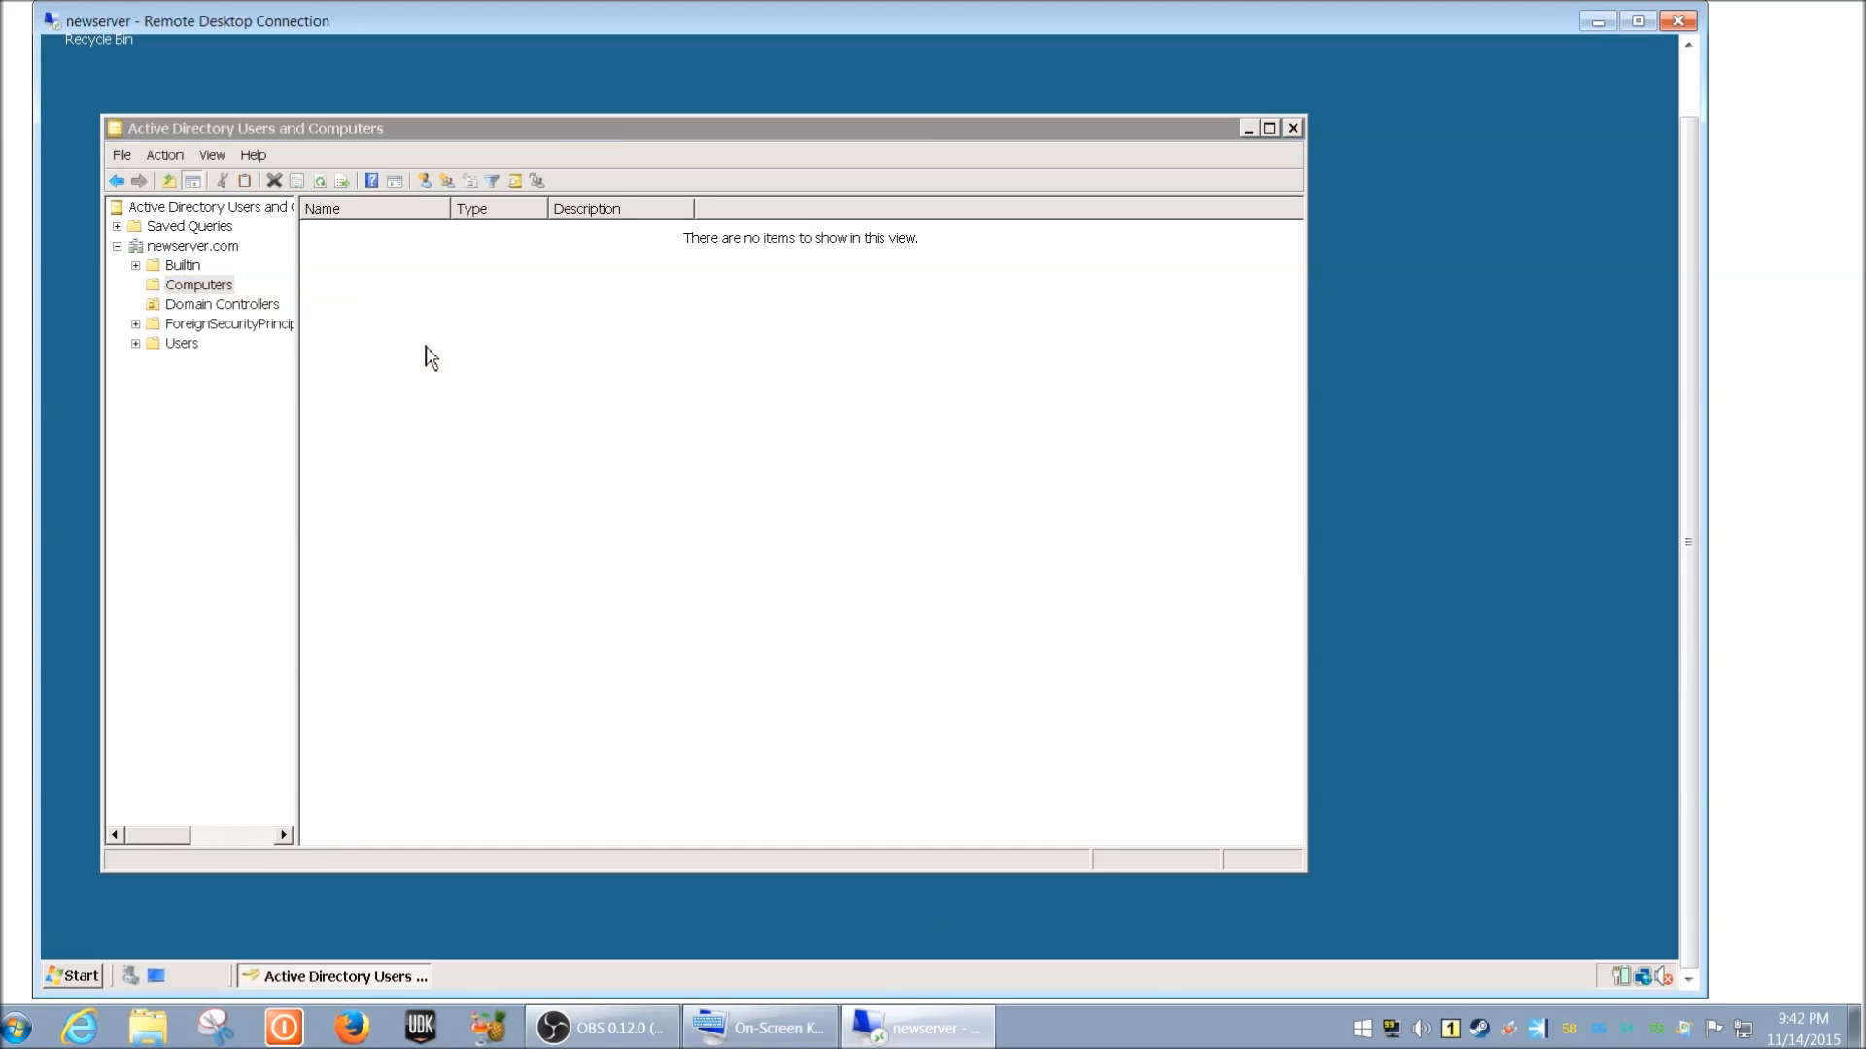
pyautogui.moveTo(375, 153); pyautogui.dragTo(398, 193)
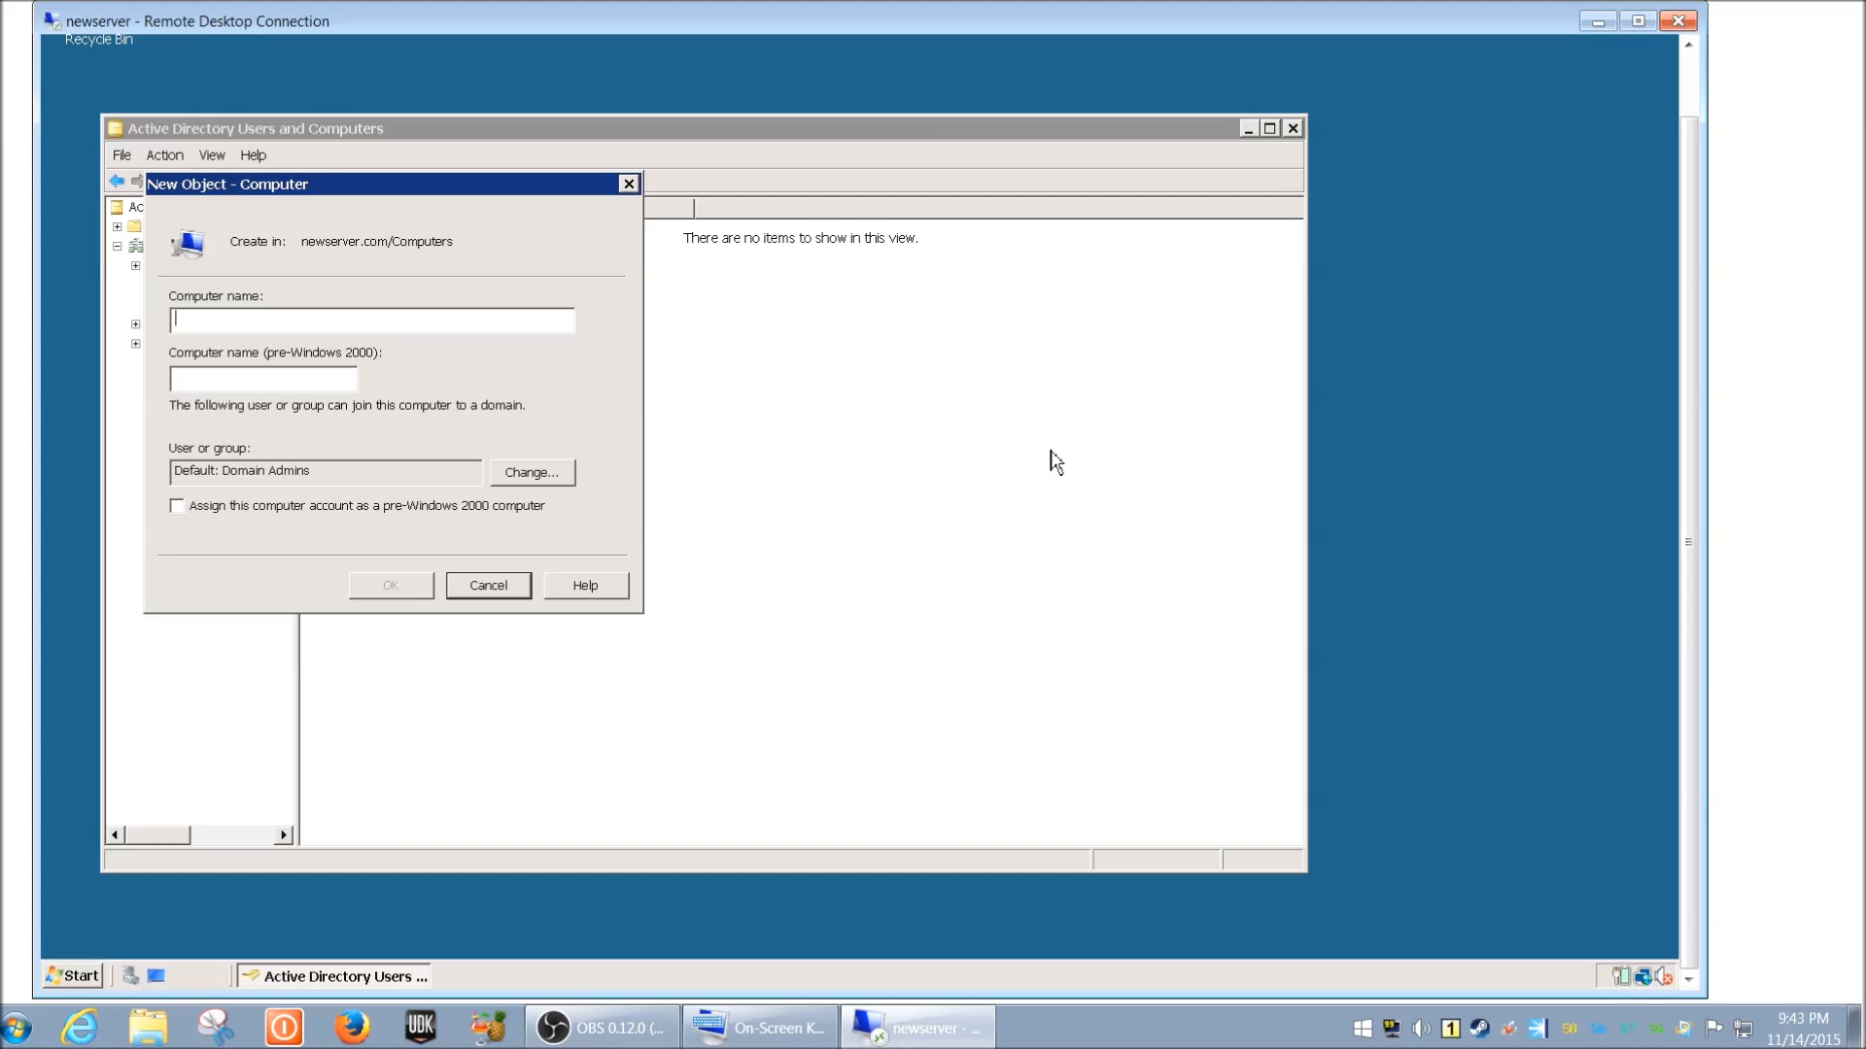
# Step: Create a computer account named 'newcomputer' in newserver.com/Computers
pyautogui.write('new')
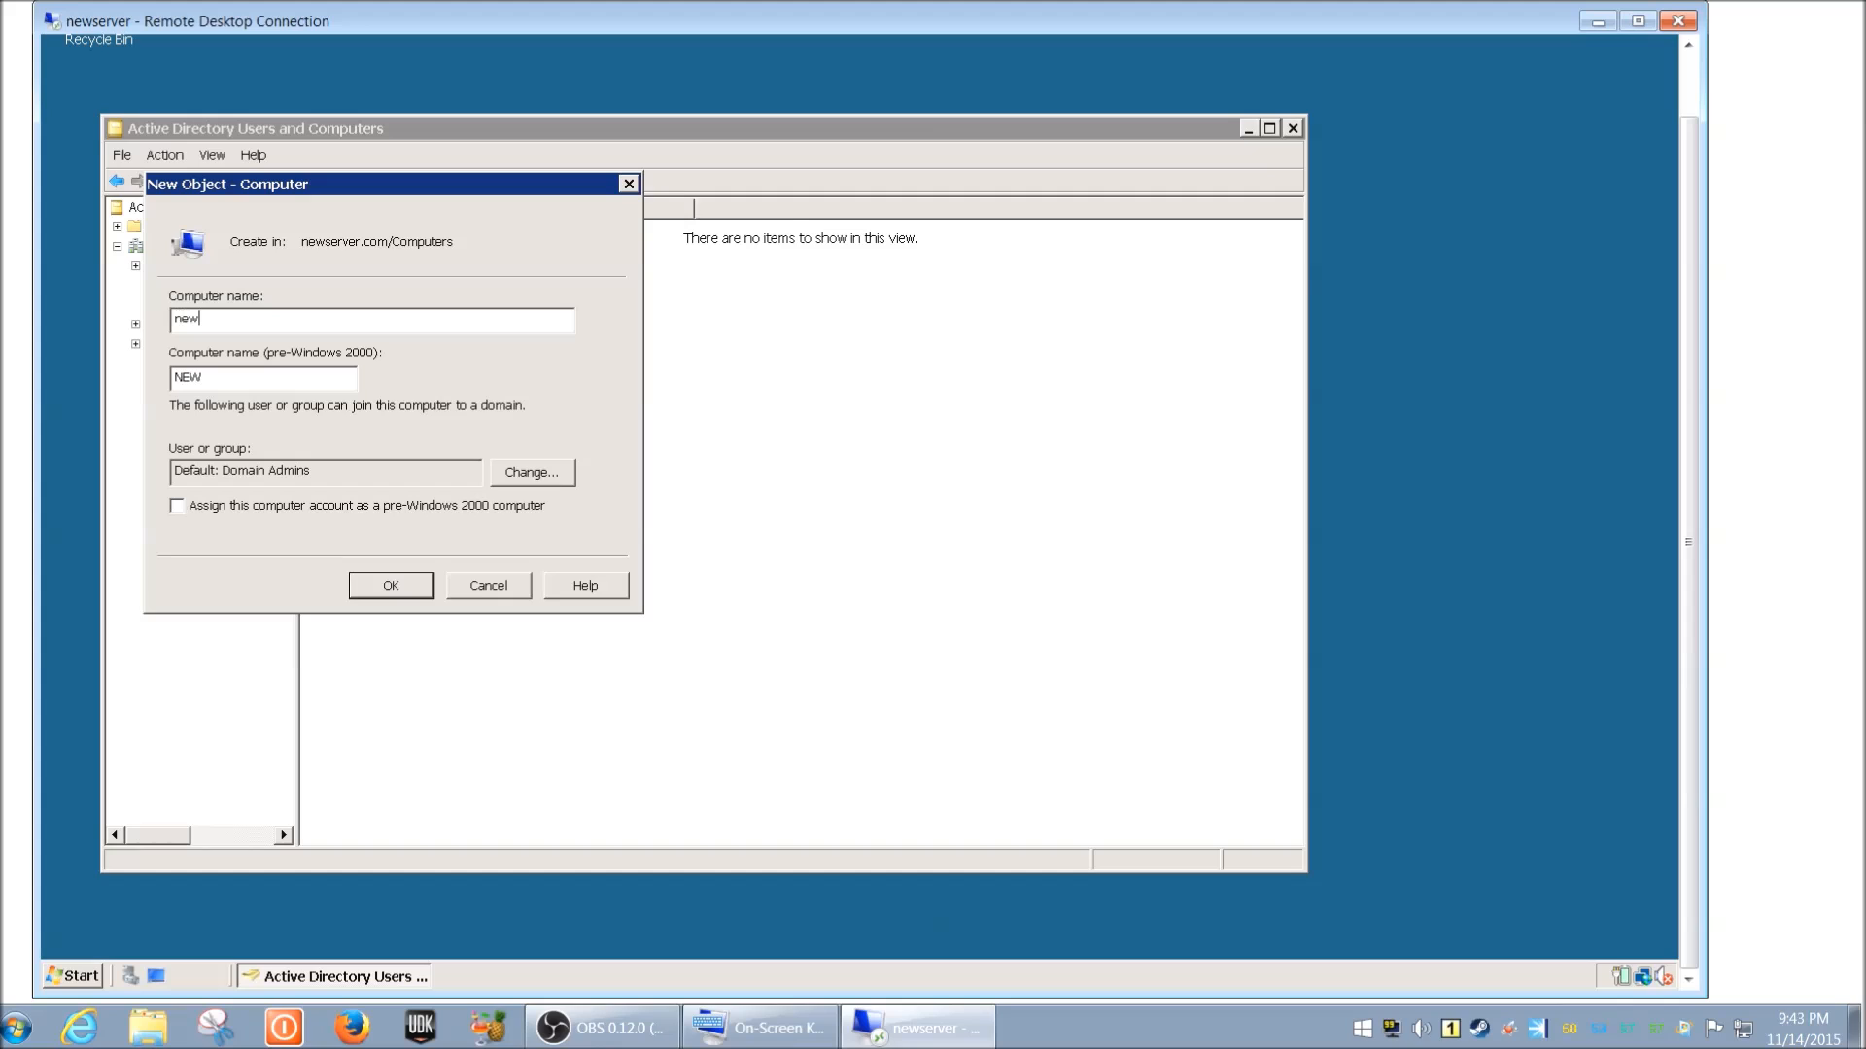
pyautogui.write('computer')
pyautogui.moveTo(365, 185); pyautogui.dragTo(350, 214)
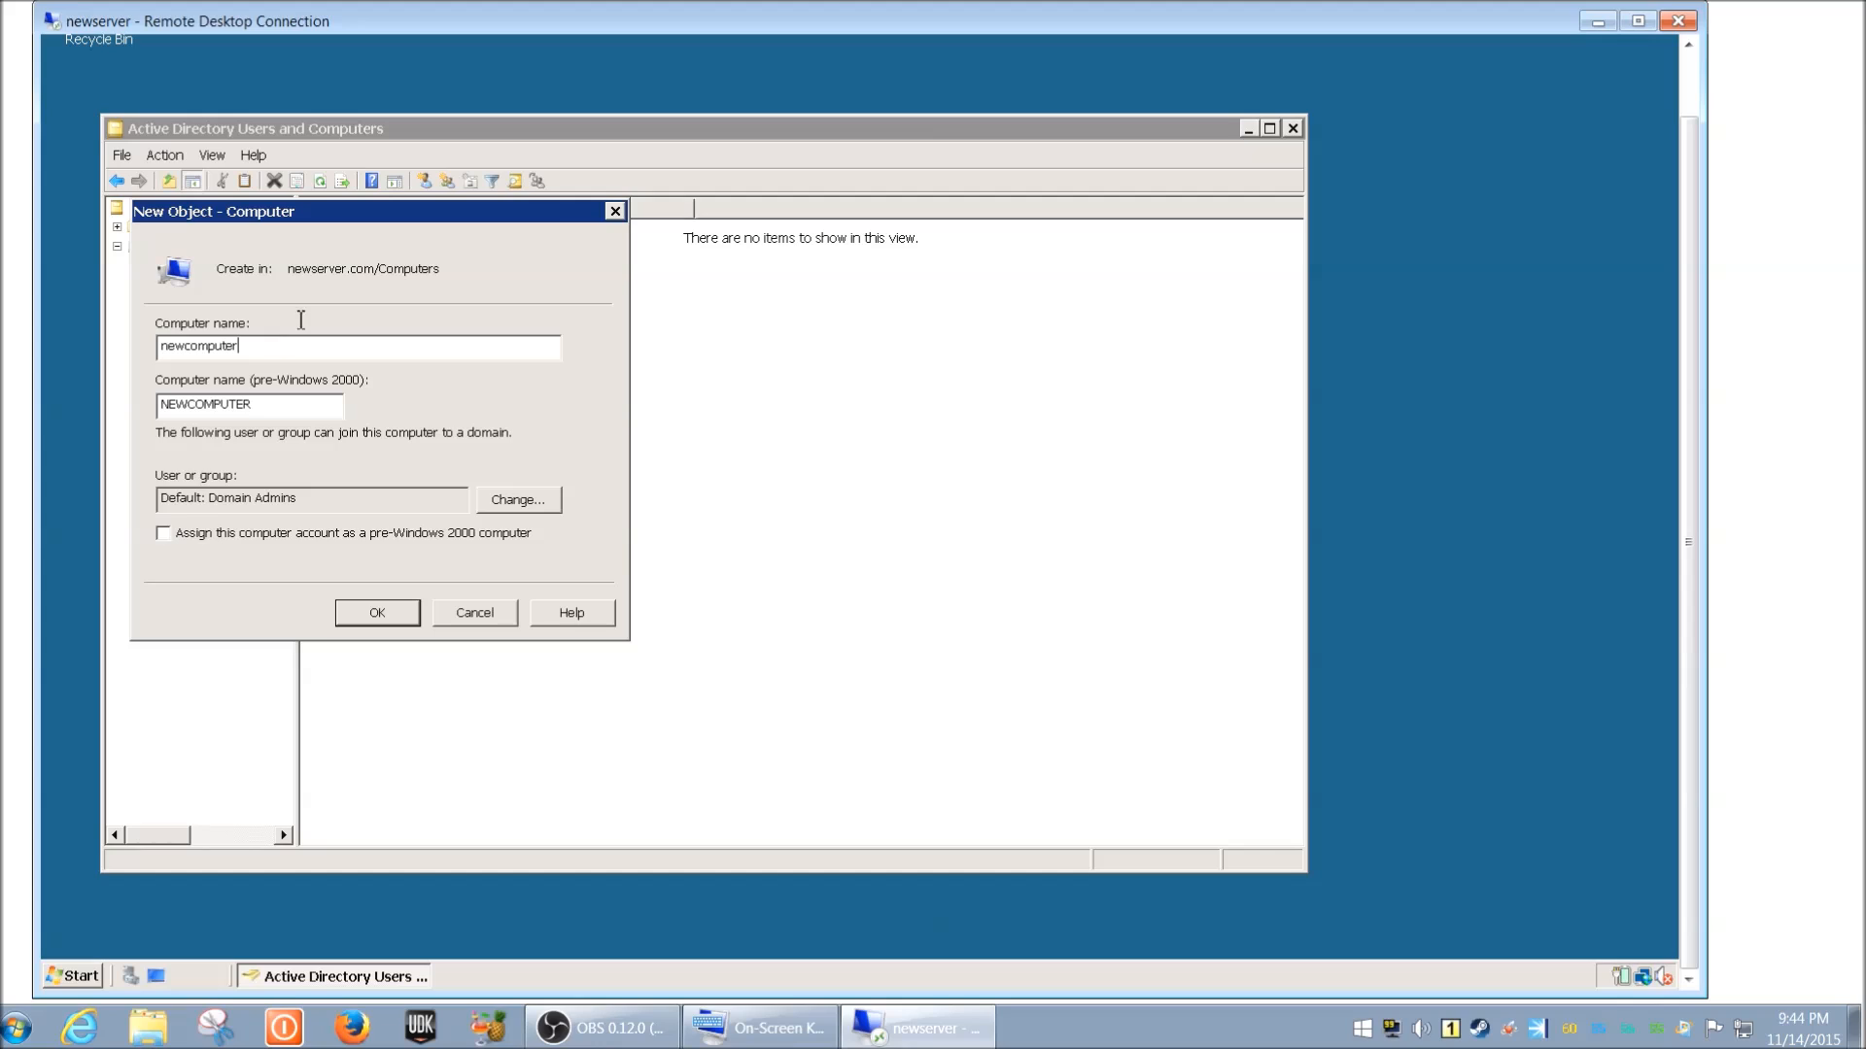
pyautogui.moveTo(378, 216); pyautogui.dragTo(363, 243)
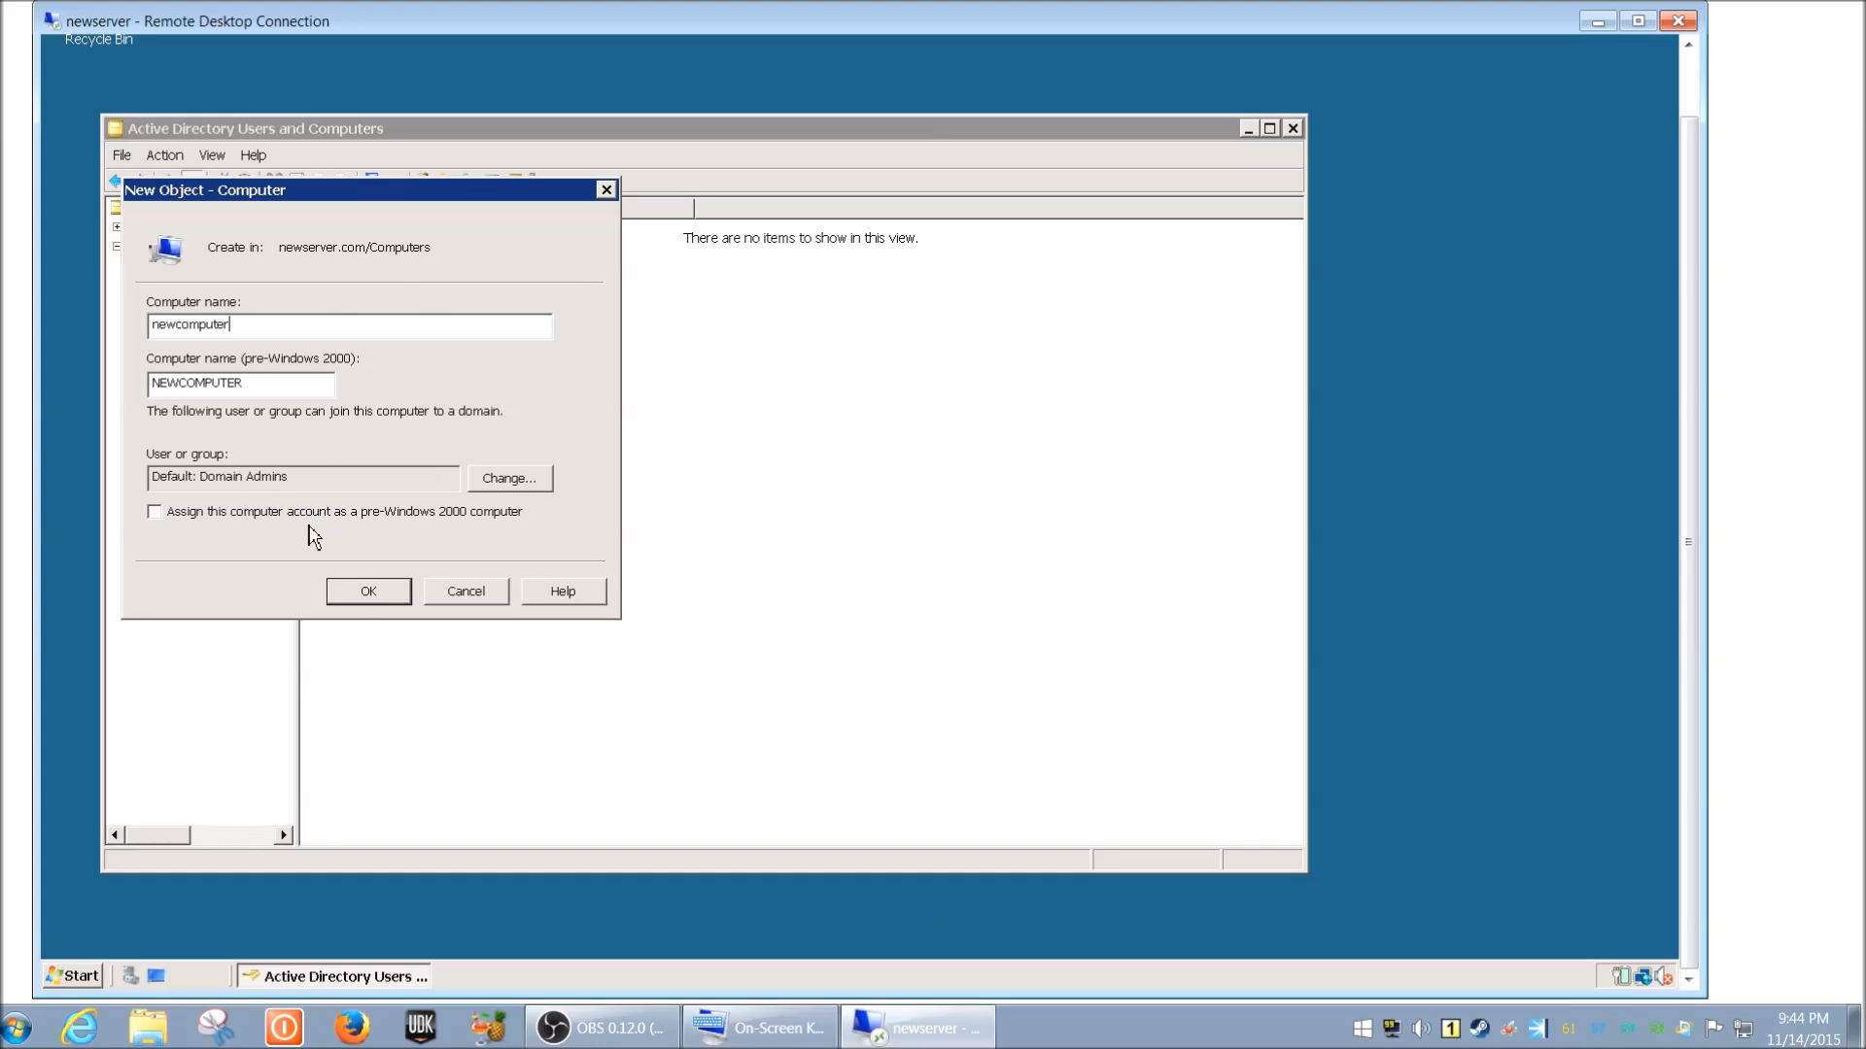
pyautogui.click(386, 600)
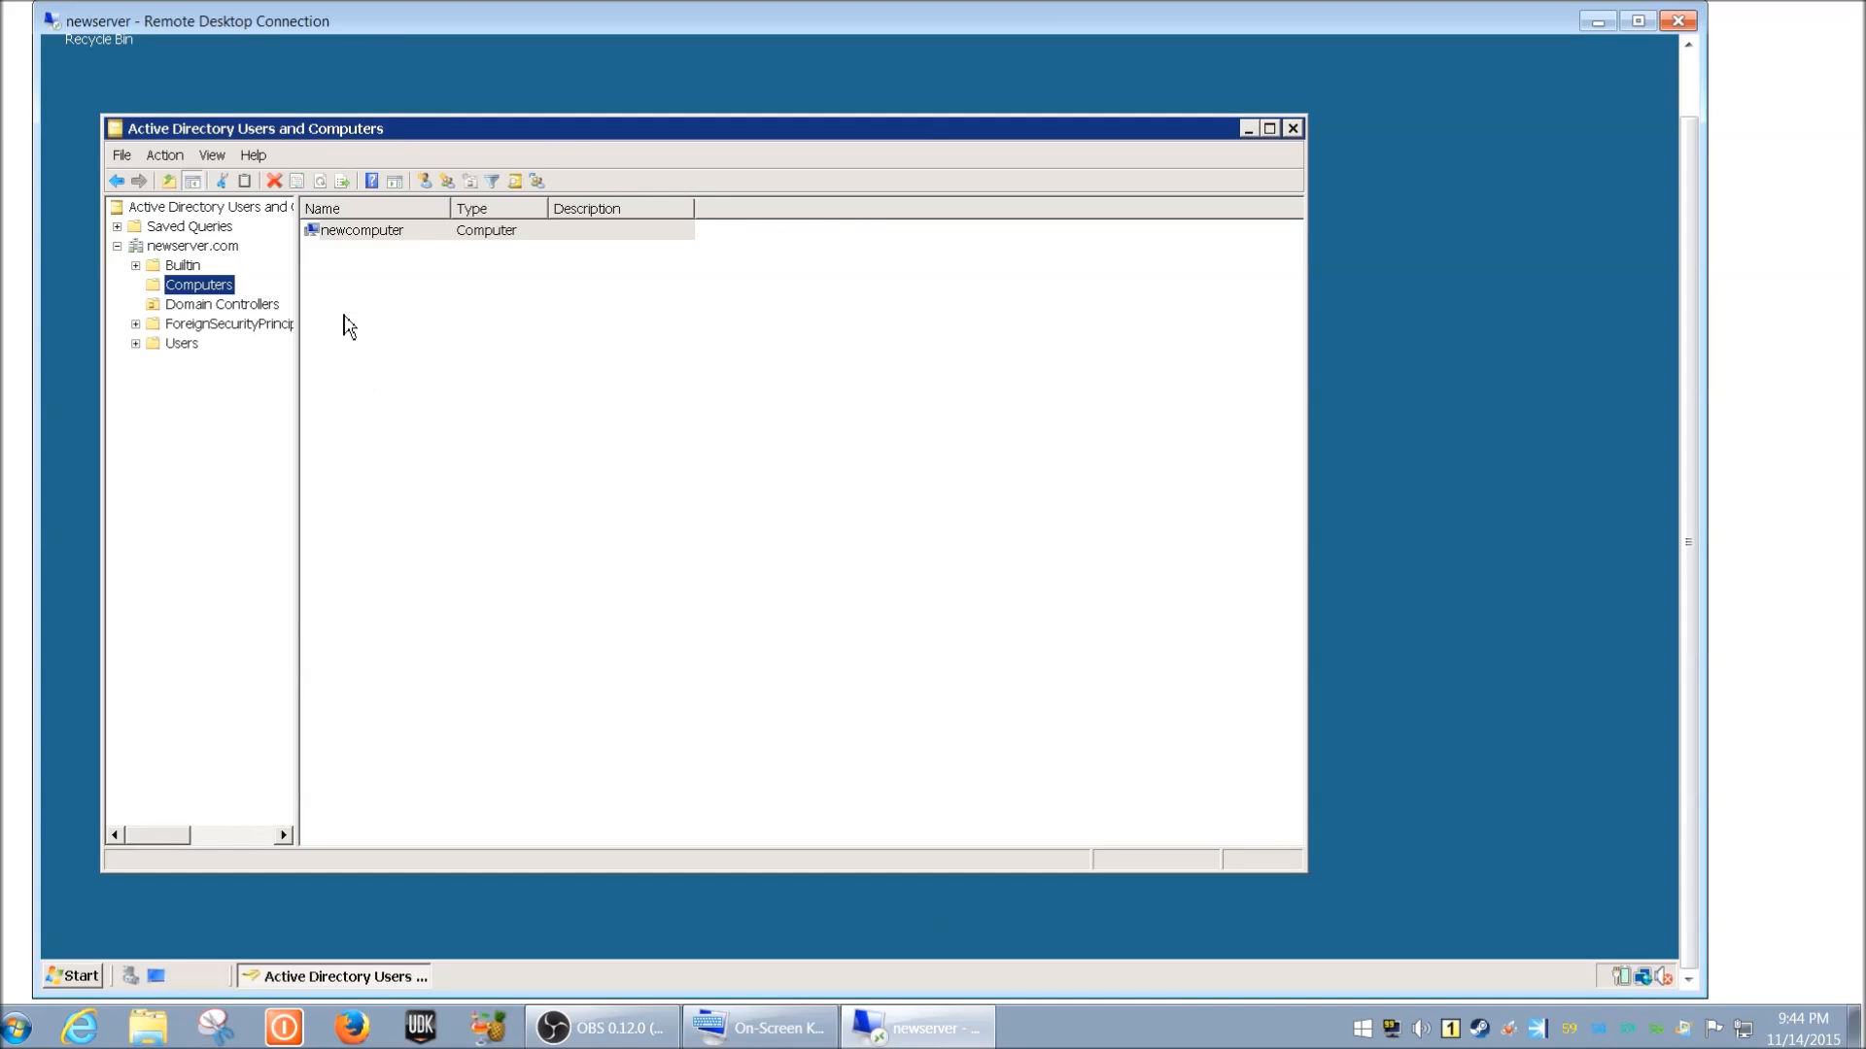
# Step: Disable the newcomputer account and confirm the change
pyautogui.click(412, 235)
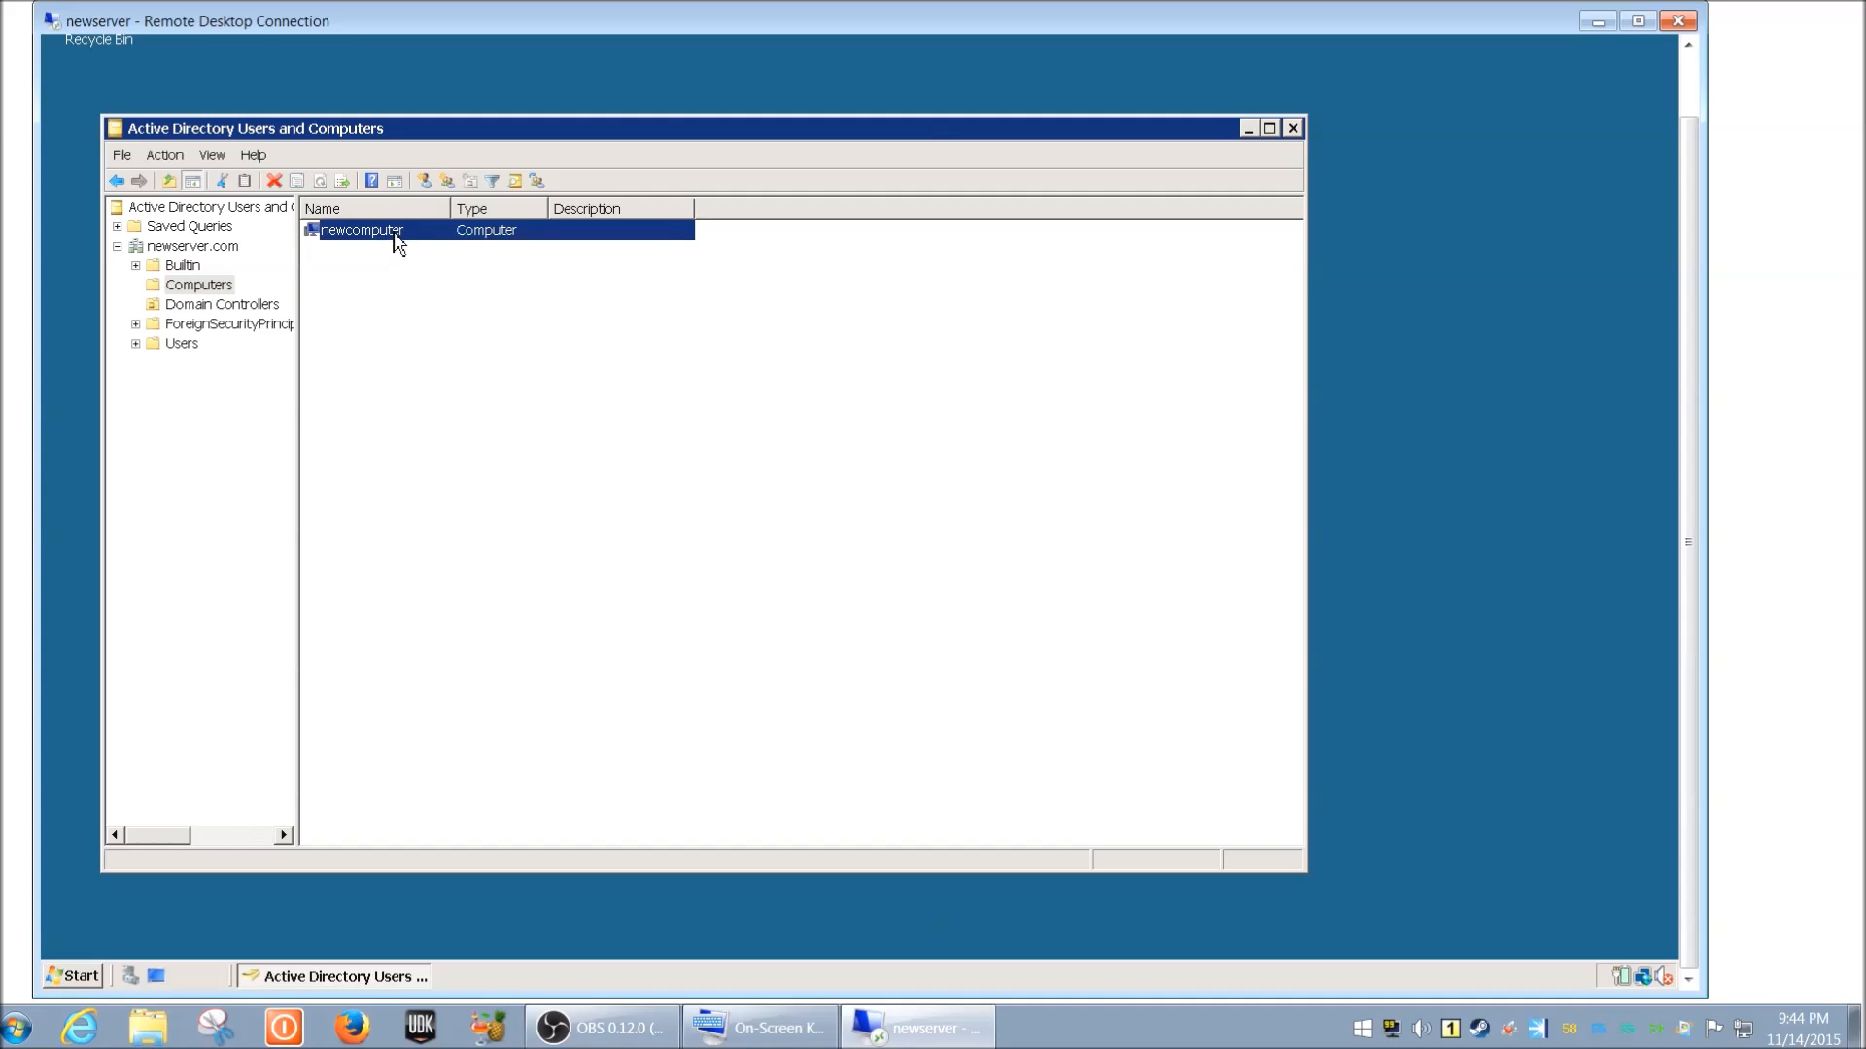
pyautogui.rightClick(397, 241)
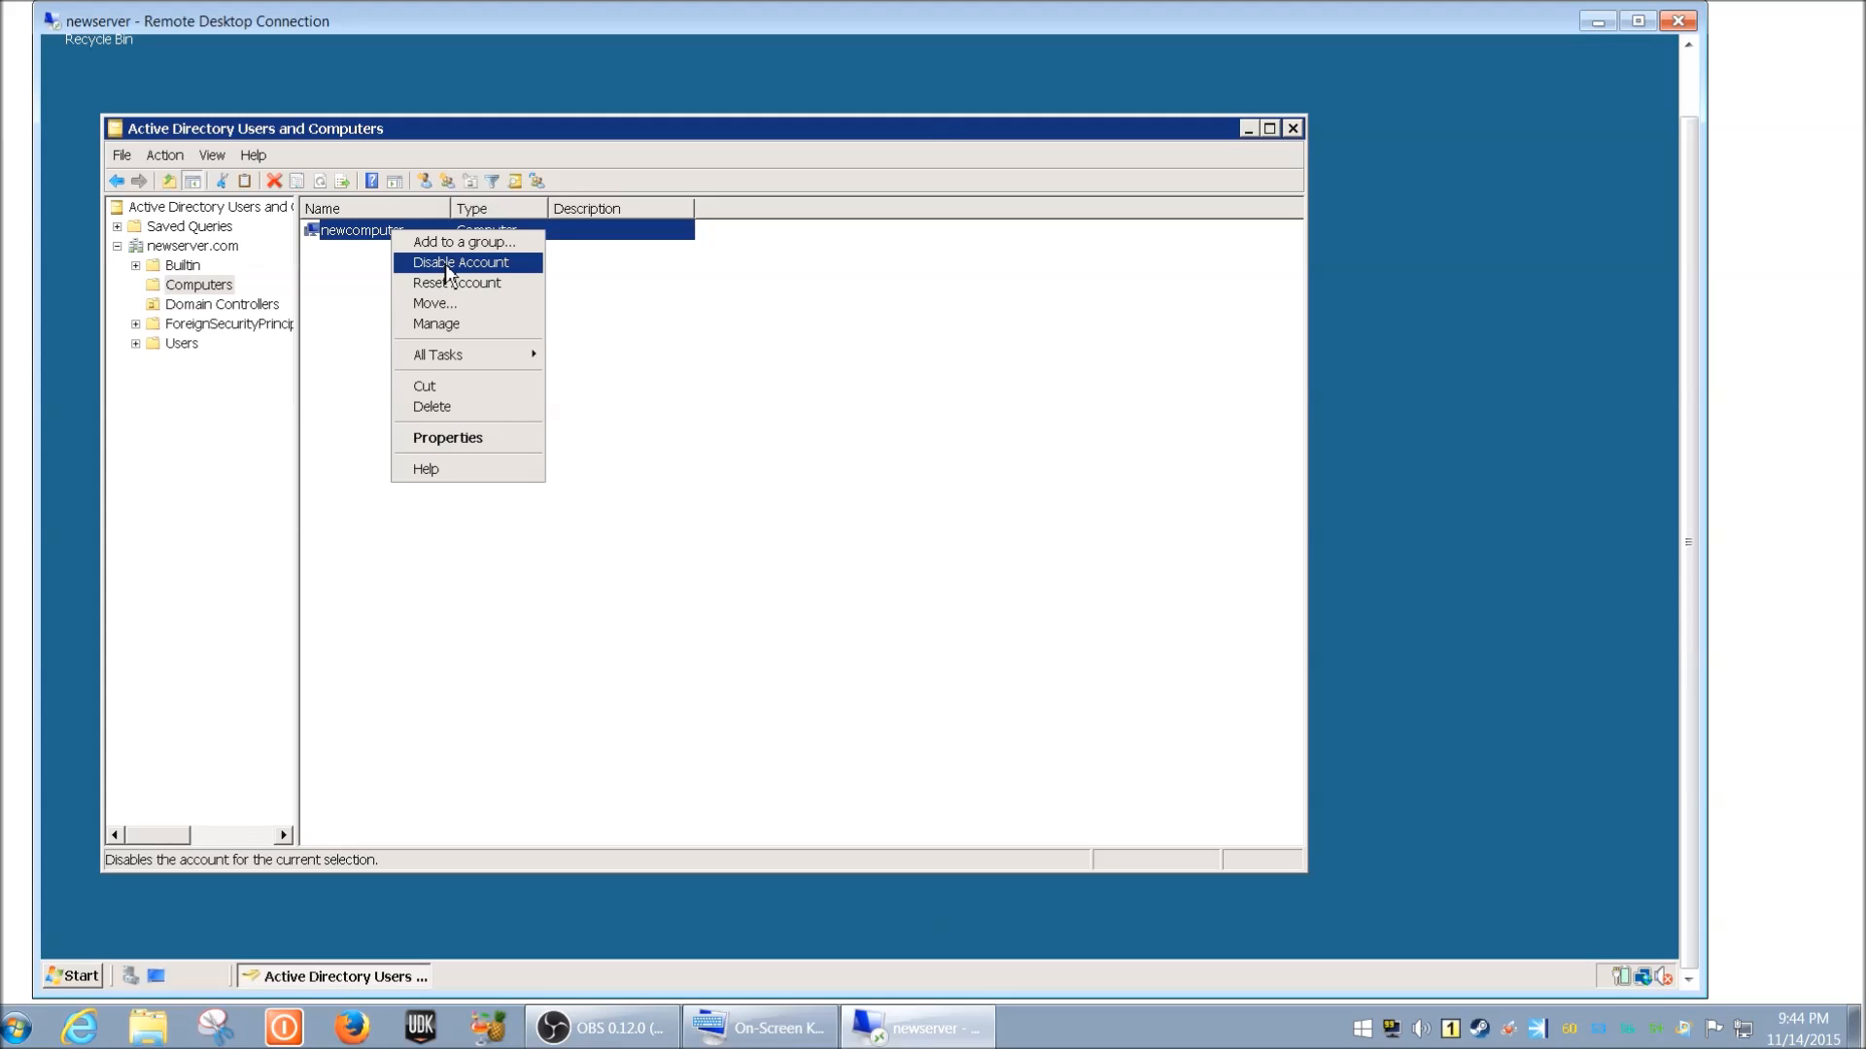
pyautogui.click(448, 270)
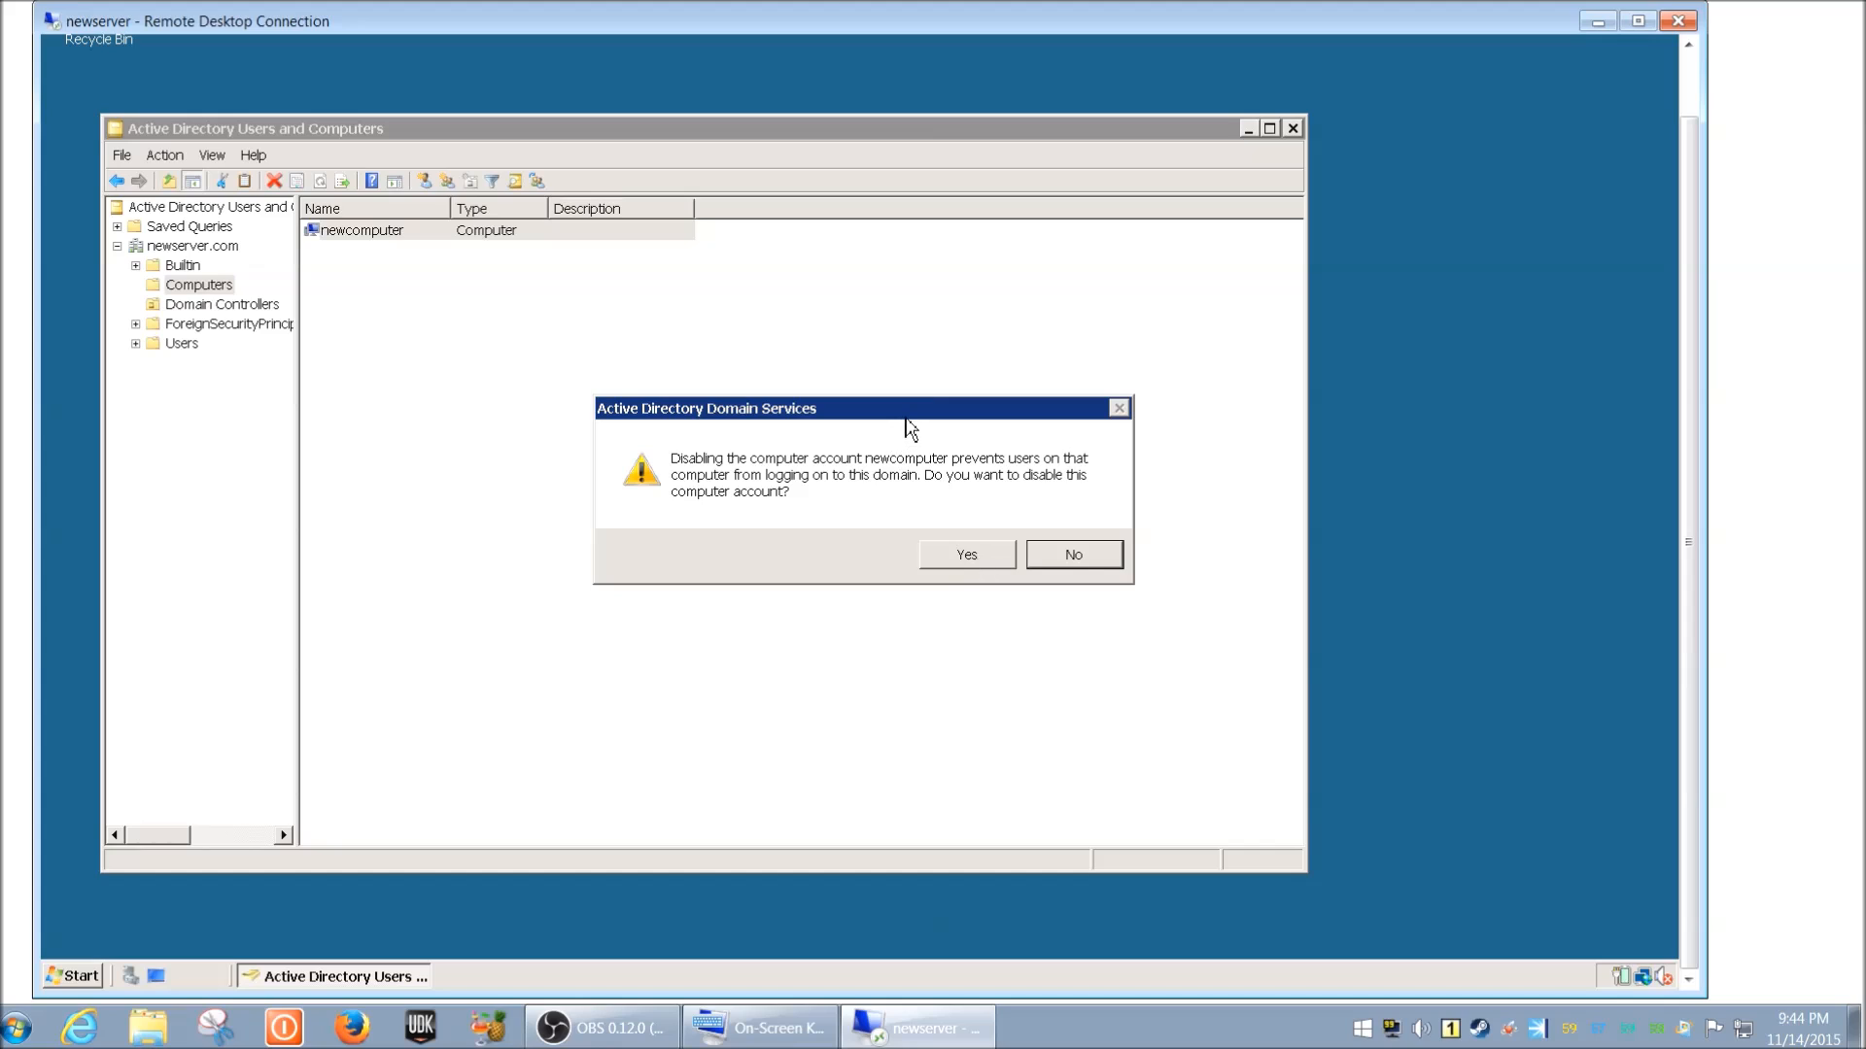
pyautogui.moveTo(901, 420); pyautogui.dragTo(618, 302)
pyautogui.click(700, 428)
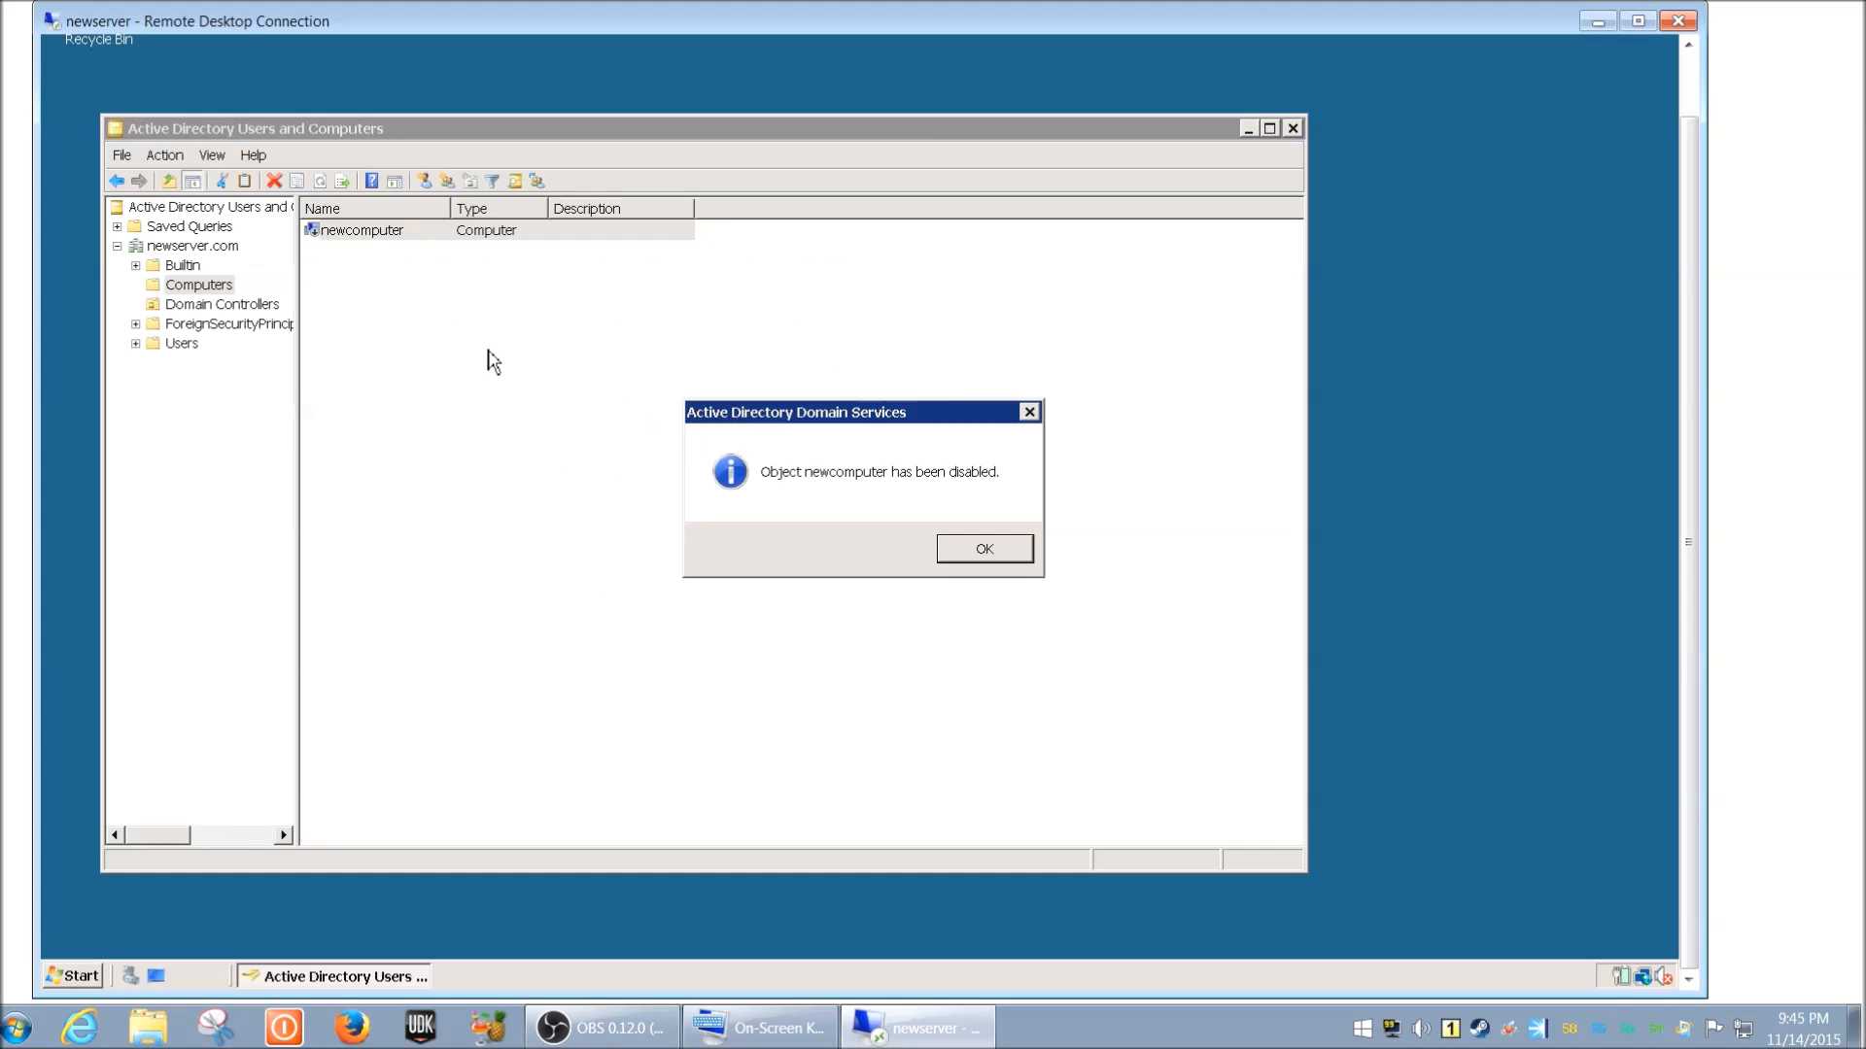
pyautogui.click(1004, 558)
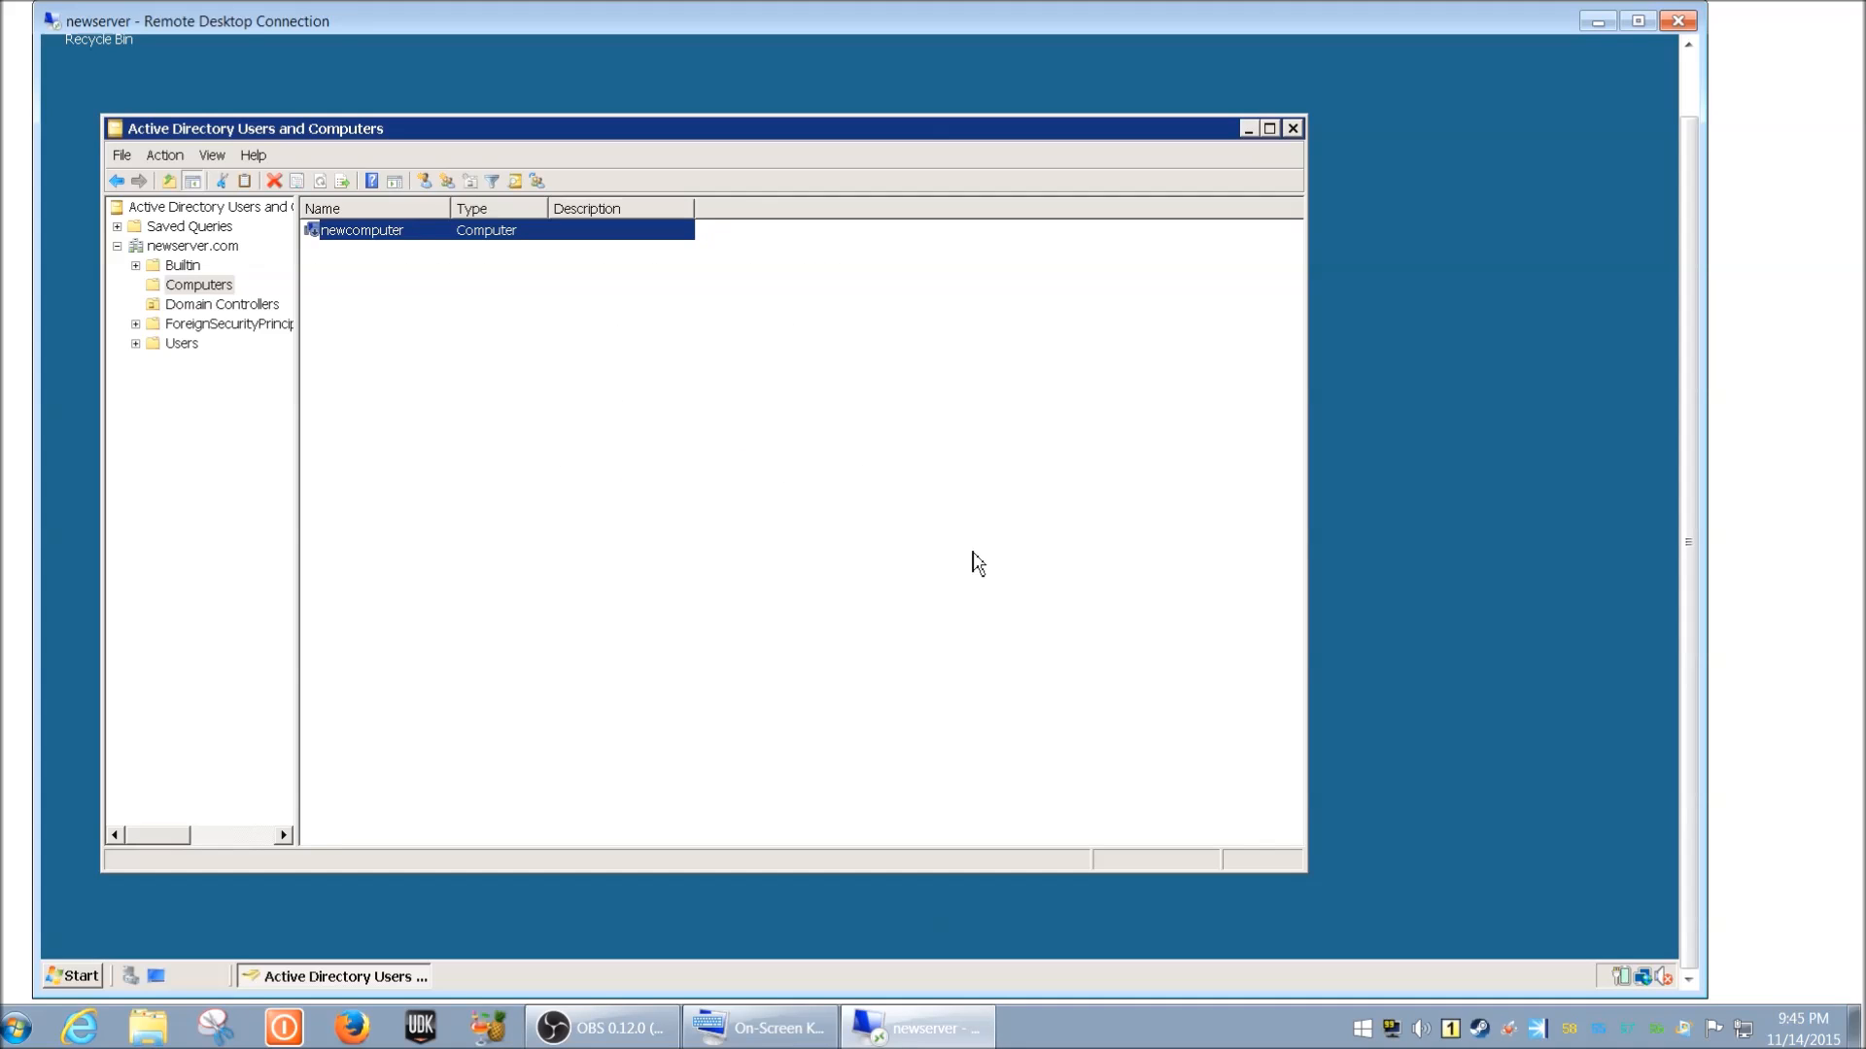
# Step: Leave the newcomputer account selected in the Computers list
pyautogui.rightClick(442, 241)
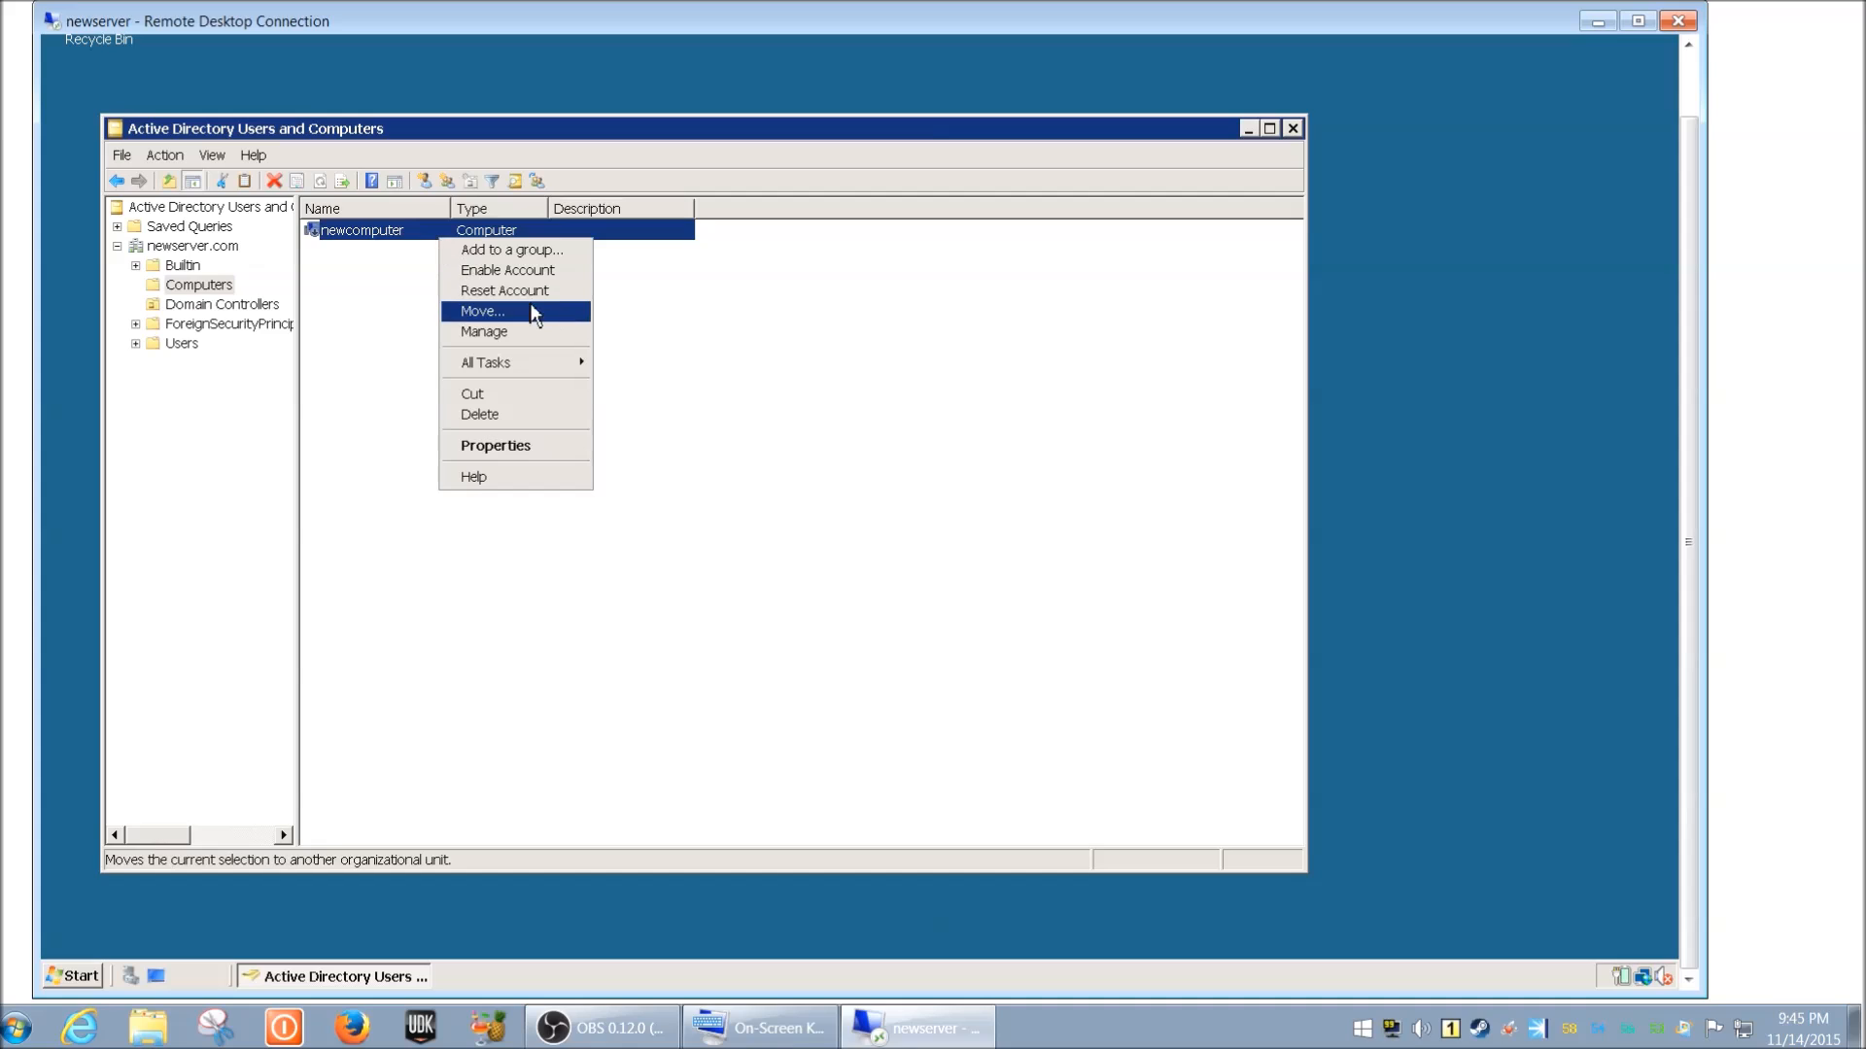
pyautogui.click(366, 261)
pyautogui.click(348, 236)
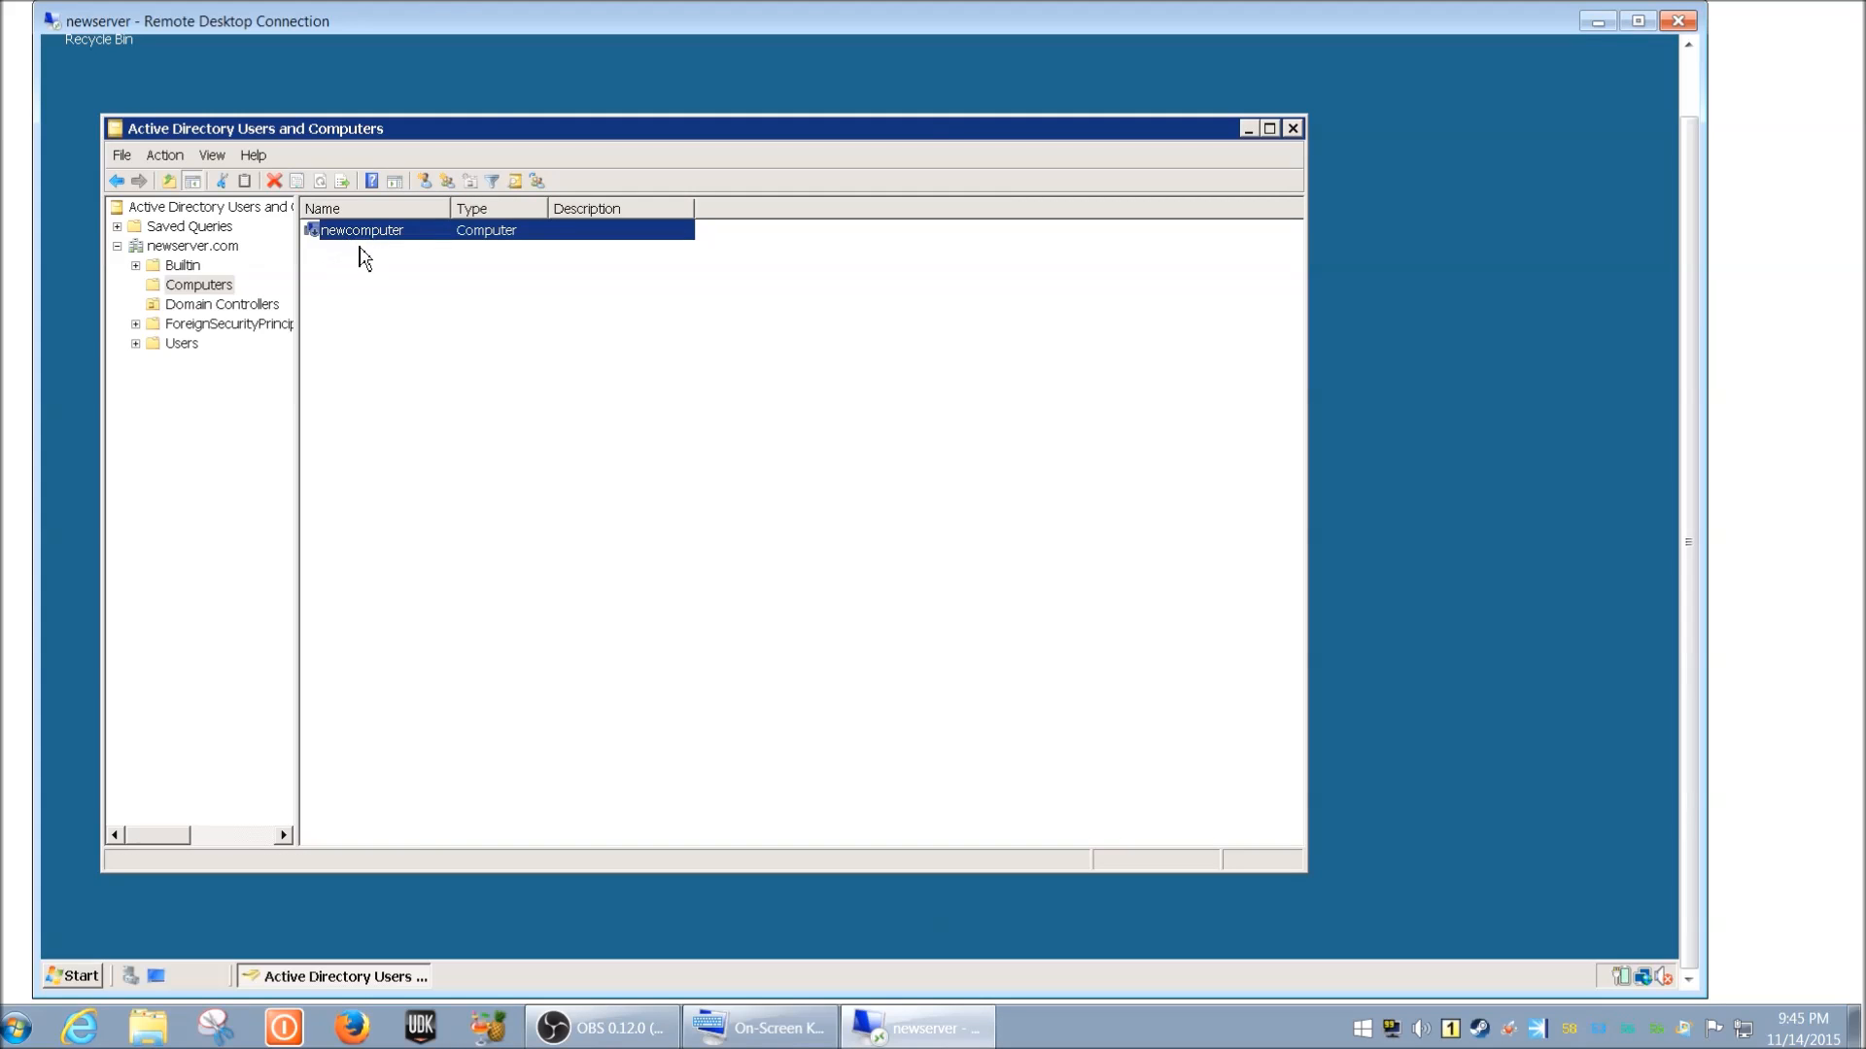
pyautogui.click(352, 258)
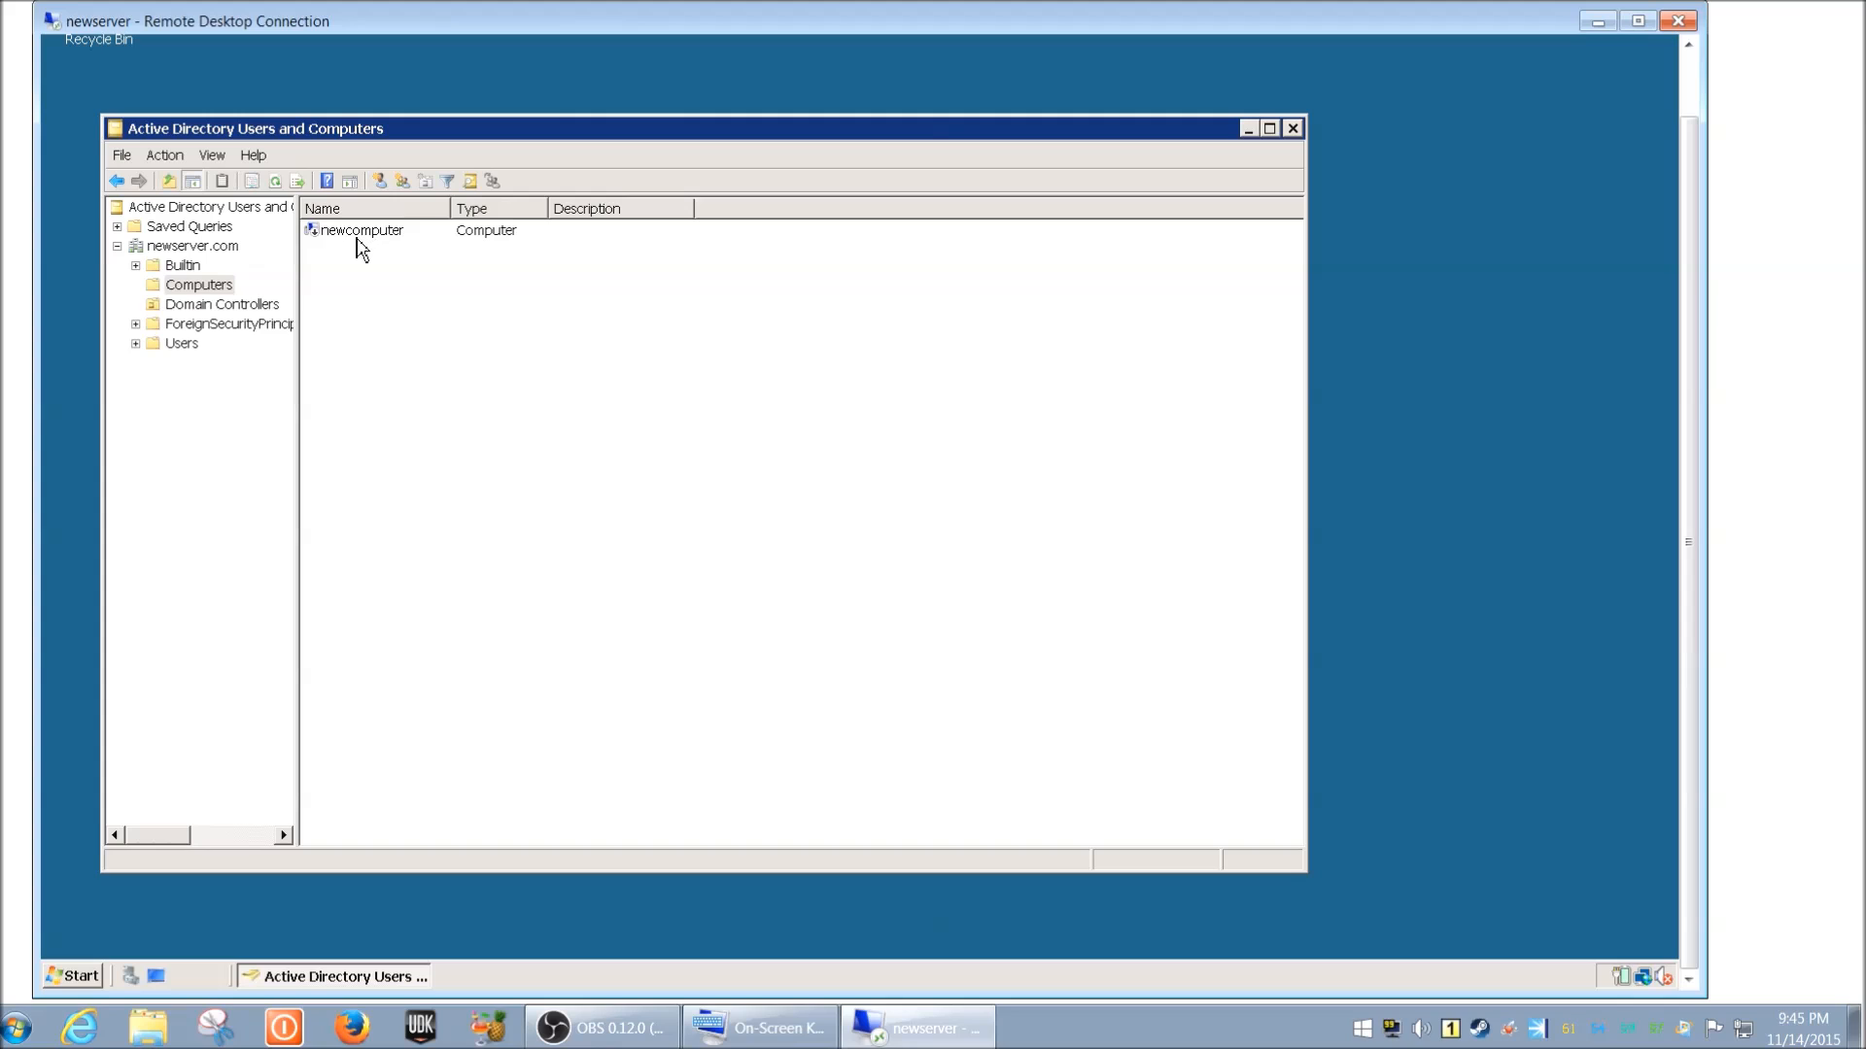
pyautogui.click(358, 239)
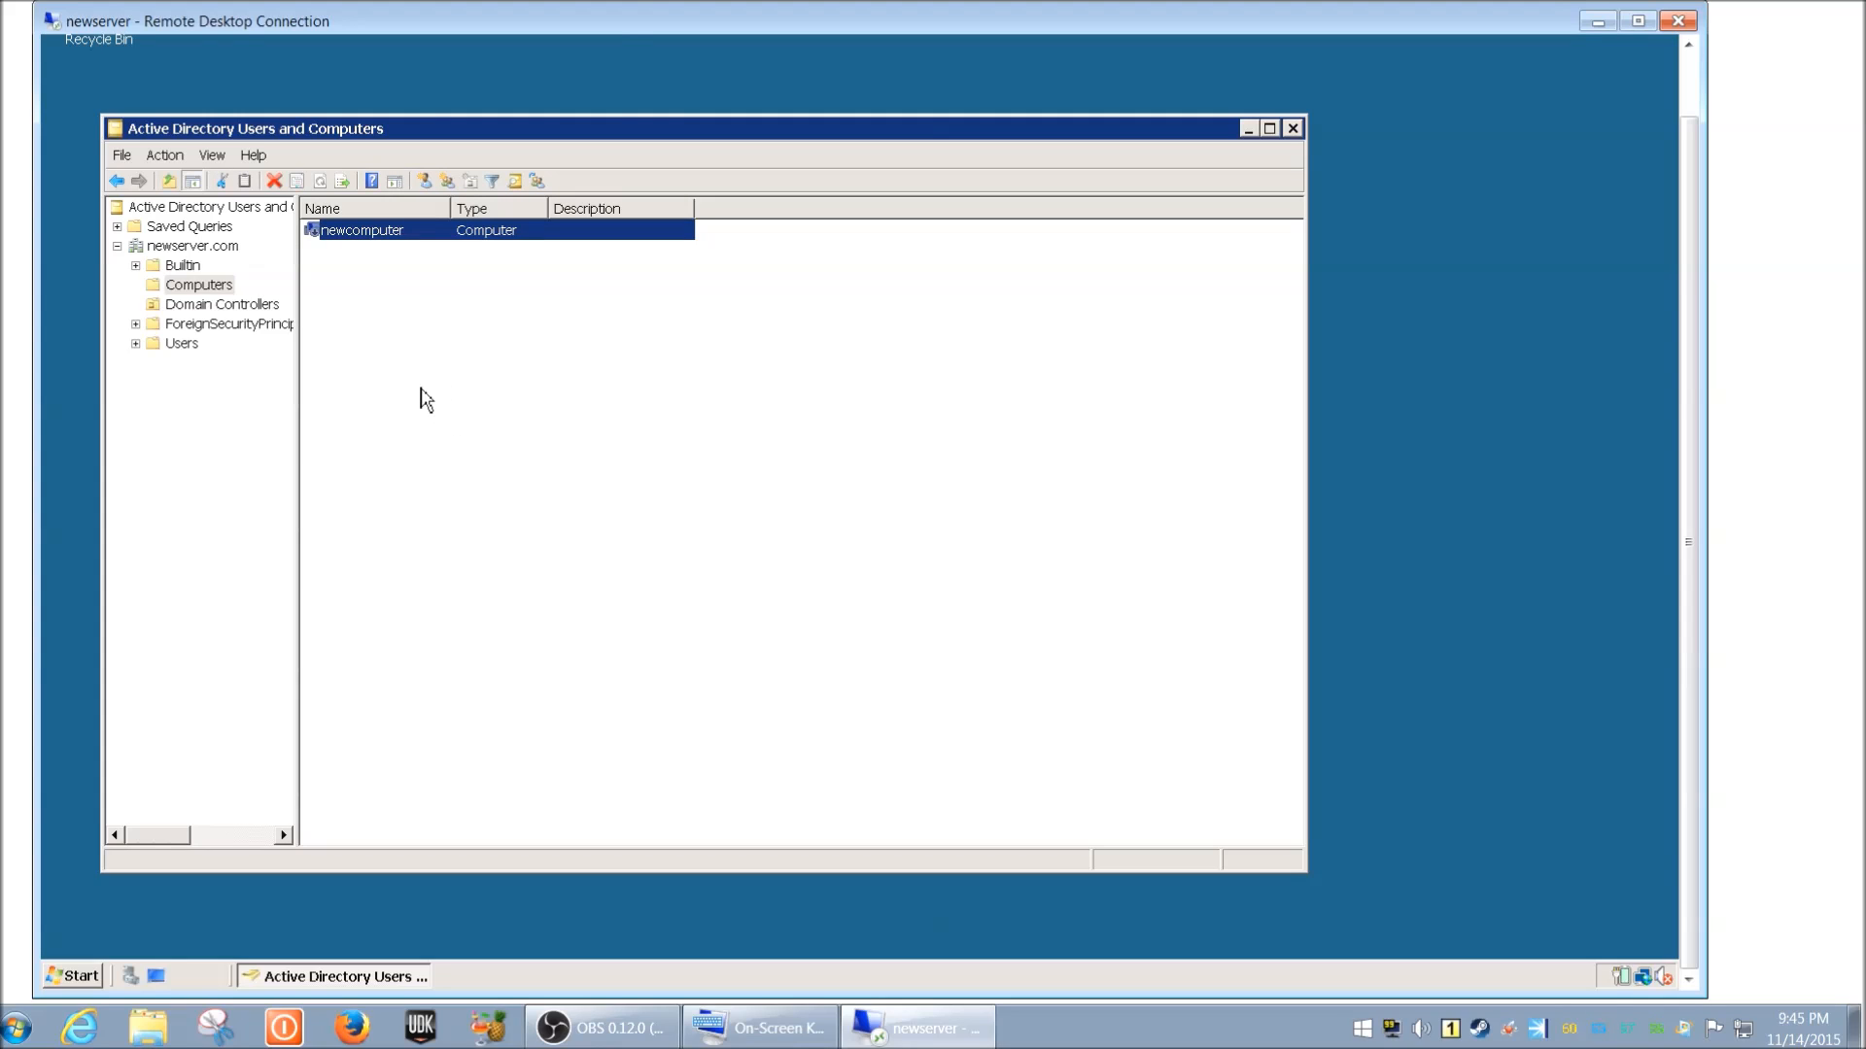
pyautogui.click(359, 294)
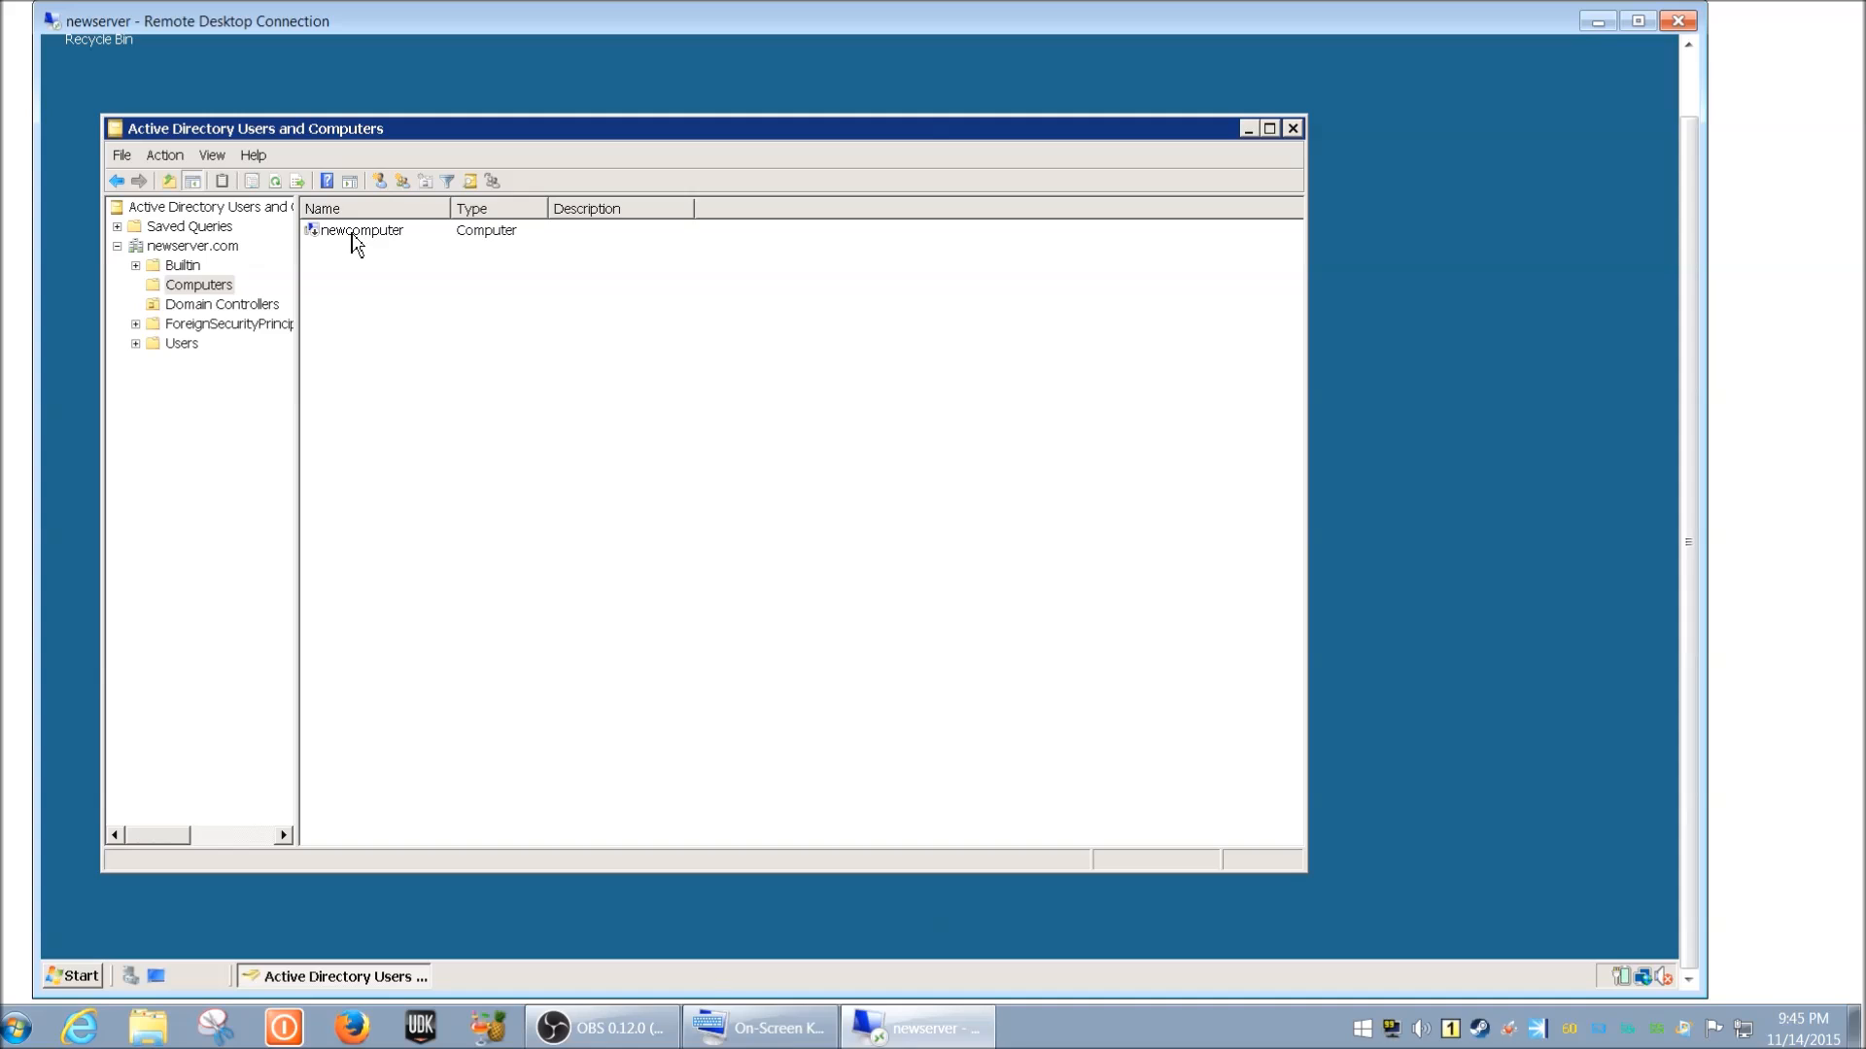
pyautogui.click(356, 244)
# Step: Enable the newcomputer account again
pyautogui.rightClick(356, 244)
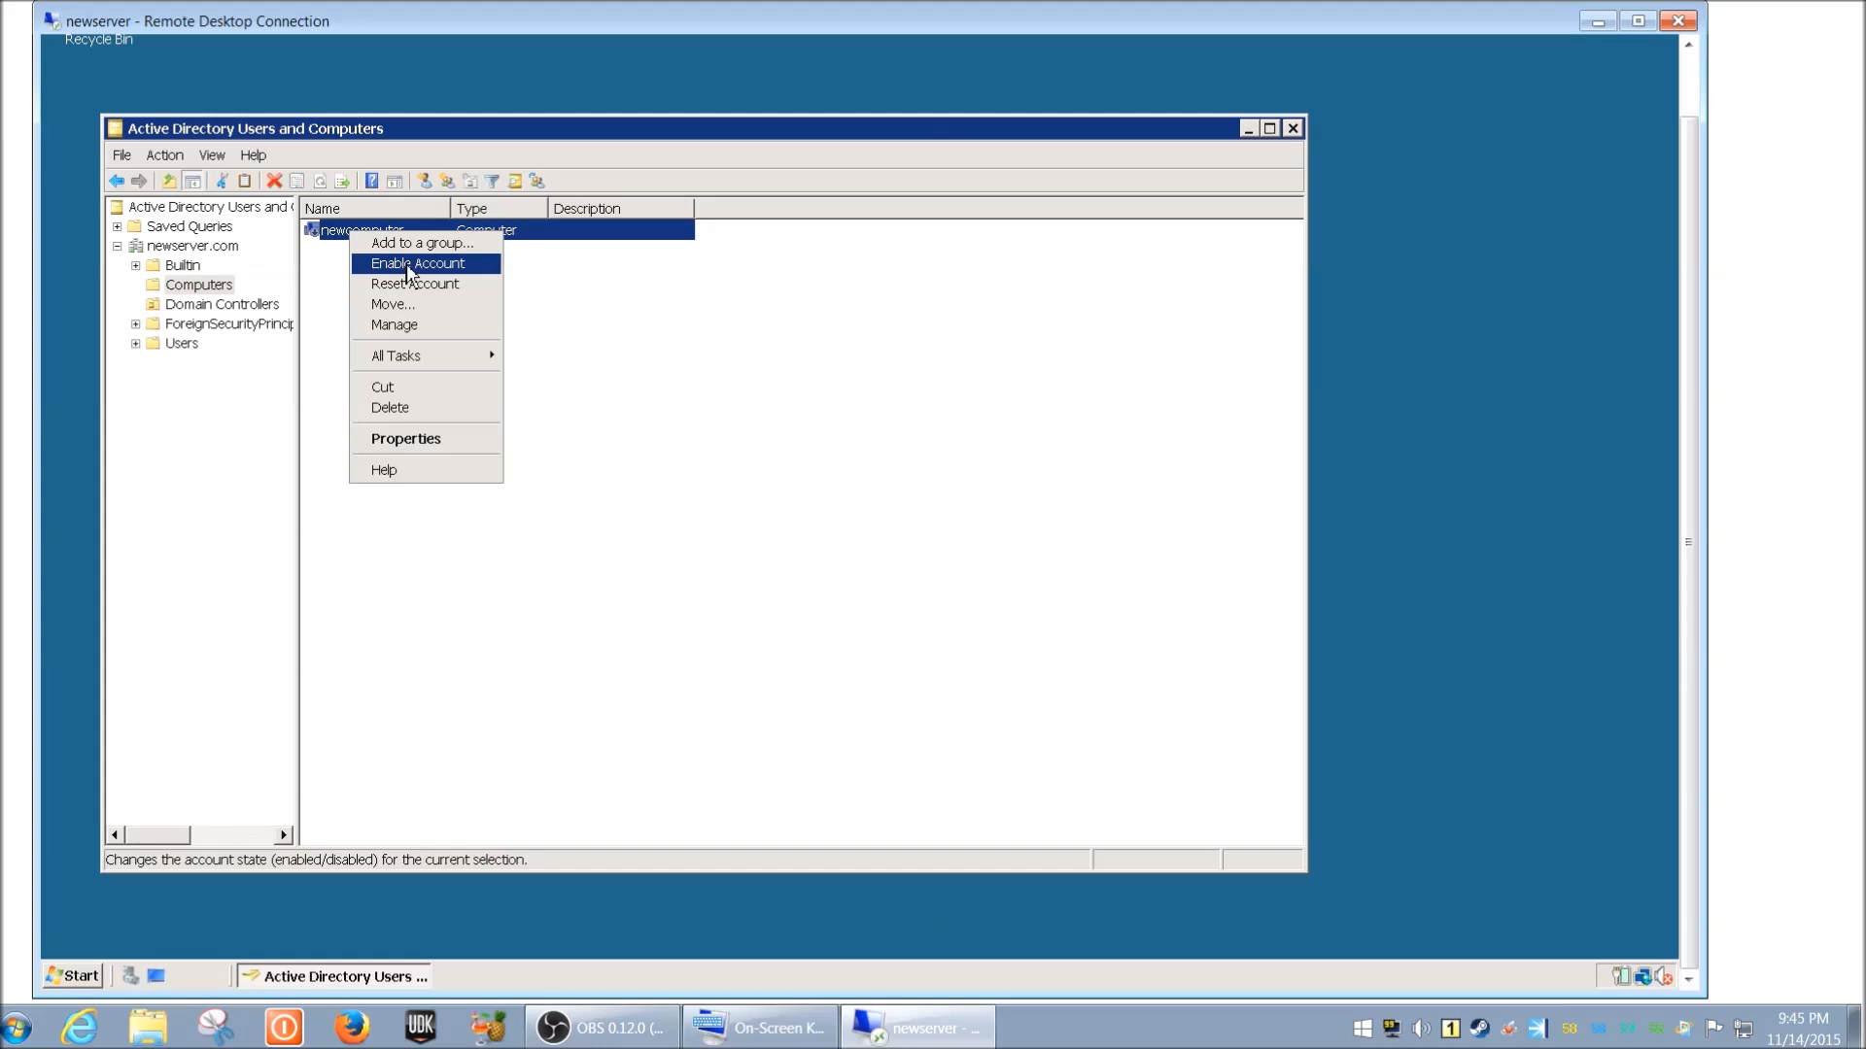
pyautogui.click(407, 273)
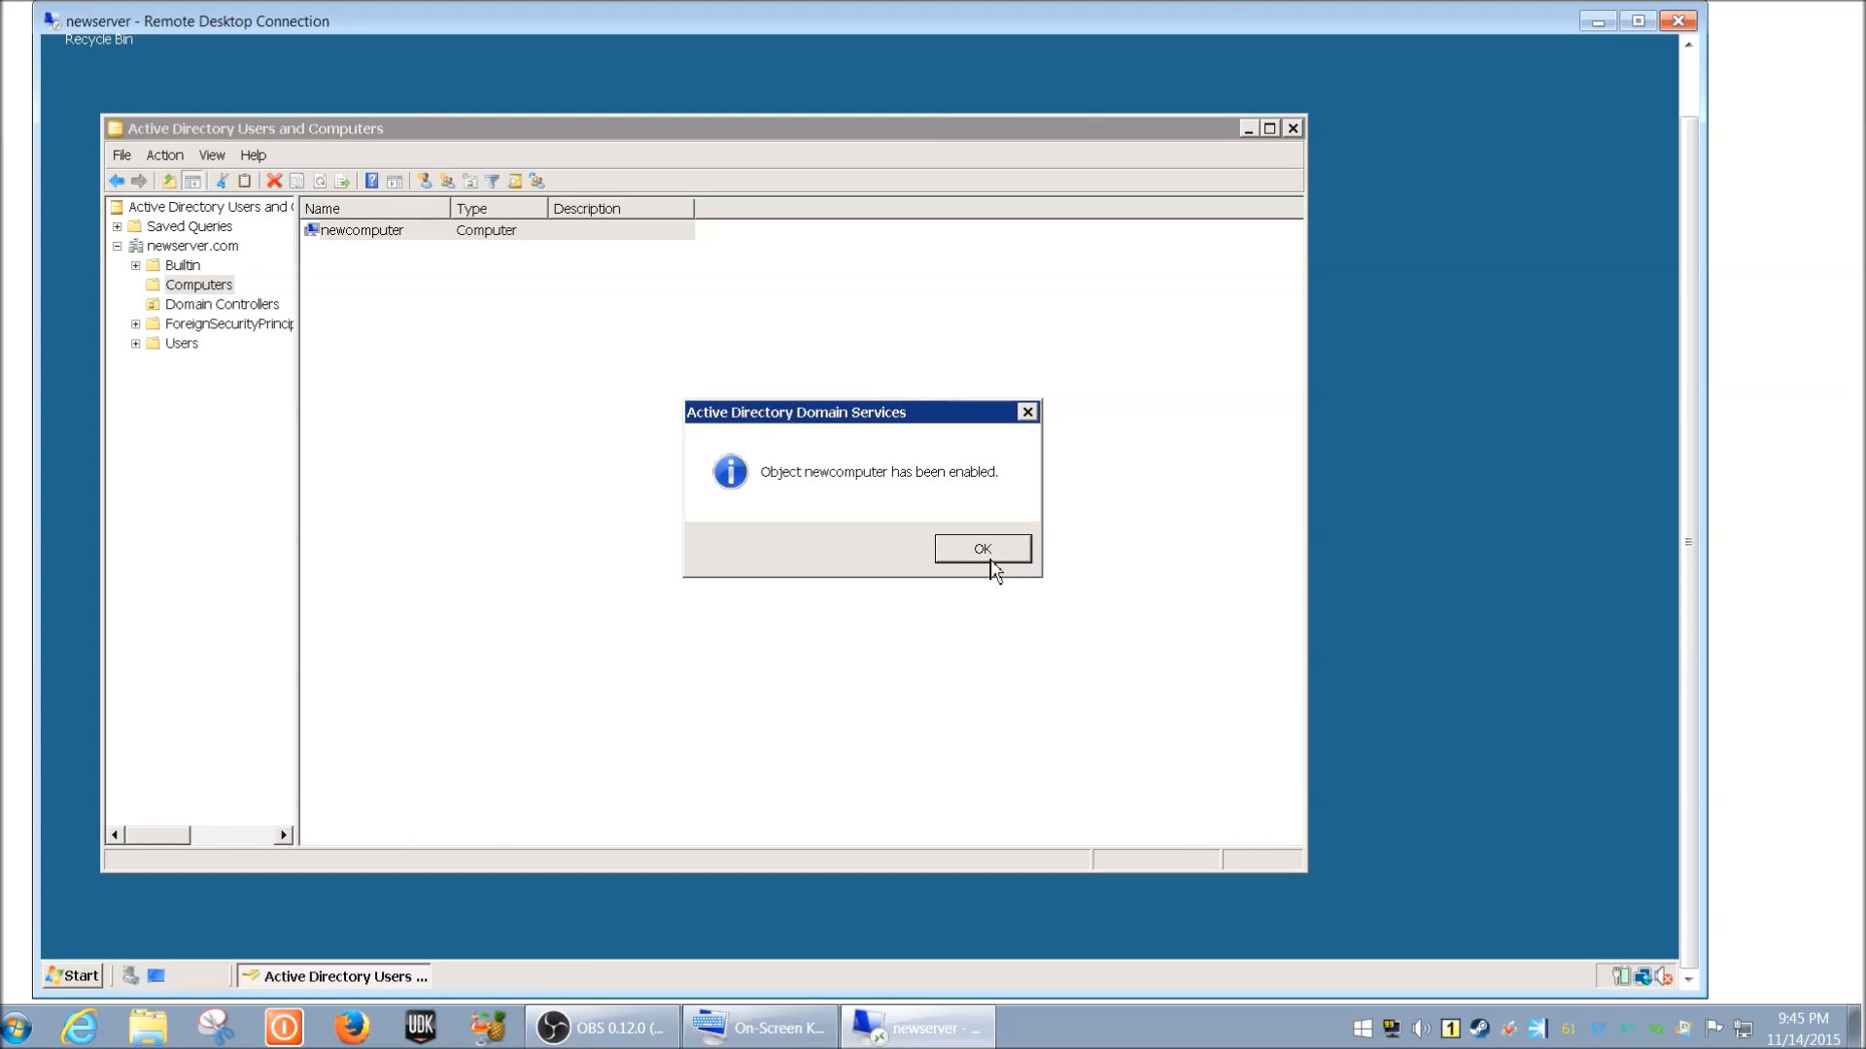
pyautogui.click(982, 552)
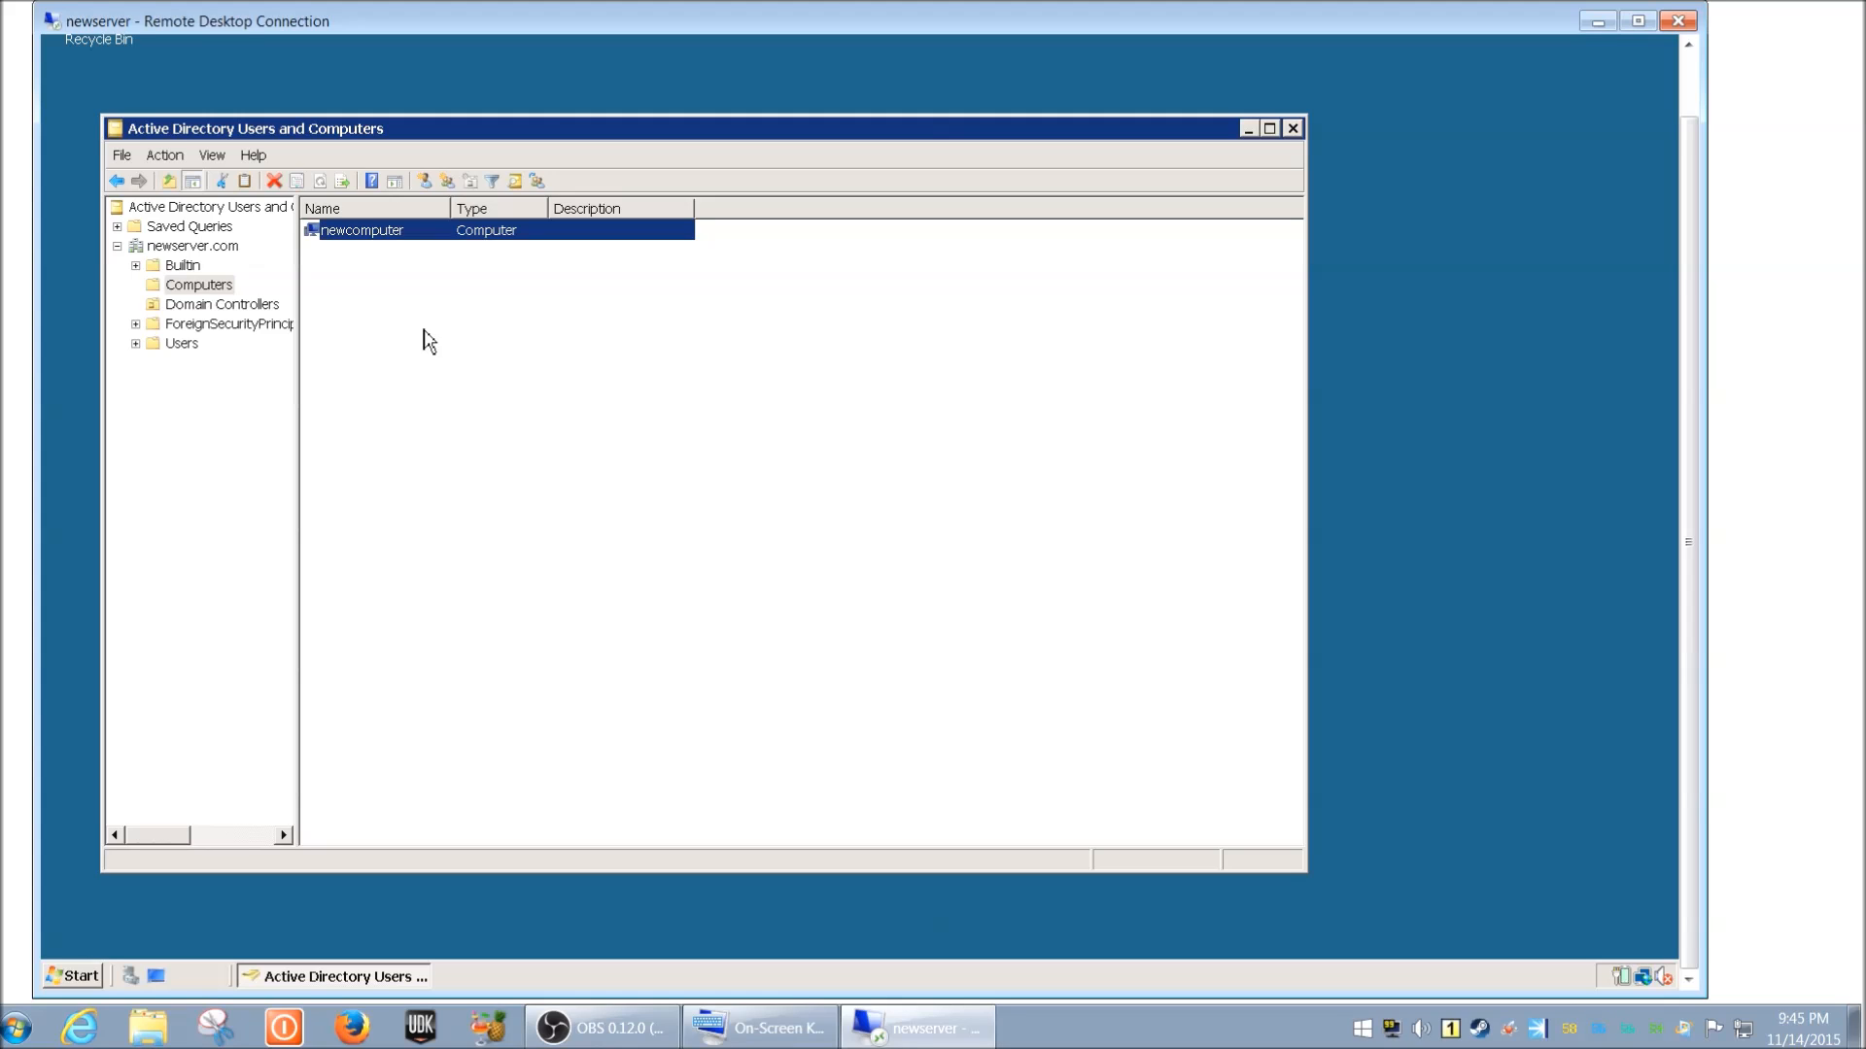
# Step: Review newcomputer's Member Of, Operating System and Location properties, then close with OK
pyautogui.rightClick(488, 239)
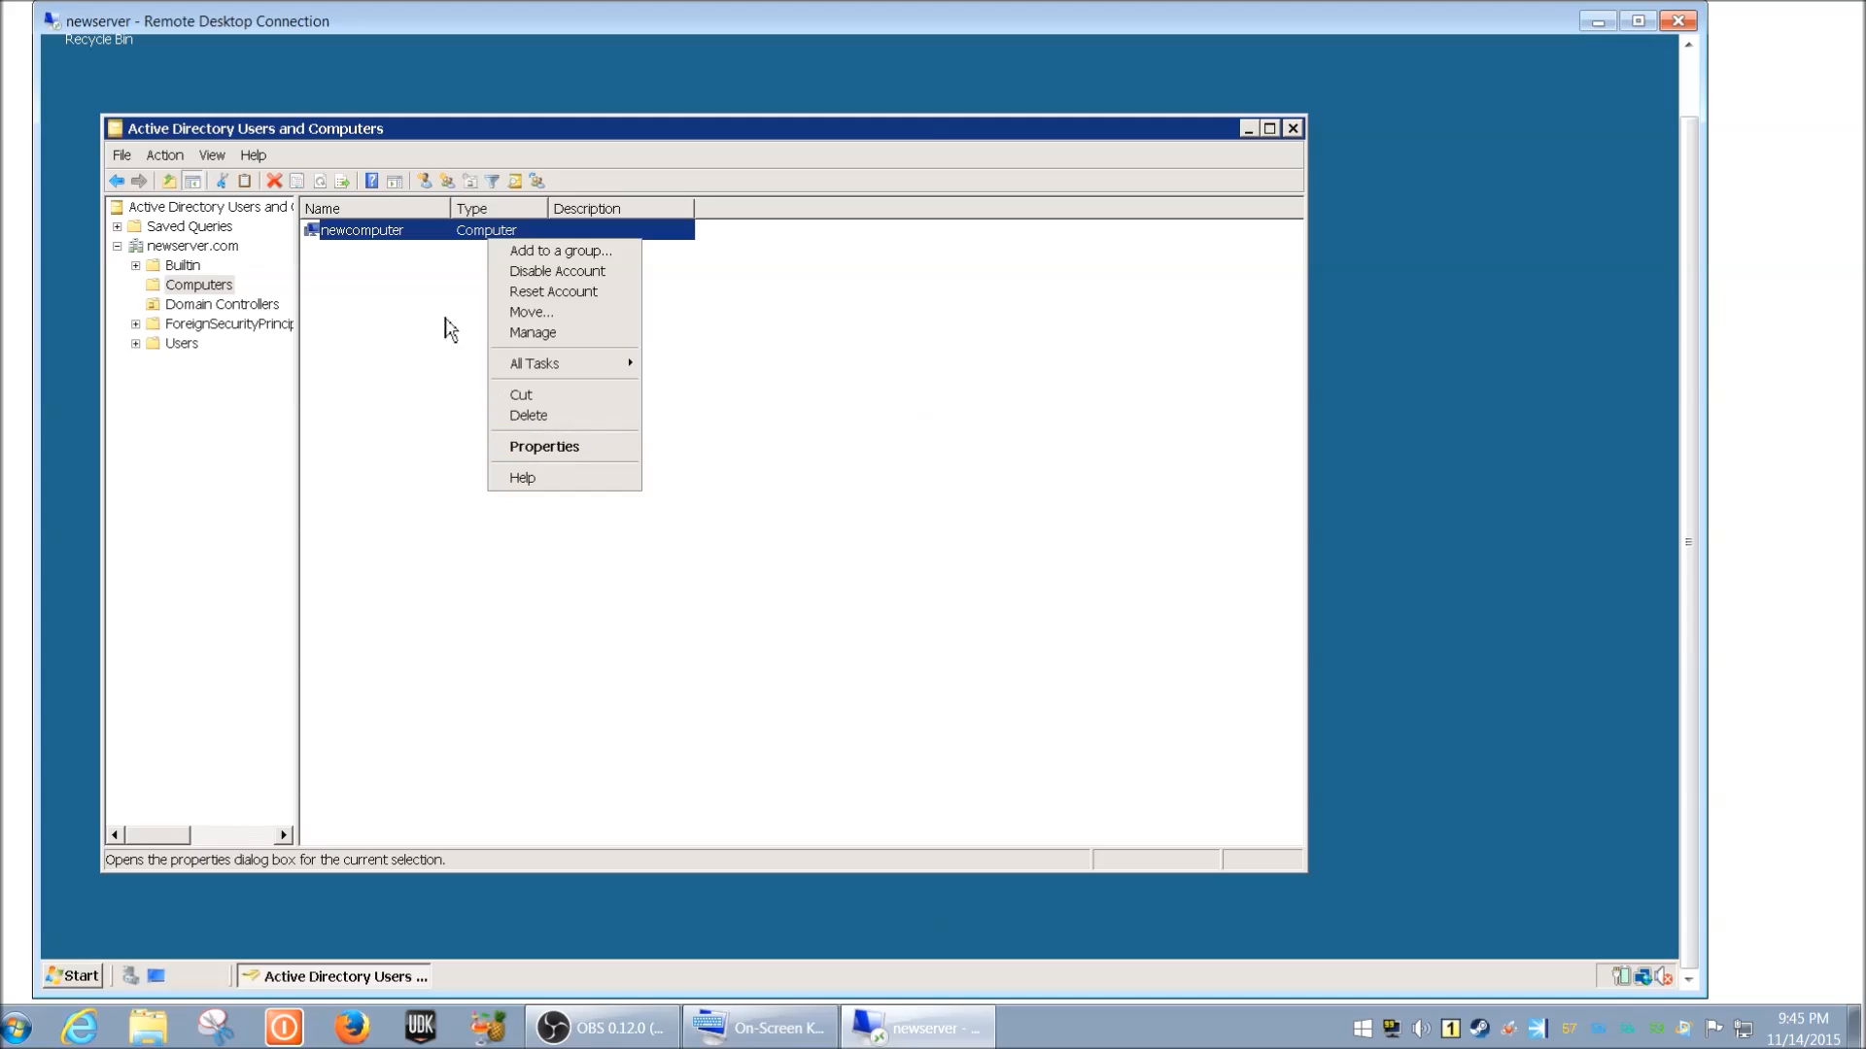
pyautogui.click(561, 455)
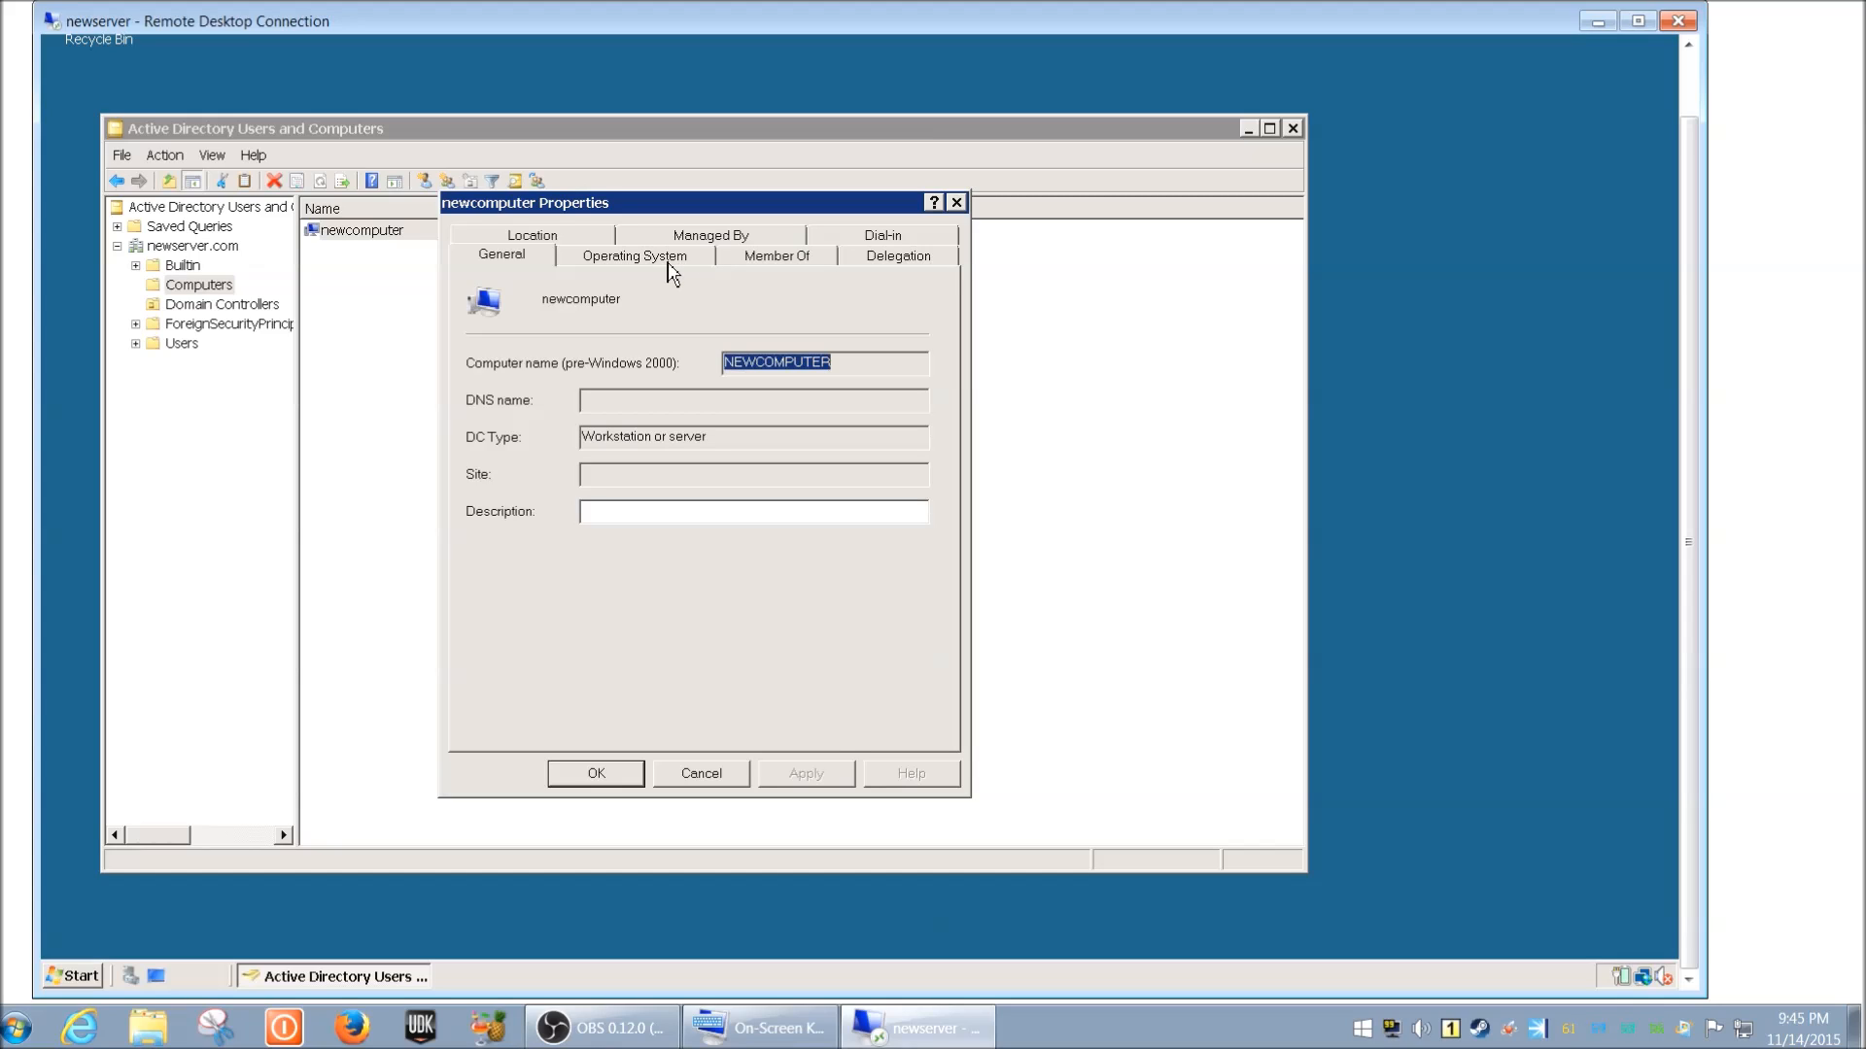
pyautogui.click(787, 272)
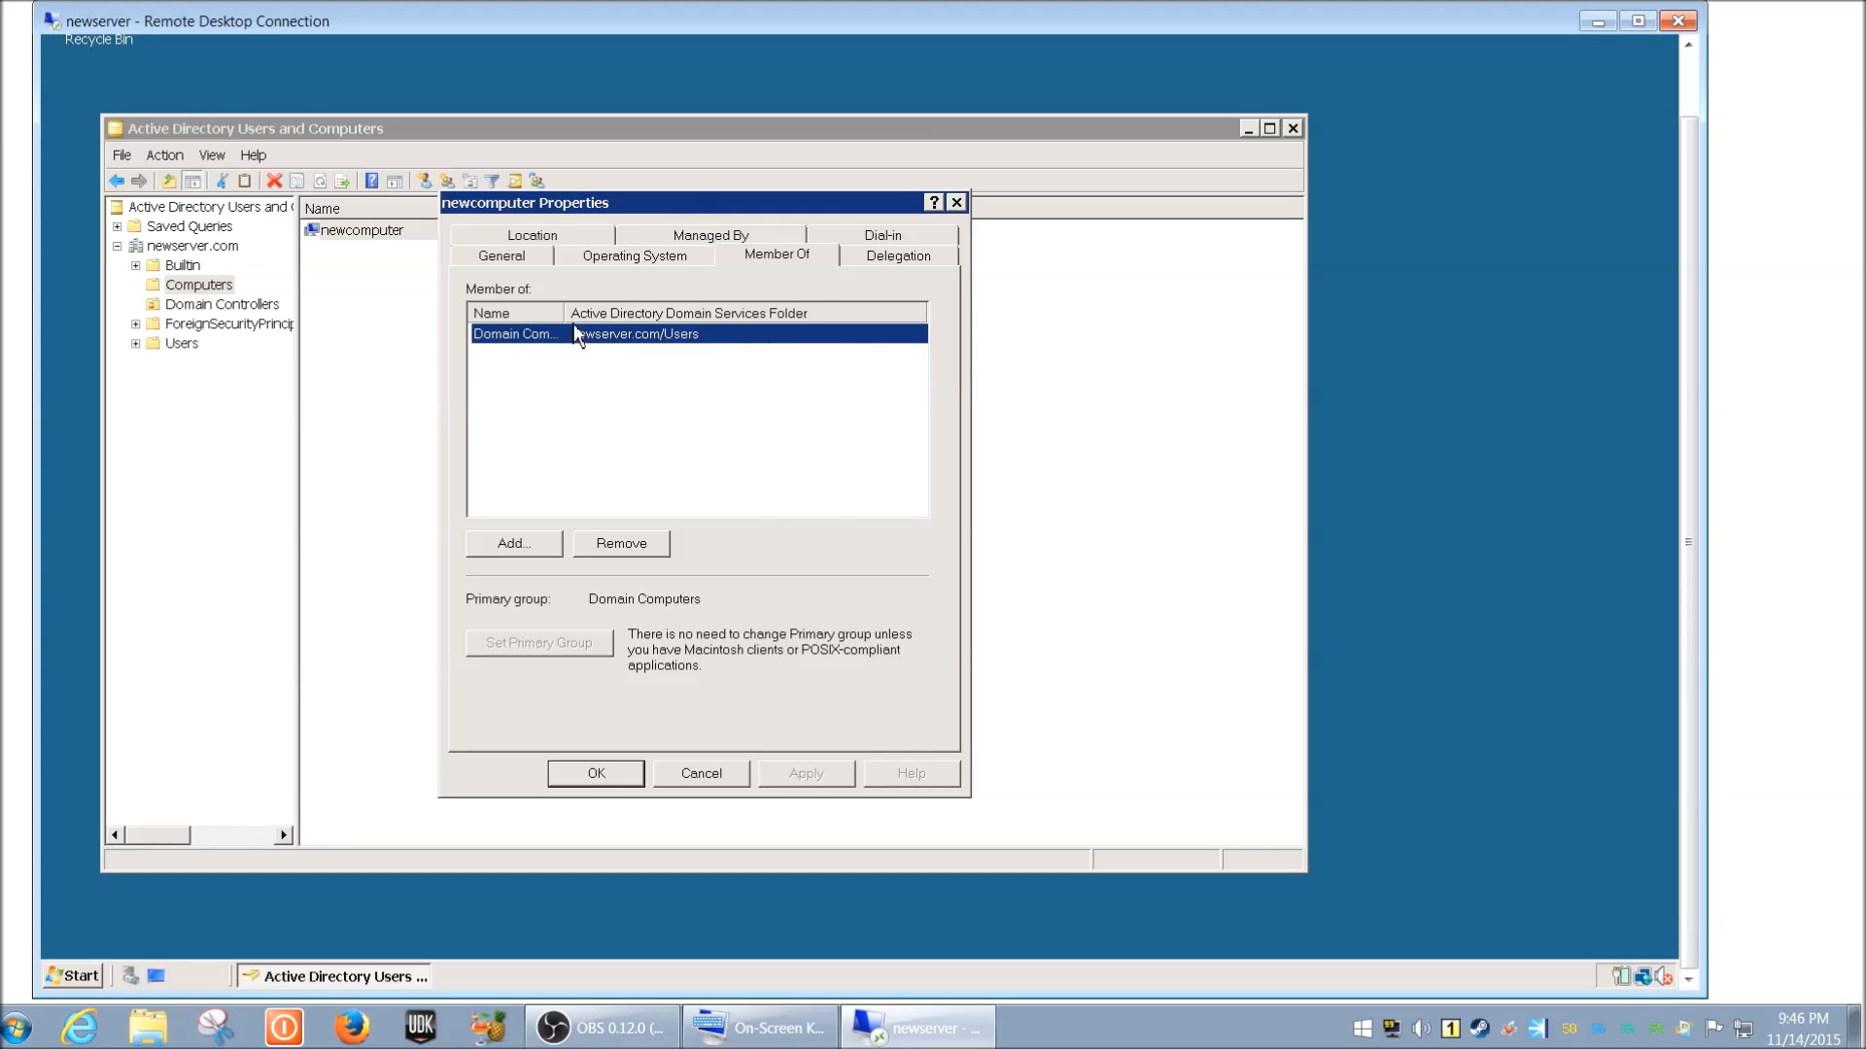
pyautogui.moveTo(570, 324); pyautogui.dragTo(623, 324)
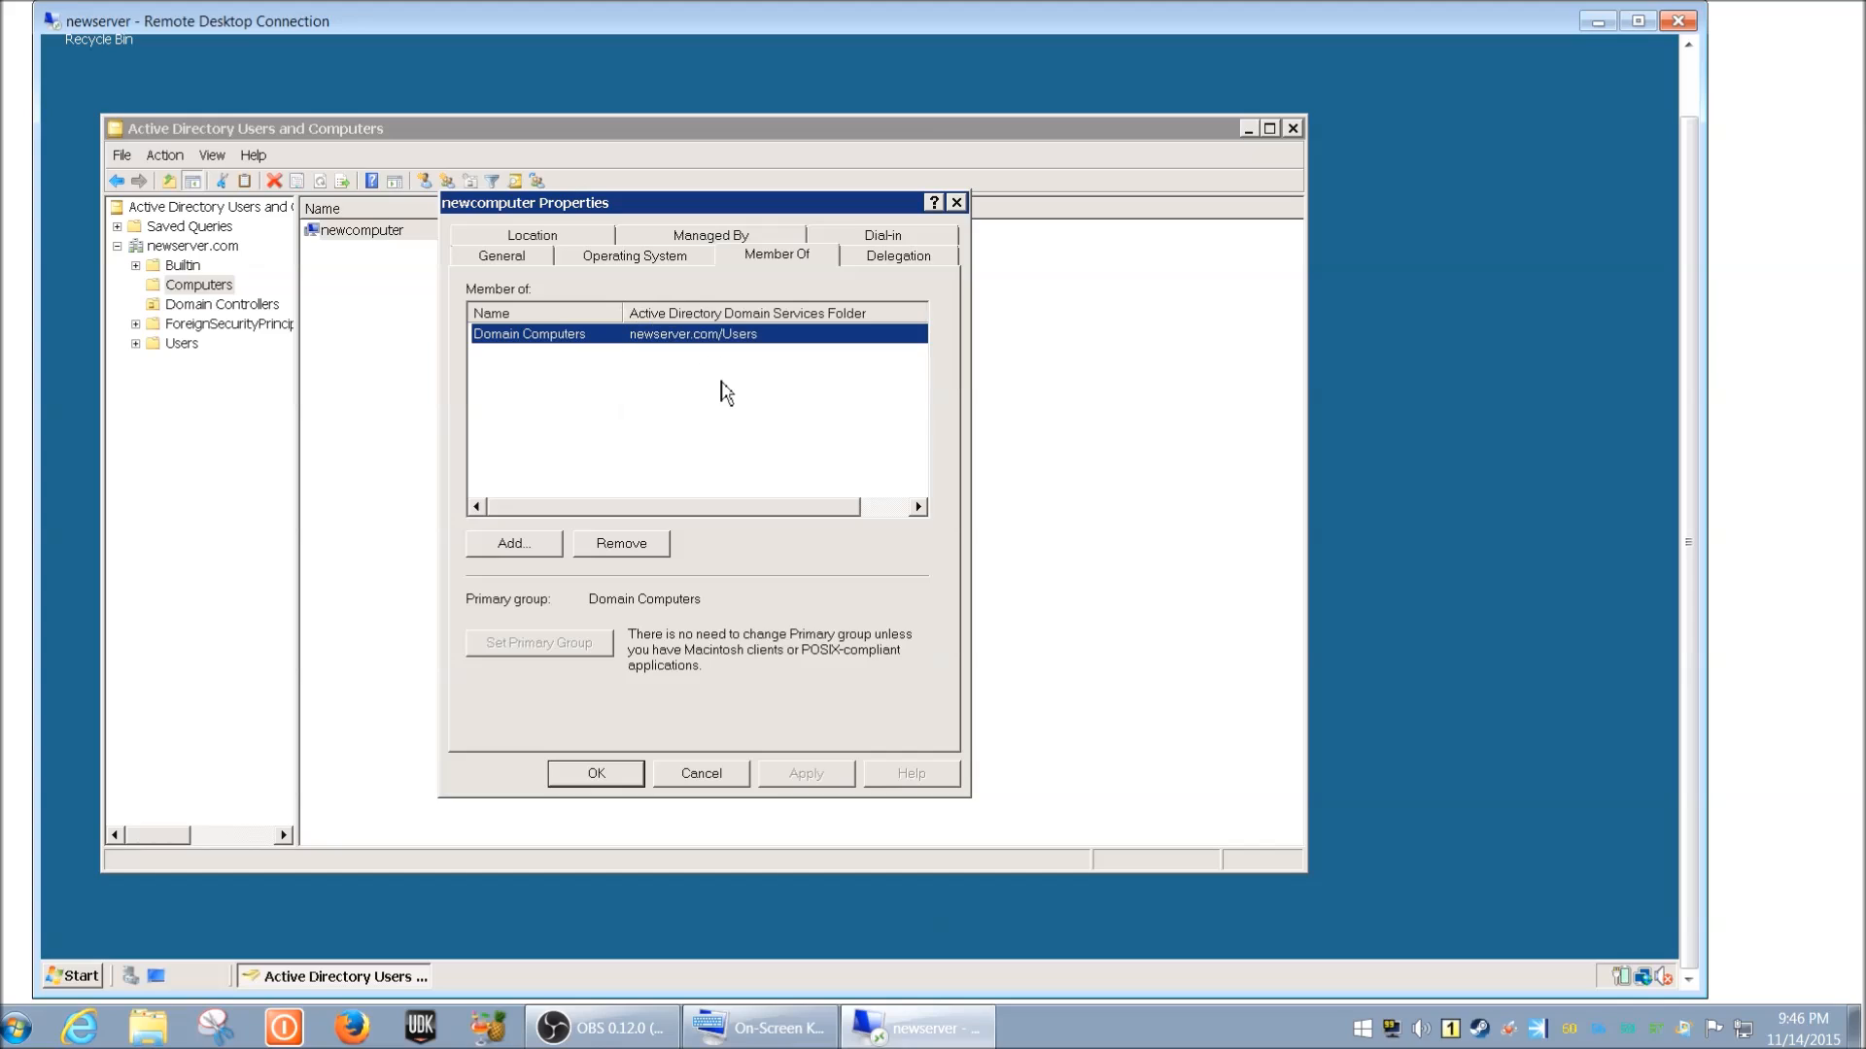
pyautogui.click(660, 271)
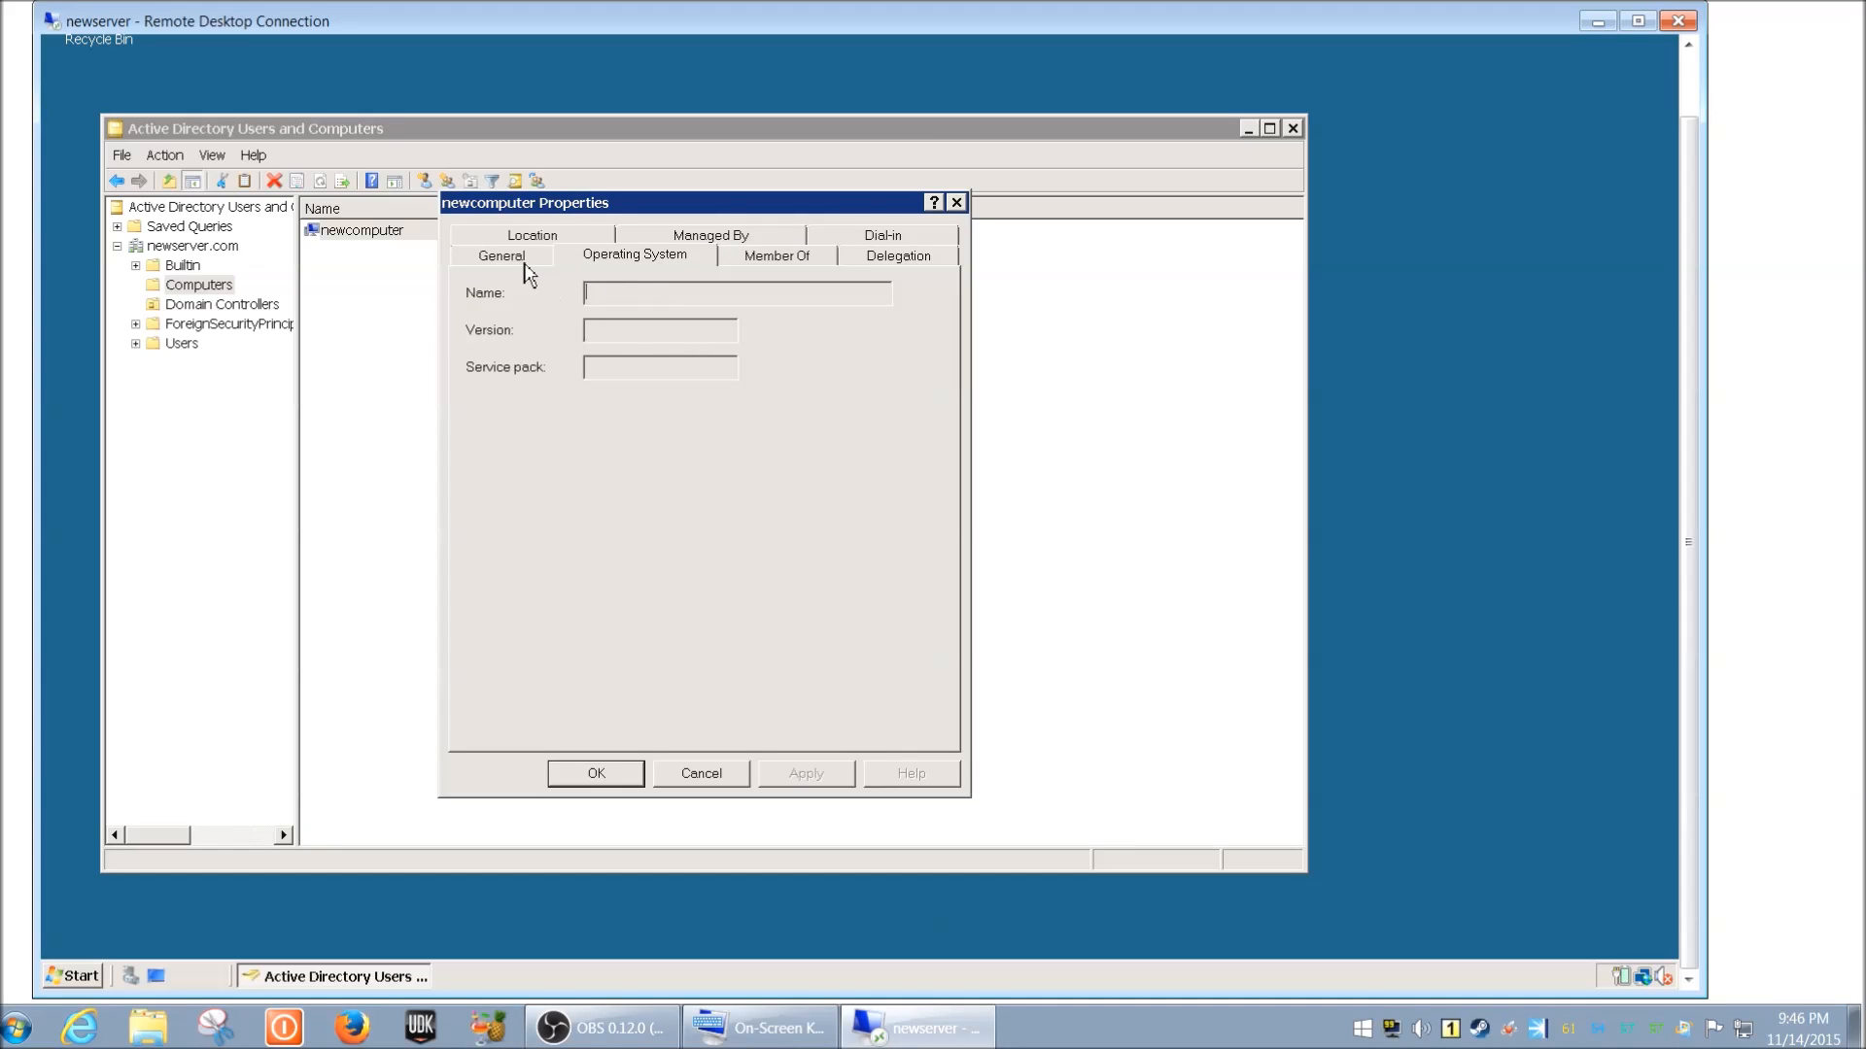
pyautogui.click(526, 270)
pyautogui.click(636, 264)
pyautogui.click(507, 259)
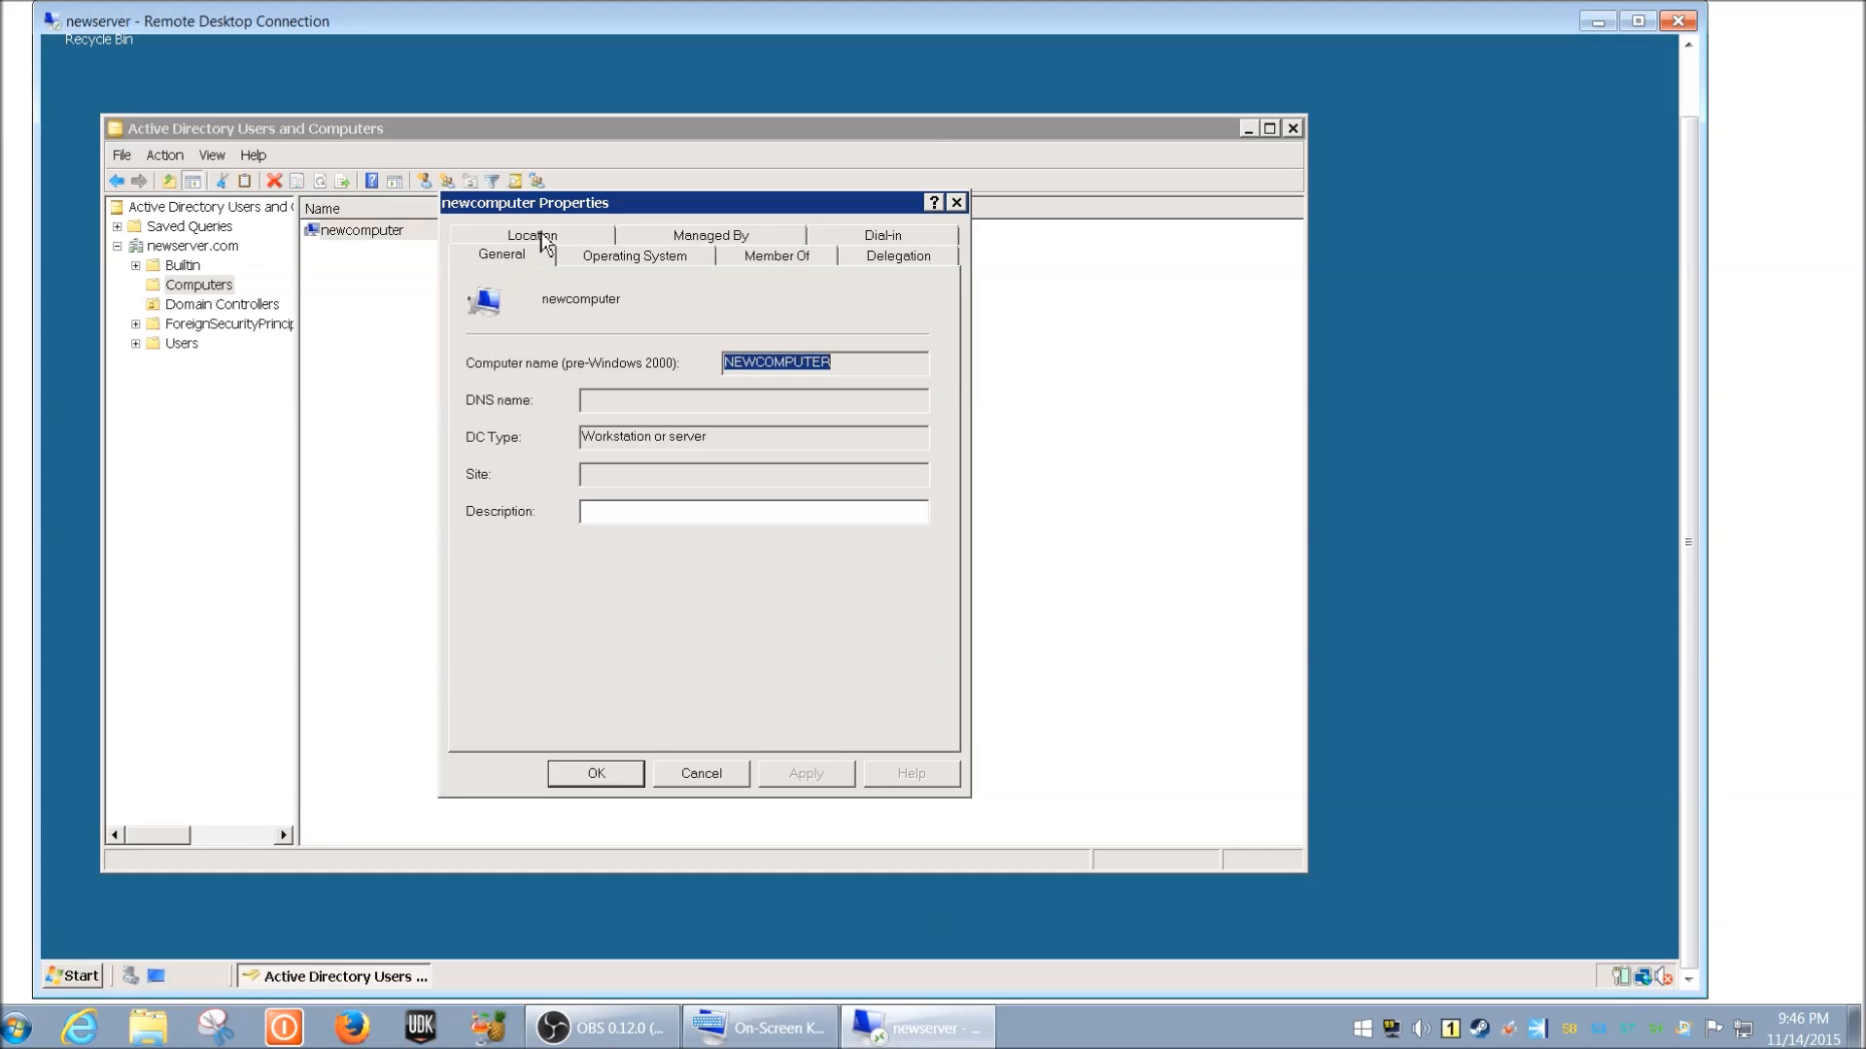
pyautogui.click(559, 243)
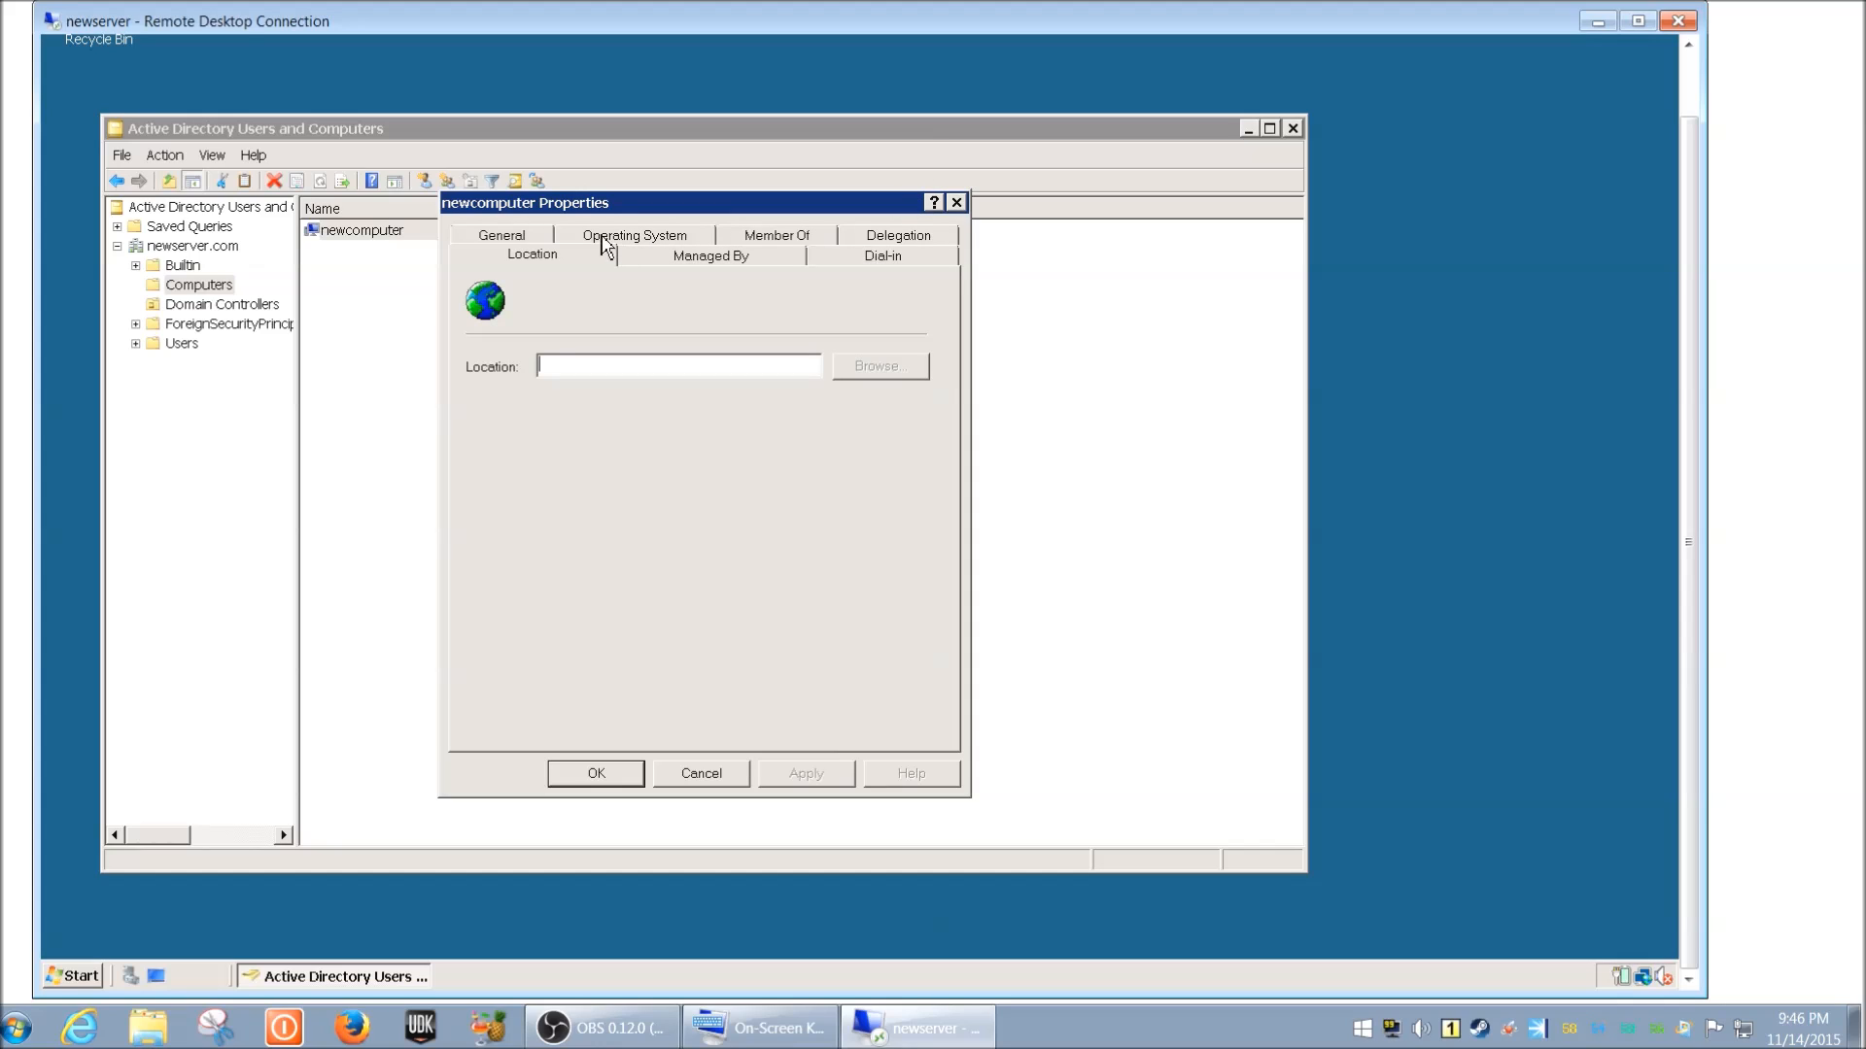
pyautogui.click(526, 238)
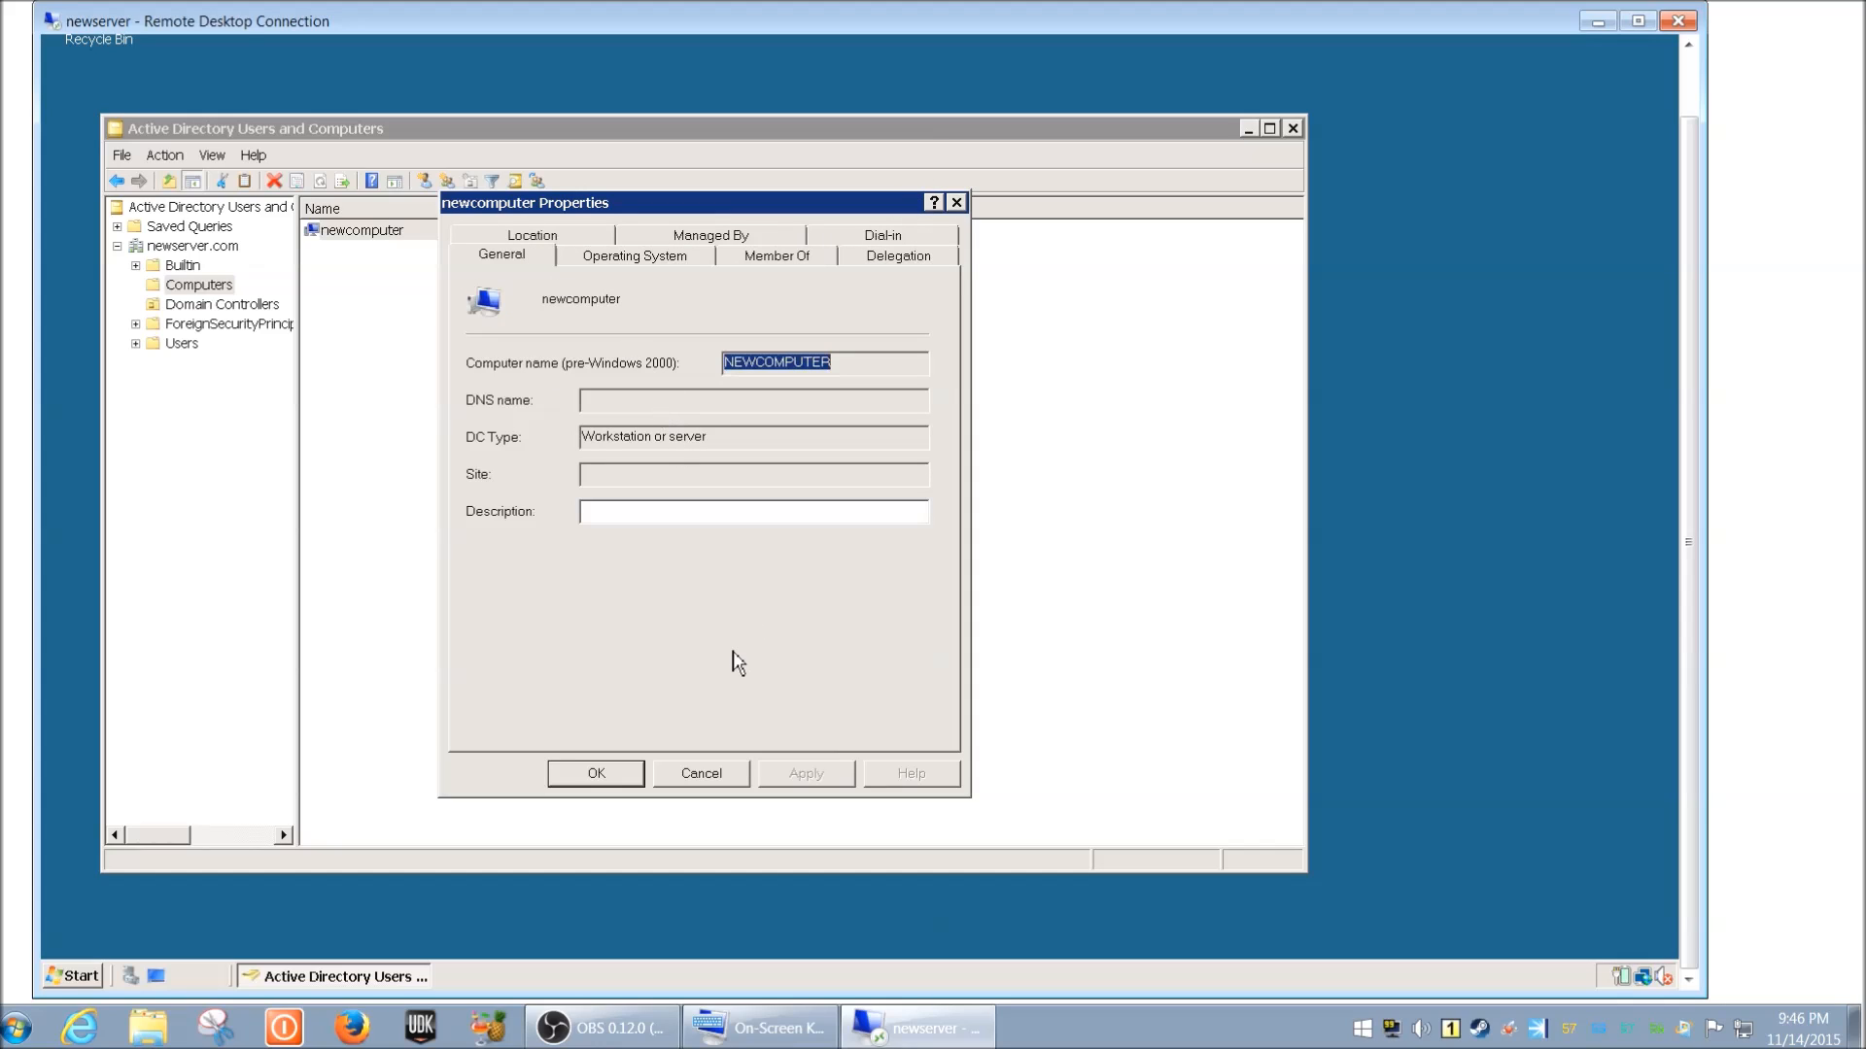
pyautogui.click(597, 775)
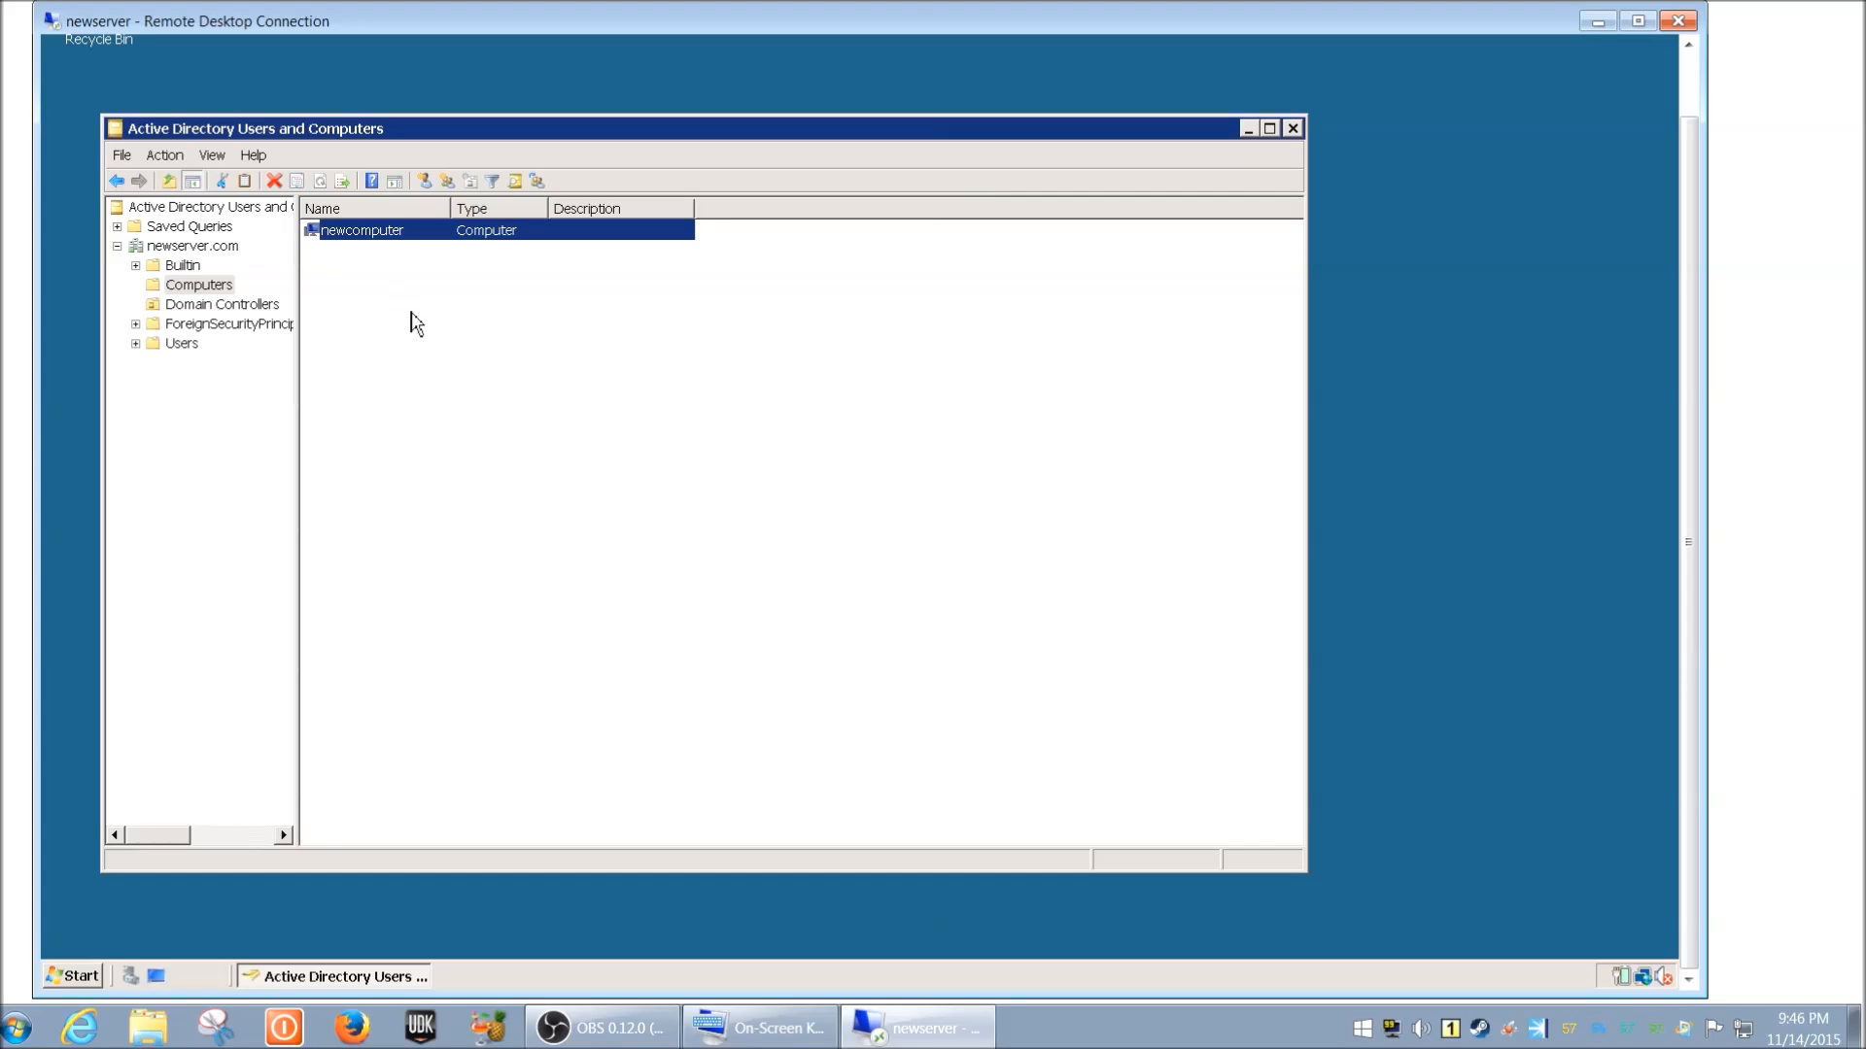
# Step: Show the Users container and look over its entries, including Denied RODC Password Replication Group
pyautogui.click(398, 326)
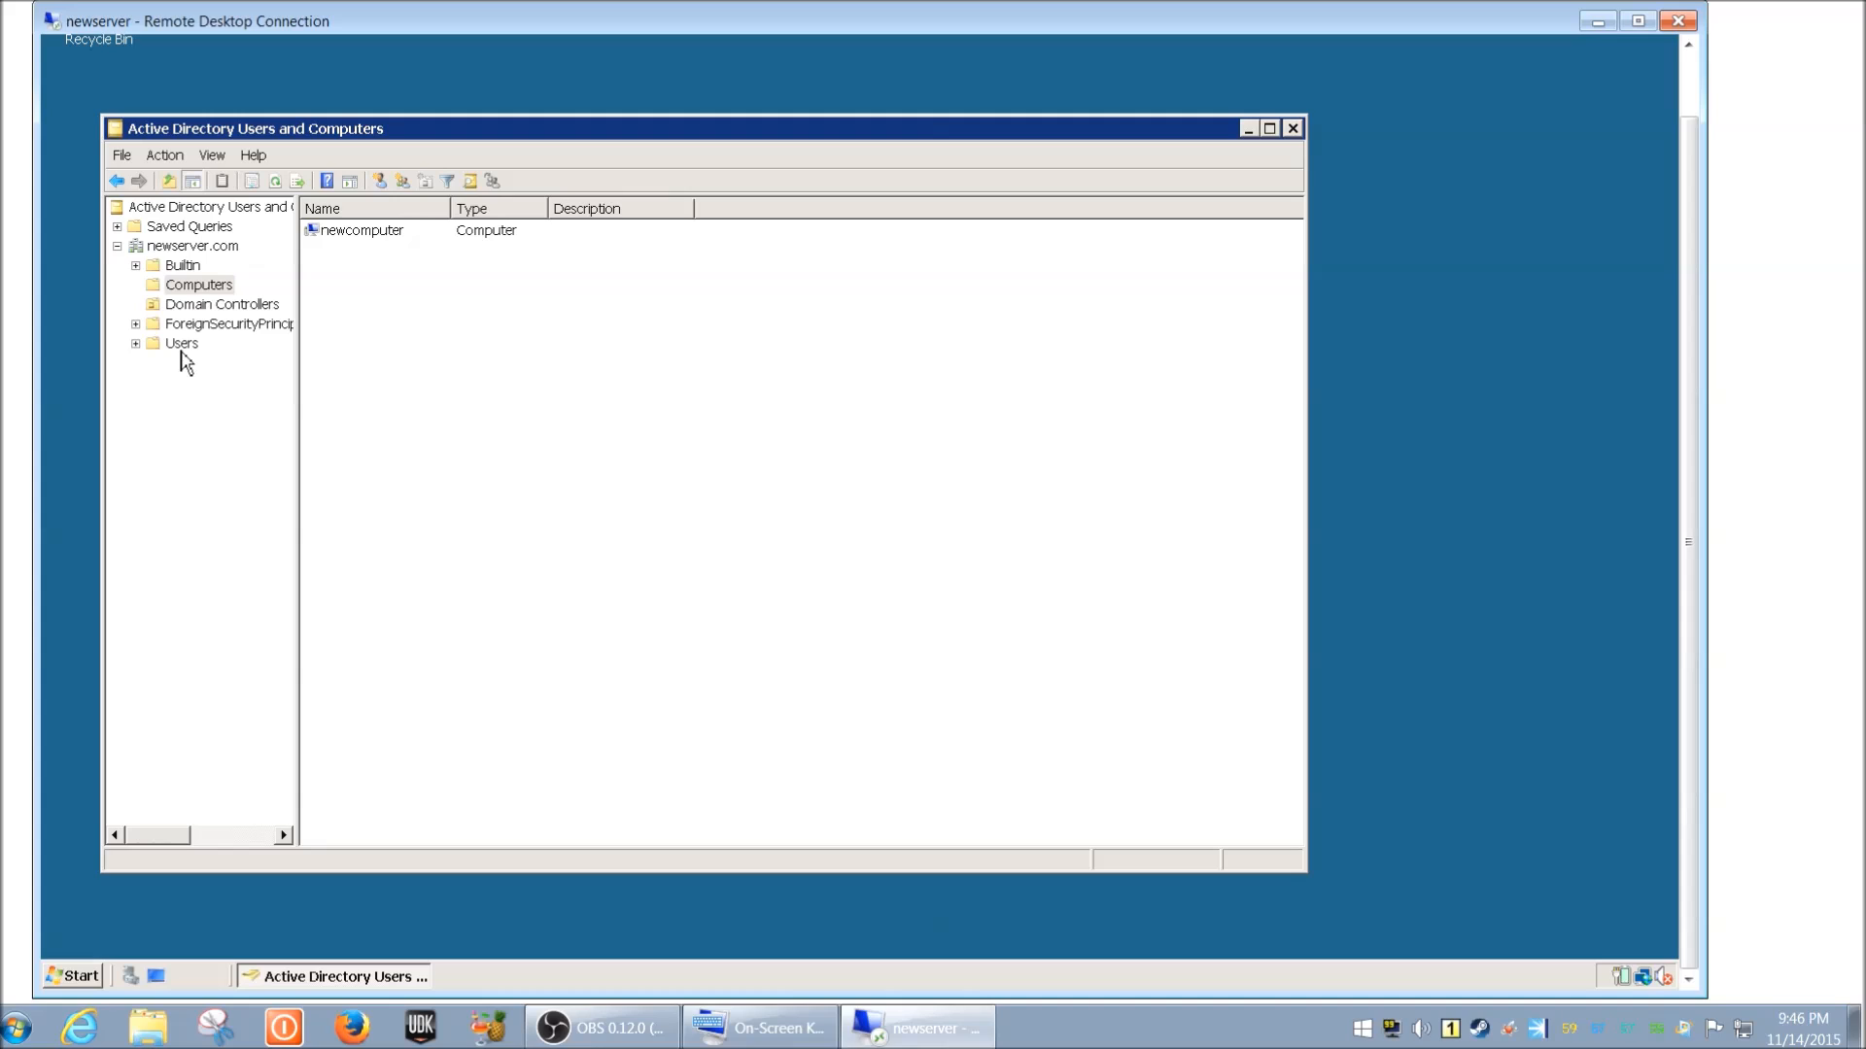
pyautogui.click(181, 348)
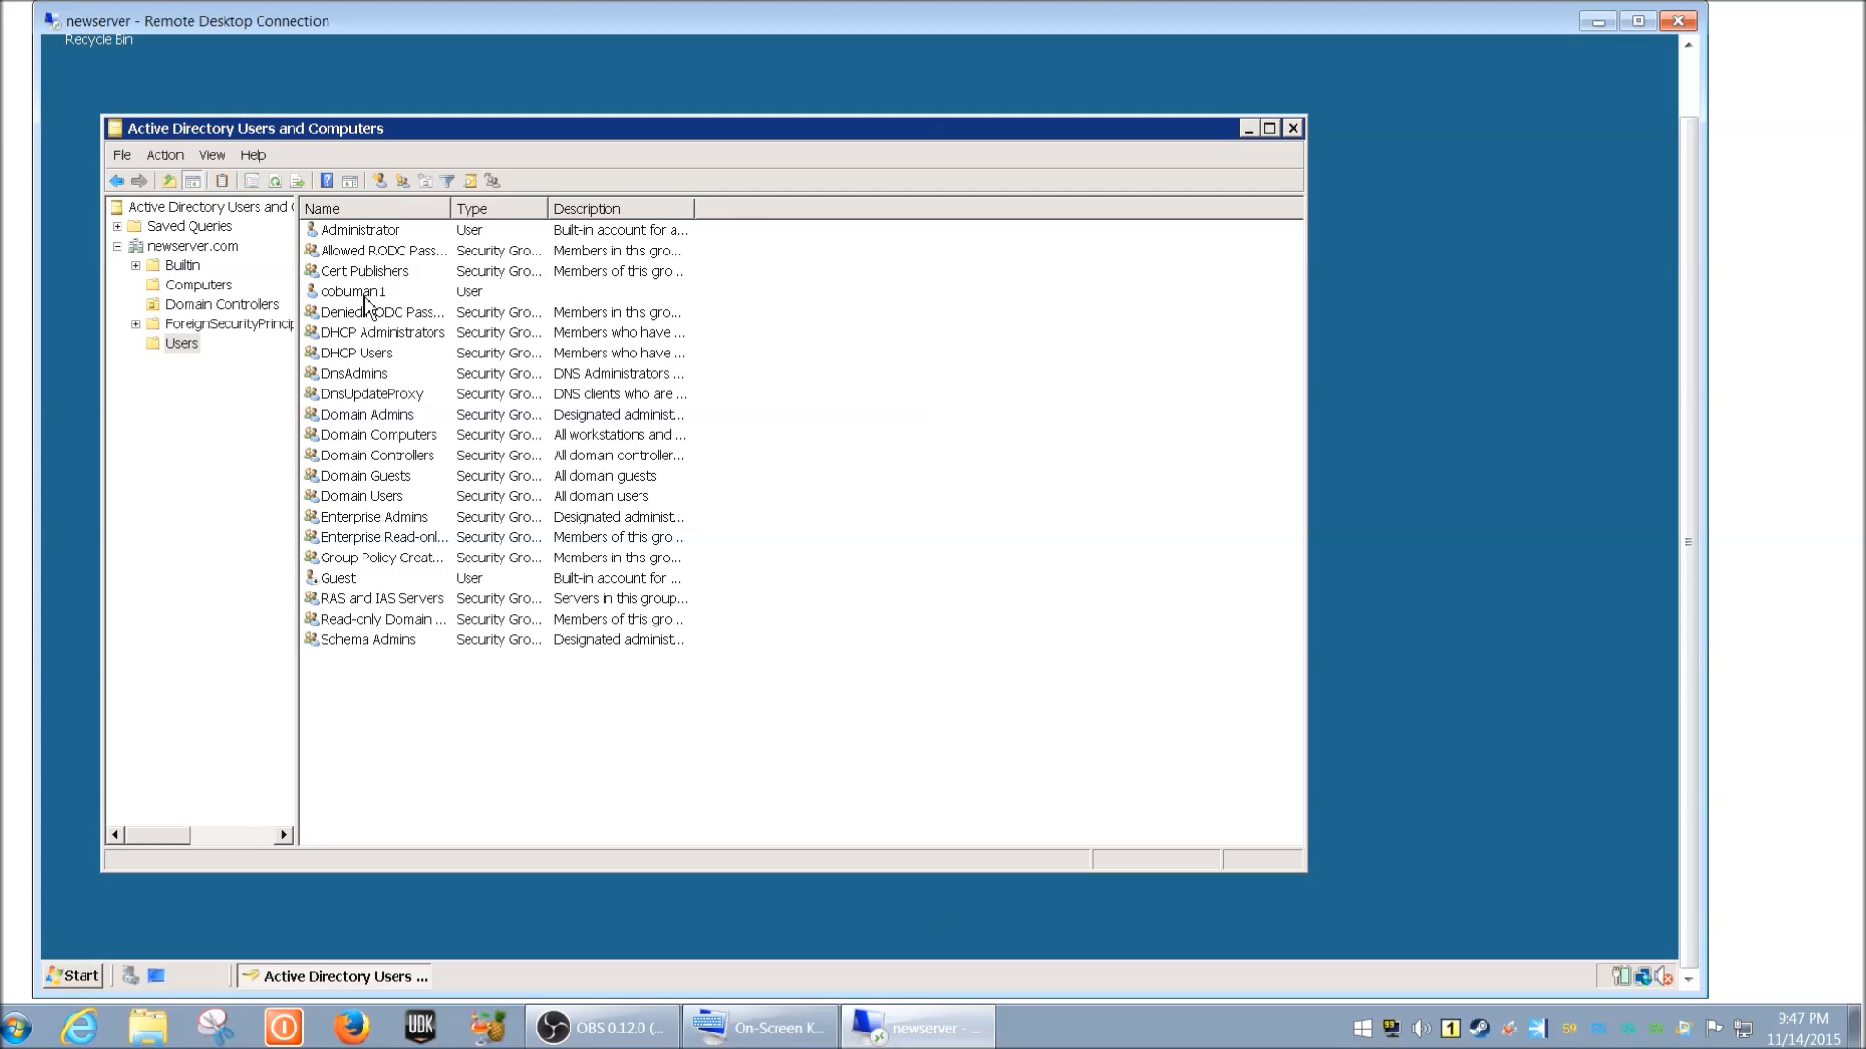
pyautogui.click(365, 295)
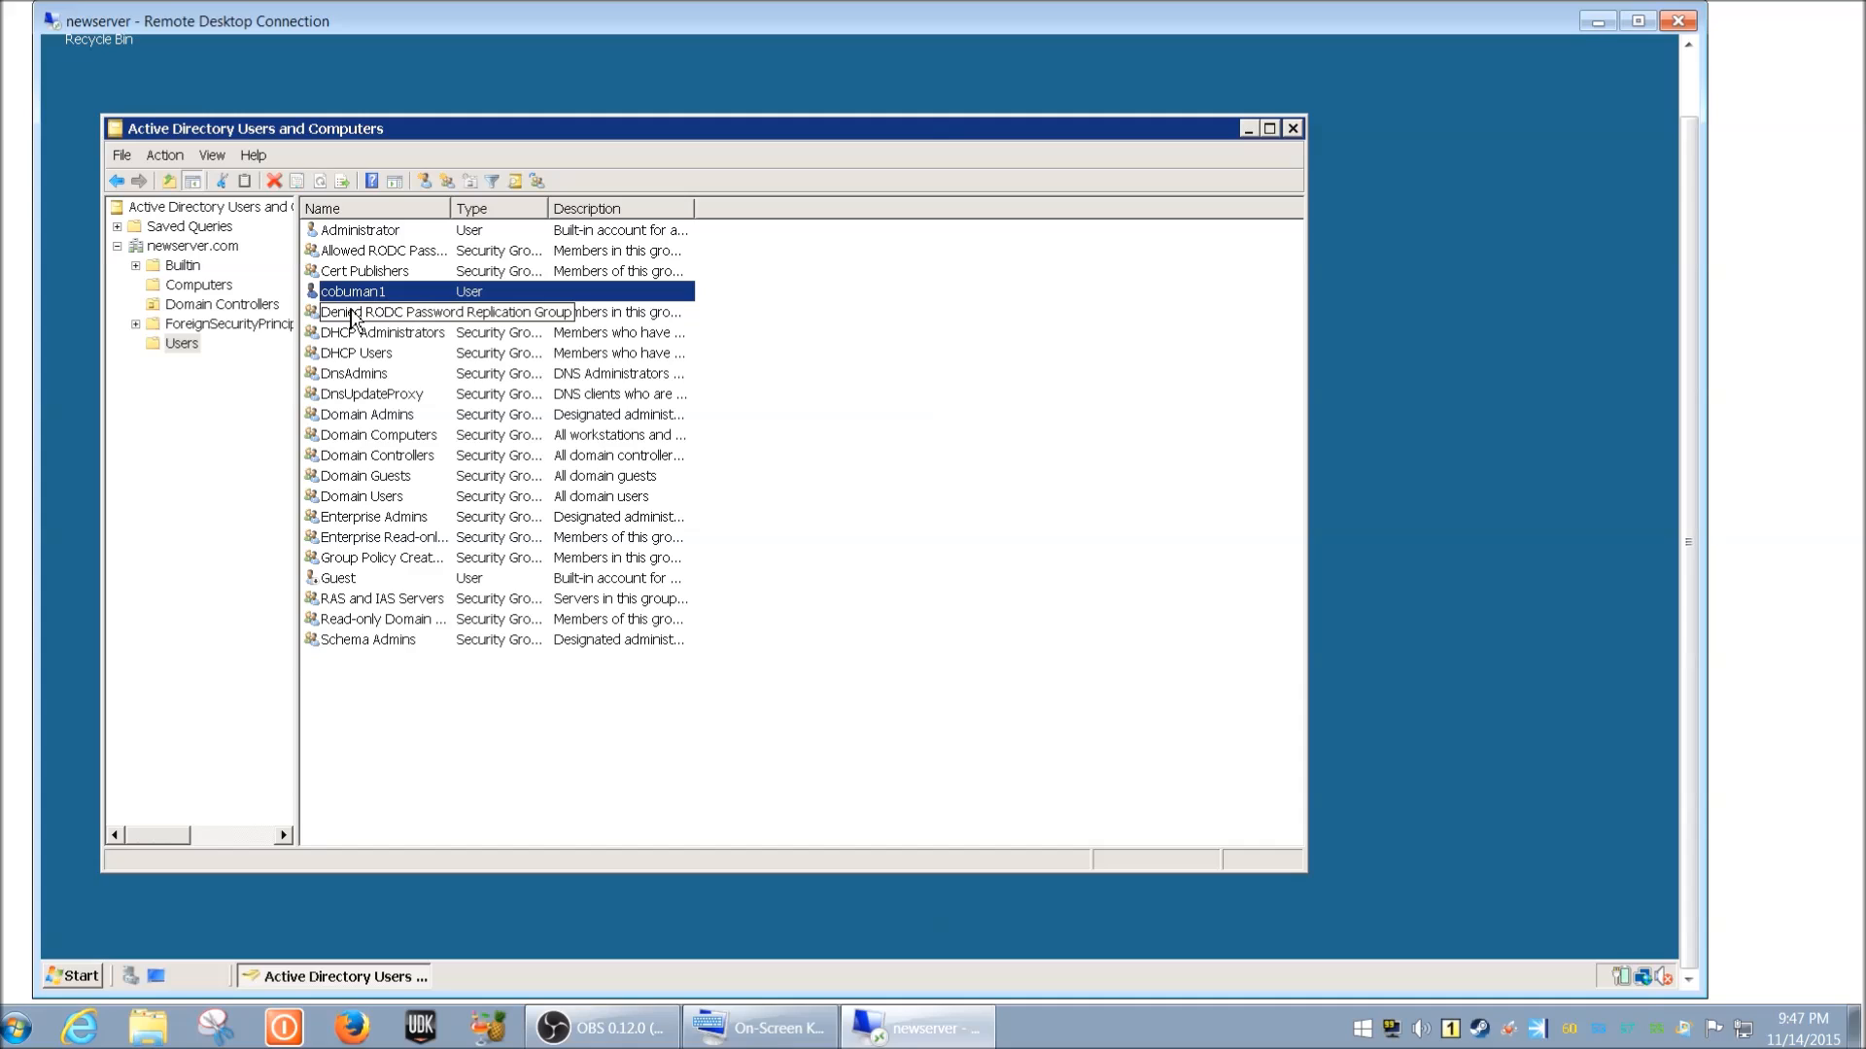
pyautogui.click(366, 314)
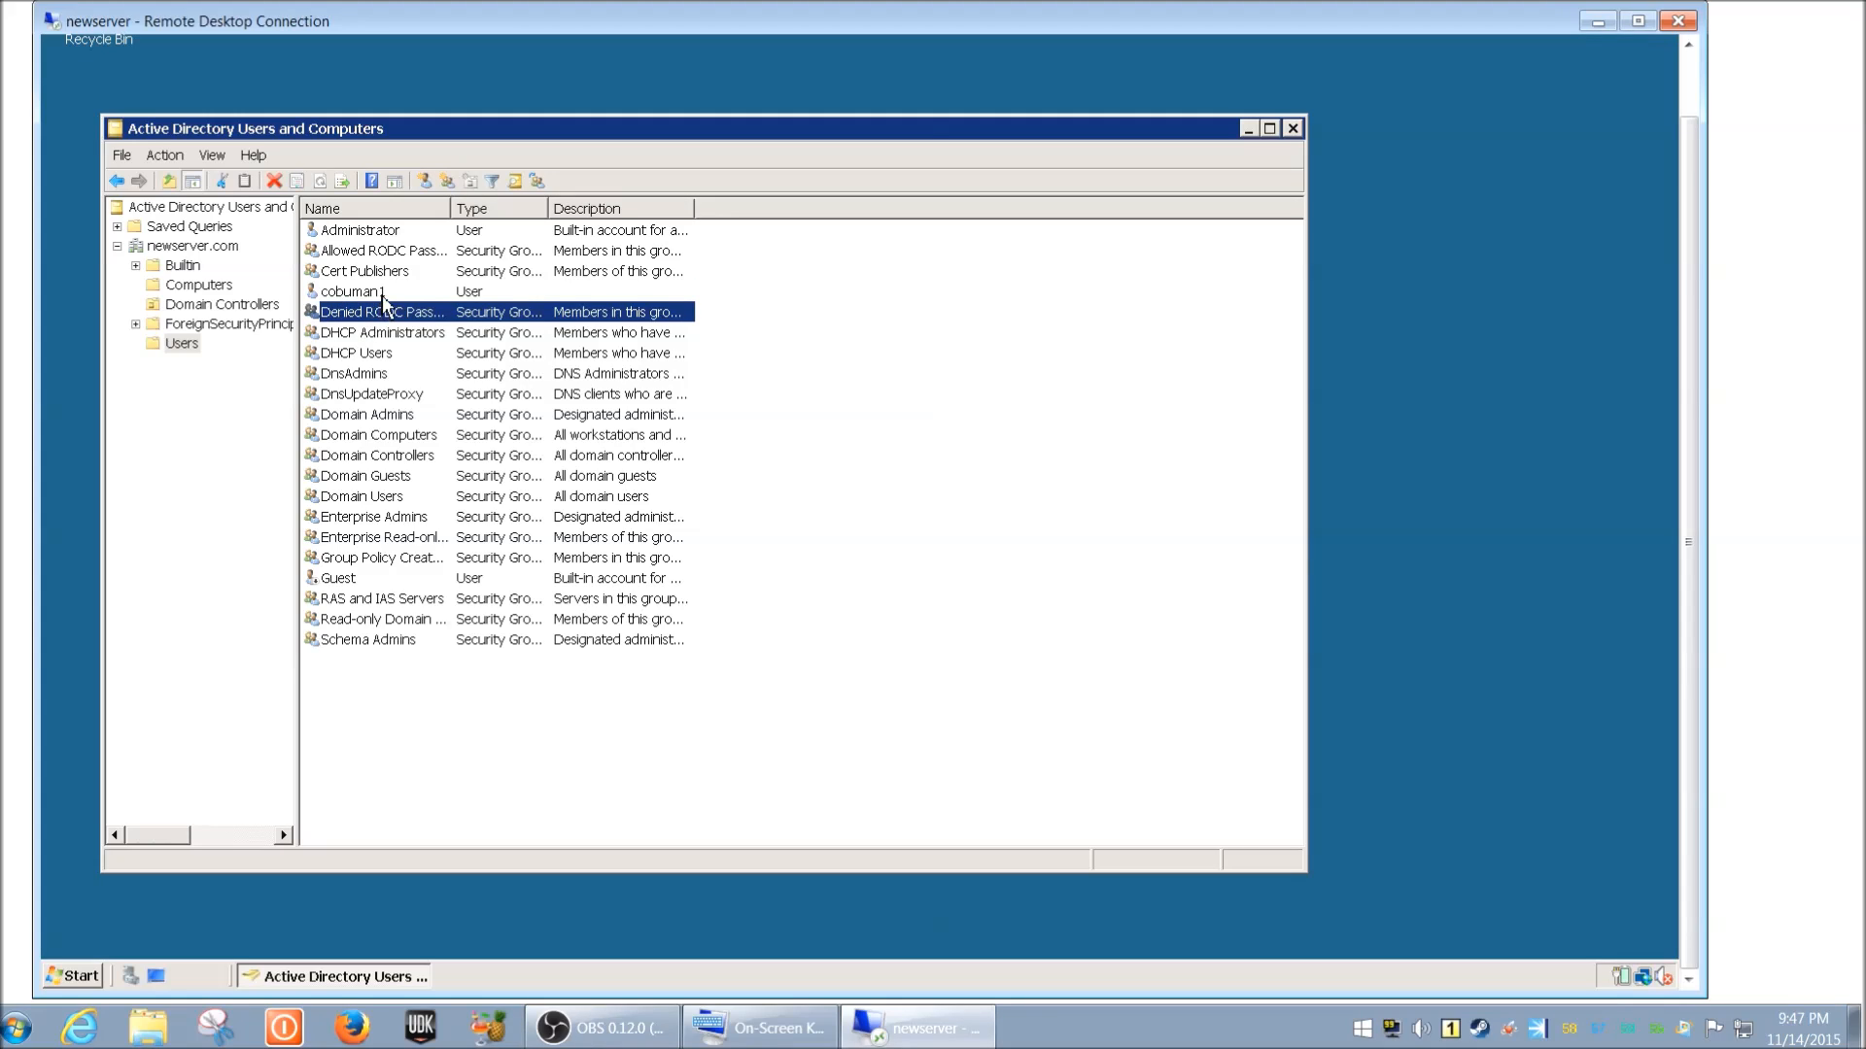
pyautogui.click(382, 298)
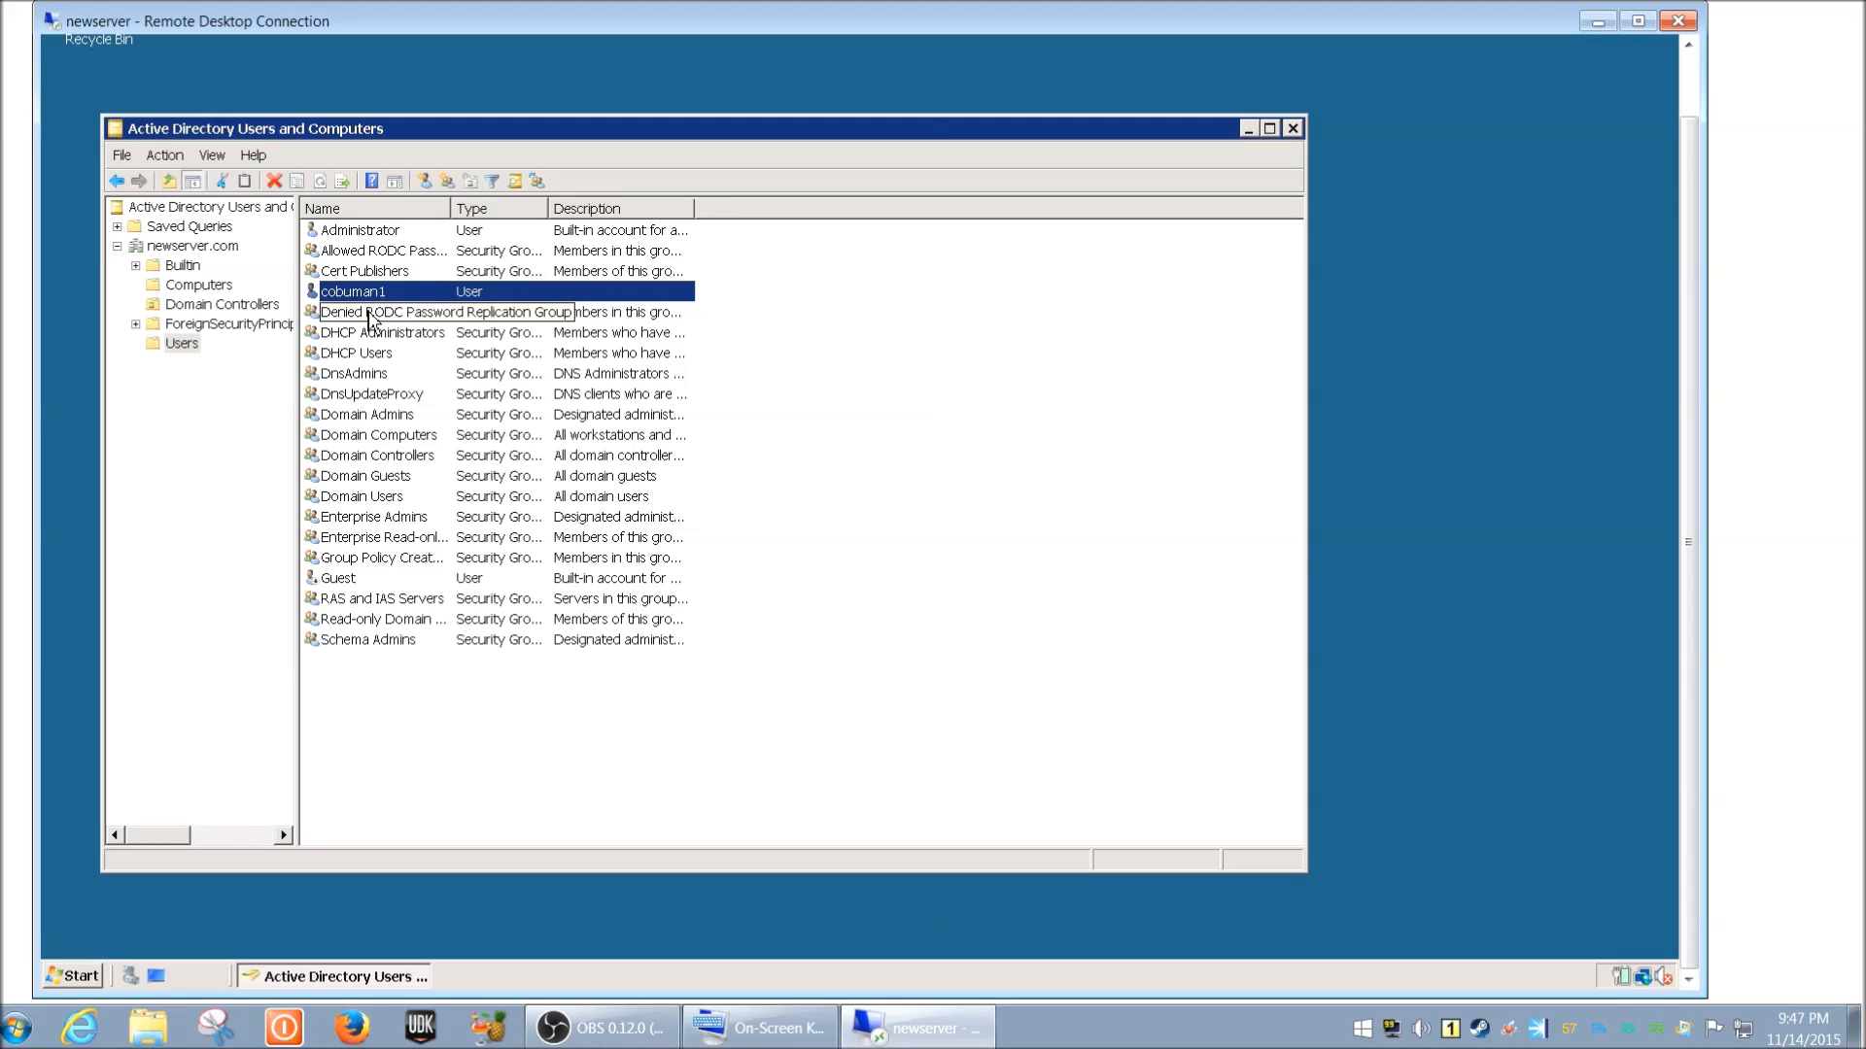
pyautogui.click(377, 315)
# Step: Refresh the Users container listing
pyautogui.rightClick(190, 350)
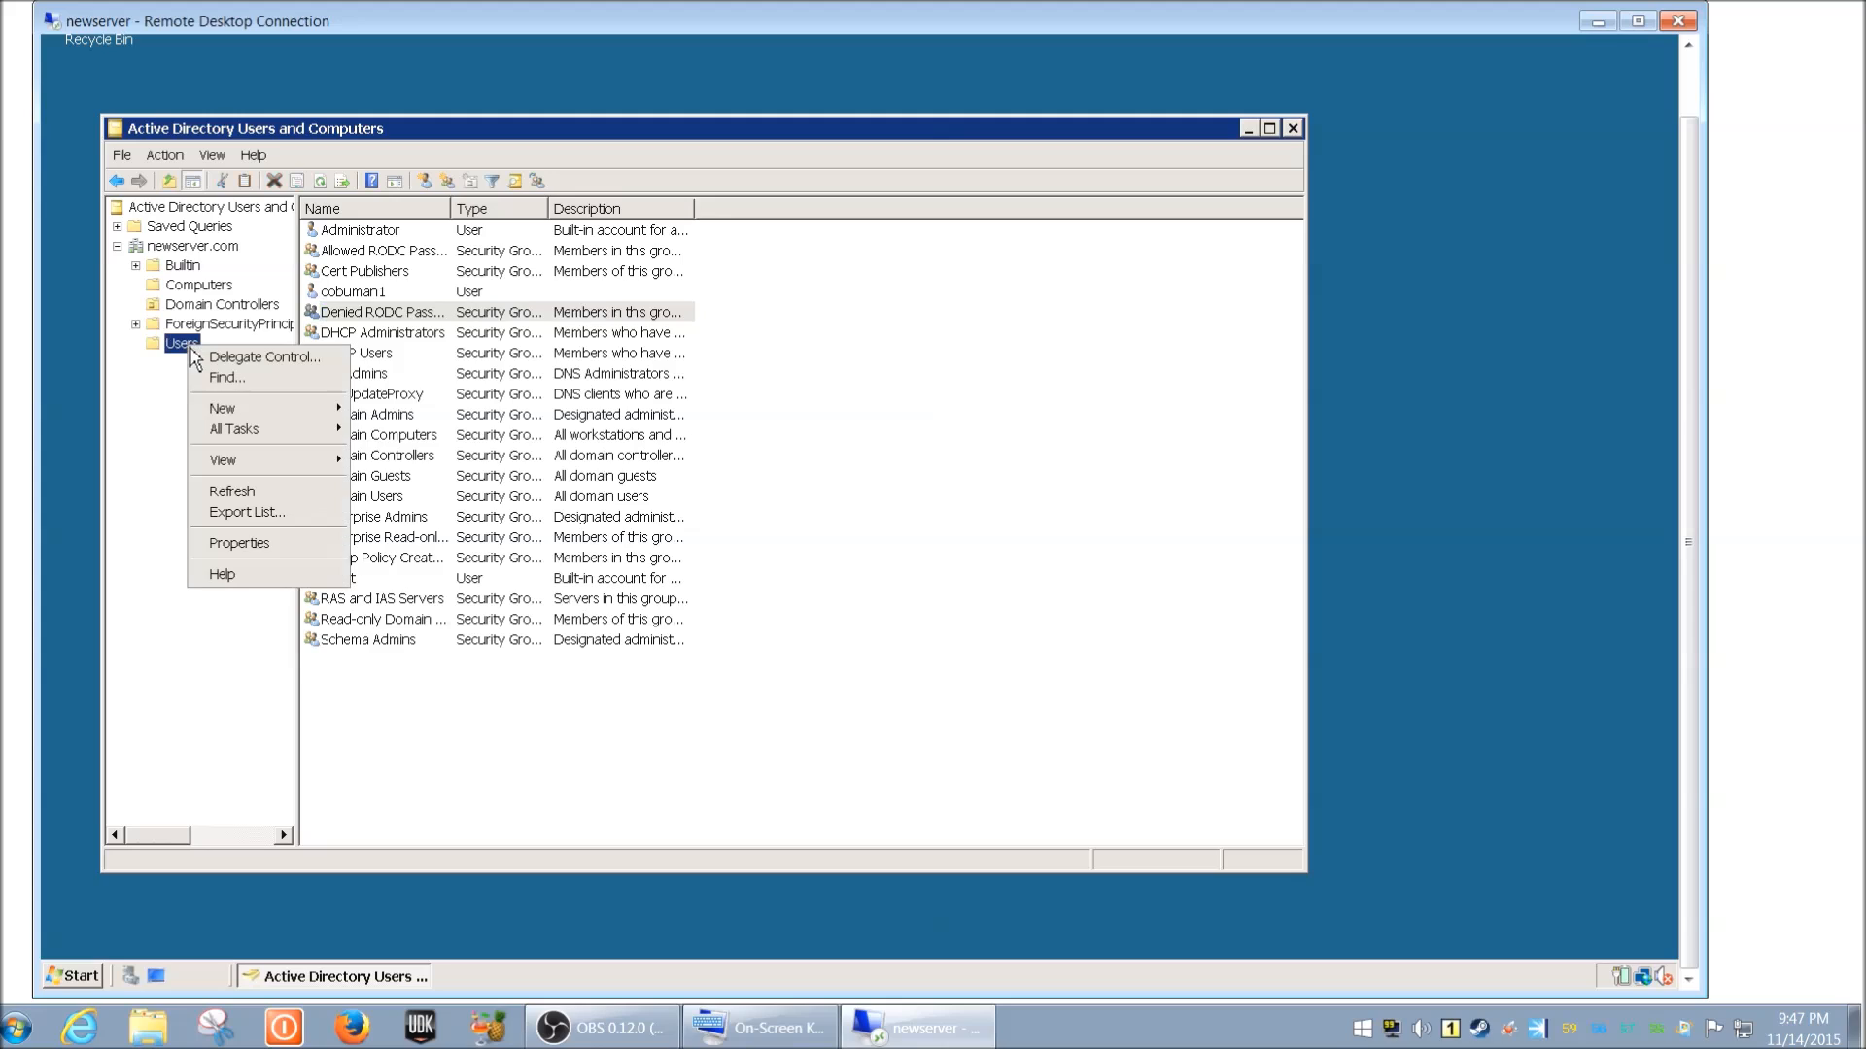
pyautogui.moveTo(243, 430)
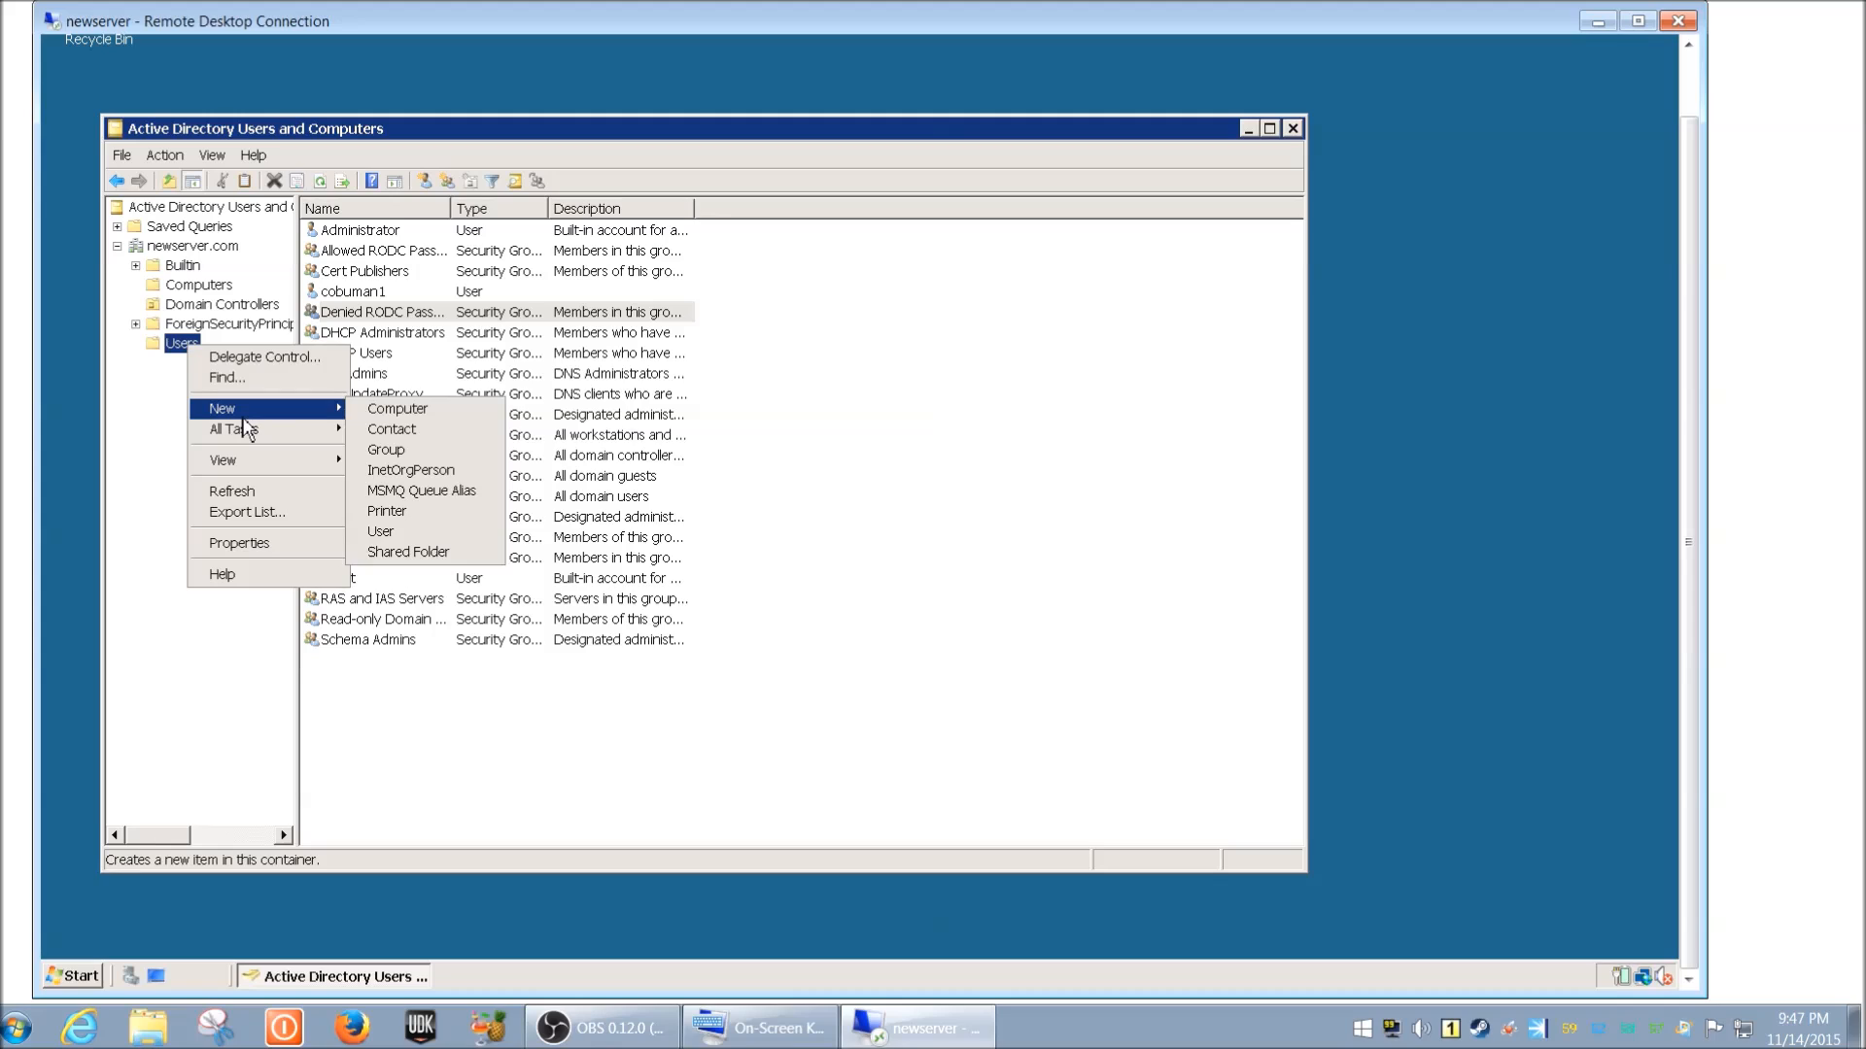
pyautogui.click(162, 420)
pyautogui.rightClick(184, 351)
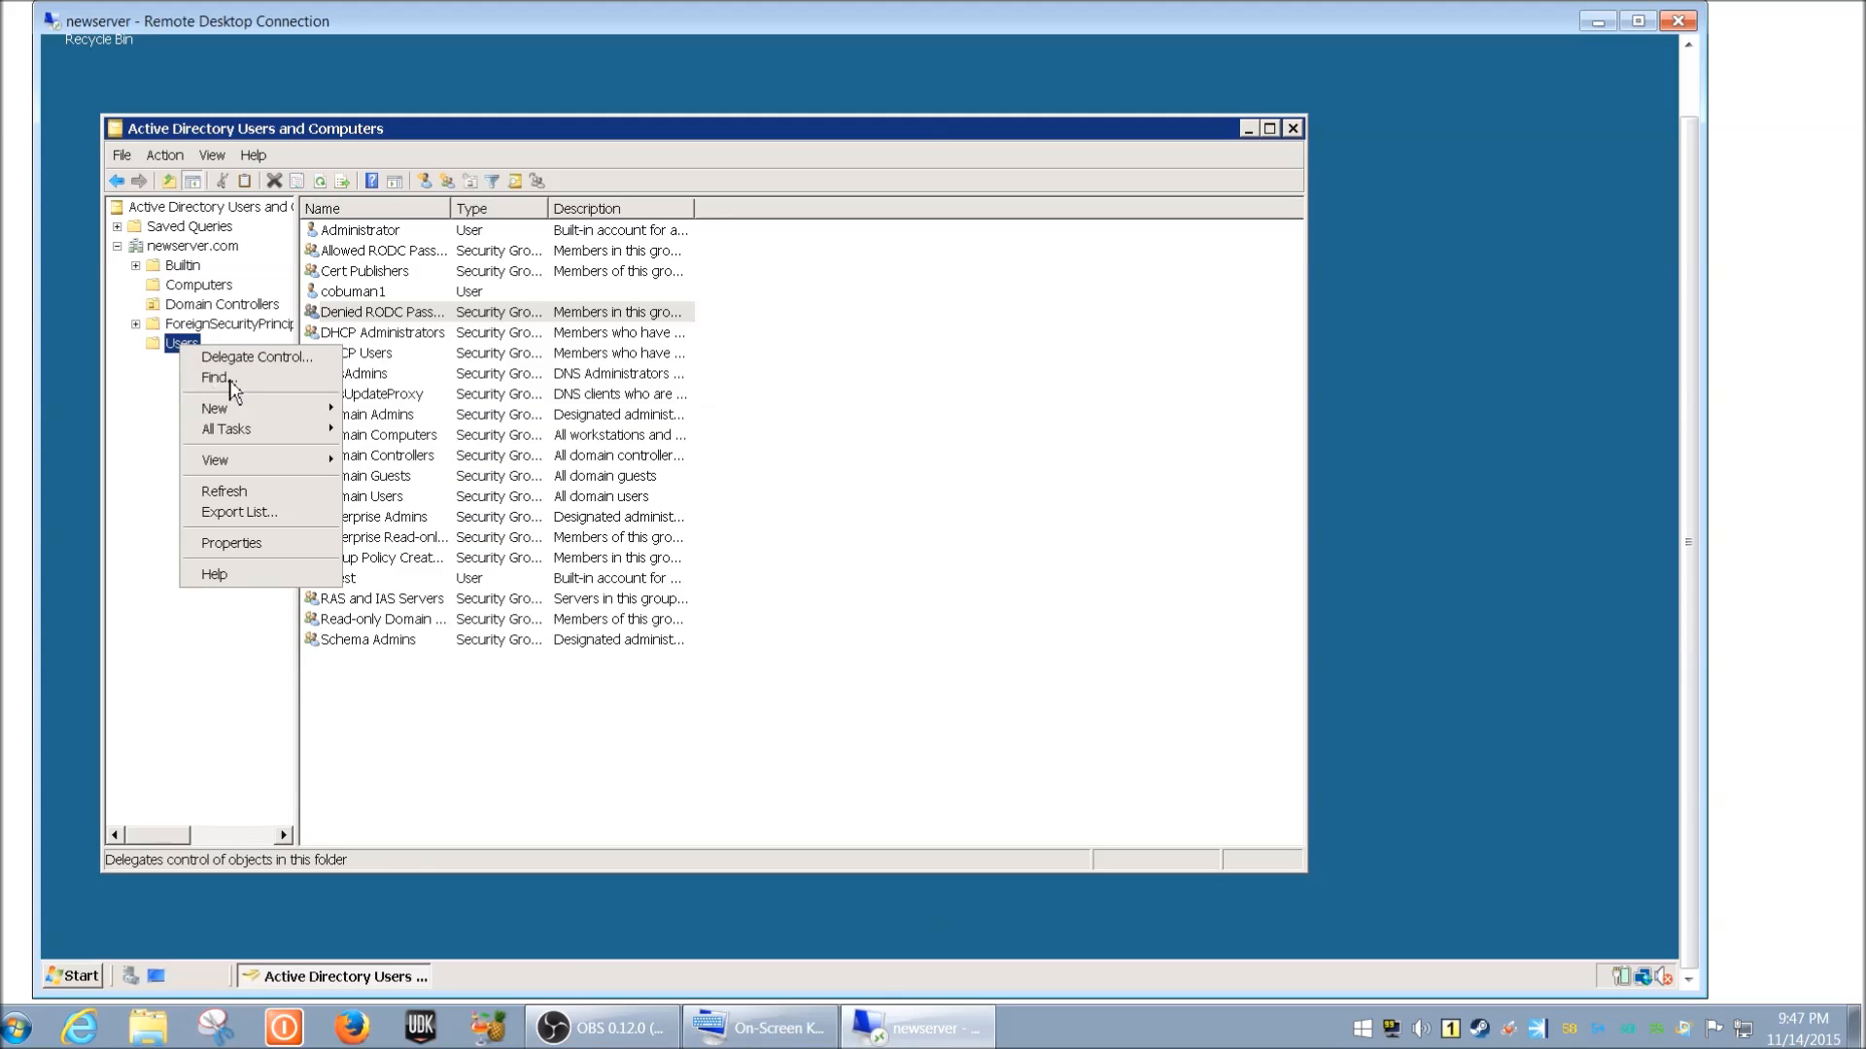
pyautogui.moveTo(292, 412)
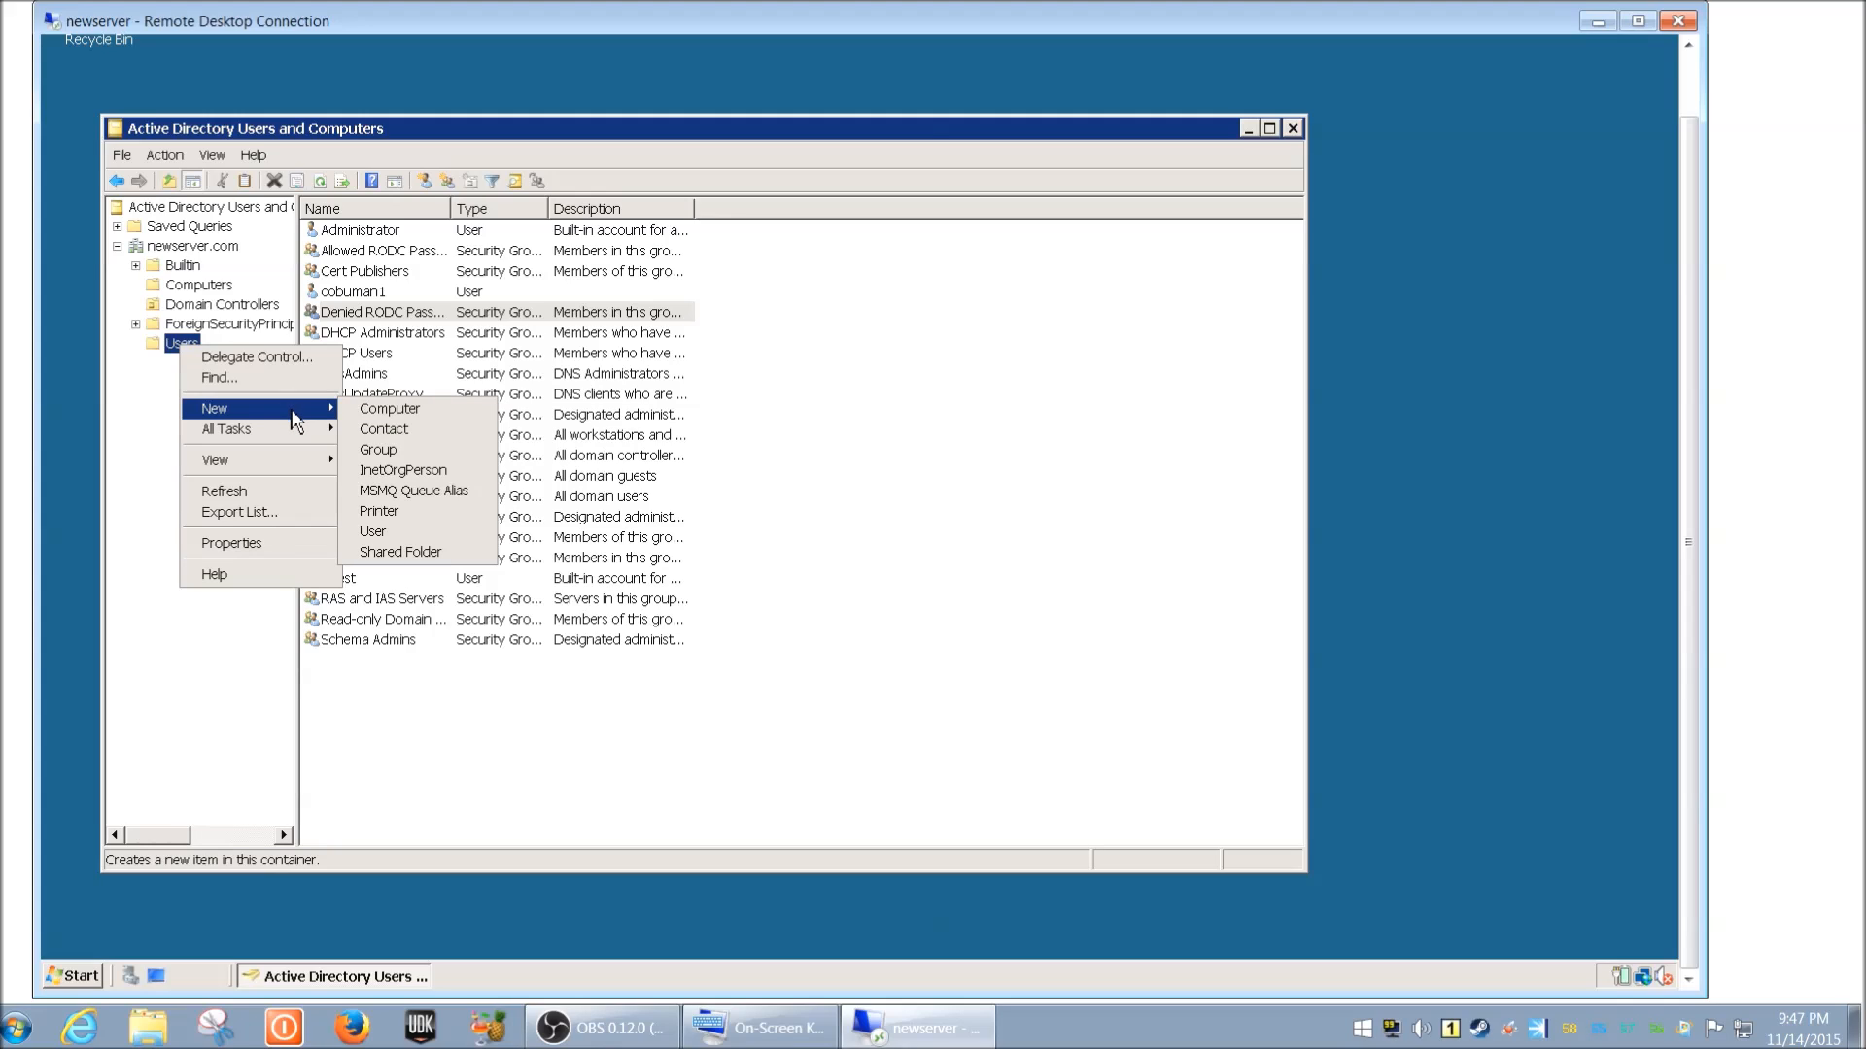
pyautogui.click(845, 420)
pyautogui.rightClick(841, 411)
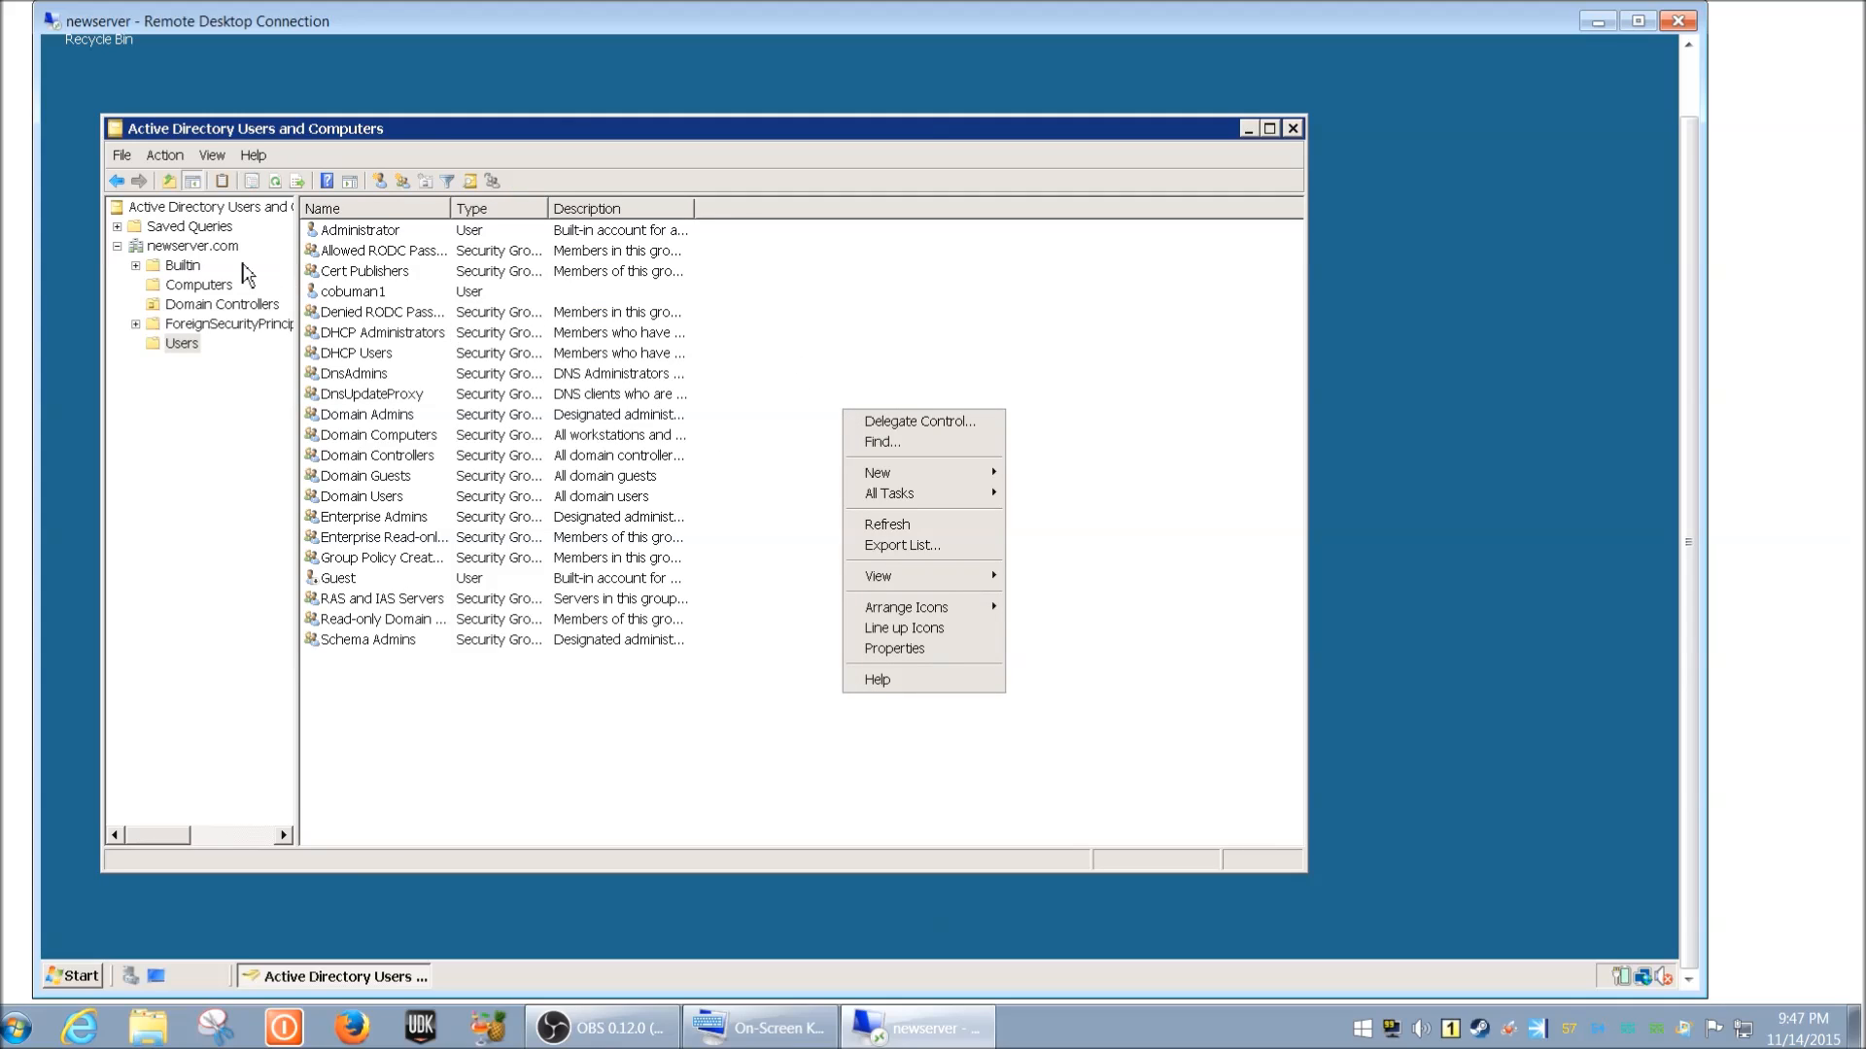
pyautogui.rightClick(769, 326)
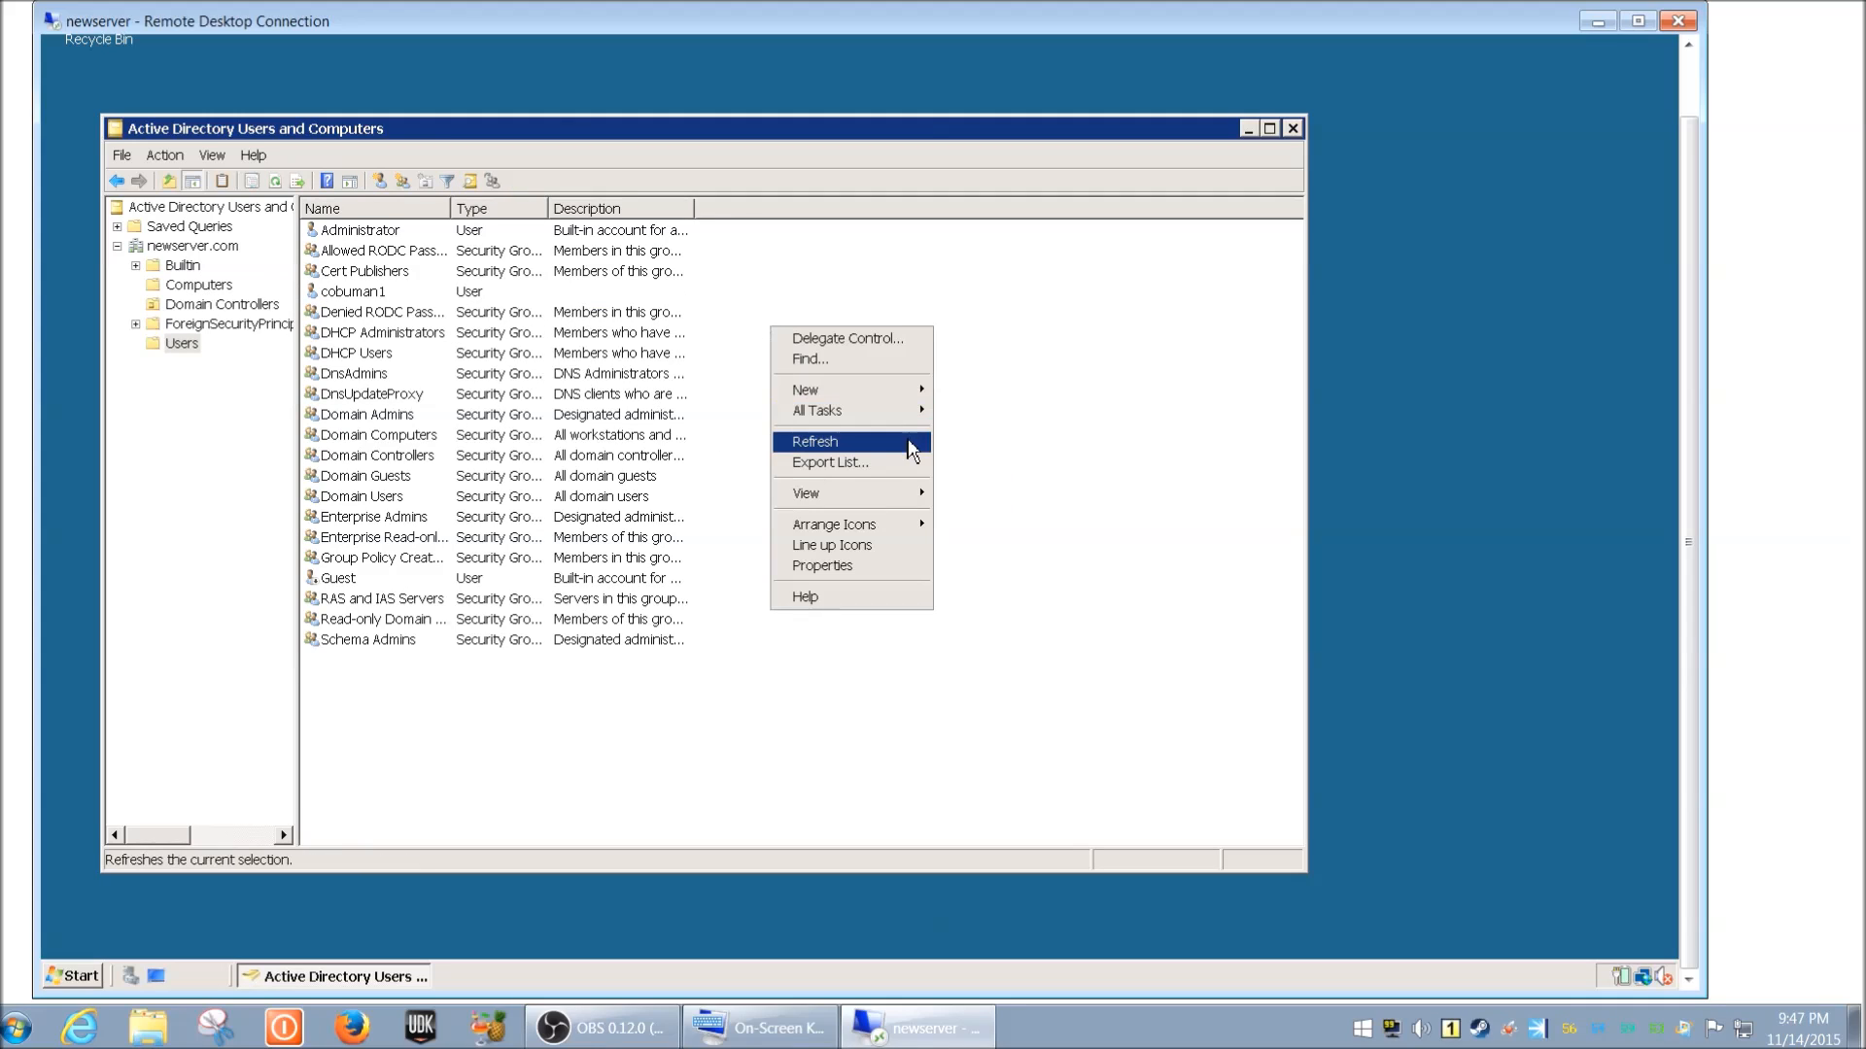
pyautogui.click(177, 343)
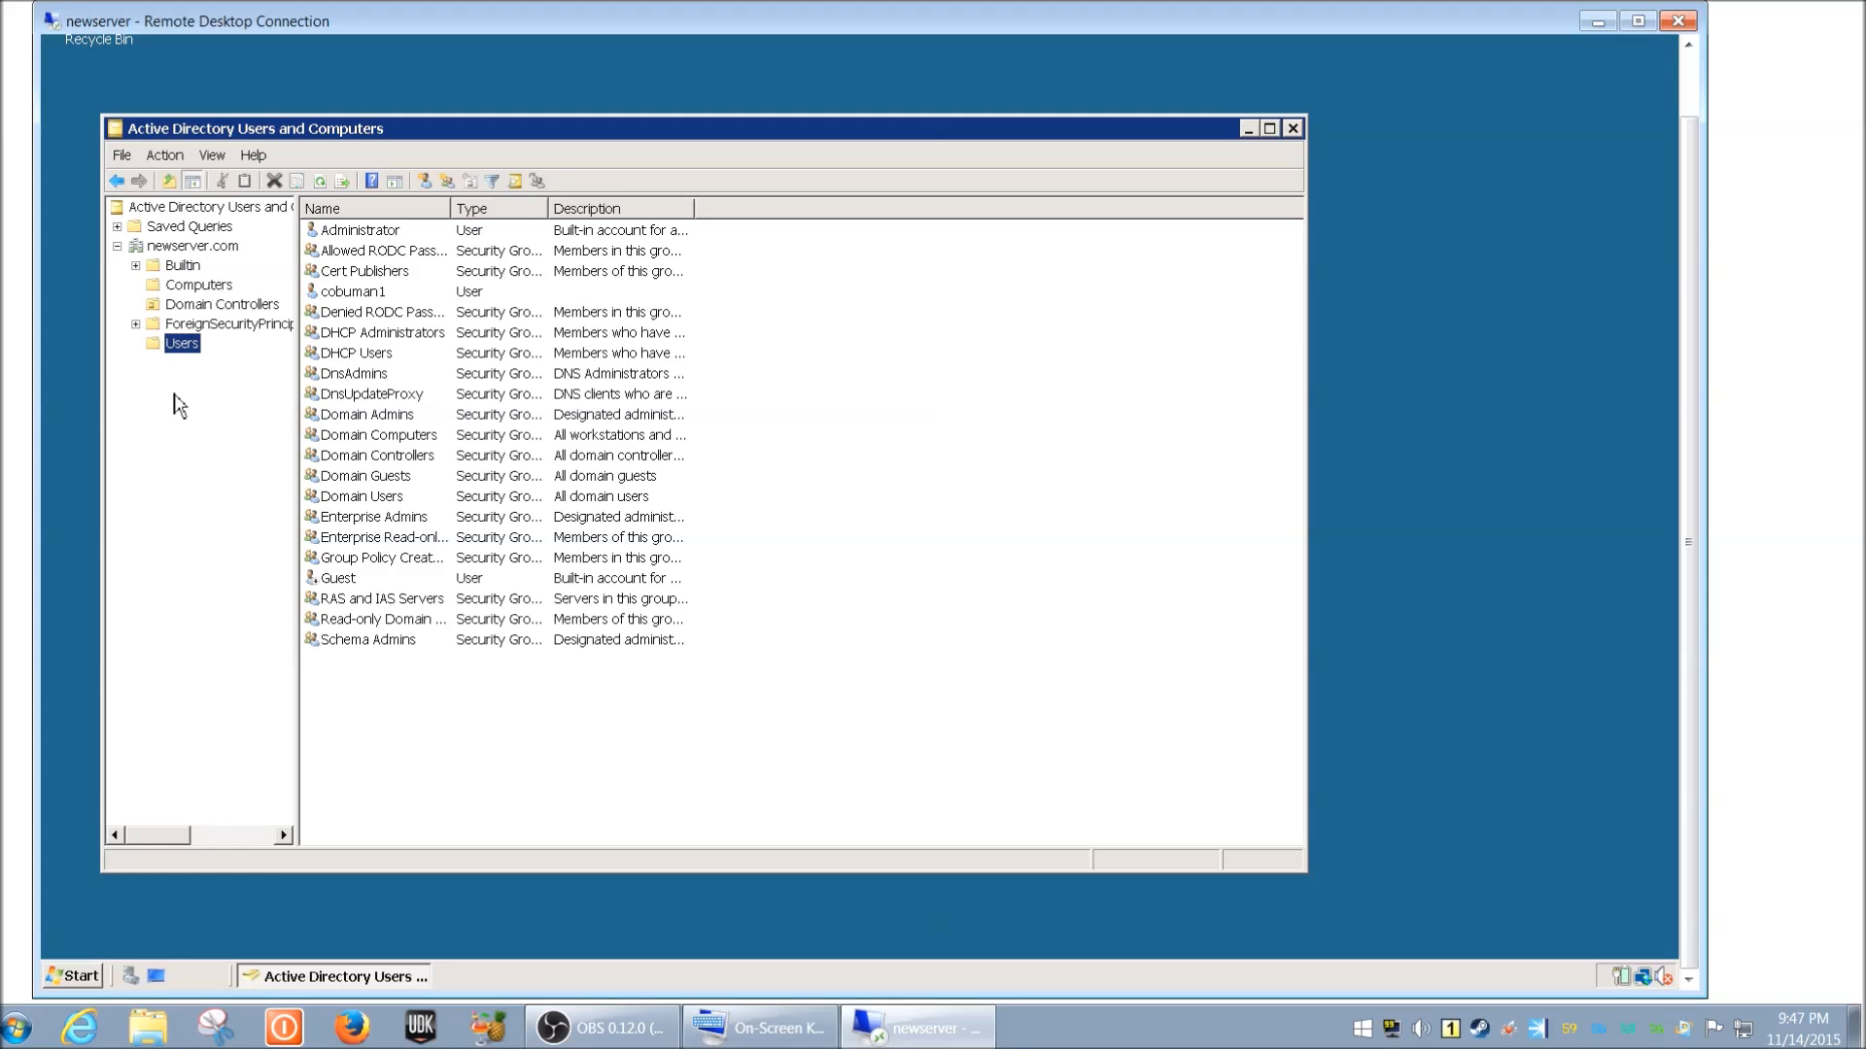
# Step: Start a new user account in the Users container via New > User
pyautogui.rightClick(191, 348)
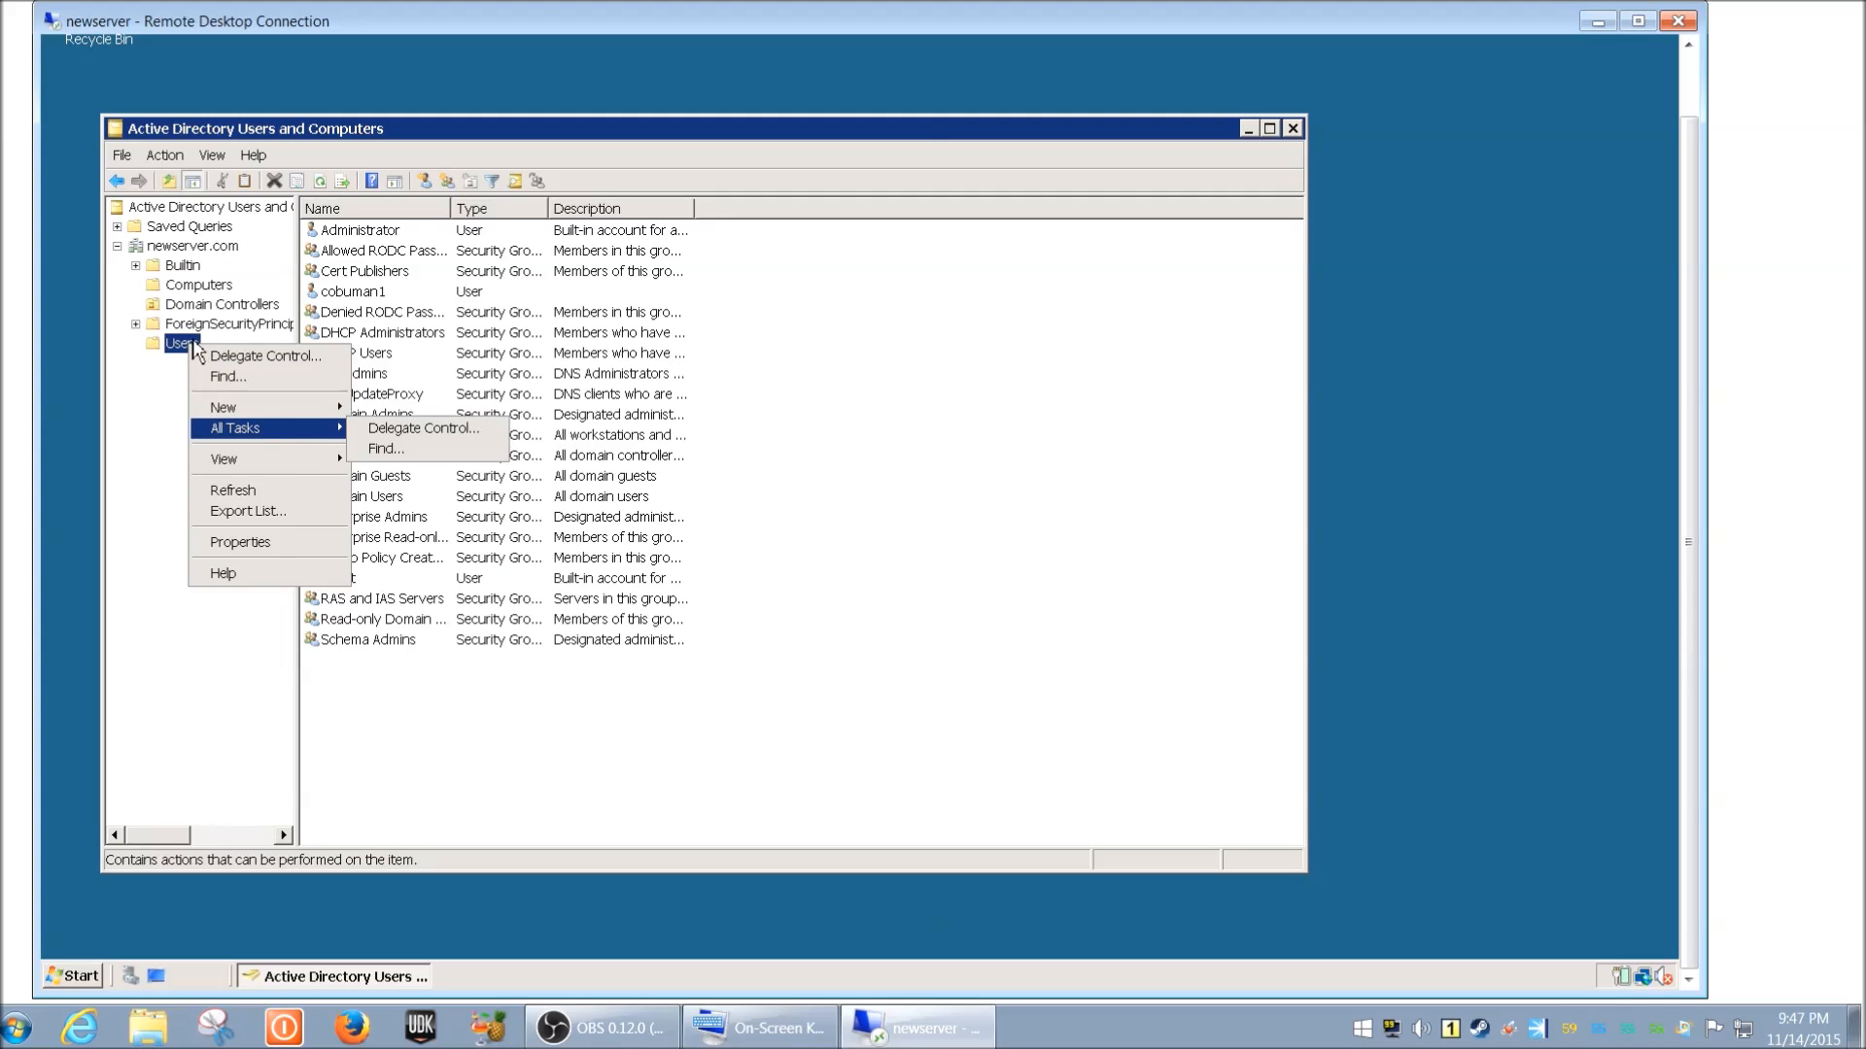
pyautogui.click(187, 351)
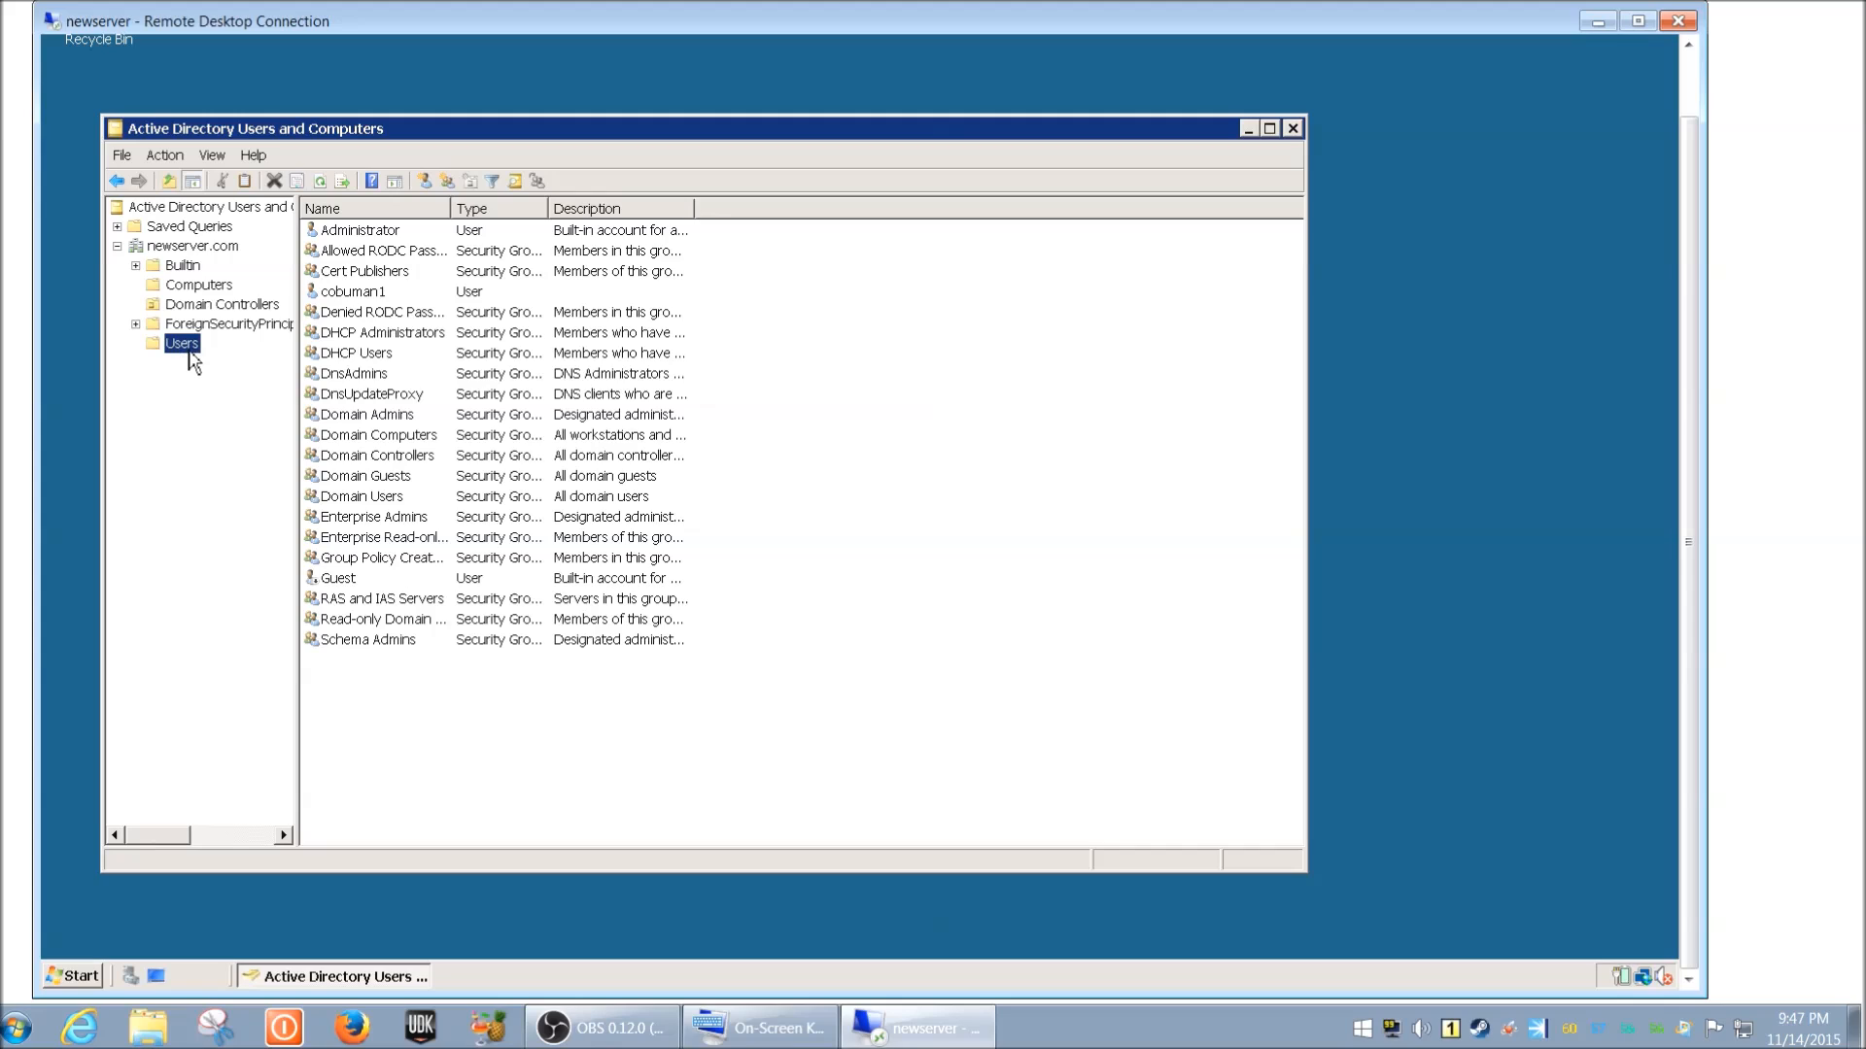
pyautogui.rightClick(191, 360)
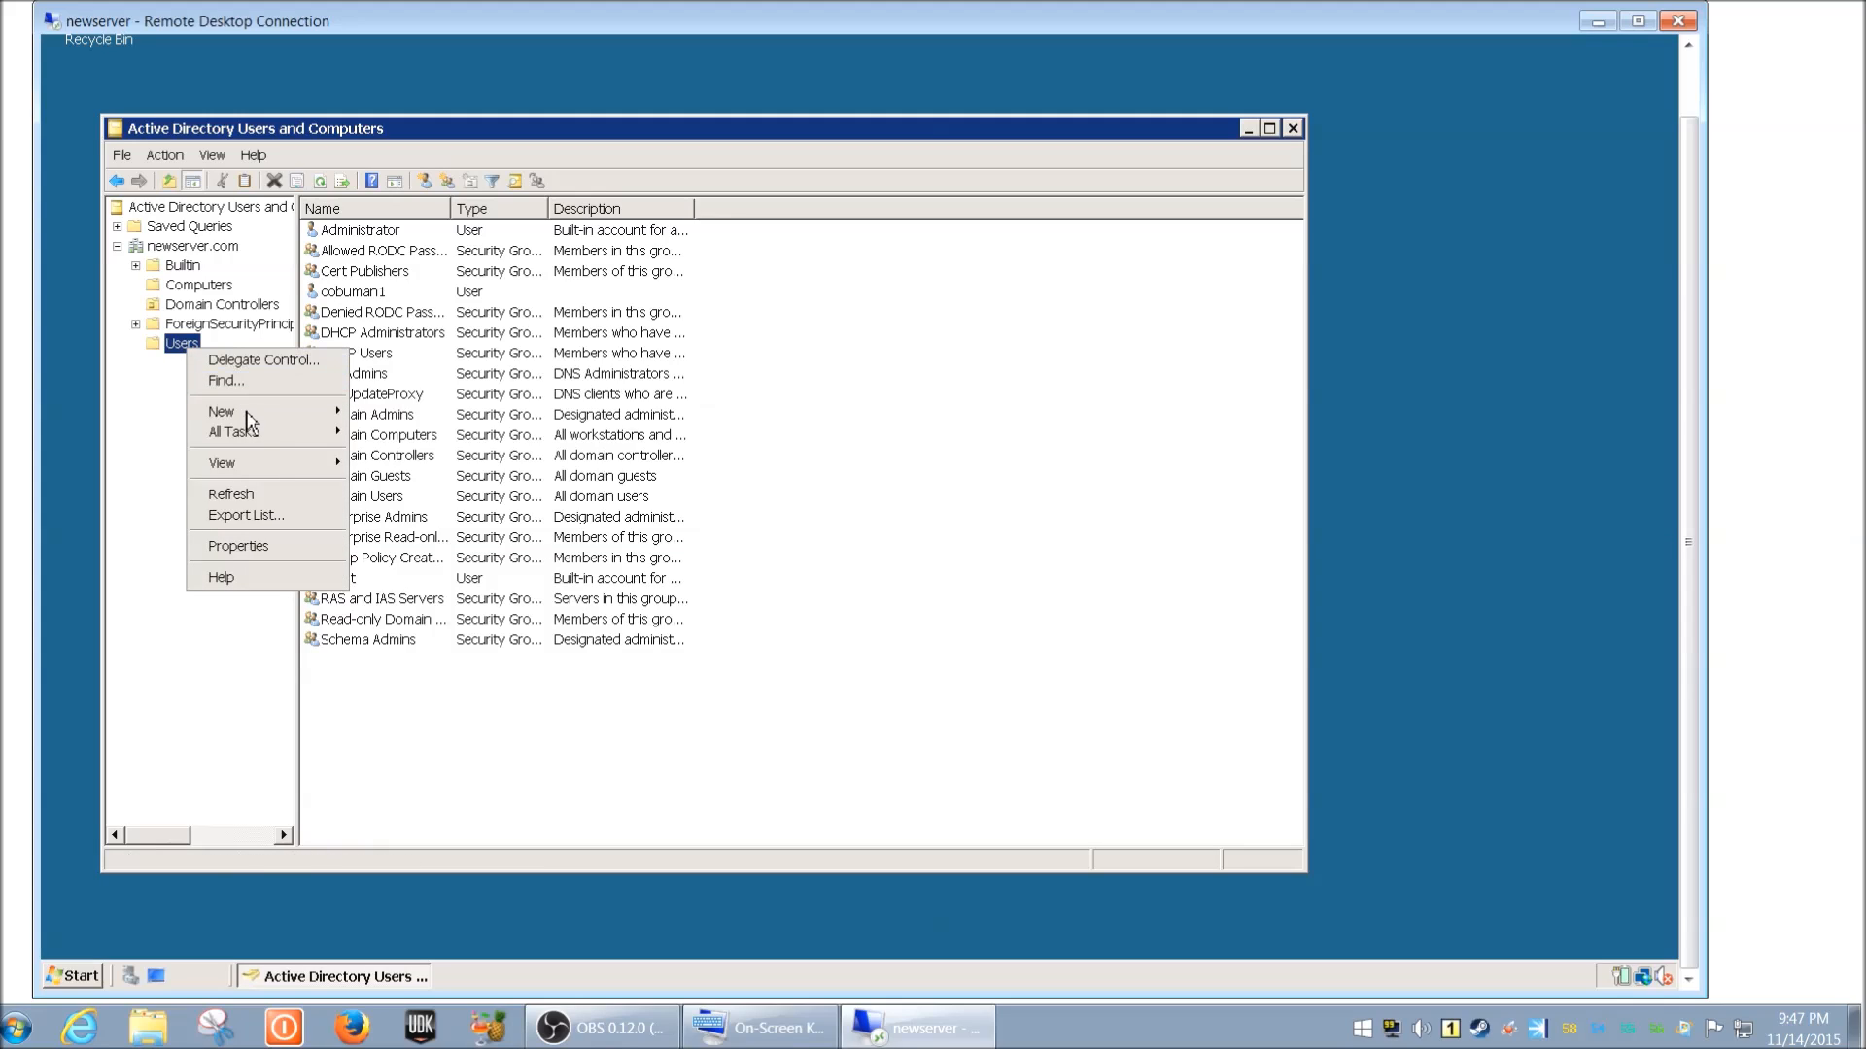
pyautogui.moveTo(272, 414)
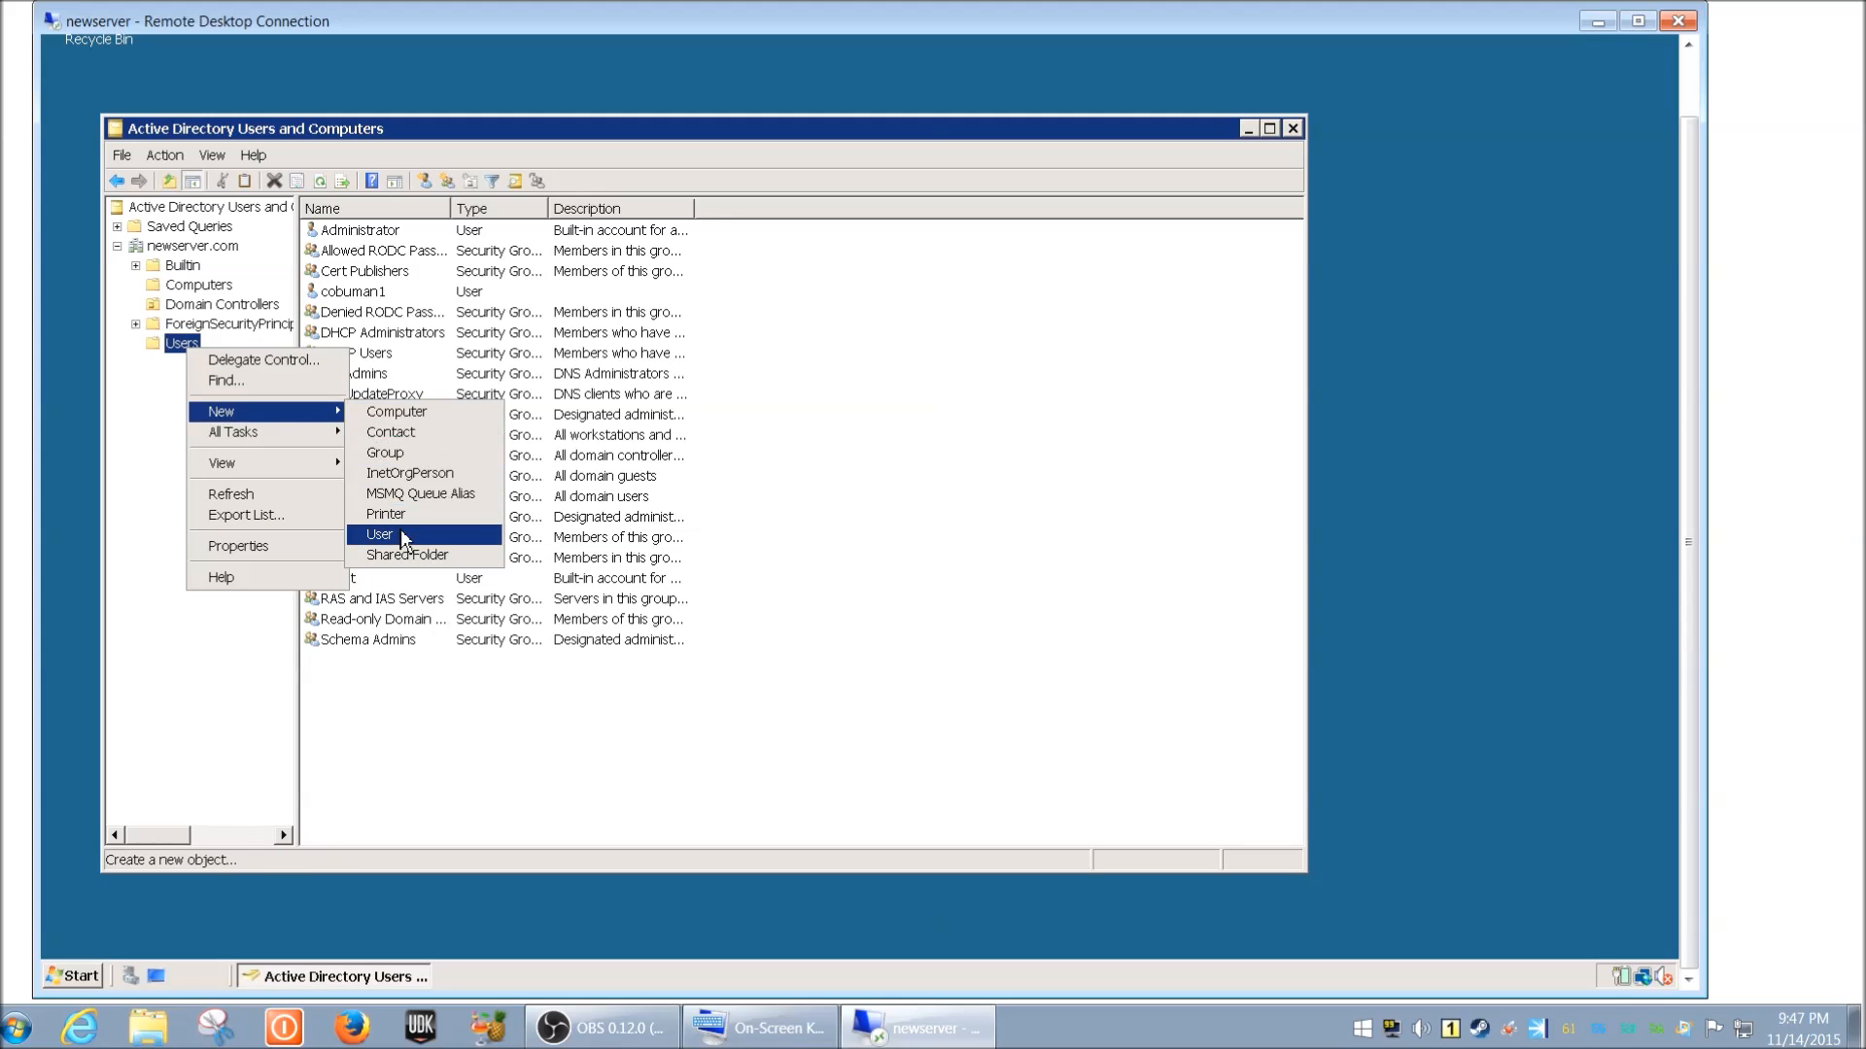
pyautogui.click(384, 534)
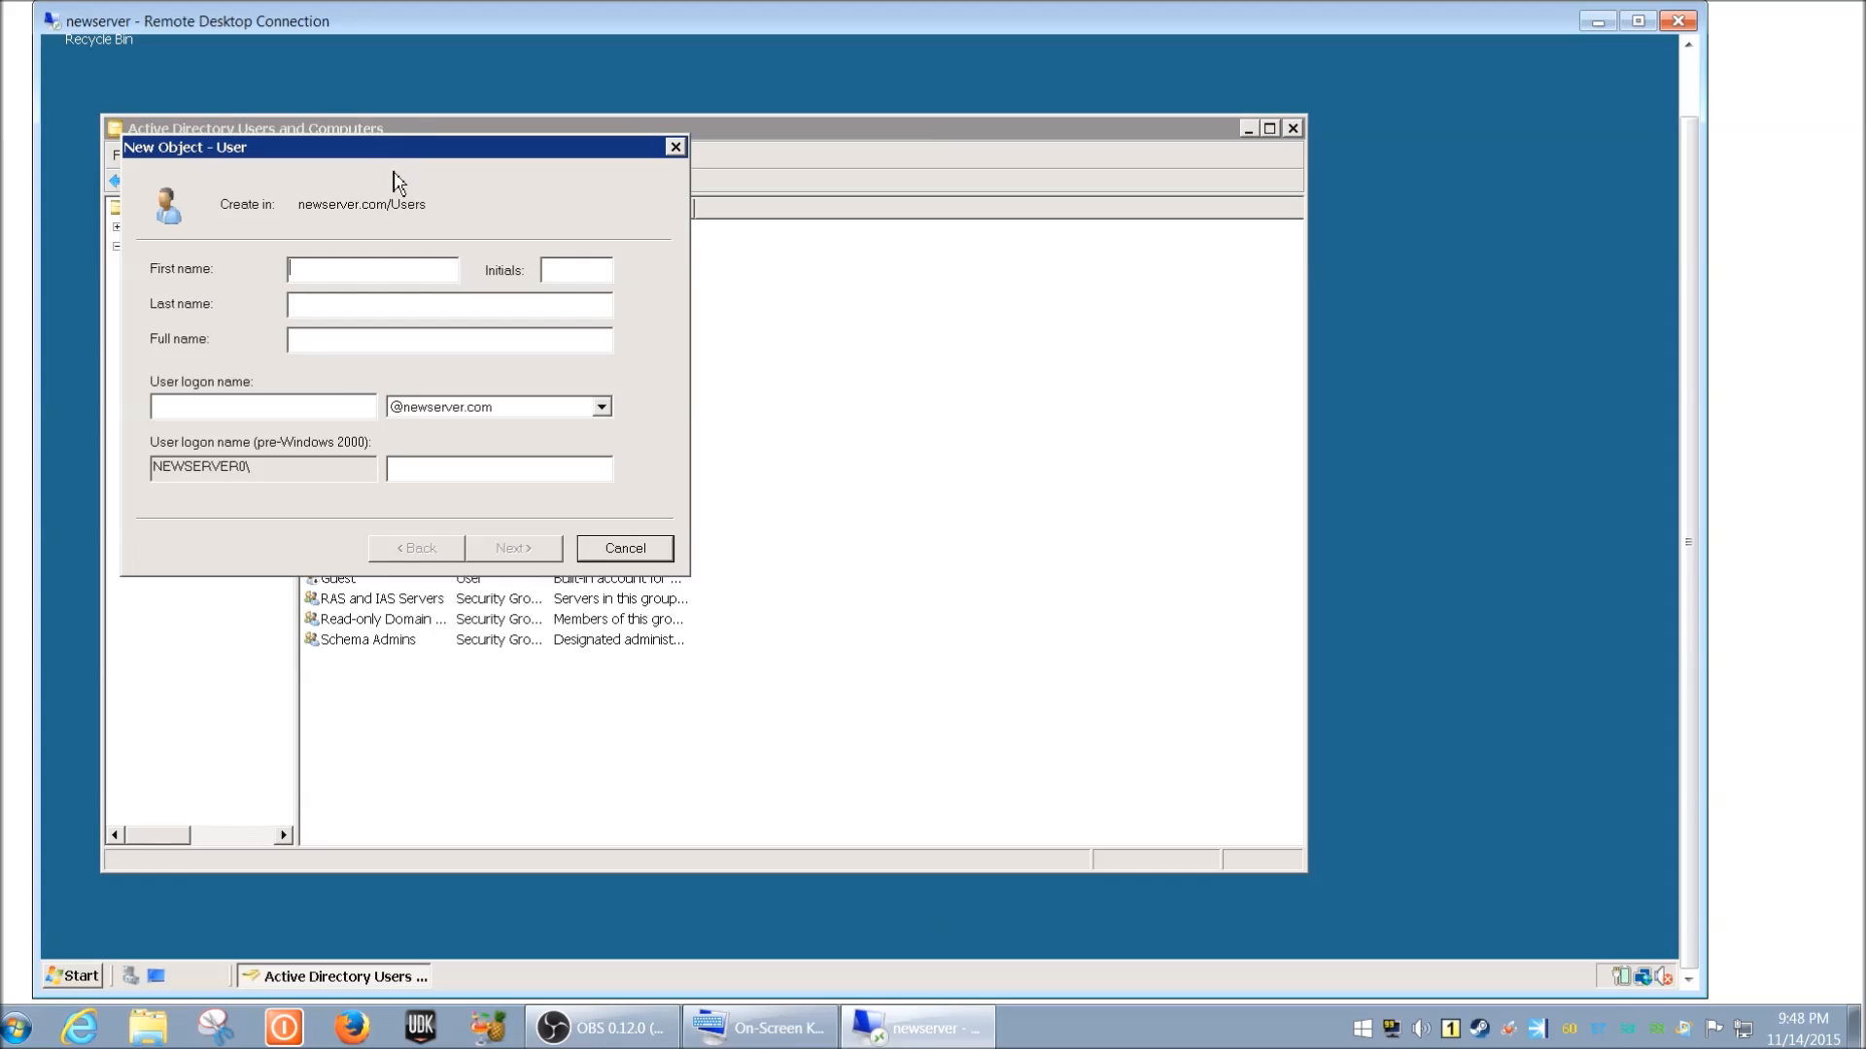
pyautogui.moveTo(394, 152); pyautogui.dragTo(498, 189)
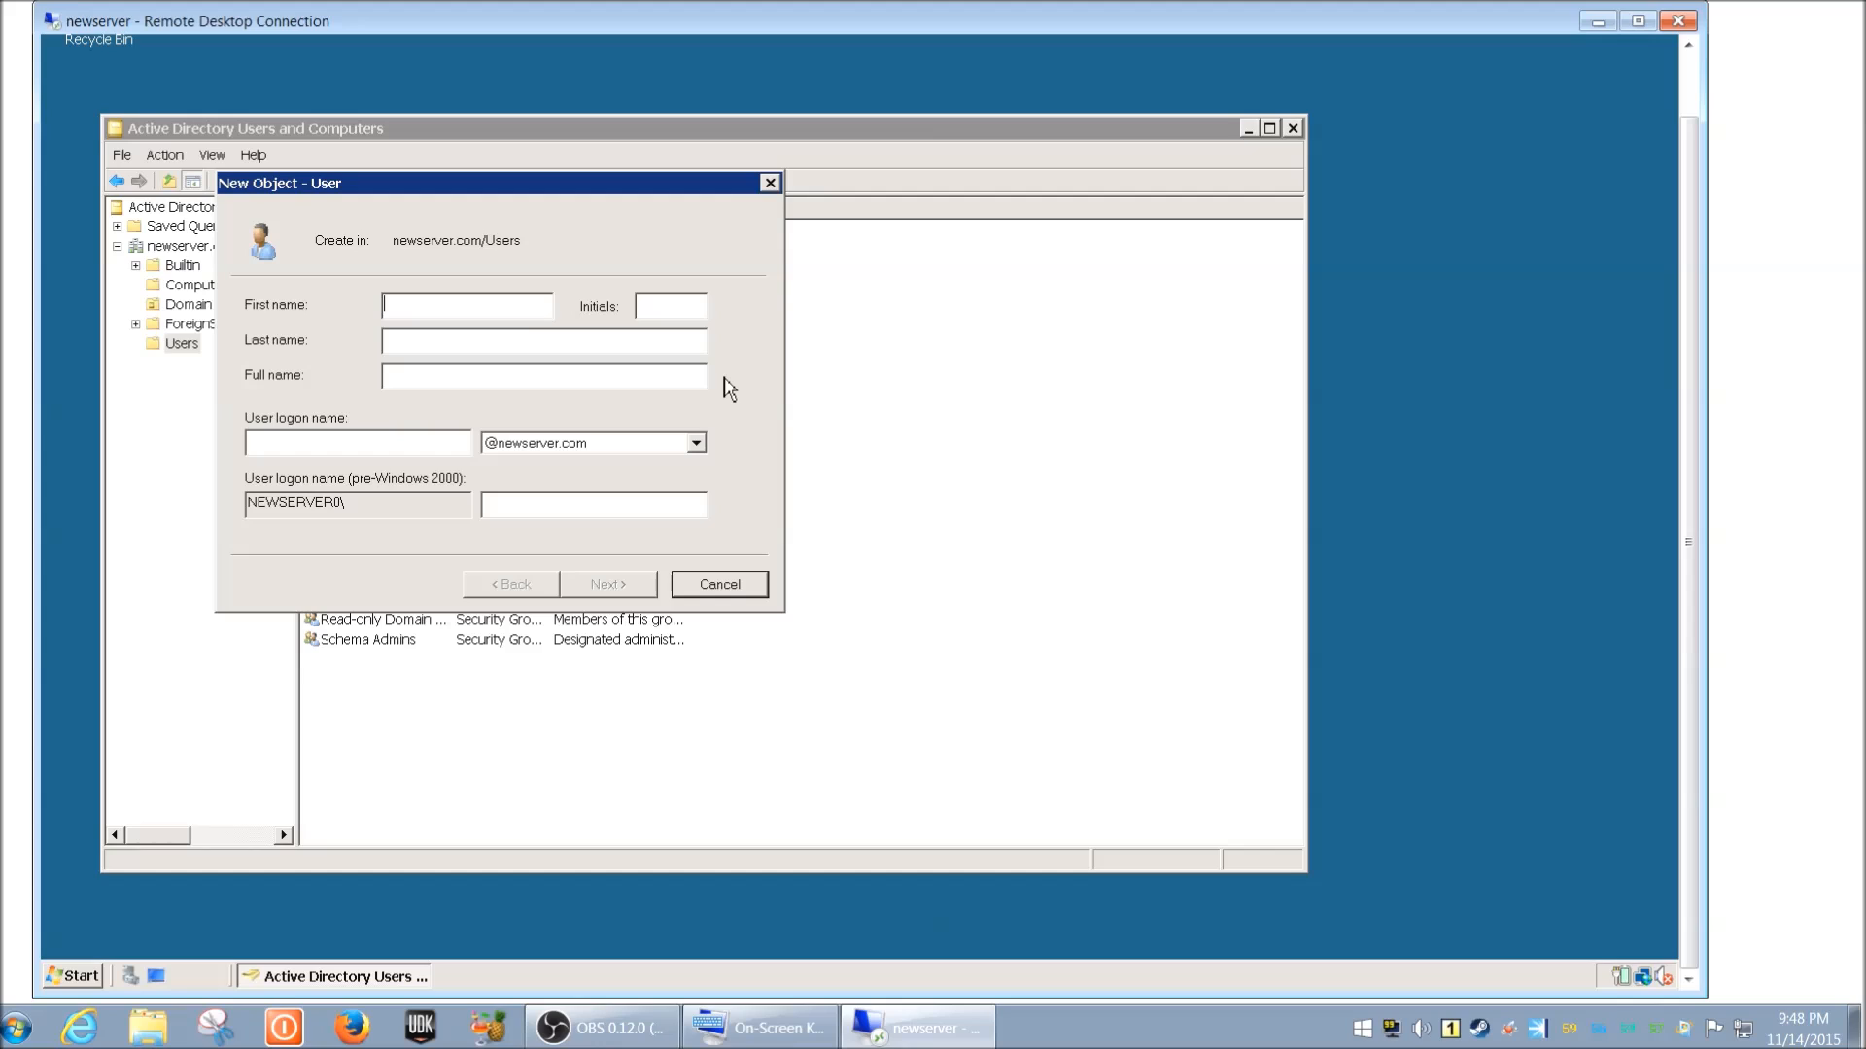
pyautogui.write('N')
pyautogui.write('newuser')
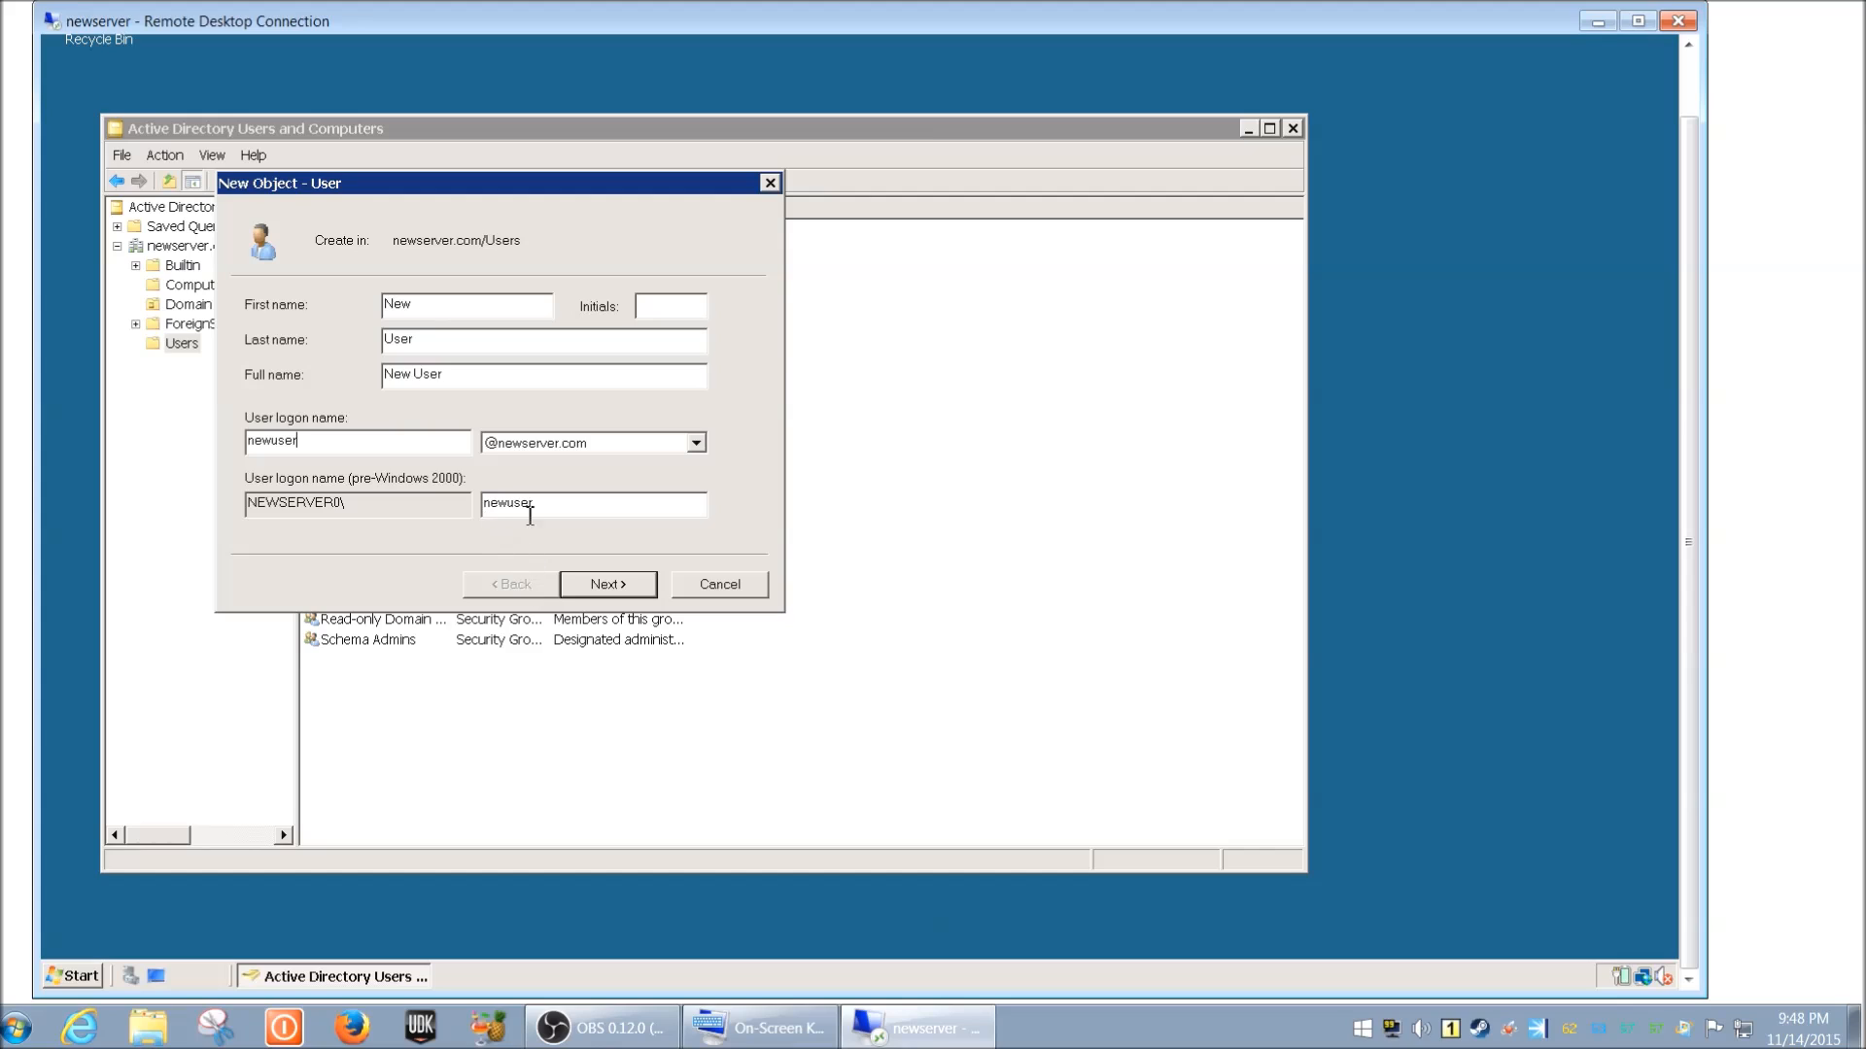
pyautogui.click(695, 445)
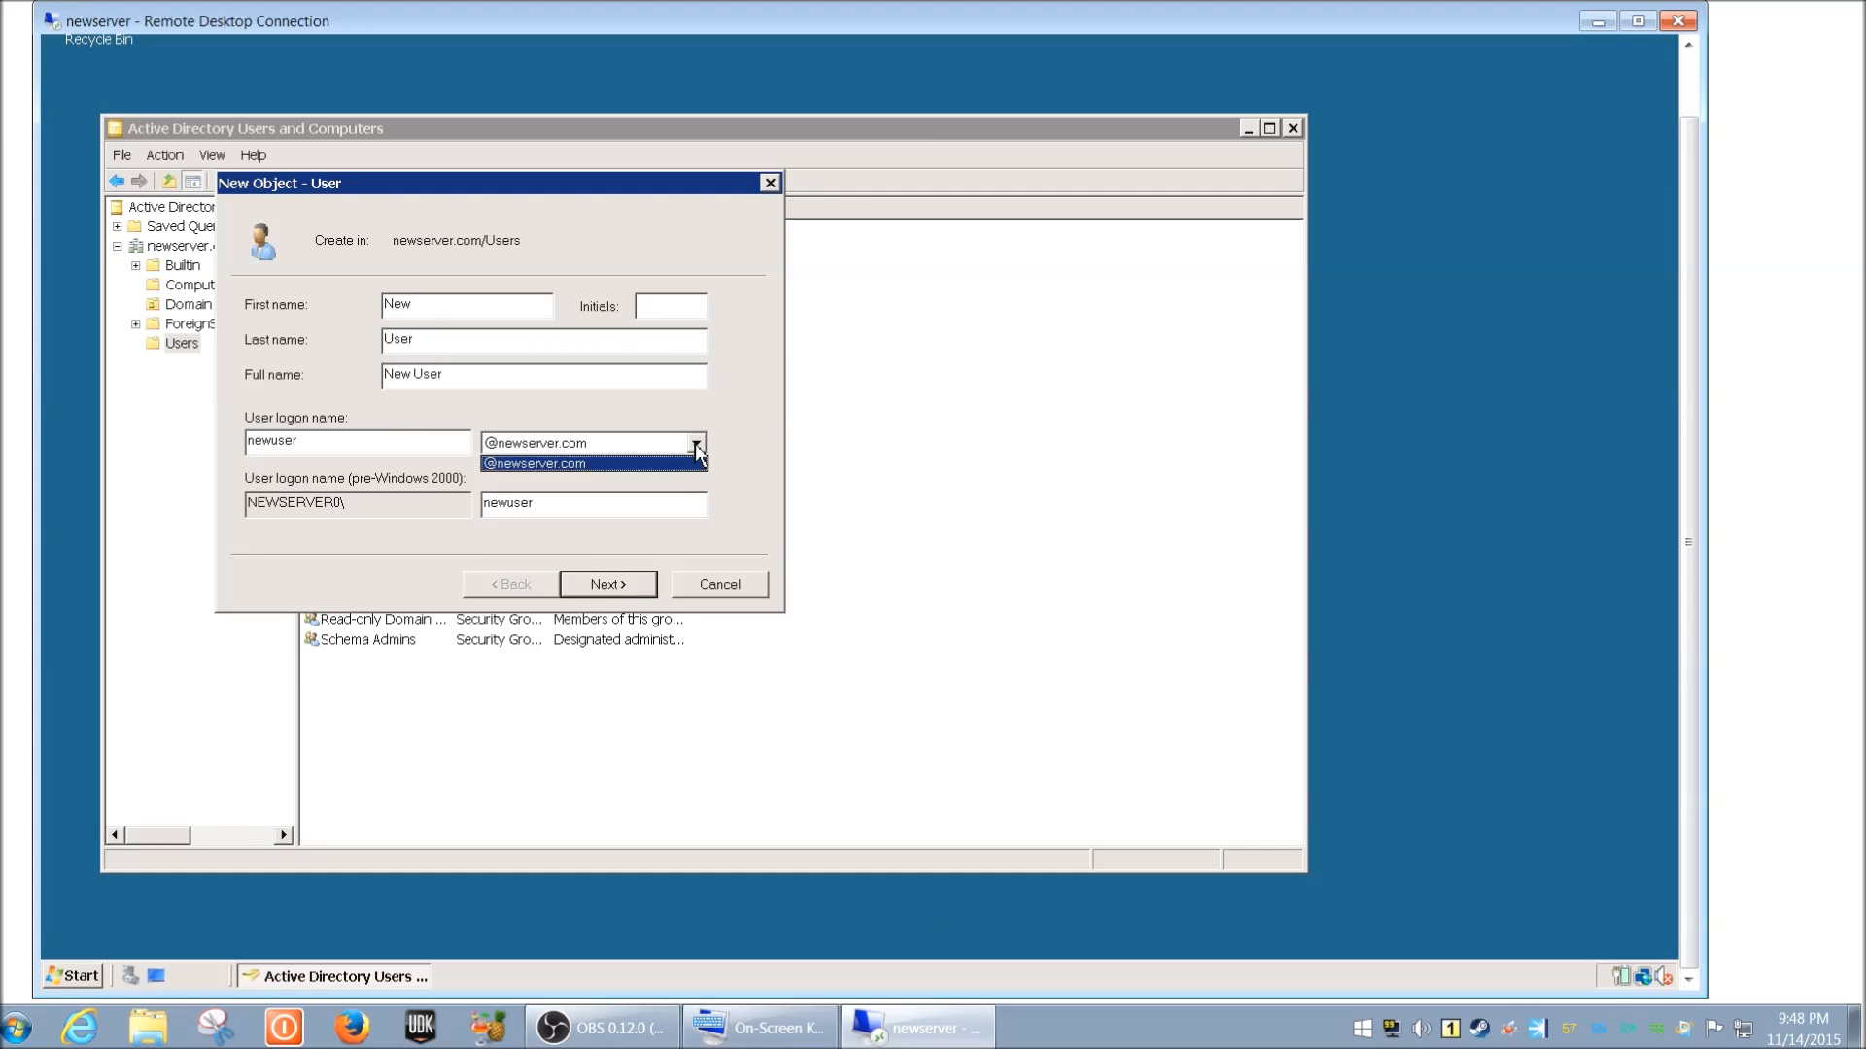
pyautogui.click(698, 447)
pyautogui.click(697, 445)
pyautogui.click(698, 447)
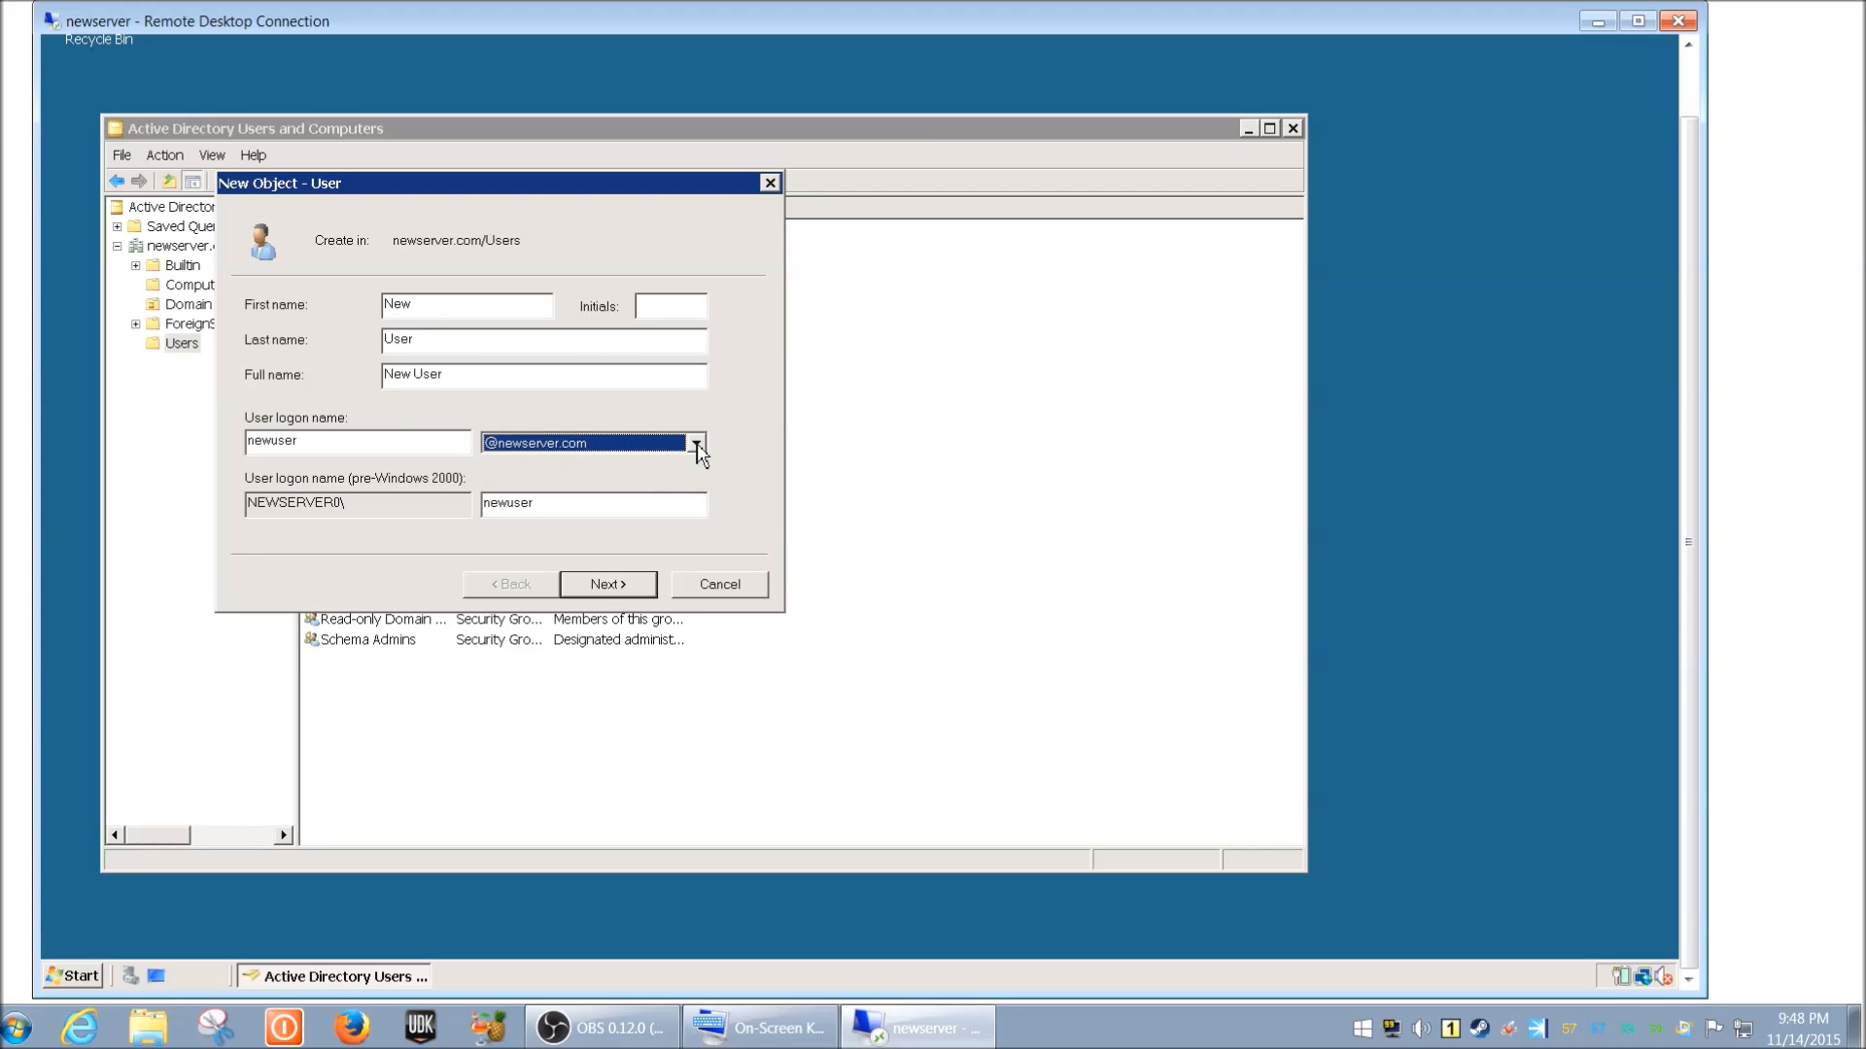
pyautogui.click(696, 445)
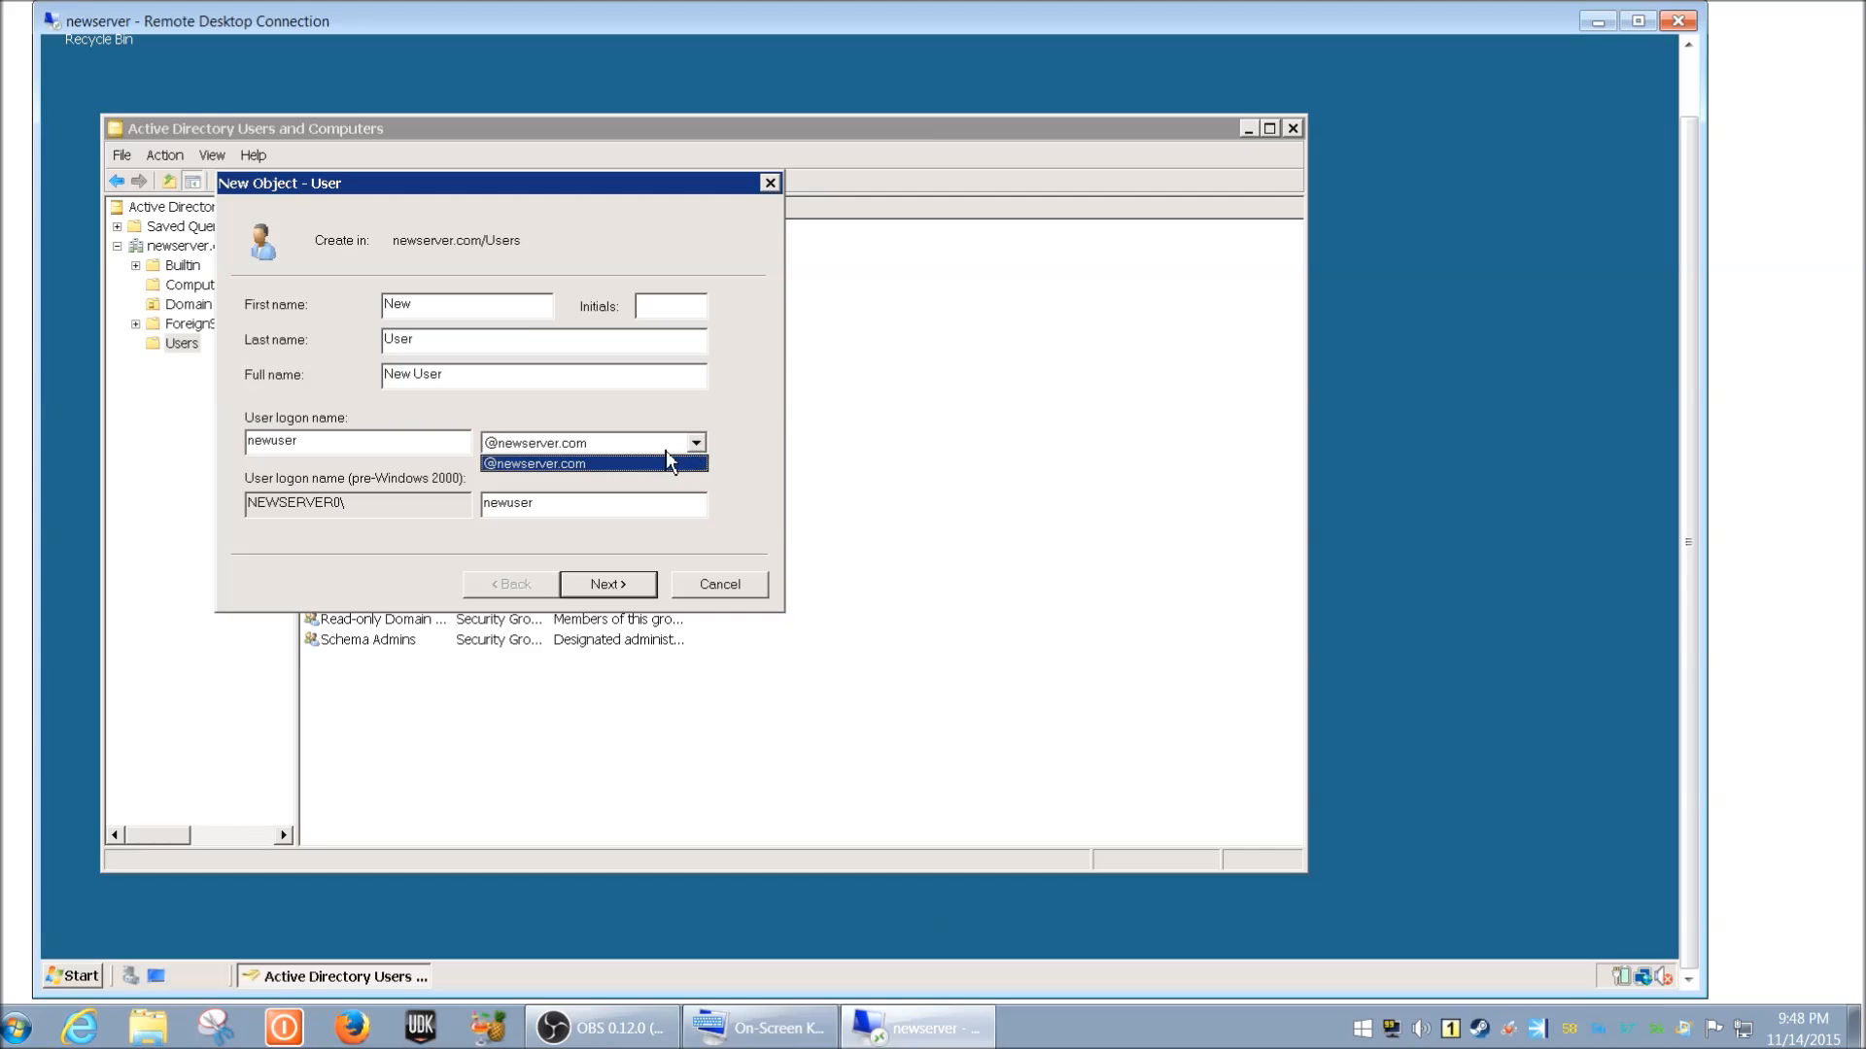
pyautogui.click(702, 445)
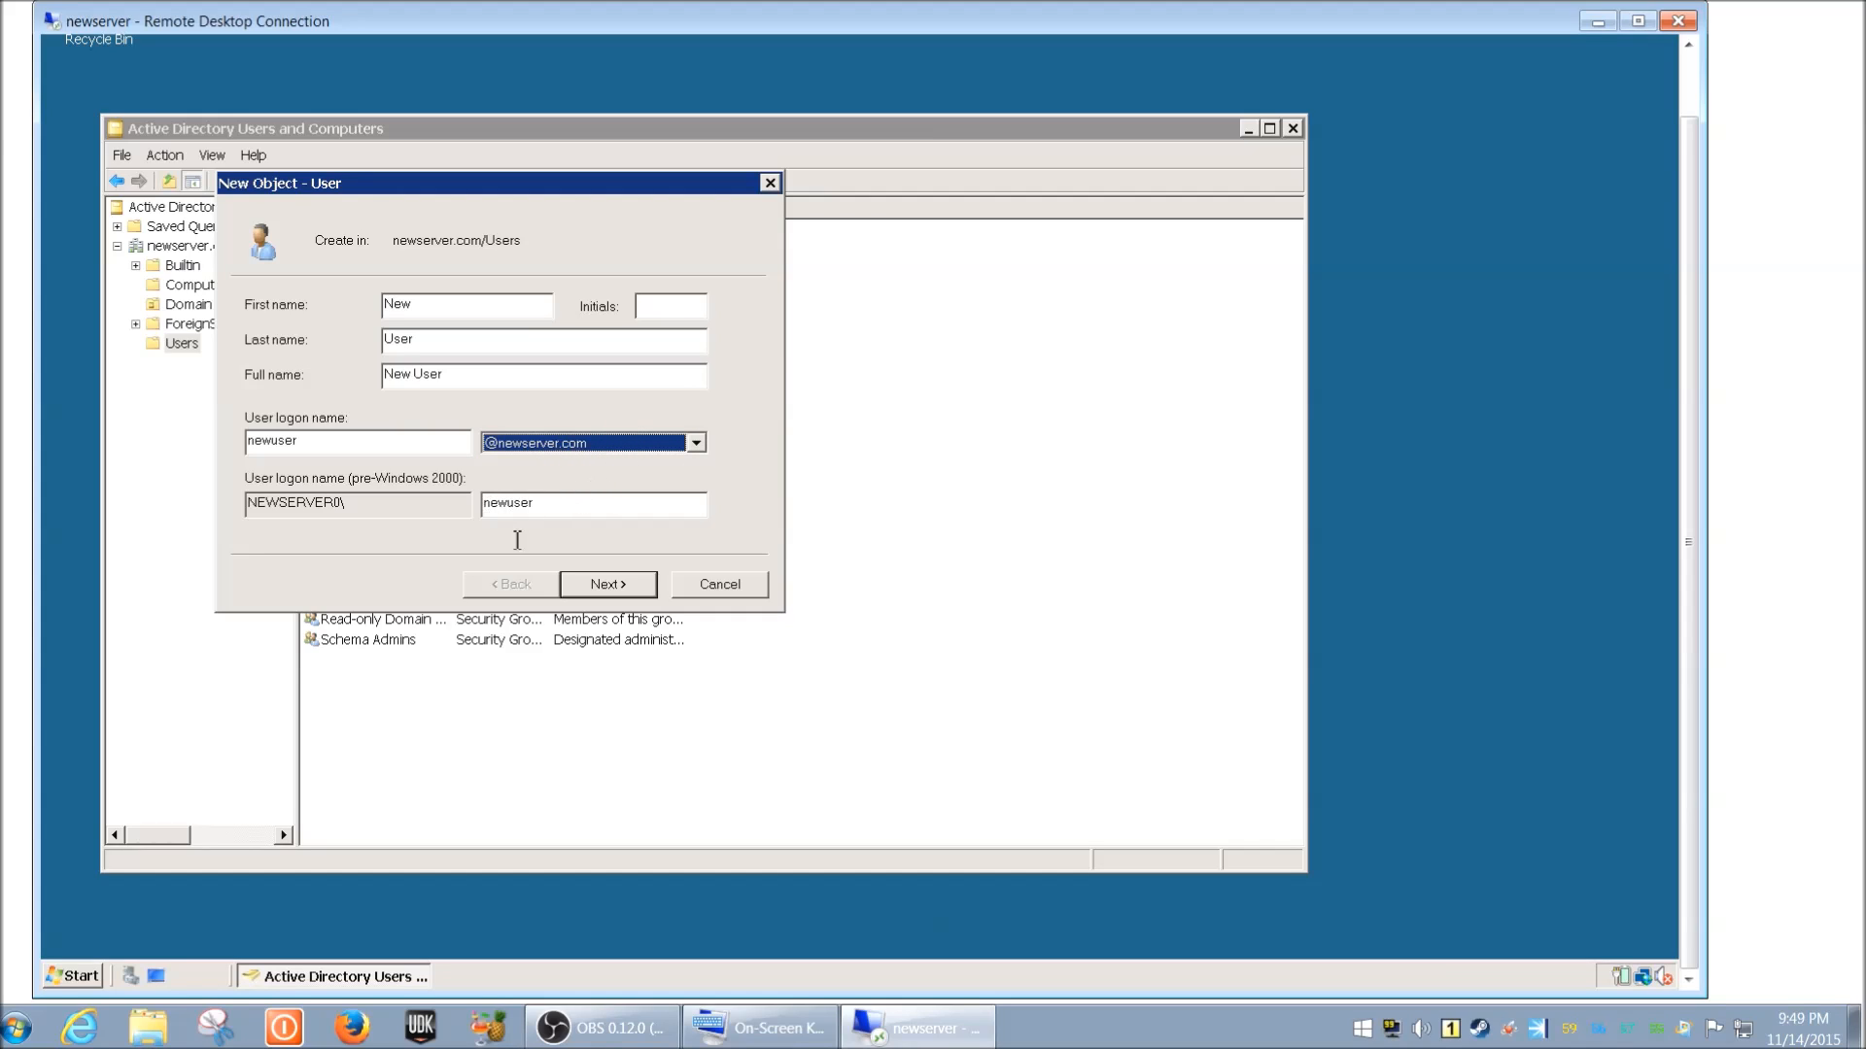
pyautogui.click(609, 589)
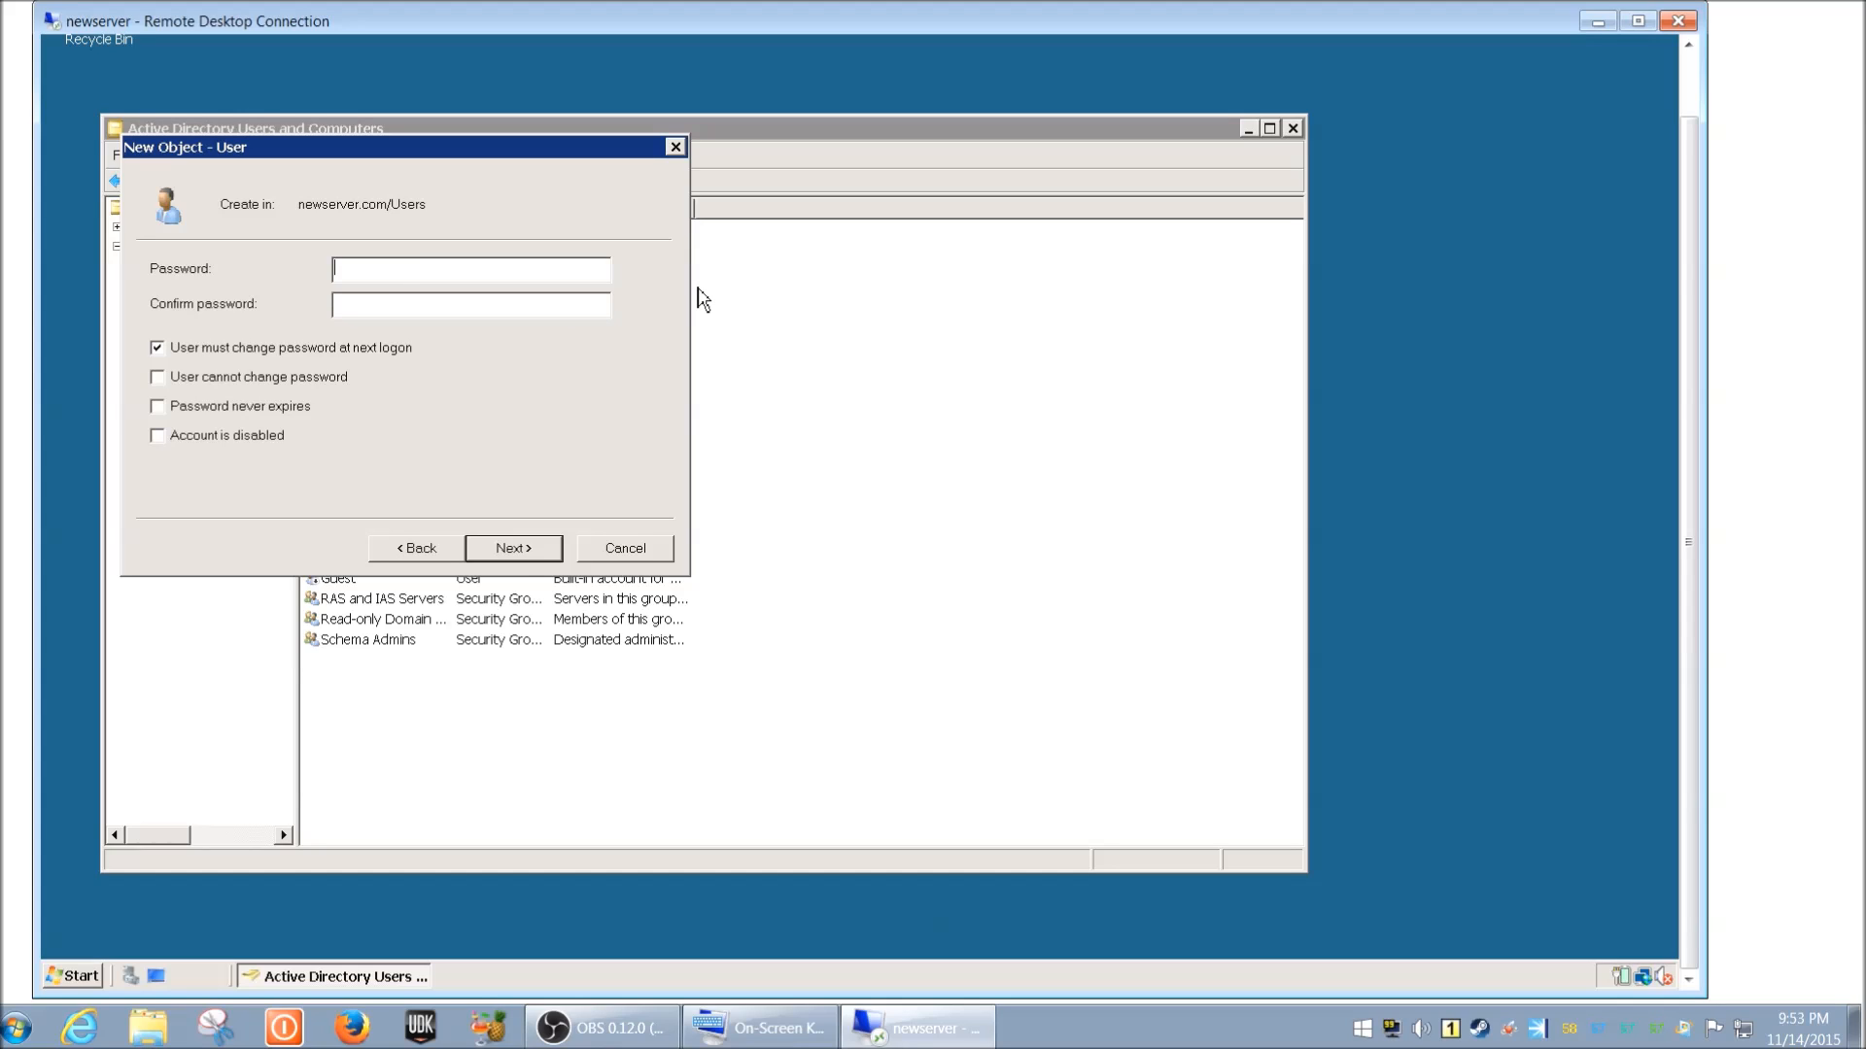
# Step: Enter the account password in both the Password and Confirm password fields
pyautogui.write('P')
pyautogui.write('1')
pyautogui.click(402, 314)
pyautogui.write('••')
pyautogui.press('BackSpace')
pyautogui.press('BackSpace')
pyautogui.click(440, 271)
# Step: Clear the conflicting password error and keep only 'User must change password at next logon' checked. Then finish the wizard
pyautogui.click(160, 380)
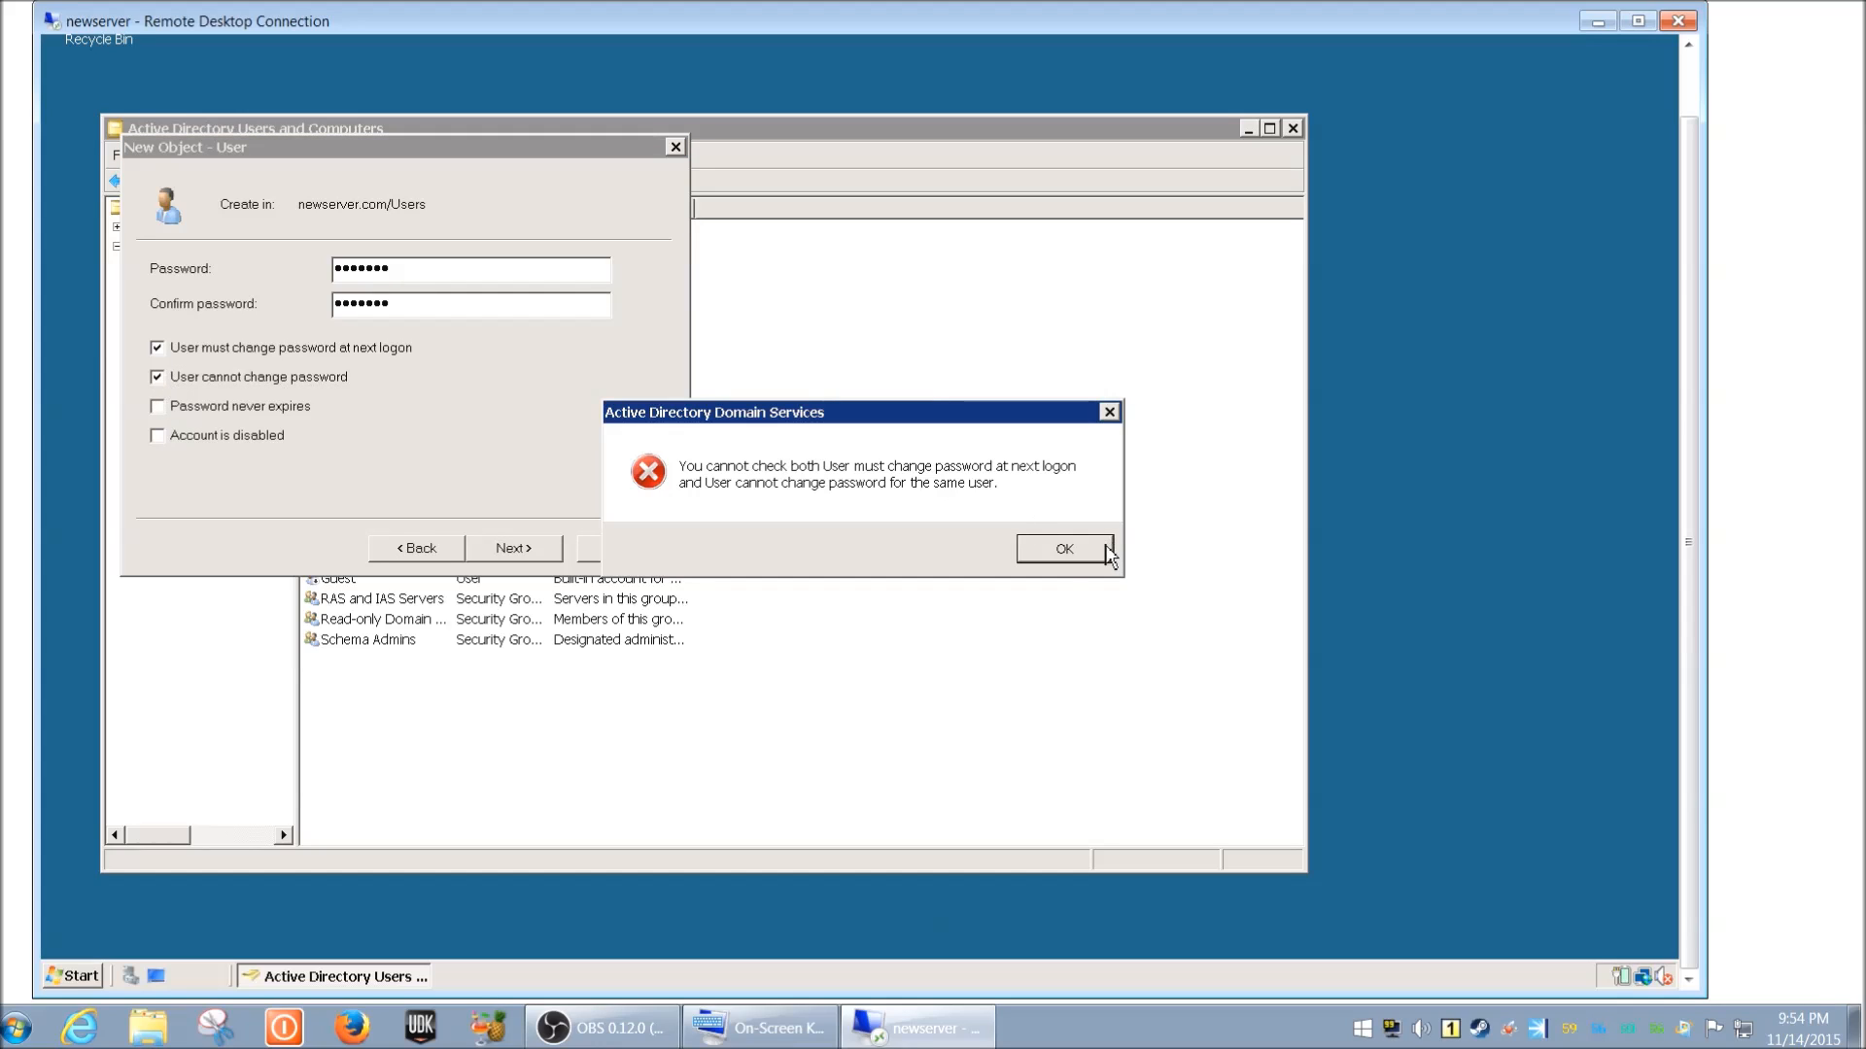
pyautogui.moveTo(942, 412); pyautogui.dragTo(622, 333)
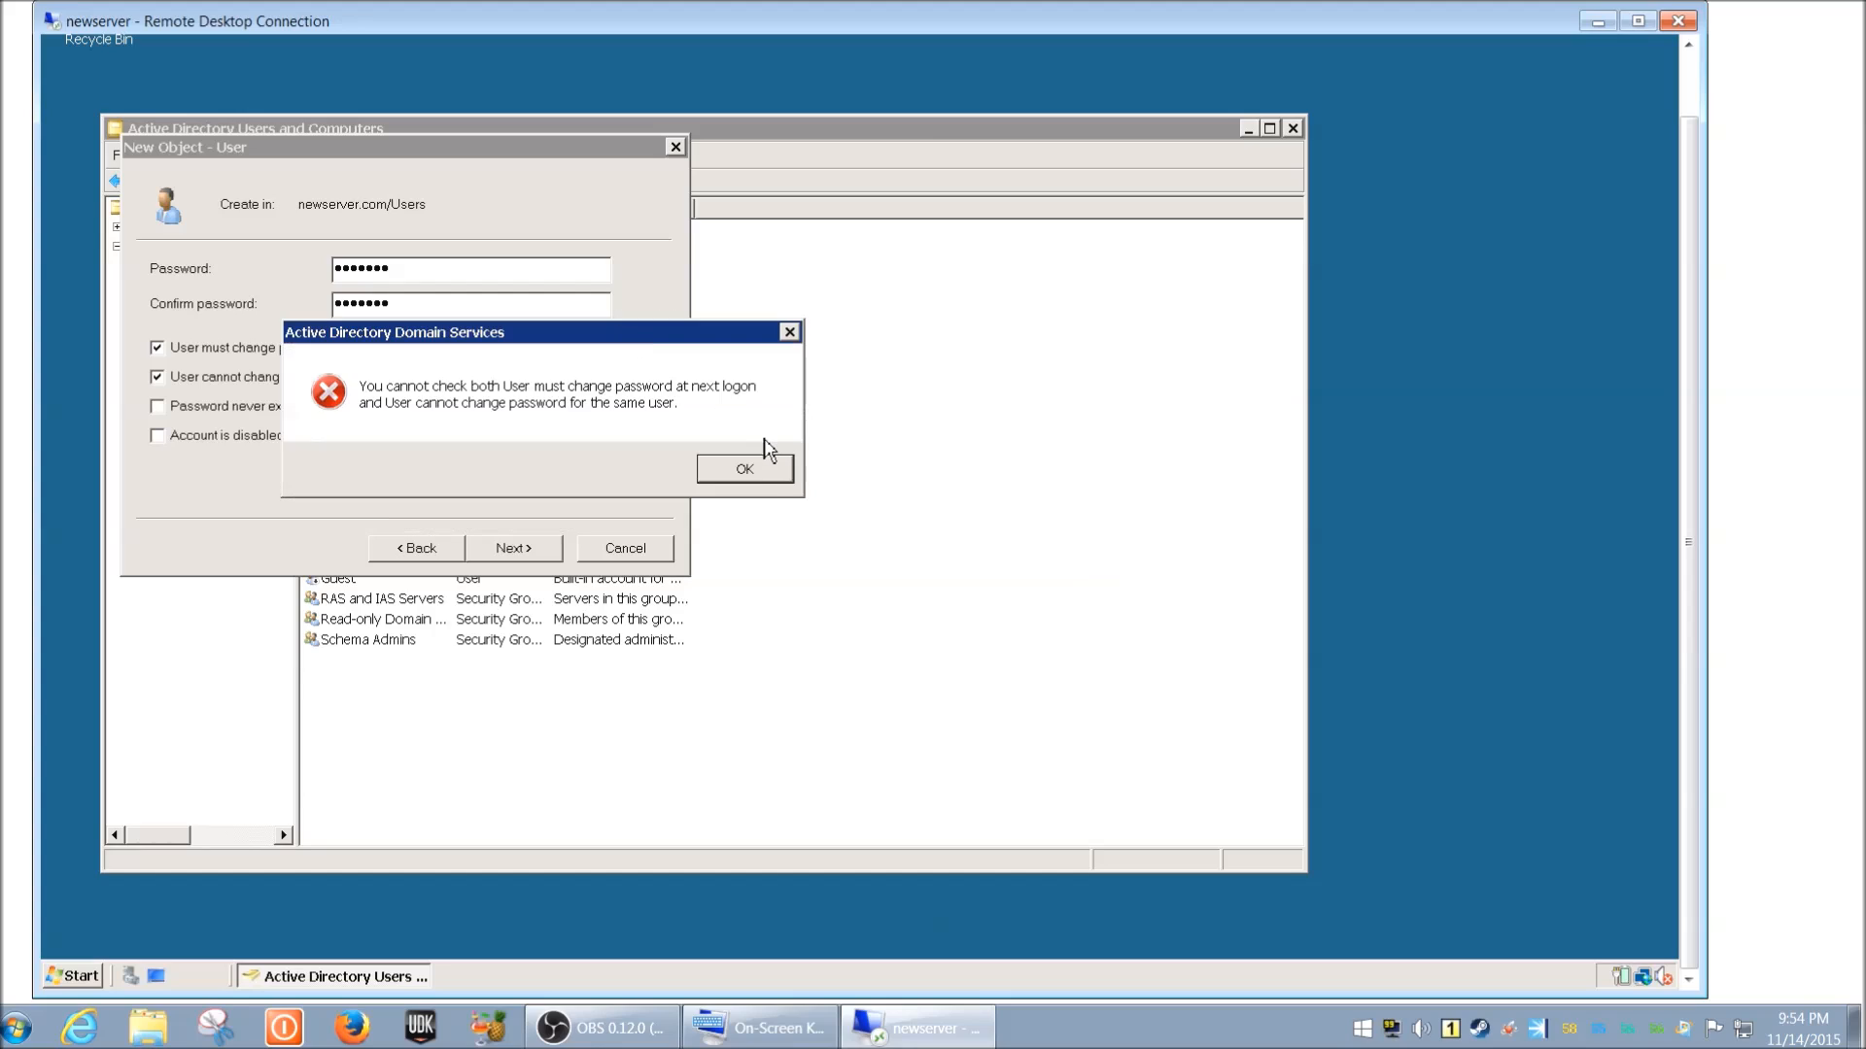
pyautogui.click(754, 469)
pyautogui.click(159, 348)
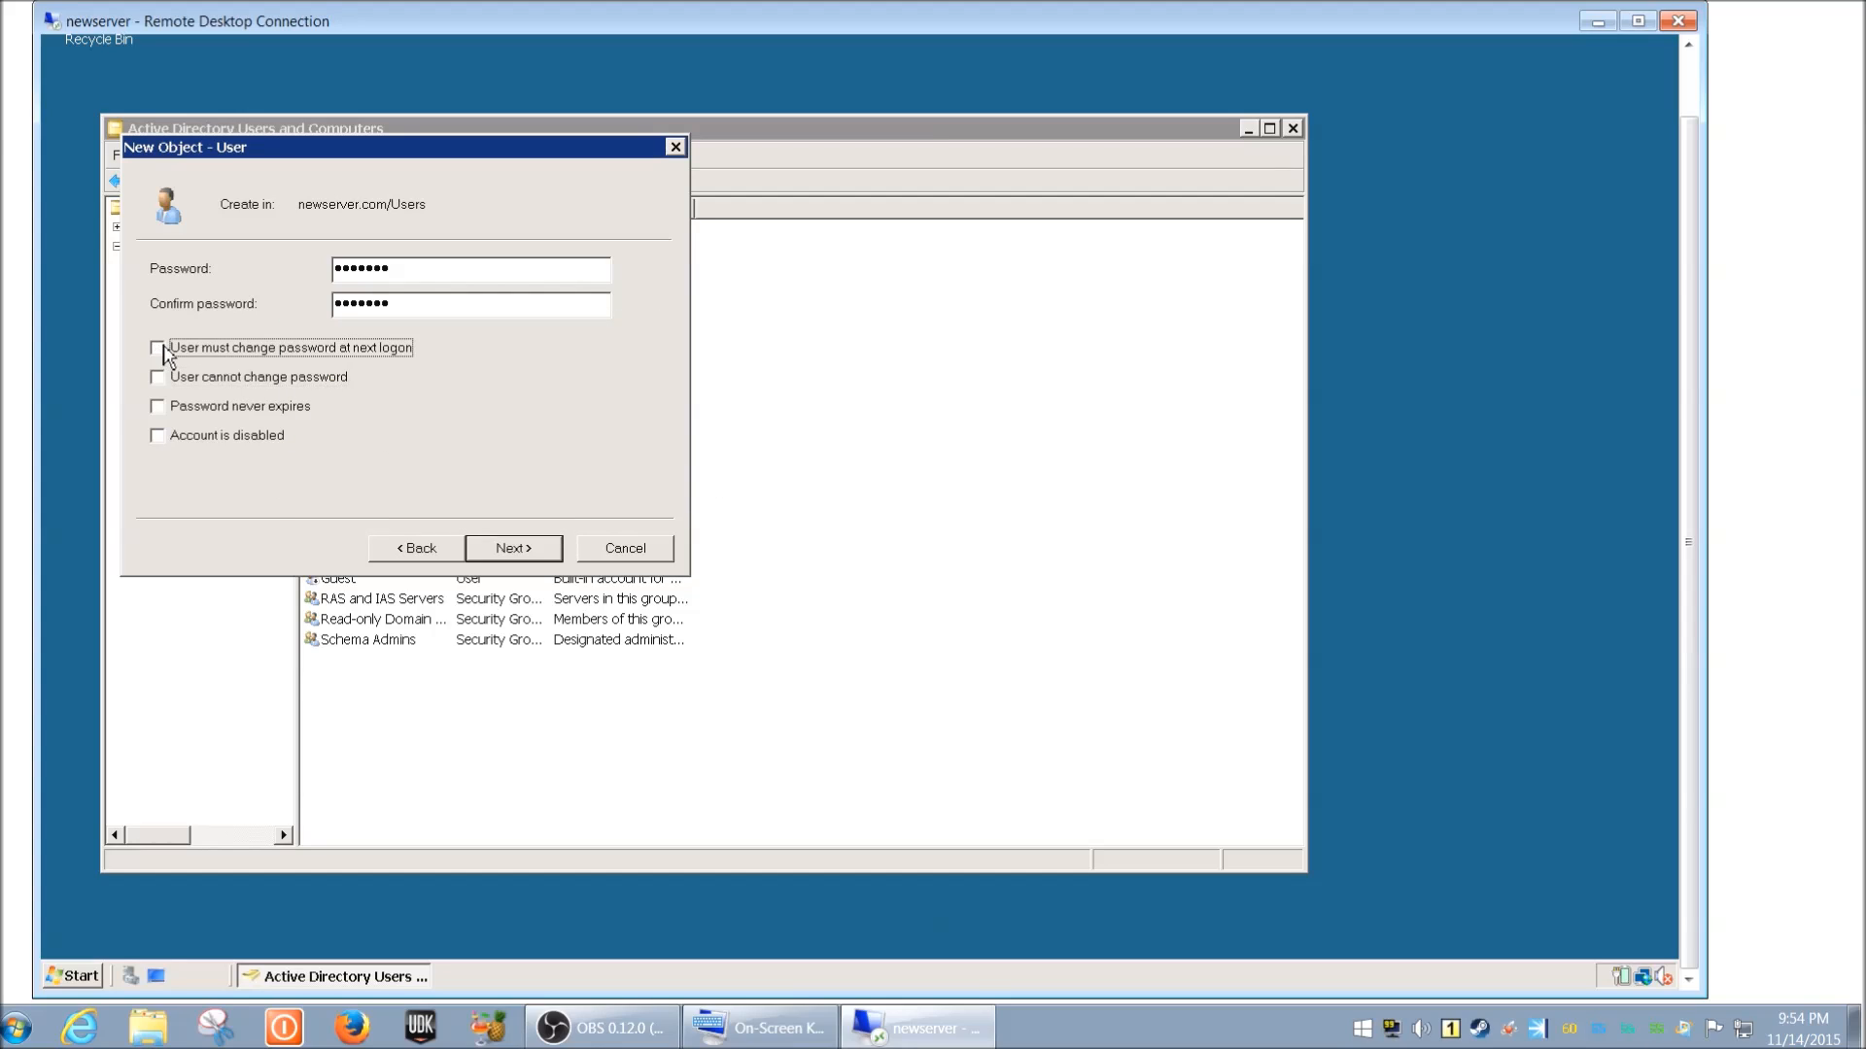
pyautogui.click(159, 378)
pyautogui.click(165, 353)
pyautogui.moveTo(423, 147); pyautogui.dragTo(462, 142)
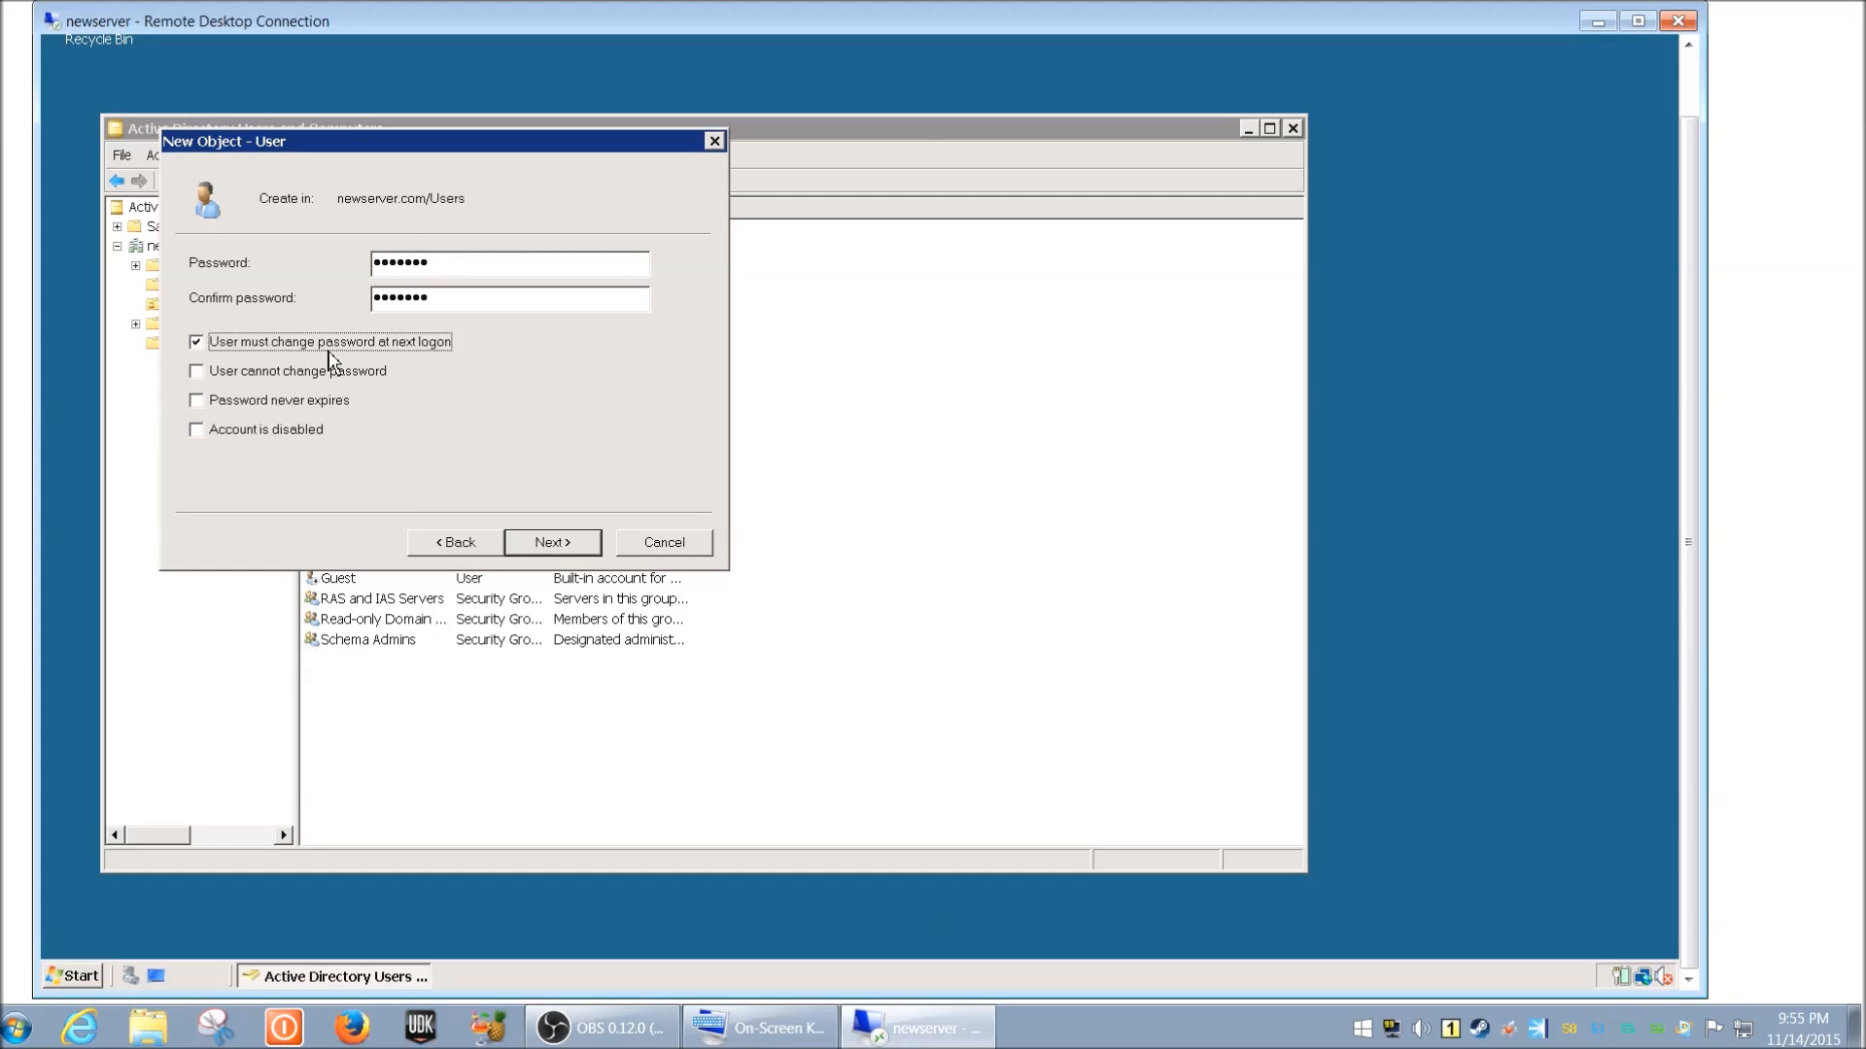
pyautogui.click(564, 547)
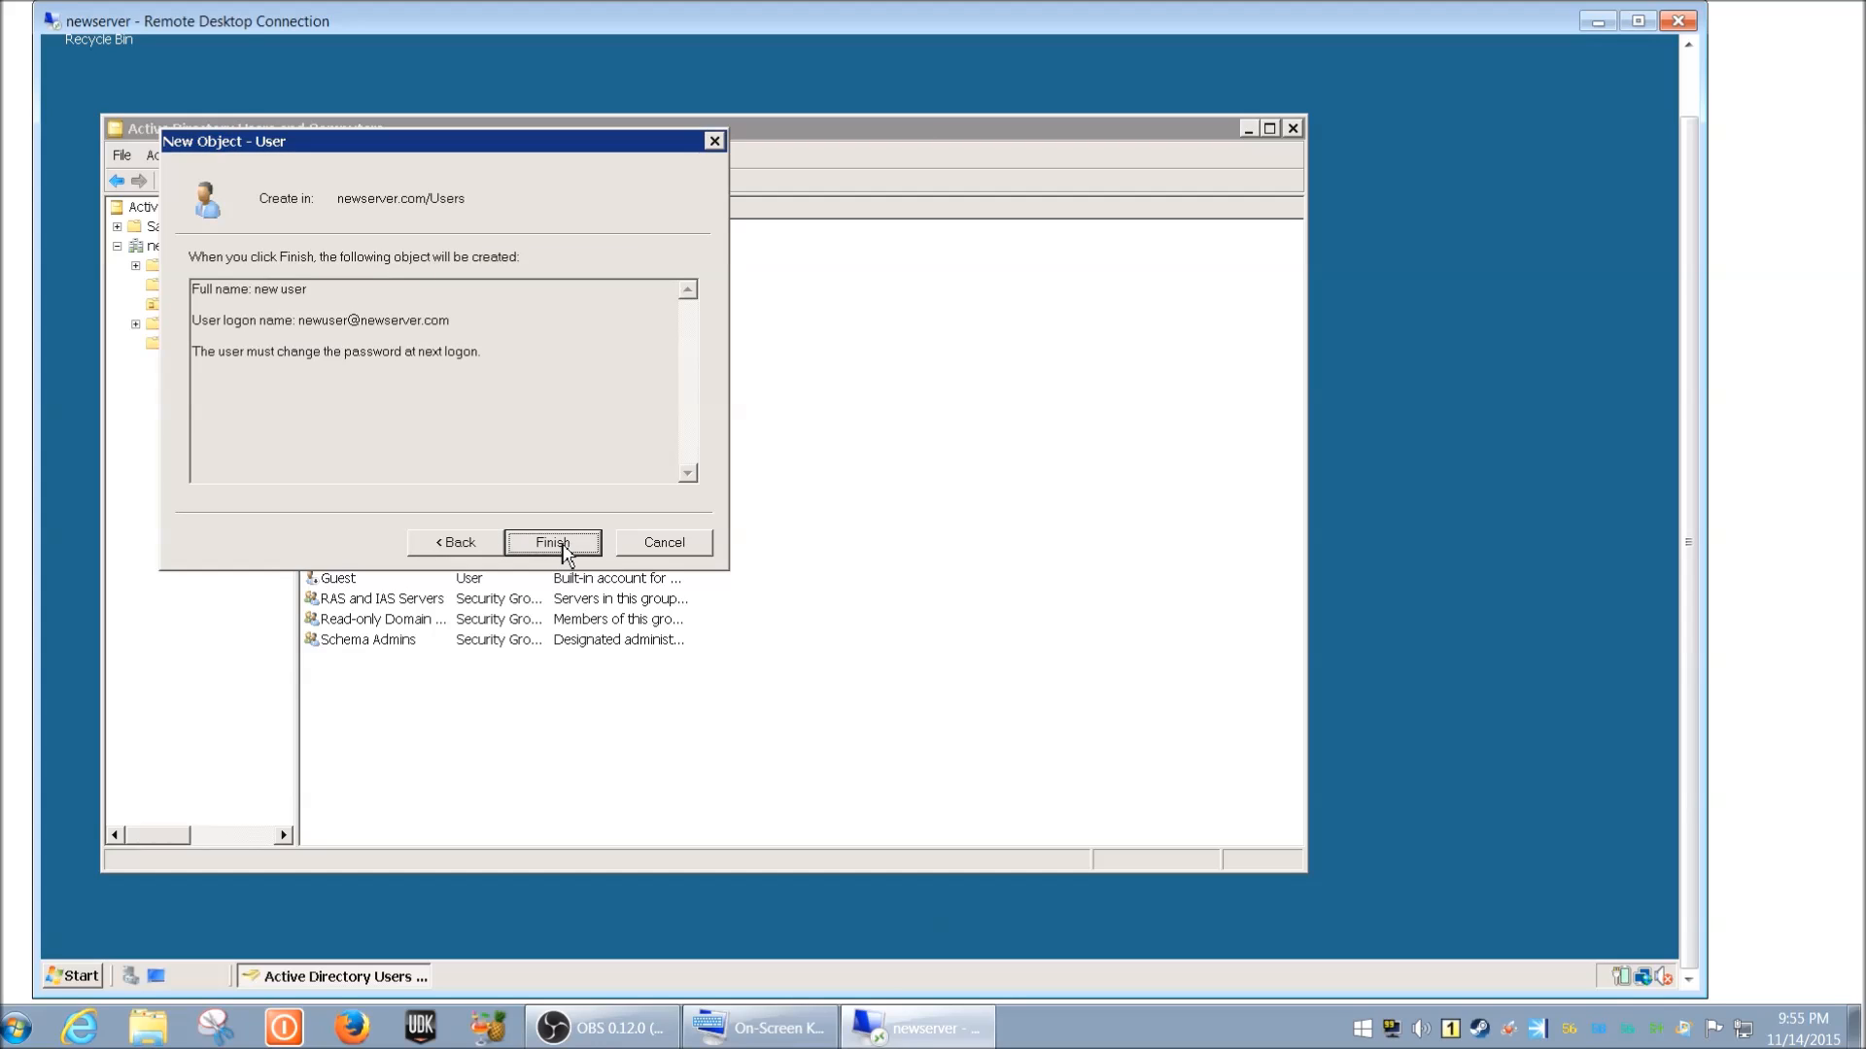
pyautogui.click(553, 543)
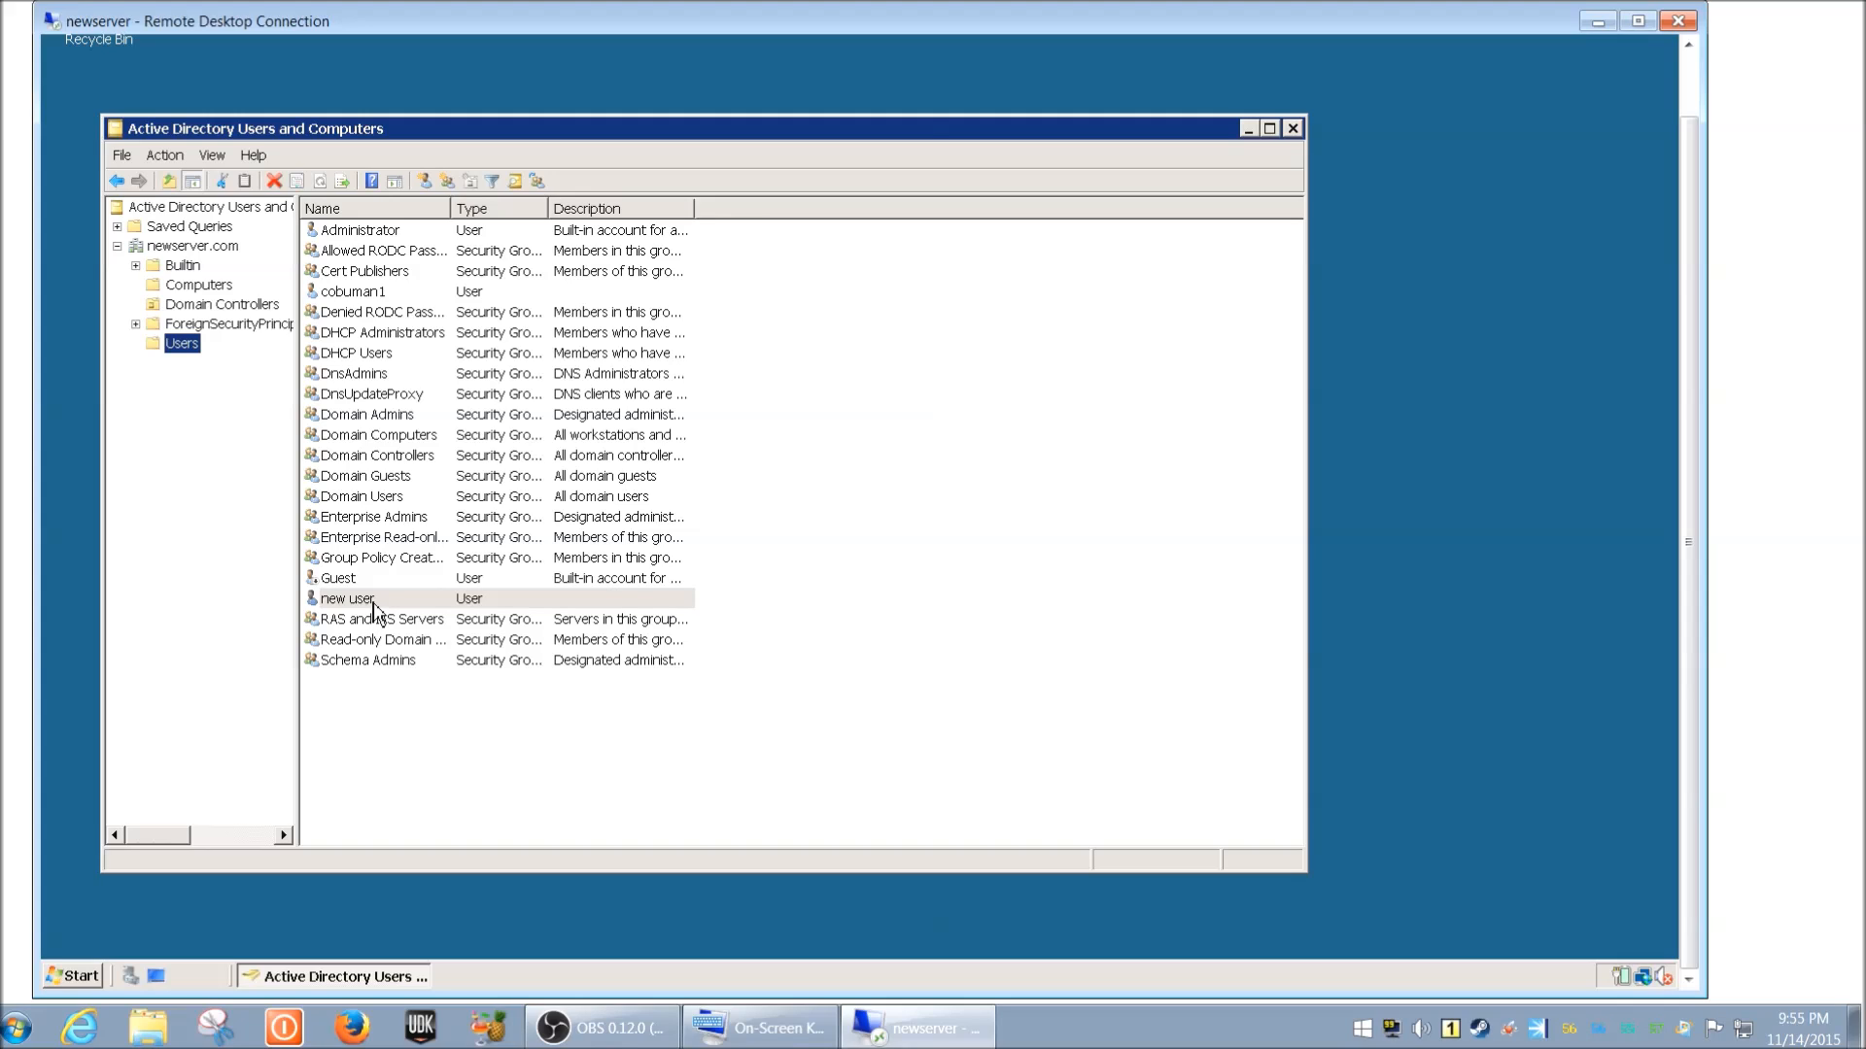
# Step: Open new user's properties and step through the Description, Telephone number and E-mail fields
pyautogui.doubleClick(375, 605)
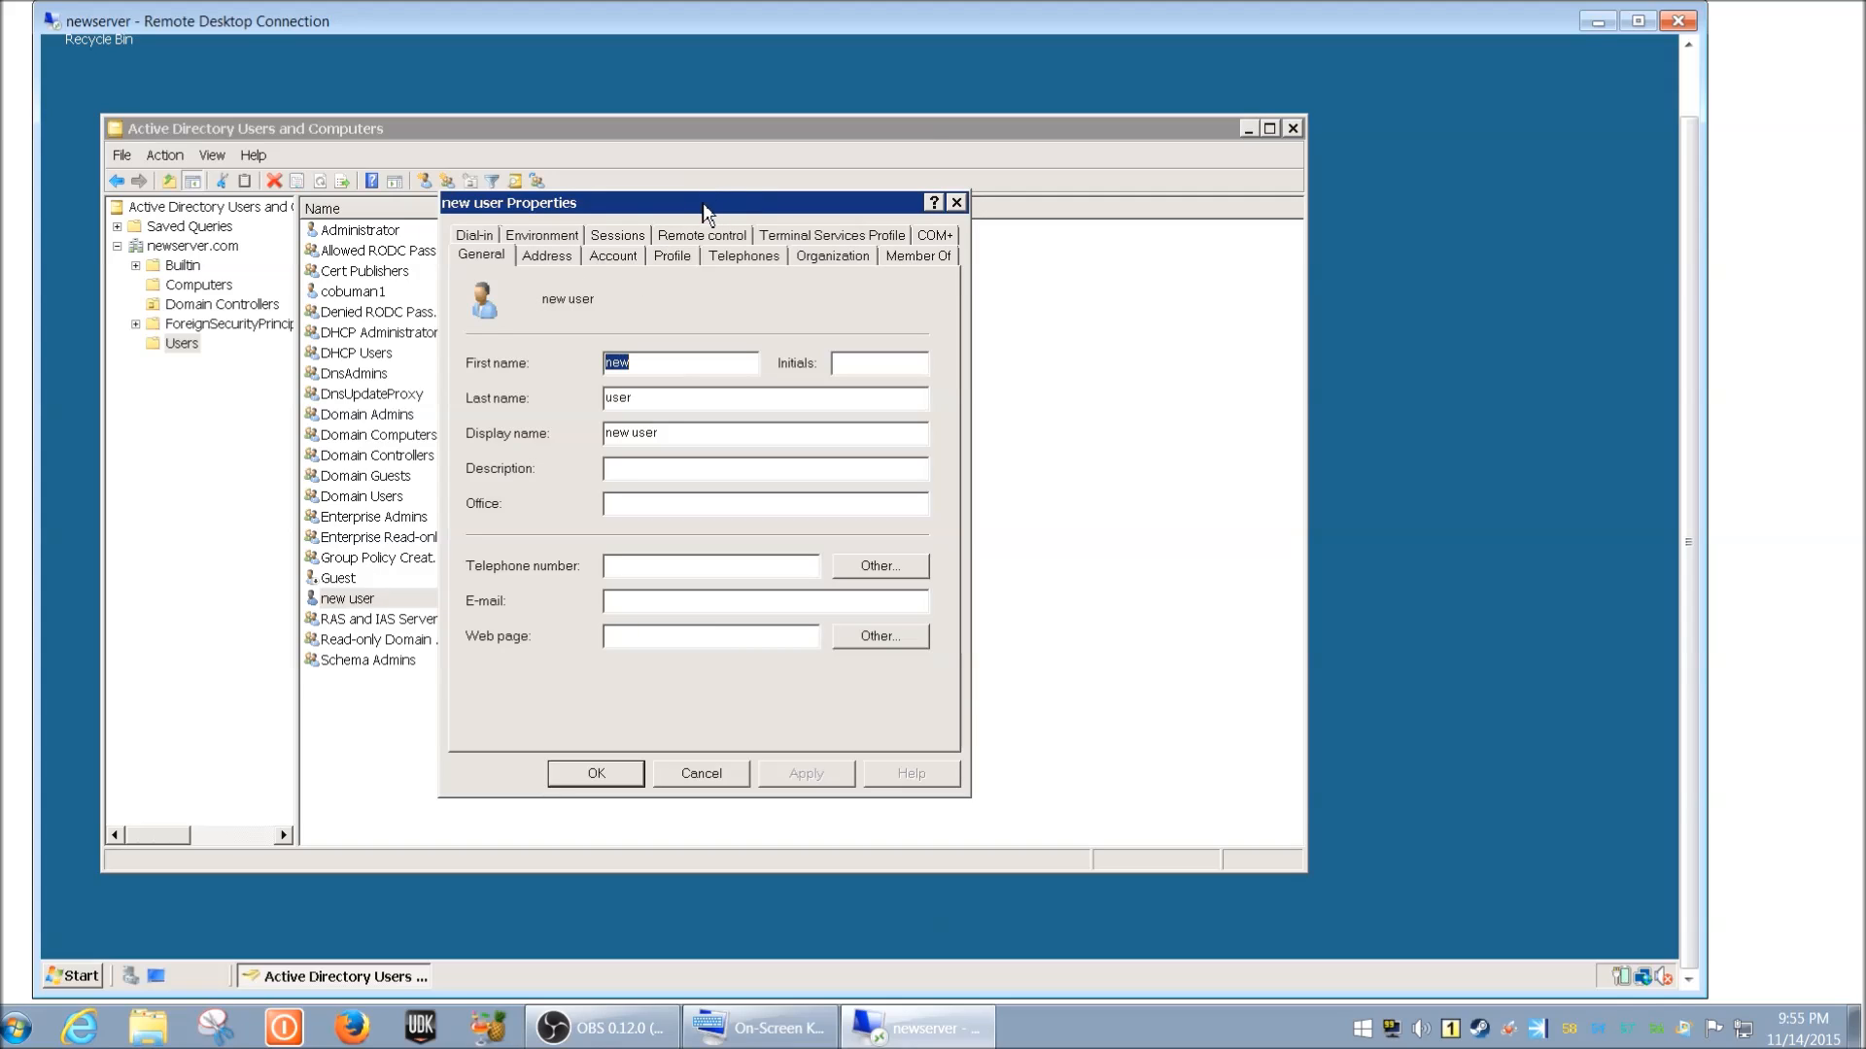
pyautogui.moveTo(708, 199); pyautogui.dragTo(635, 198)
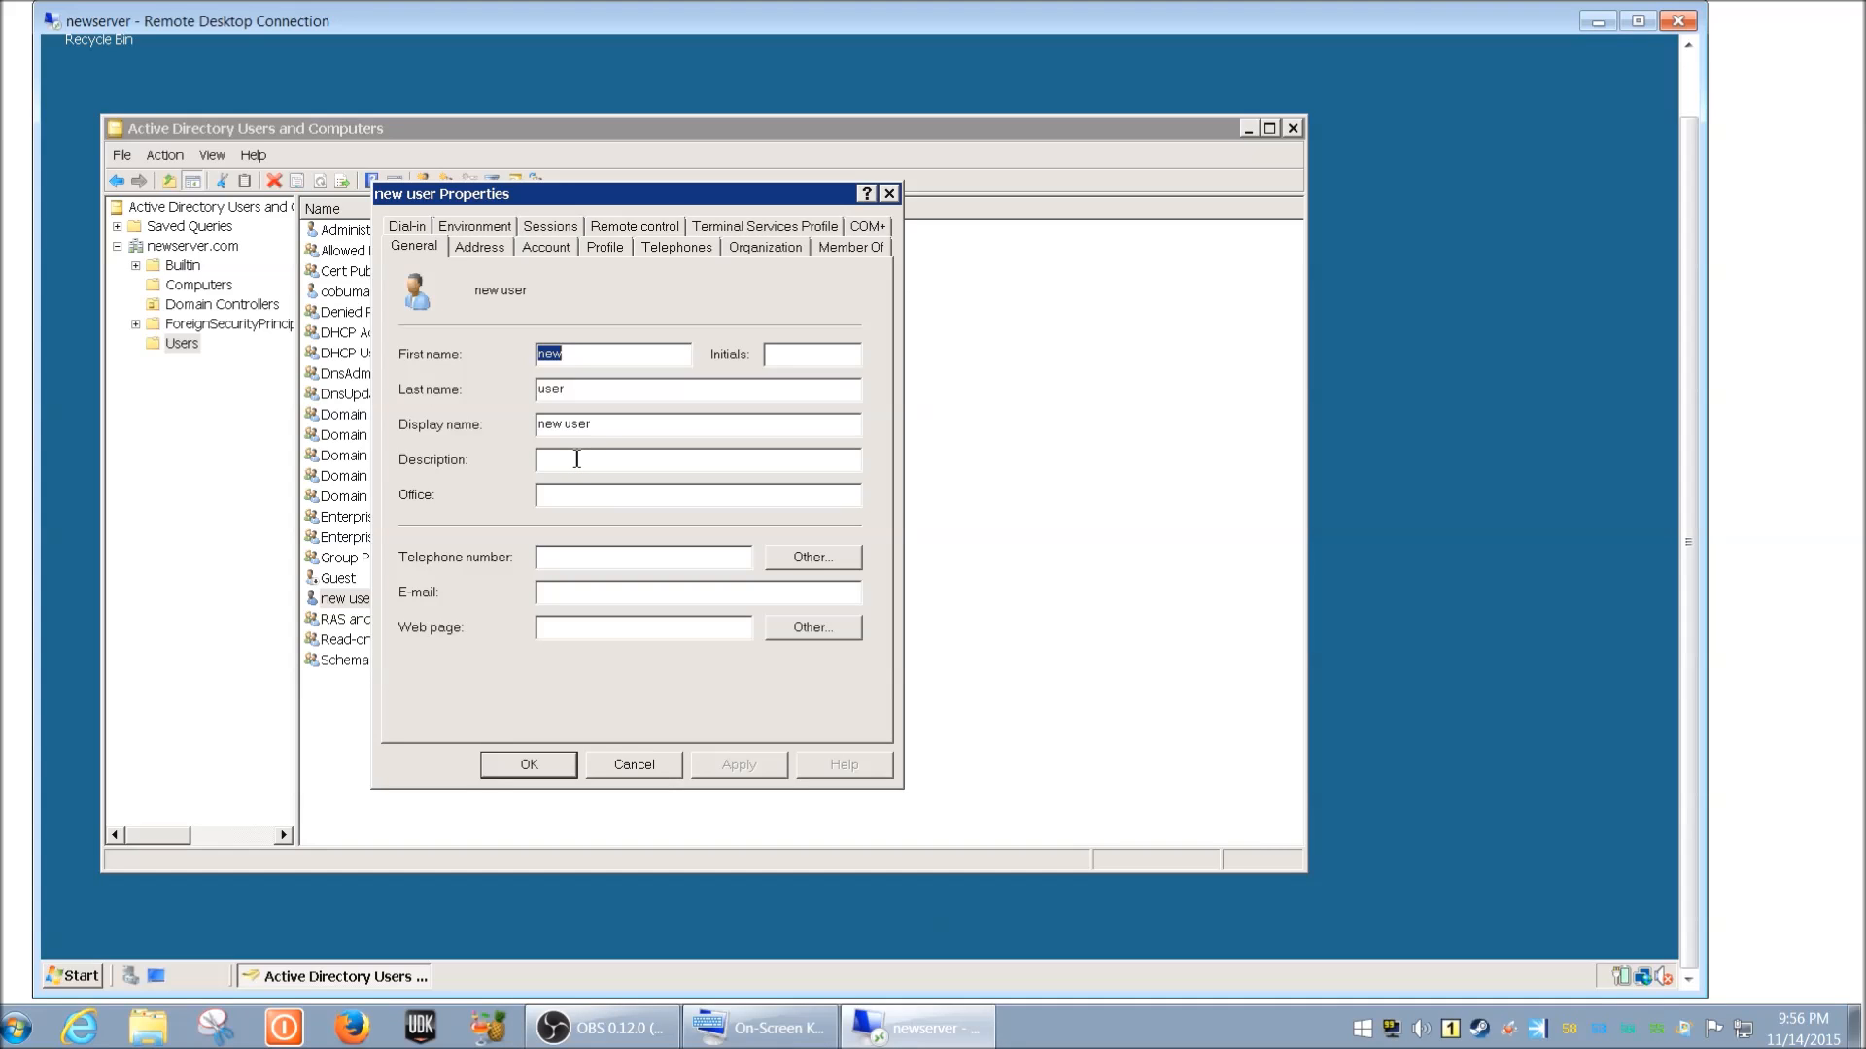
pyautogui.click(576, 458)
pyautogui.click(567, 556)
pyautogui.click(566, 591)
# Step: On the Account tab, toggle 'Unlock account' twice, applying the change each time
pyautogui.click(556, 250)
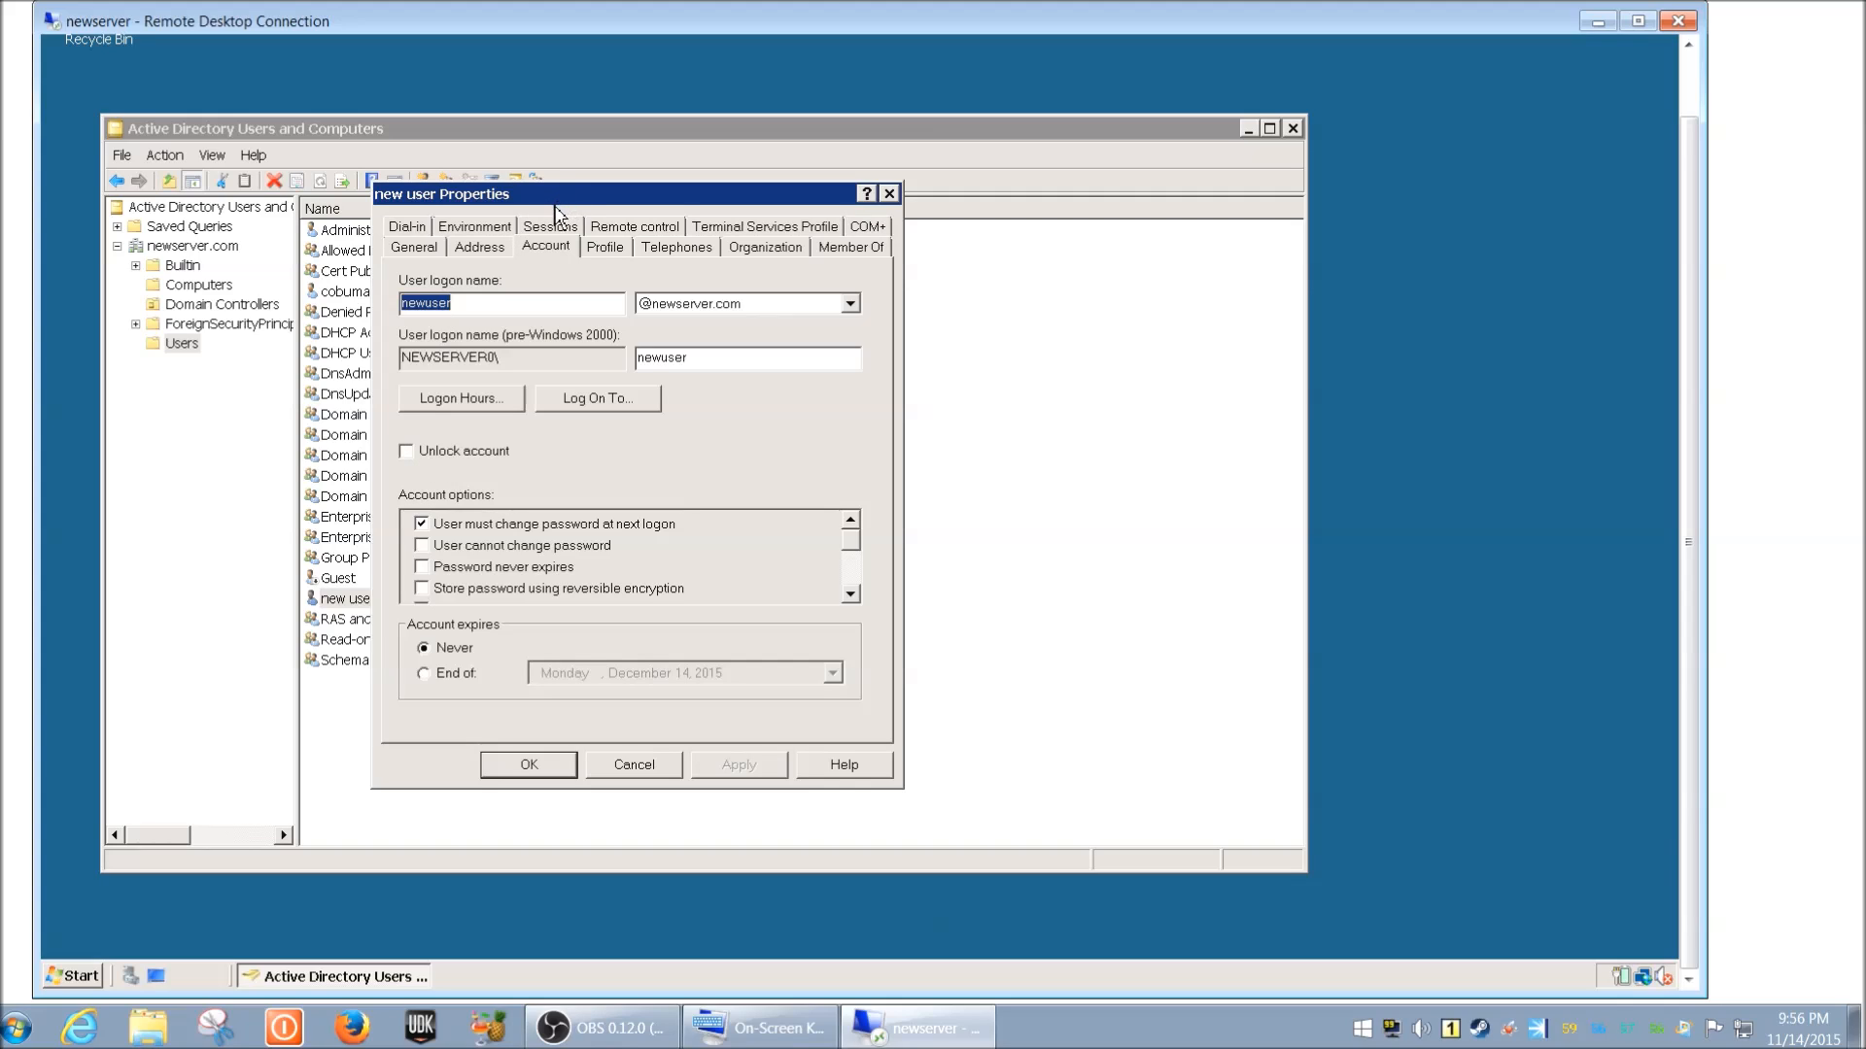
pyautogui.click(407, 452)
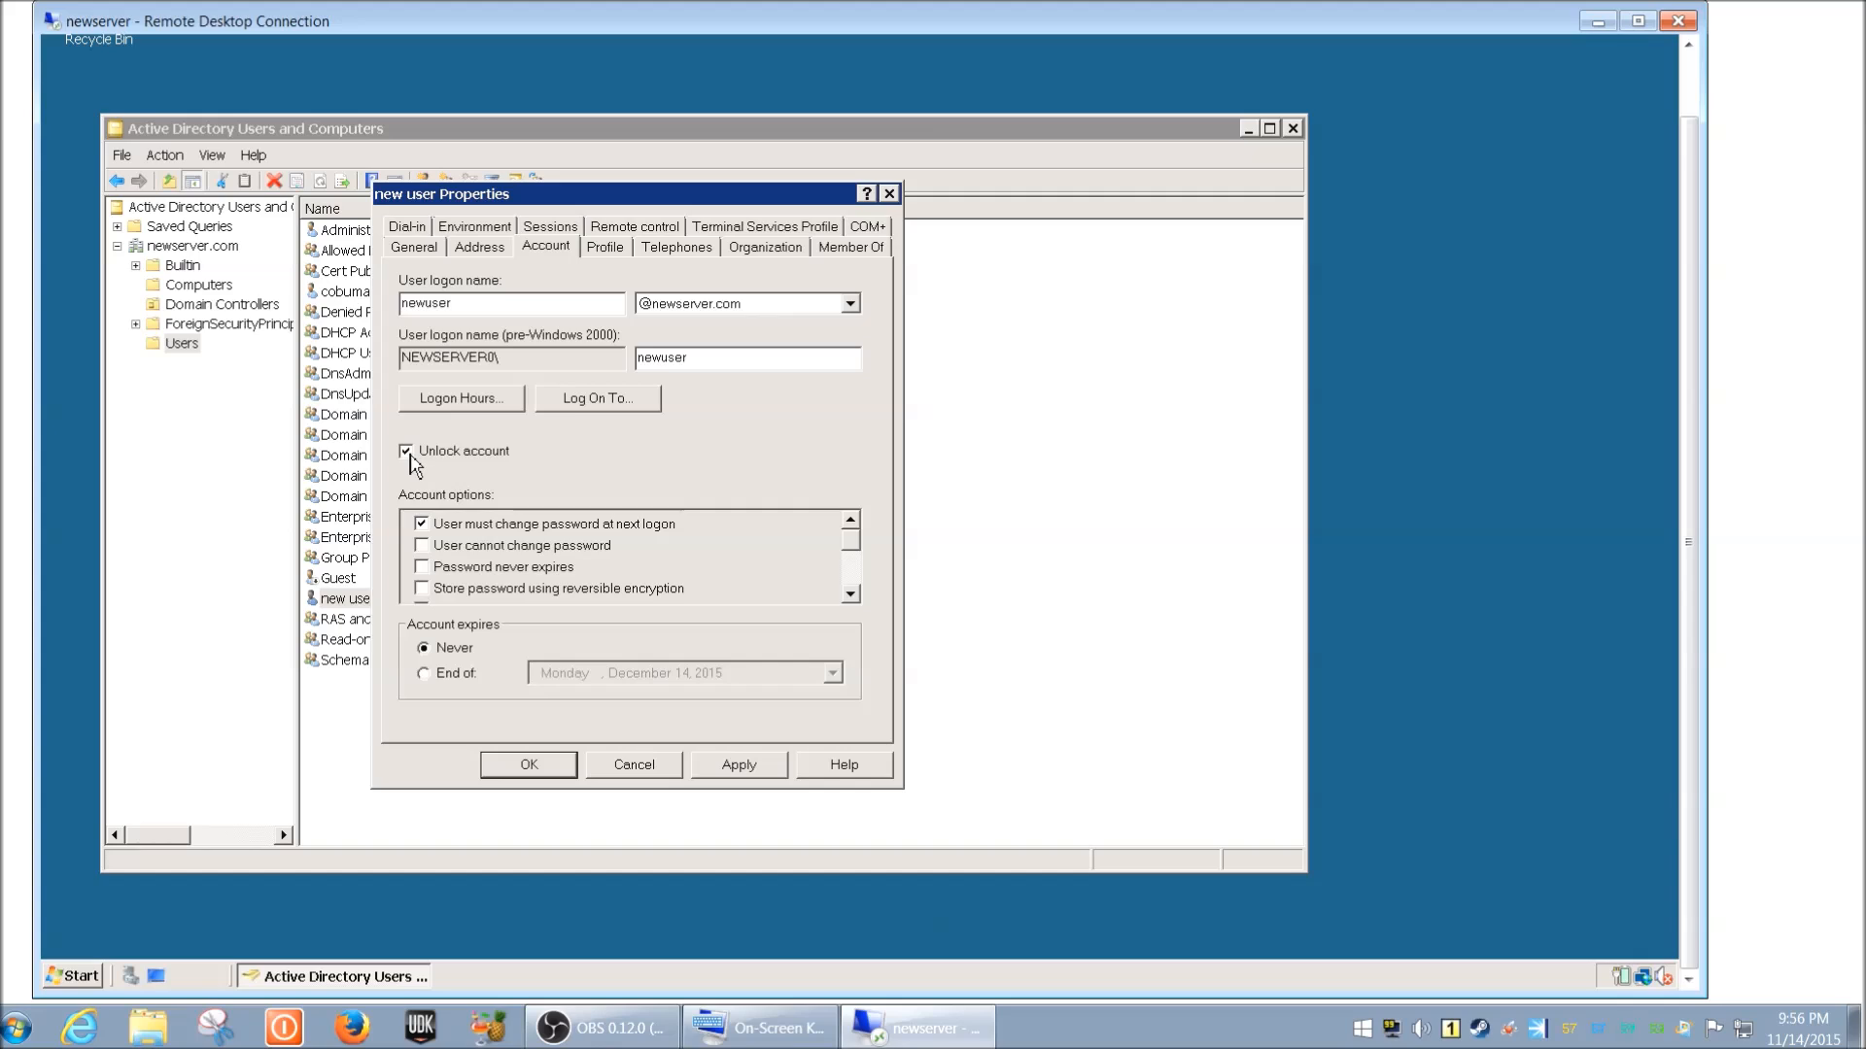
pyautogui.click(746, 773)
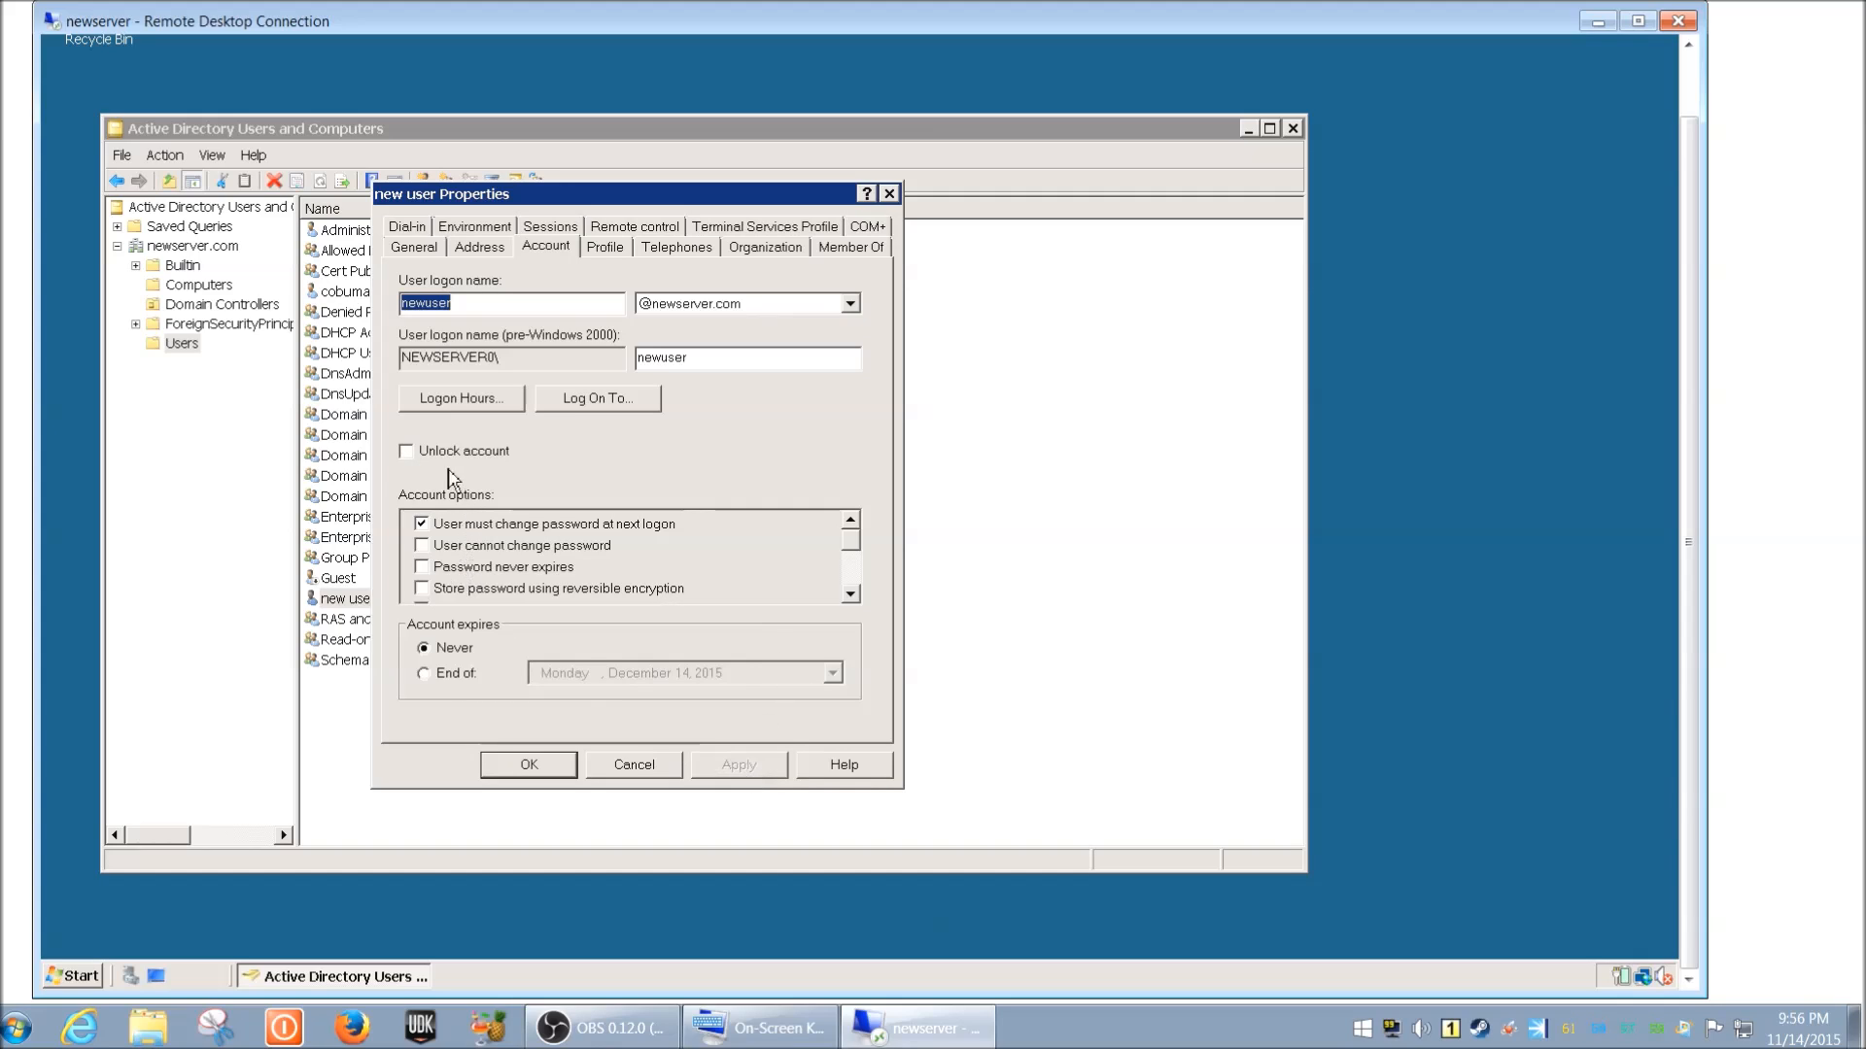
pyautogui.click(407, 452)
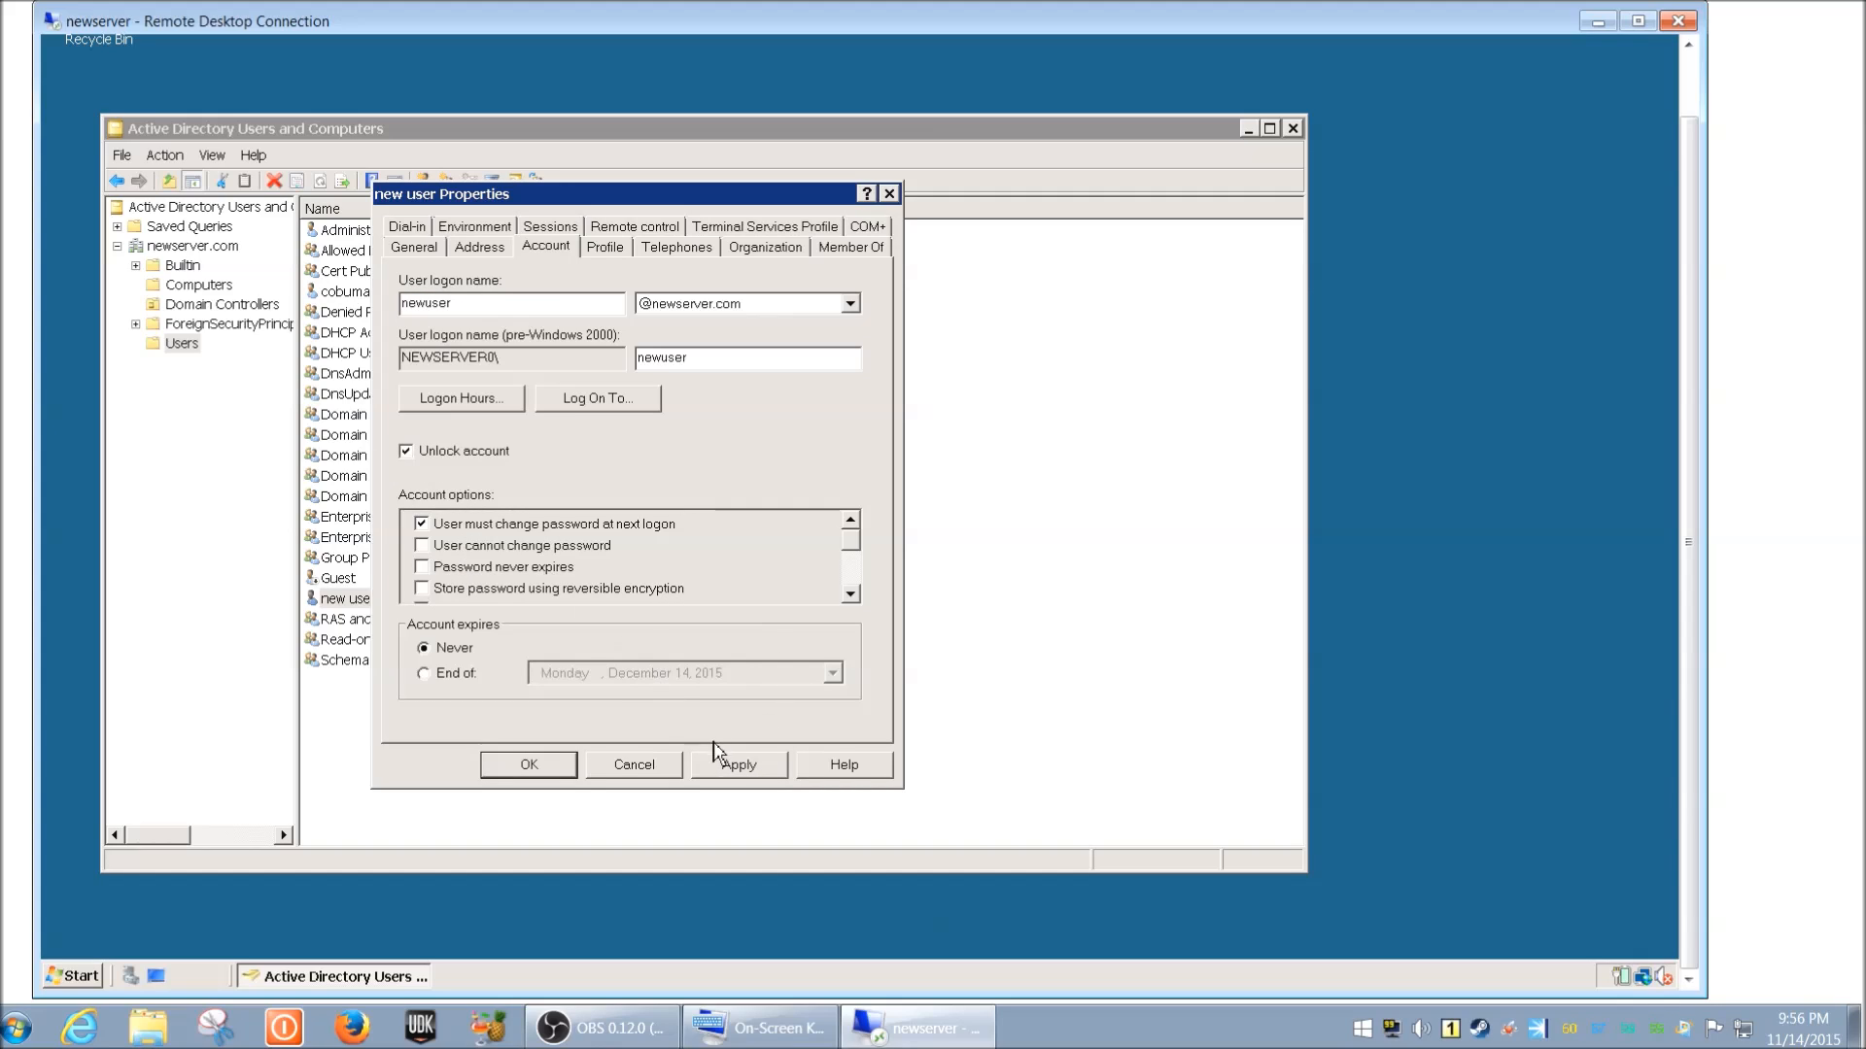
pyautogui.click(742, 775)
pyautogui.moveTo(853, 541); pyautogui.dragTo(852, 563)
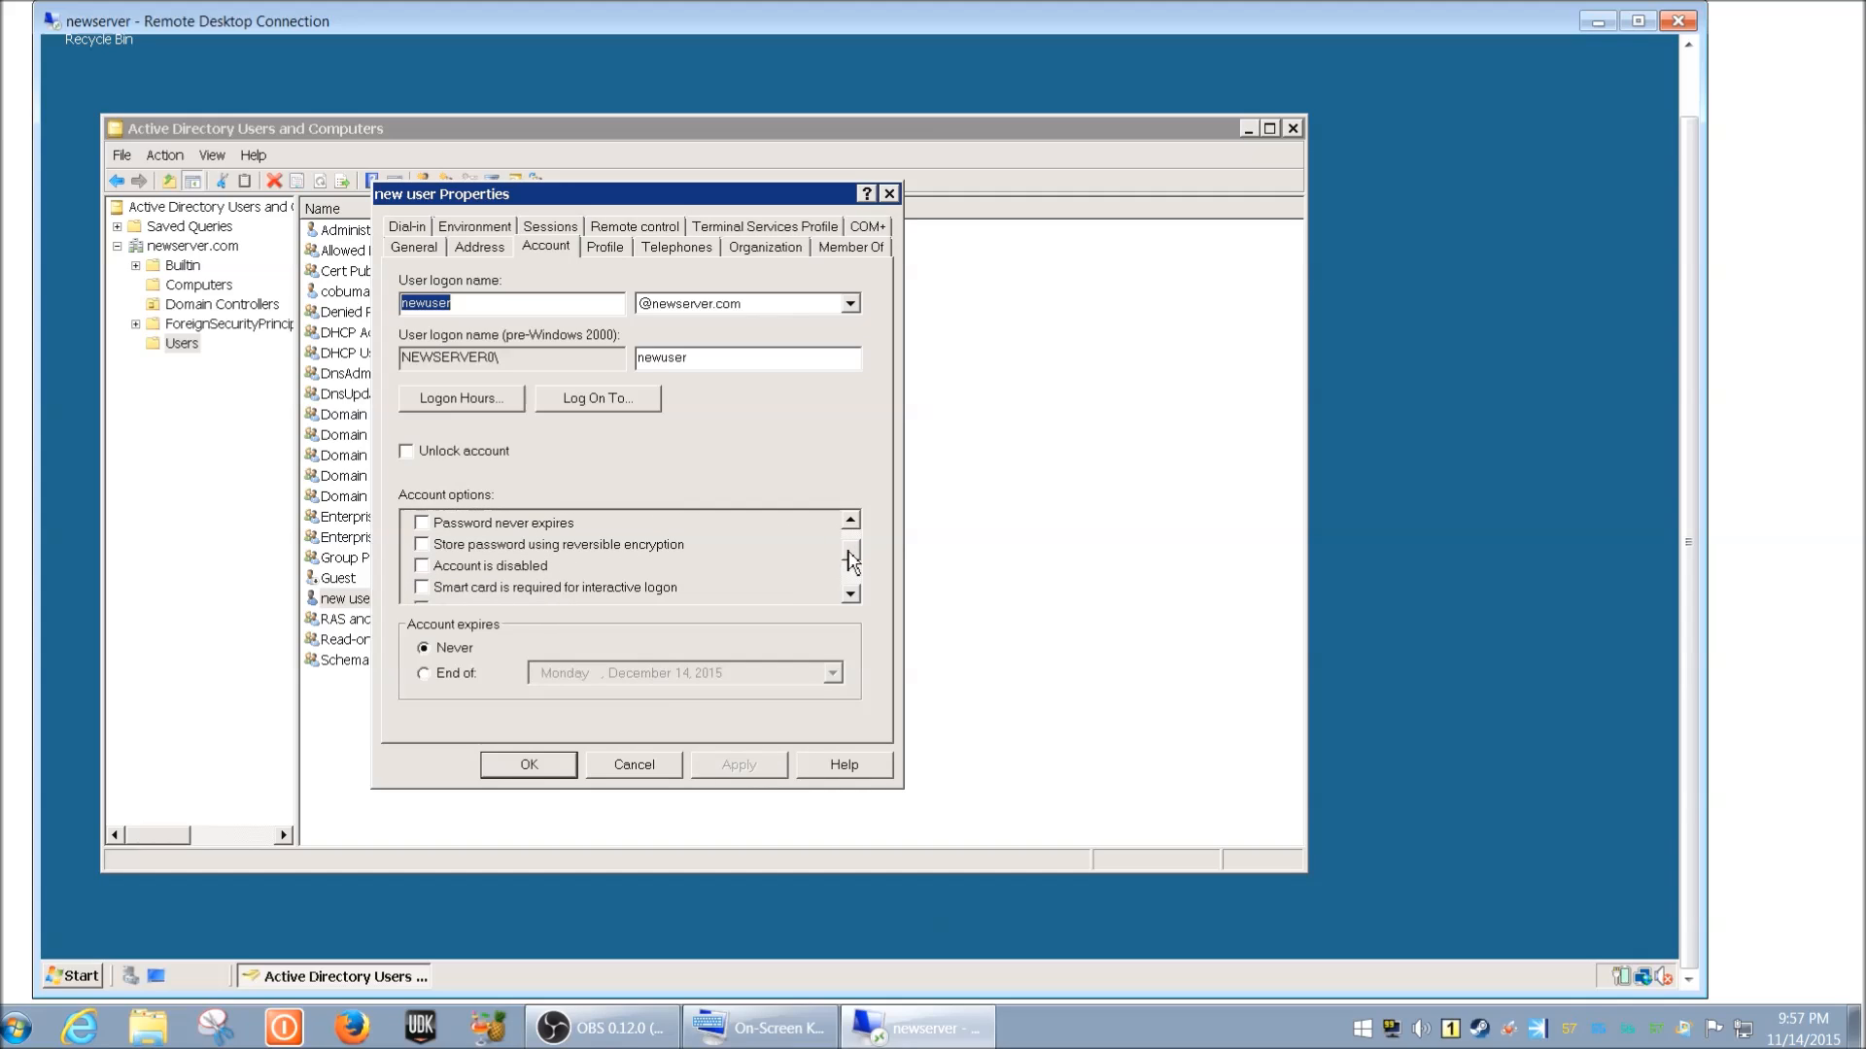
pyautogui.click(424, 567)
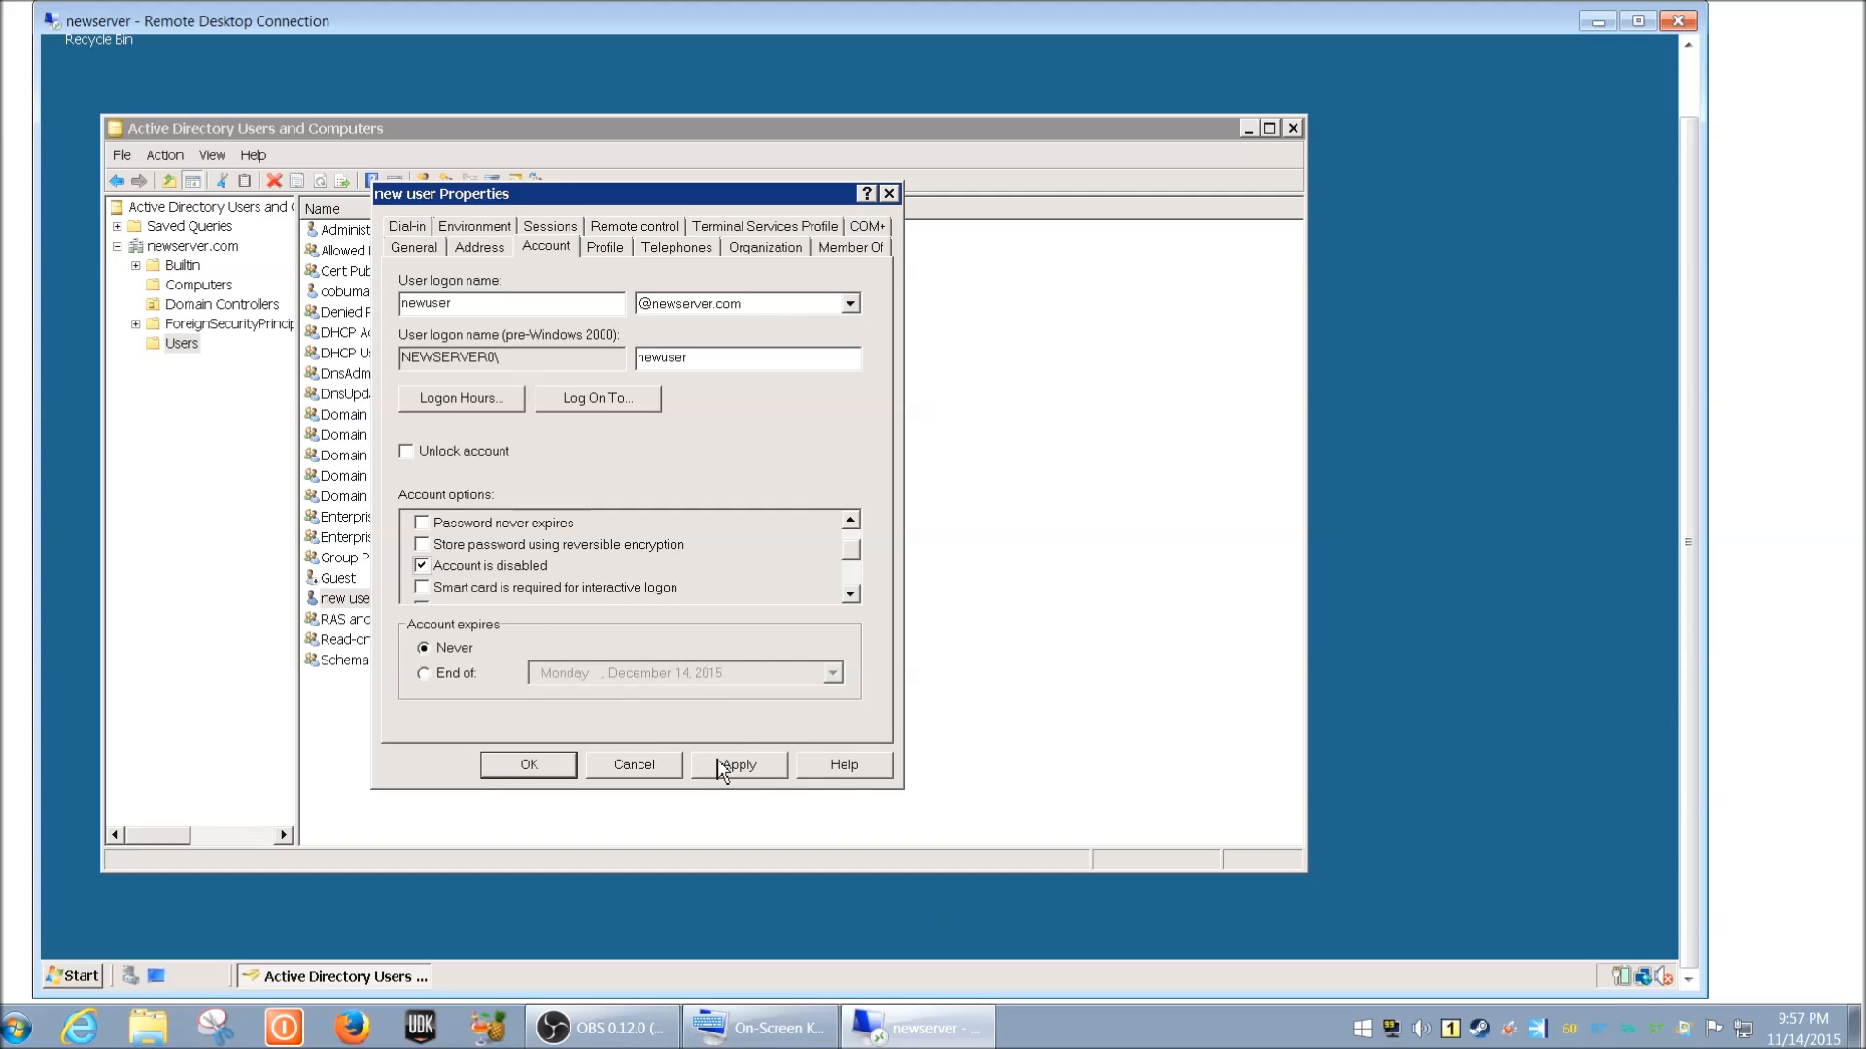
pyautogui.click(725, 766)
pyautogui.click(425, 567)
pyautogui.click(740, 766)
# Step: Show the Profile tab of new user's properties
pyautogui.click(614, 255)
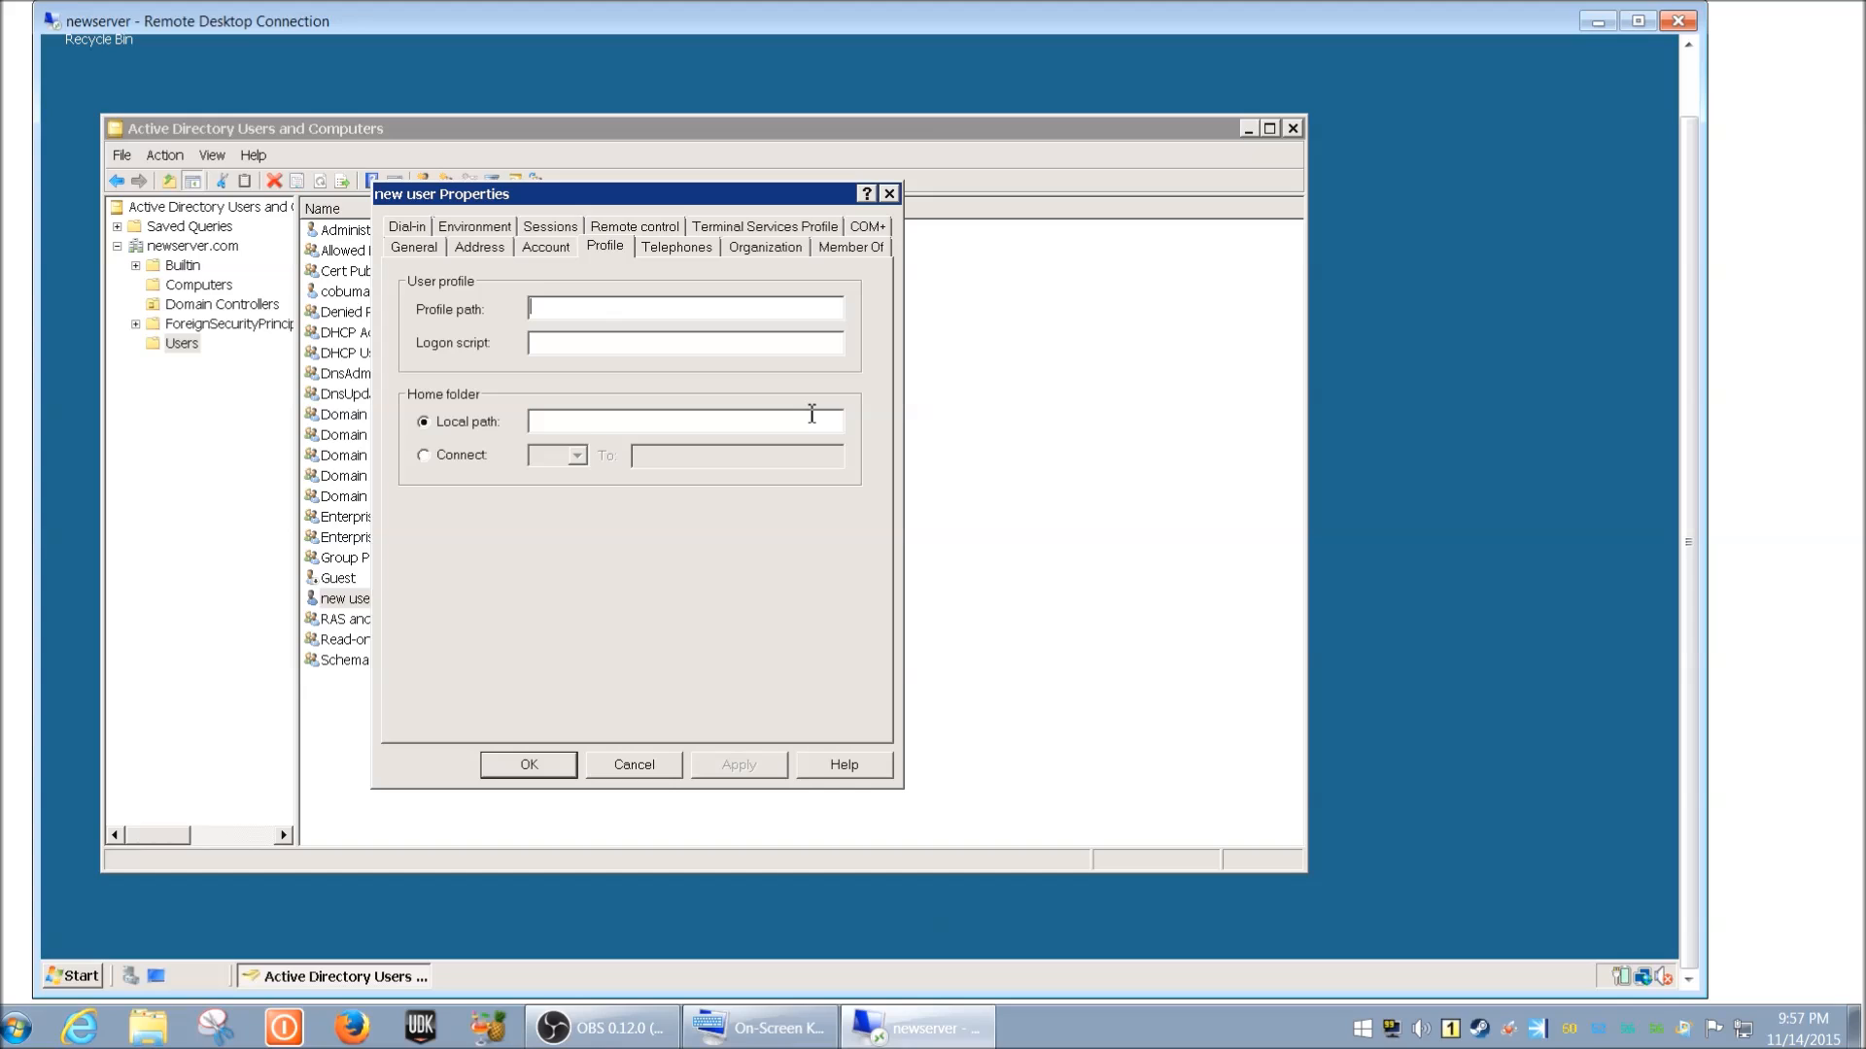
# Step: Browse through Computer and Local Disk (C:) to the C:\Users folder
pyautogui.click(73, 982)
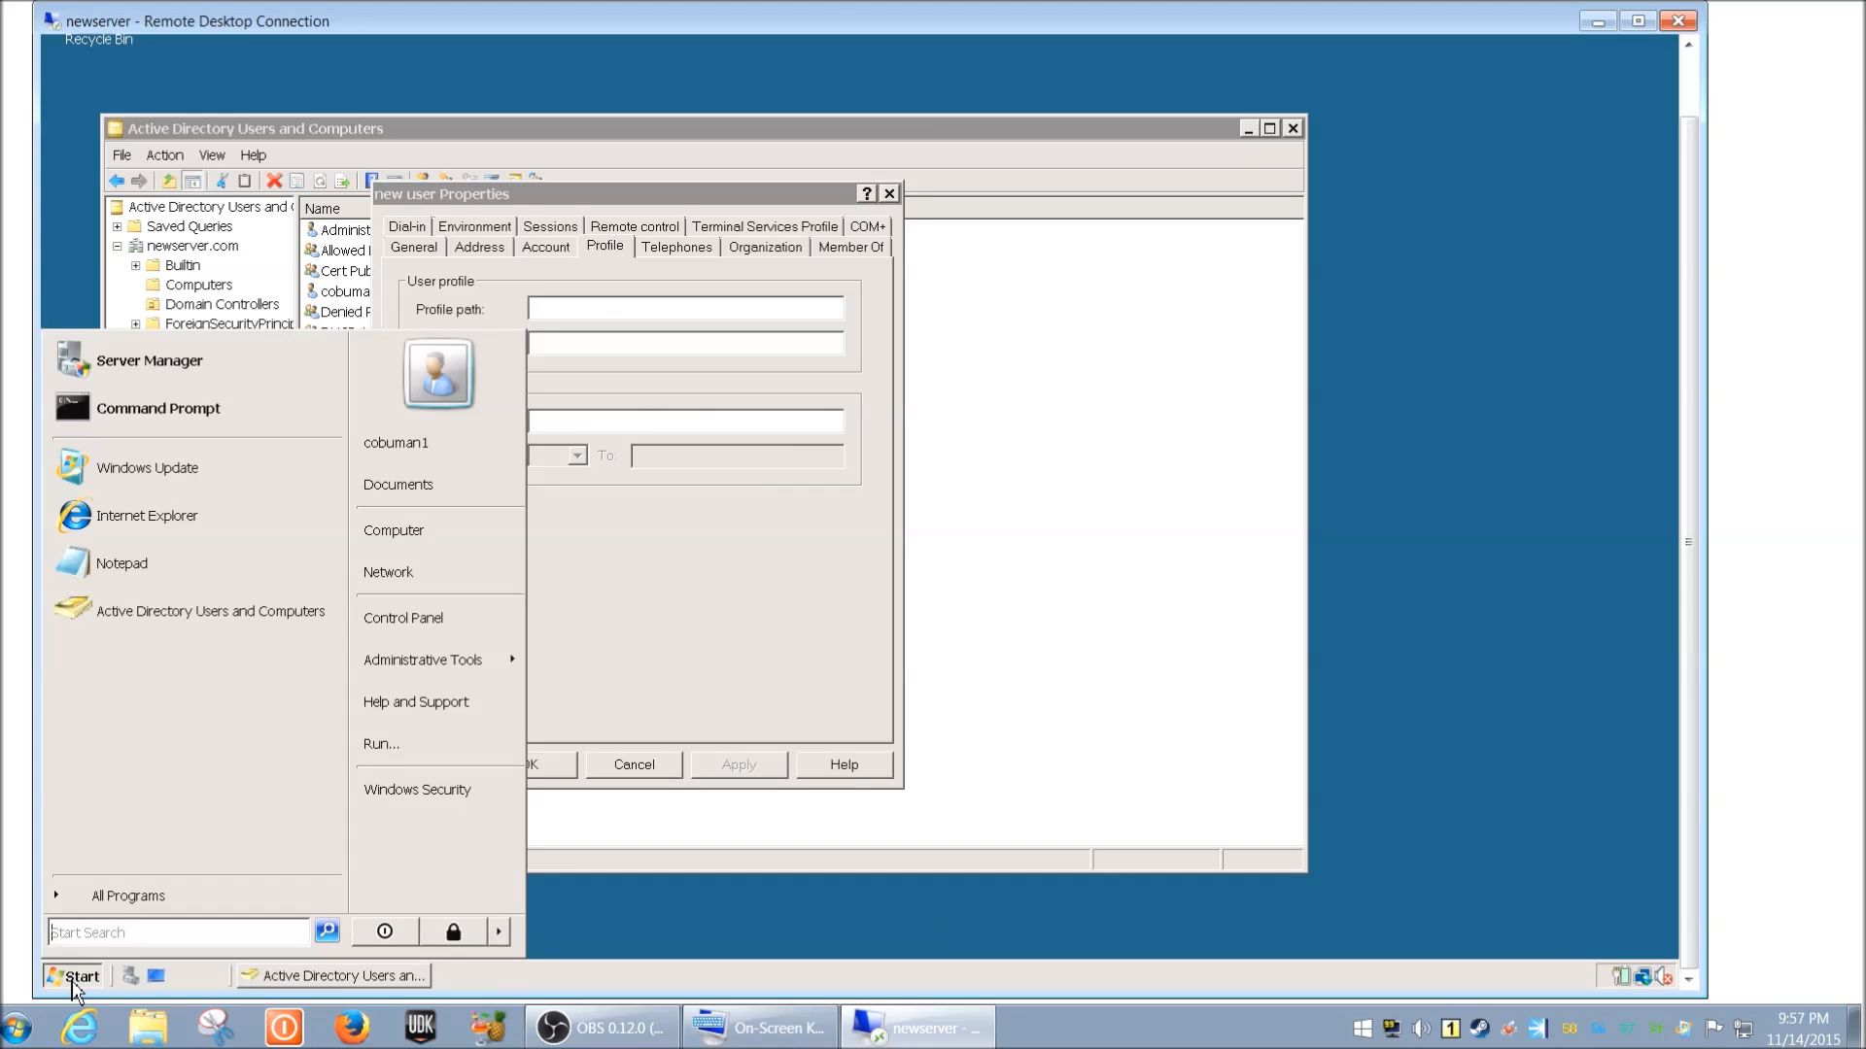
pyautogui.click(430, 534)
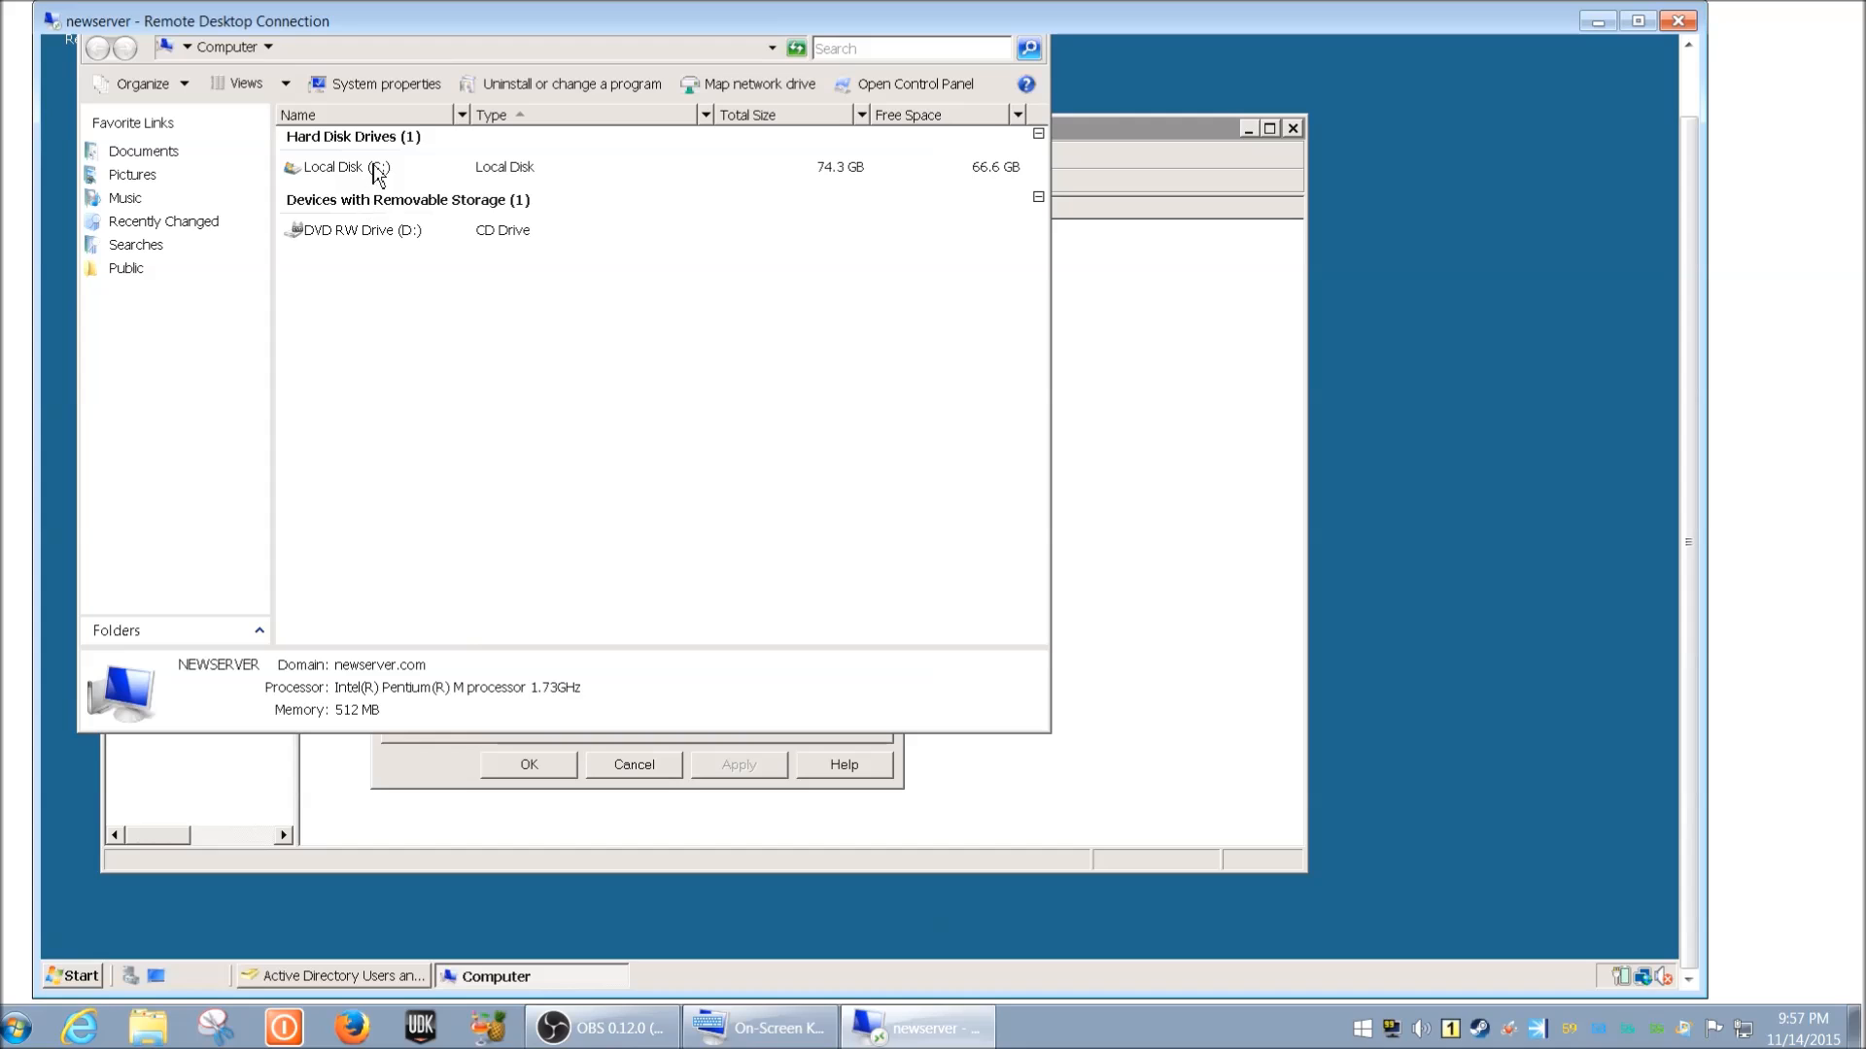
pyautogui.doubleClick(339, 169)
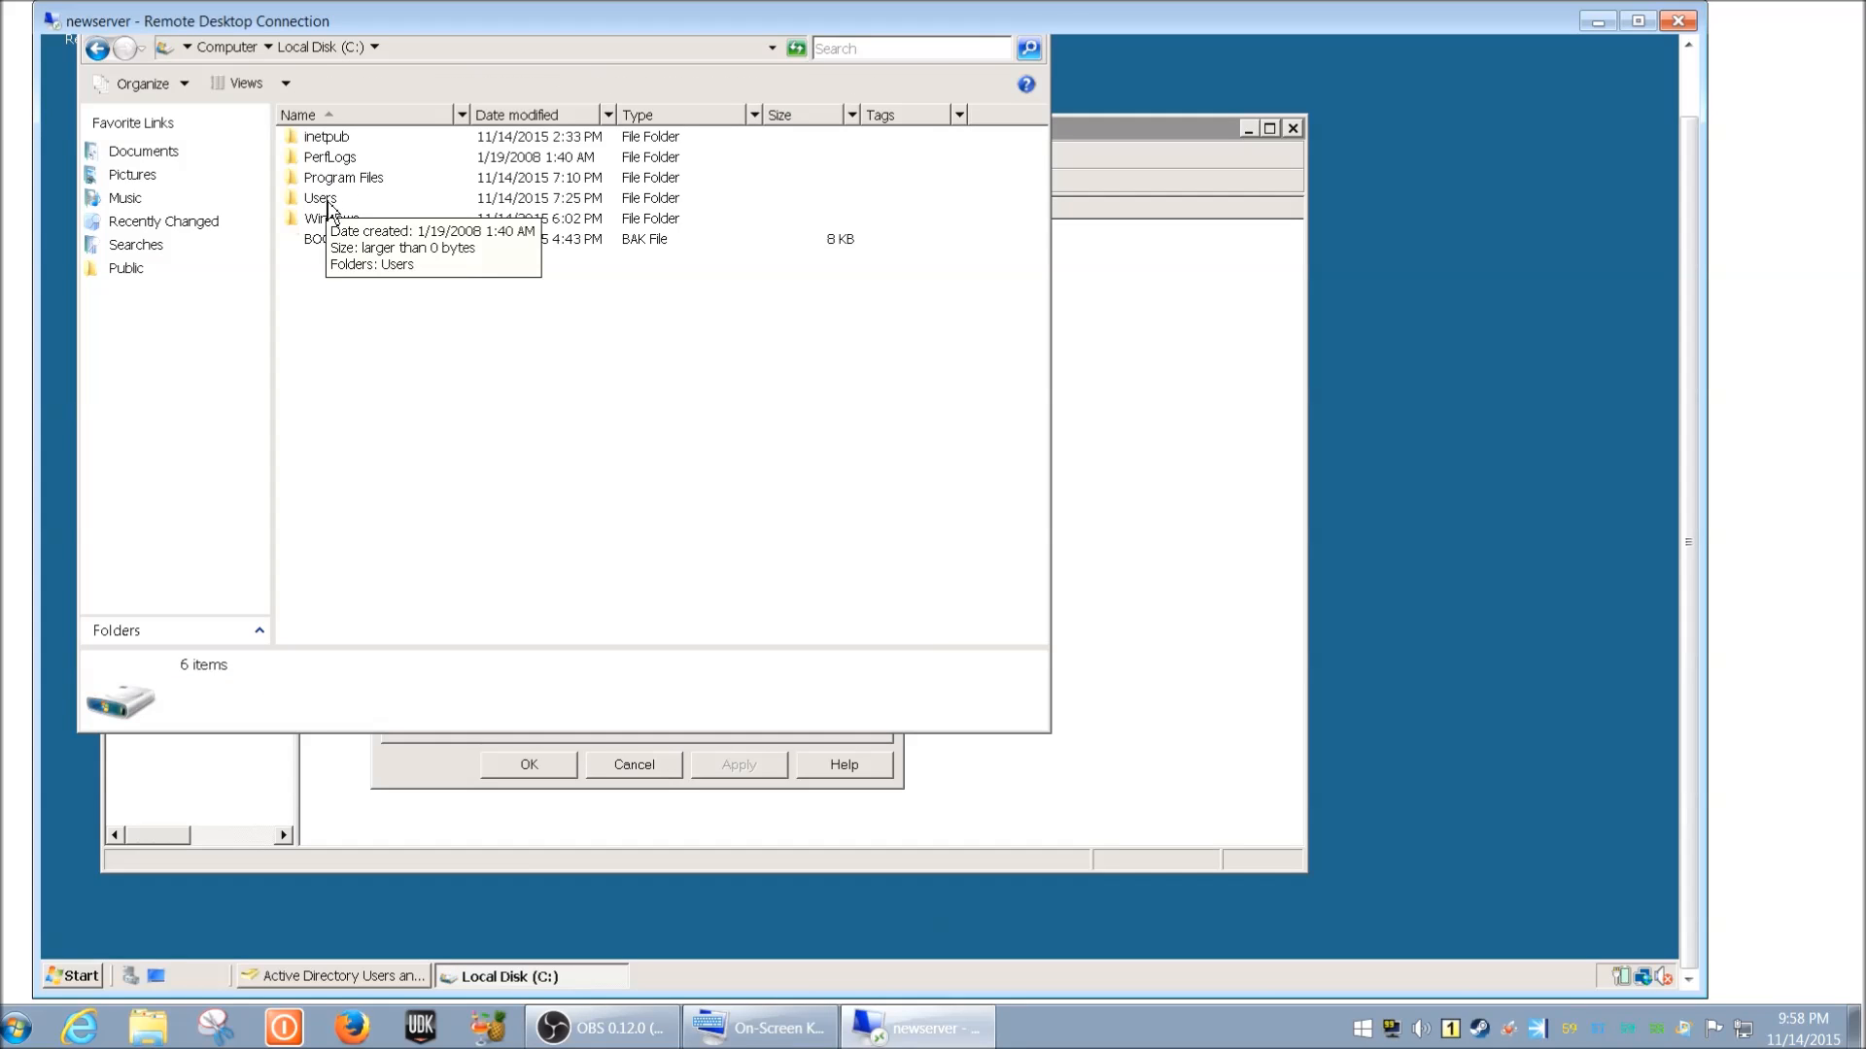
pyautogui.doubleClick(320, 198)
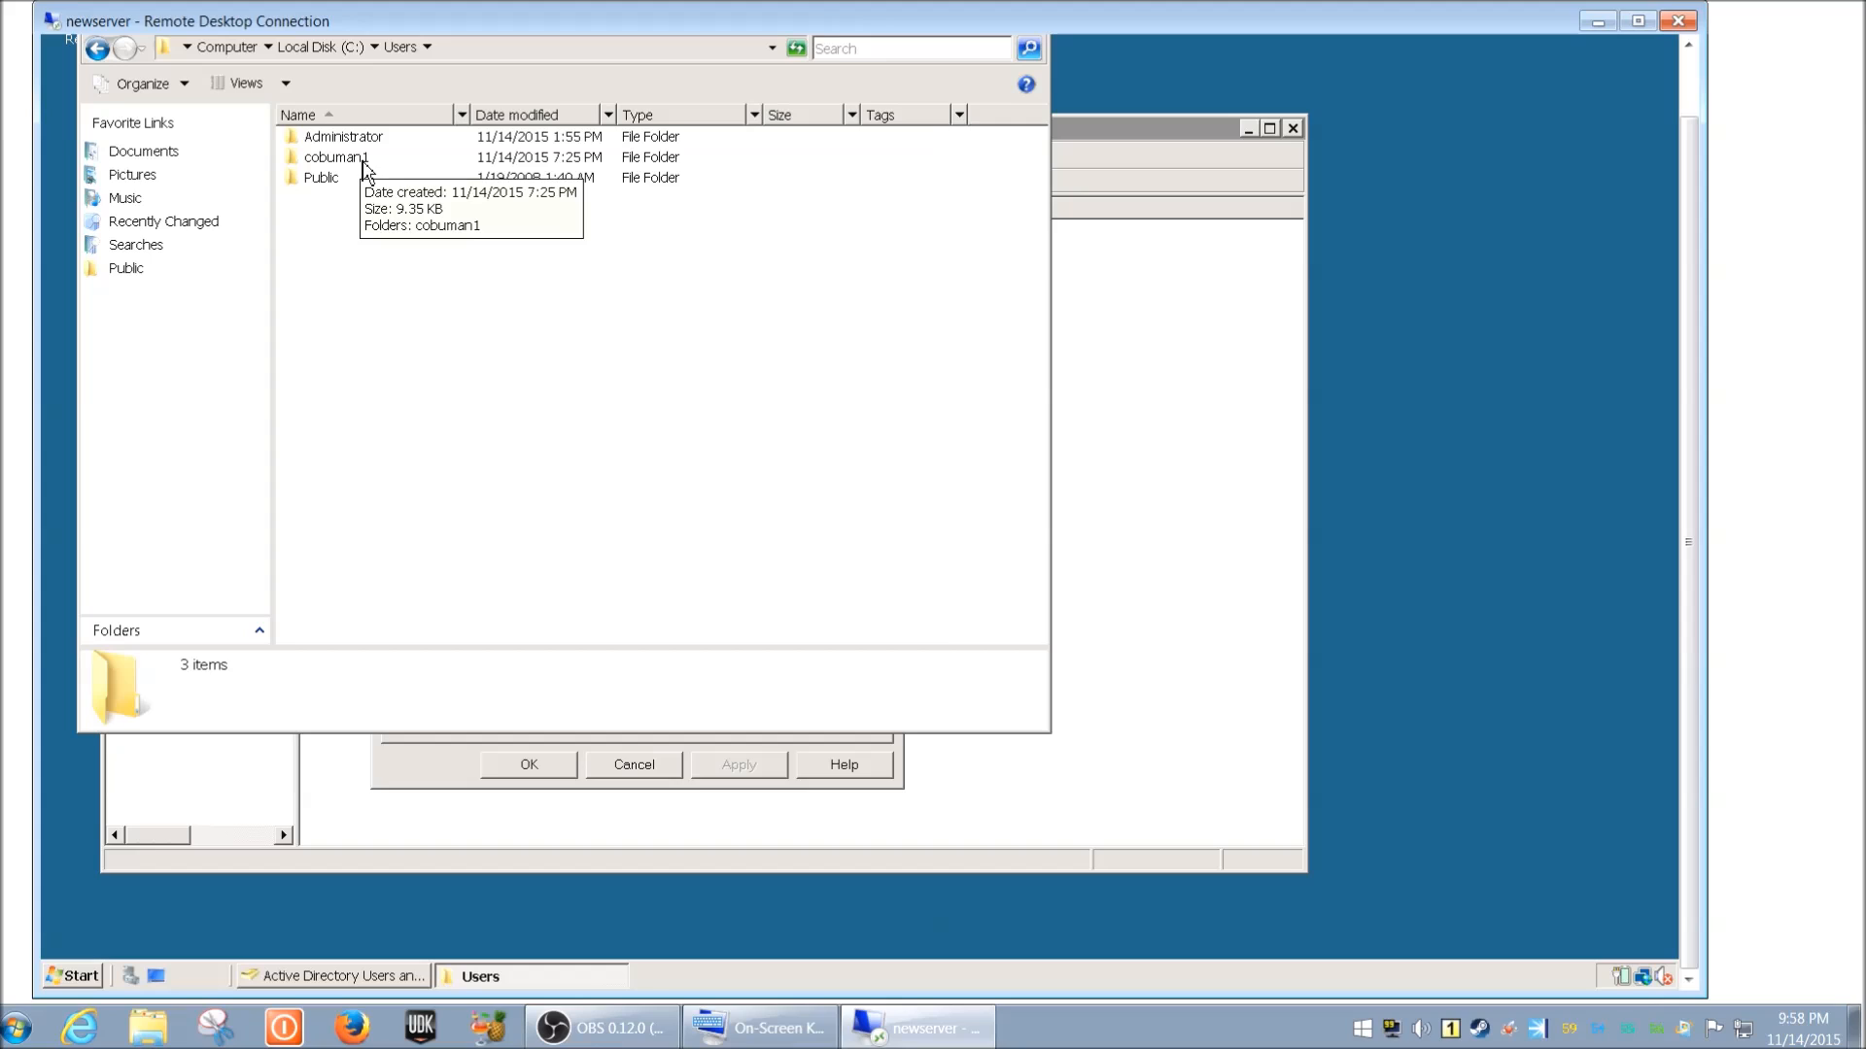
# Step: Open the cobuman1 folder to view its profile subfolders, then return to new user's properties
pyautogui.click(365, 171)
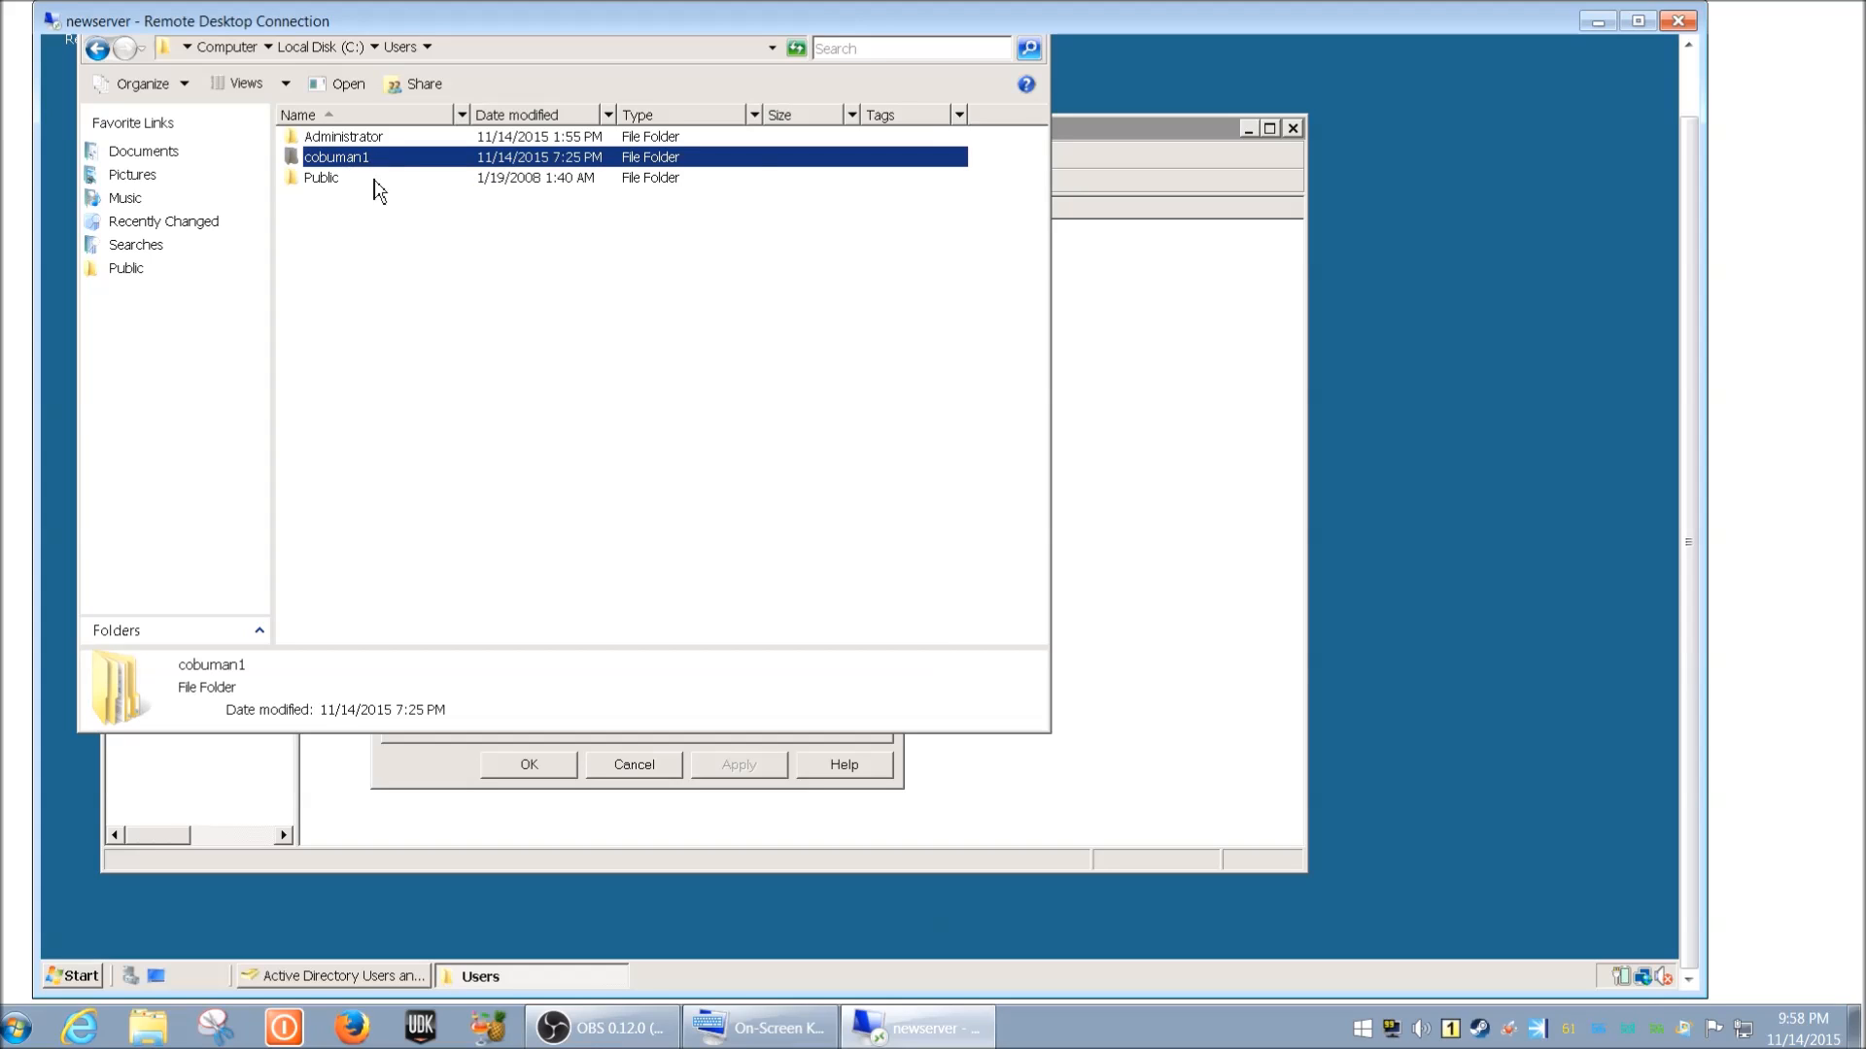
pyautogui.click(425, 779)
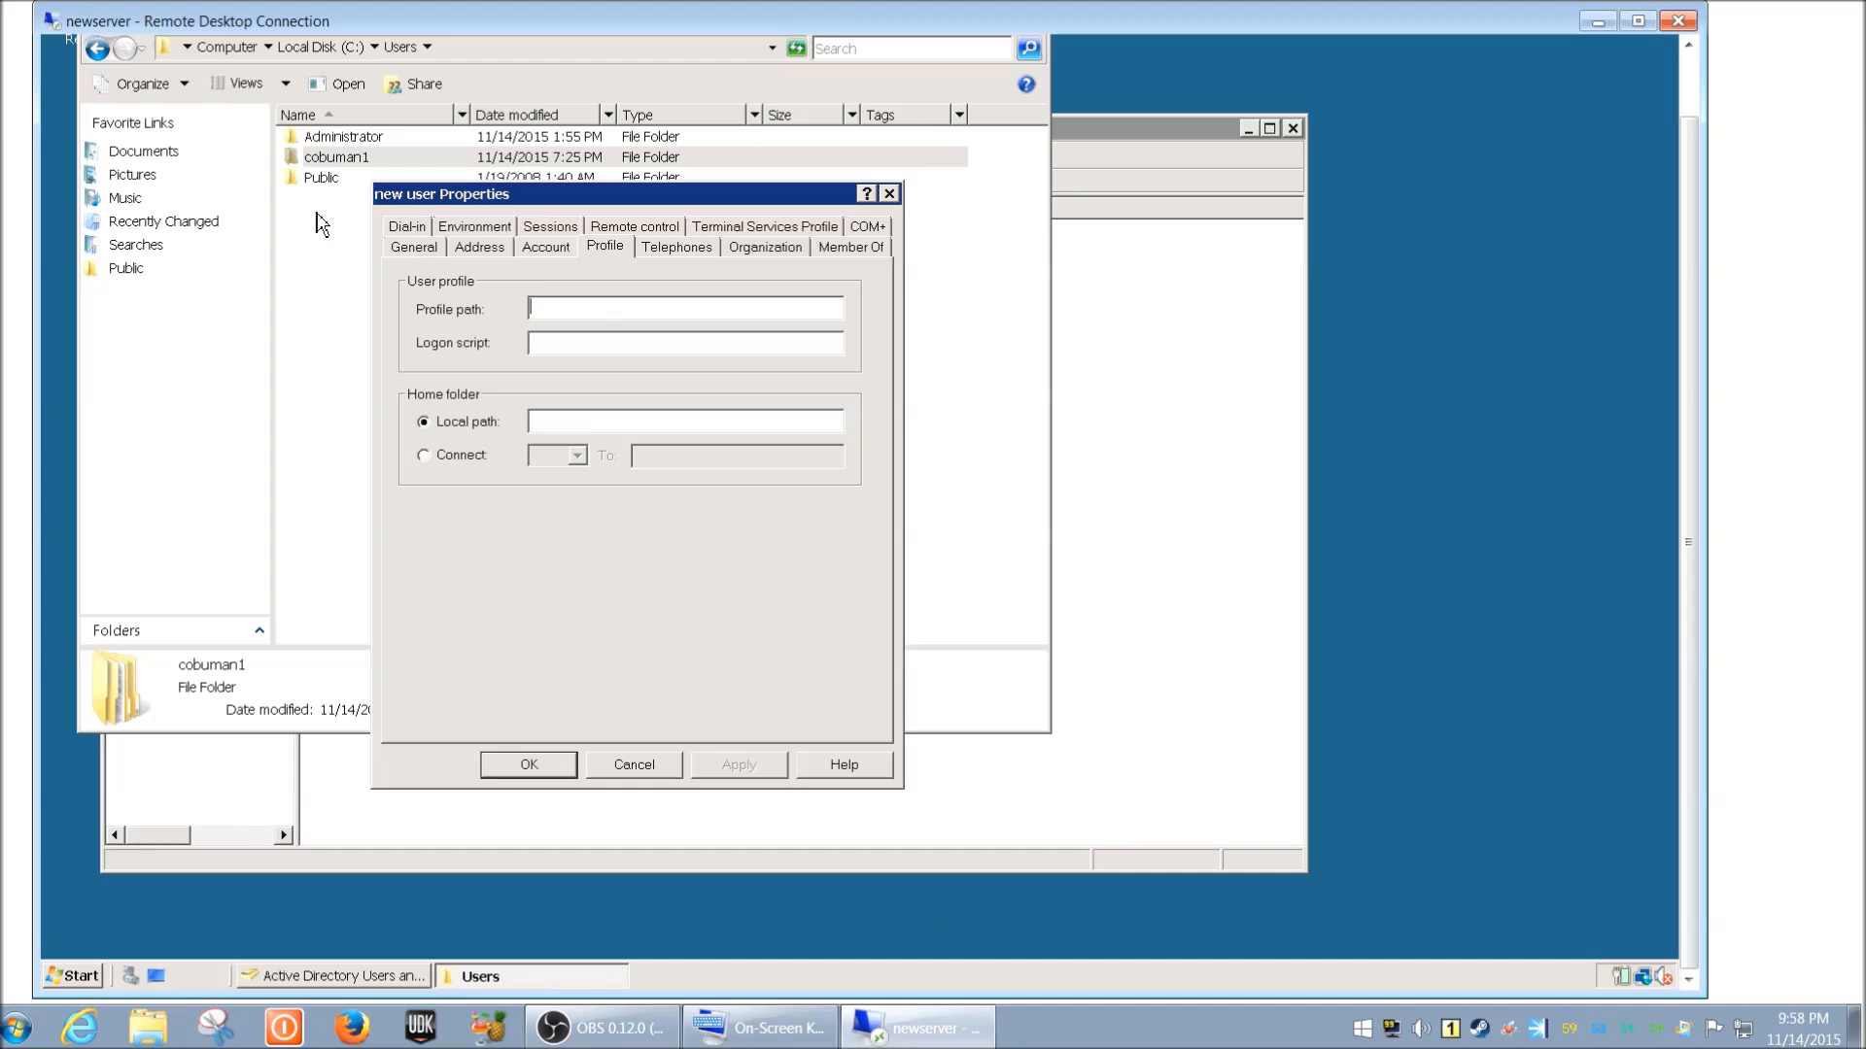
pyautogui.click(351, 164)
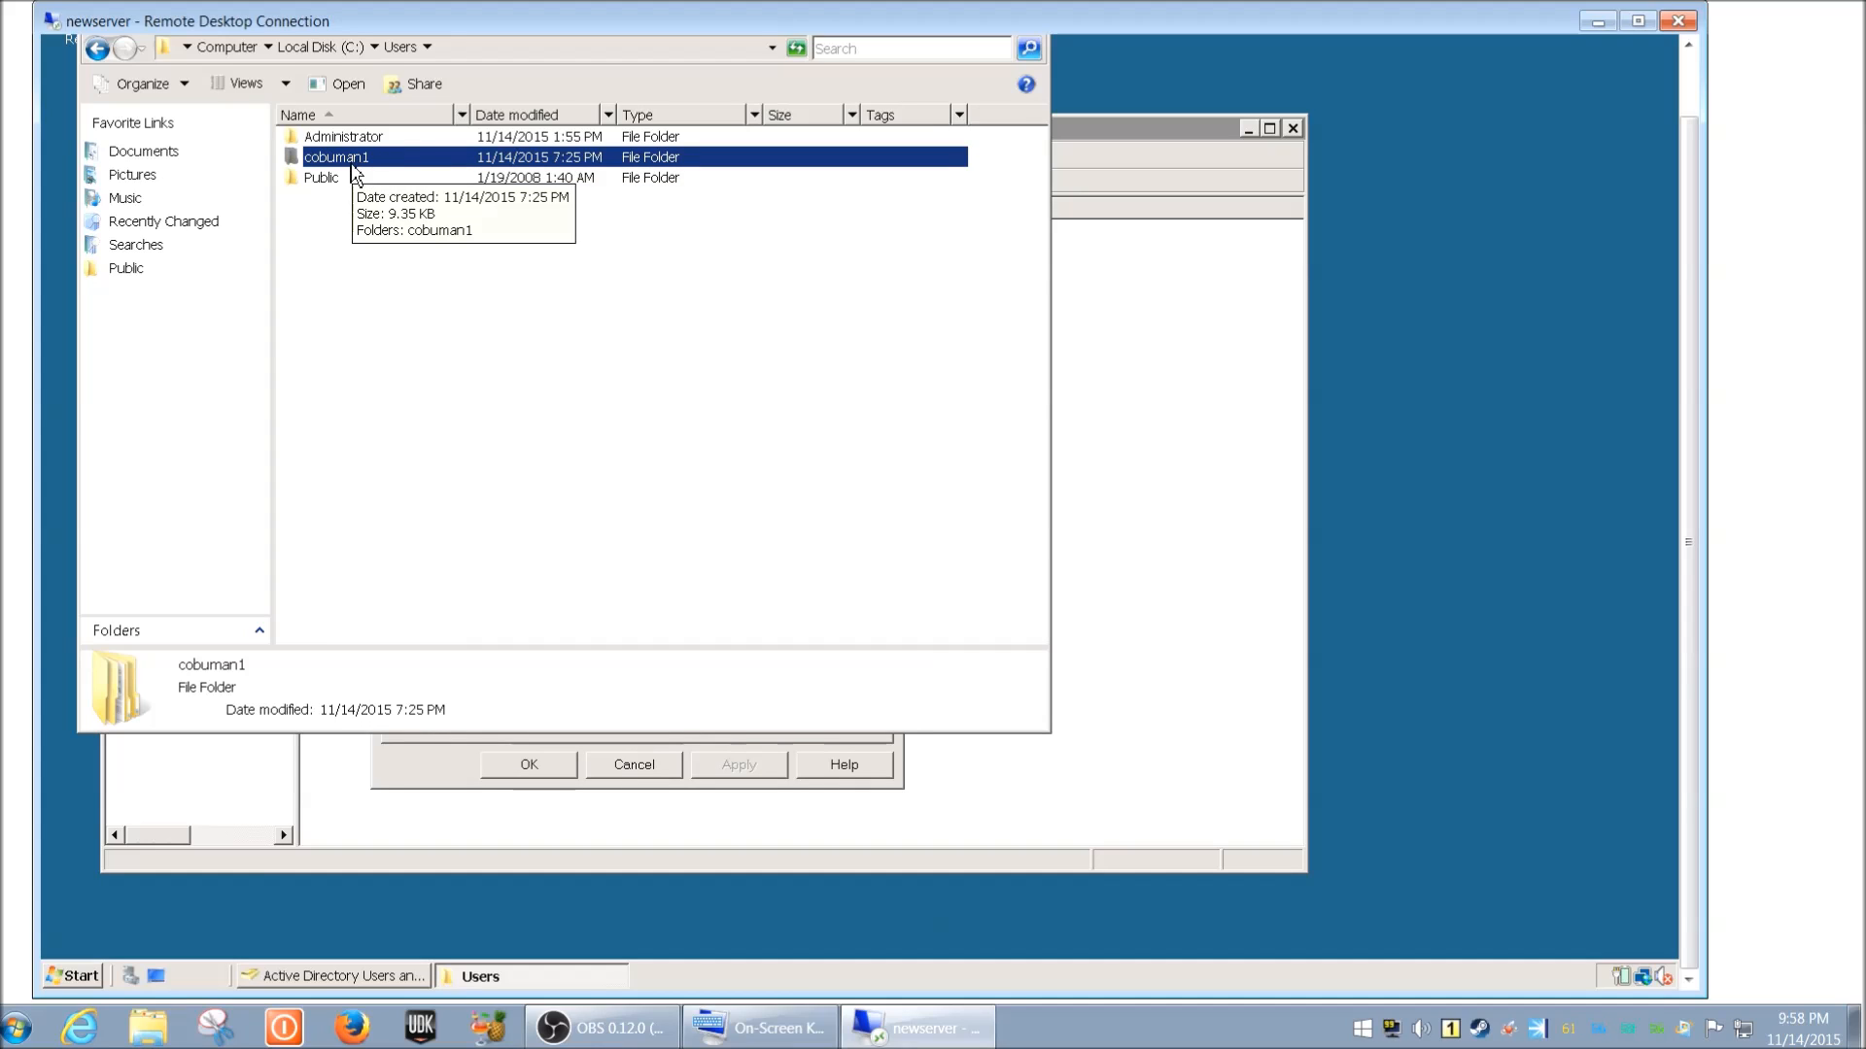
pyautogui.doubleClick(352, 161)
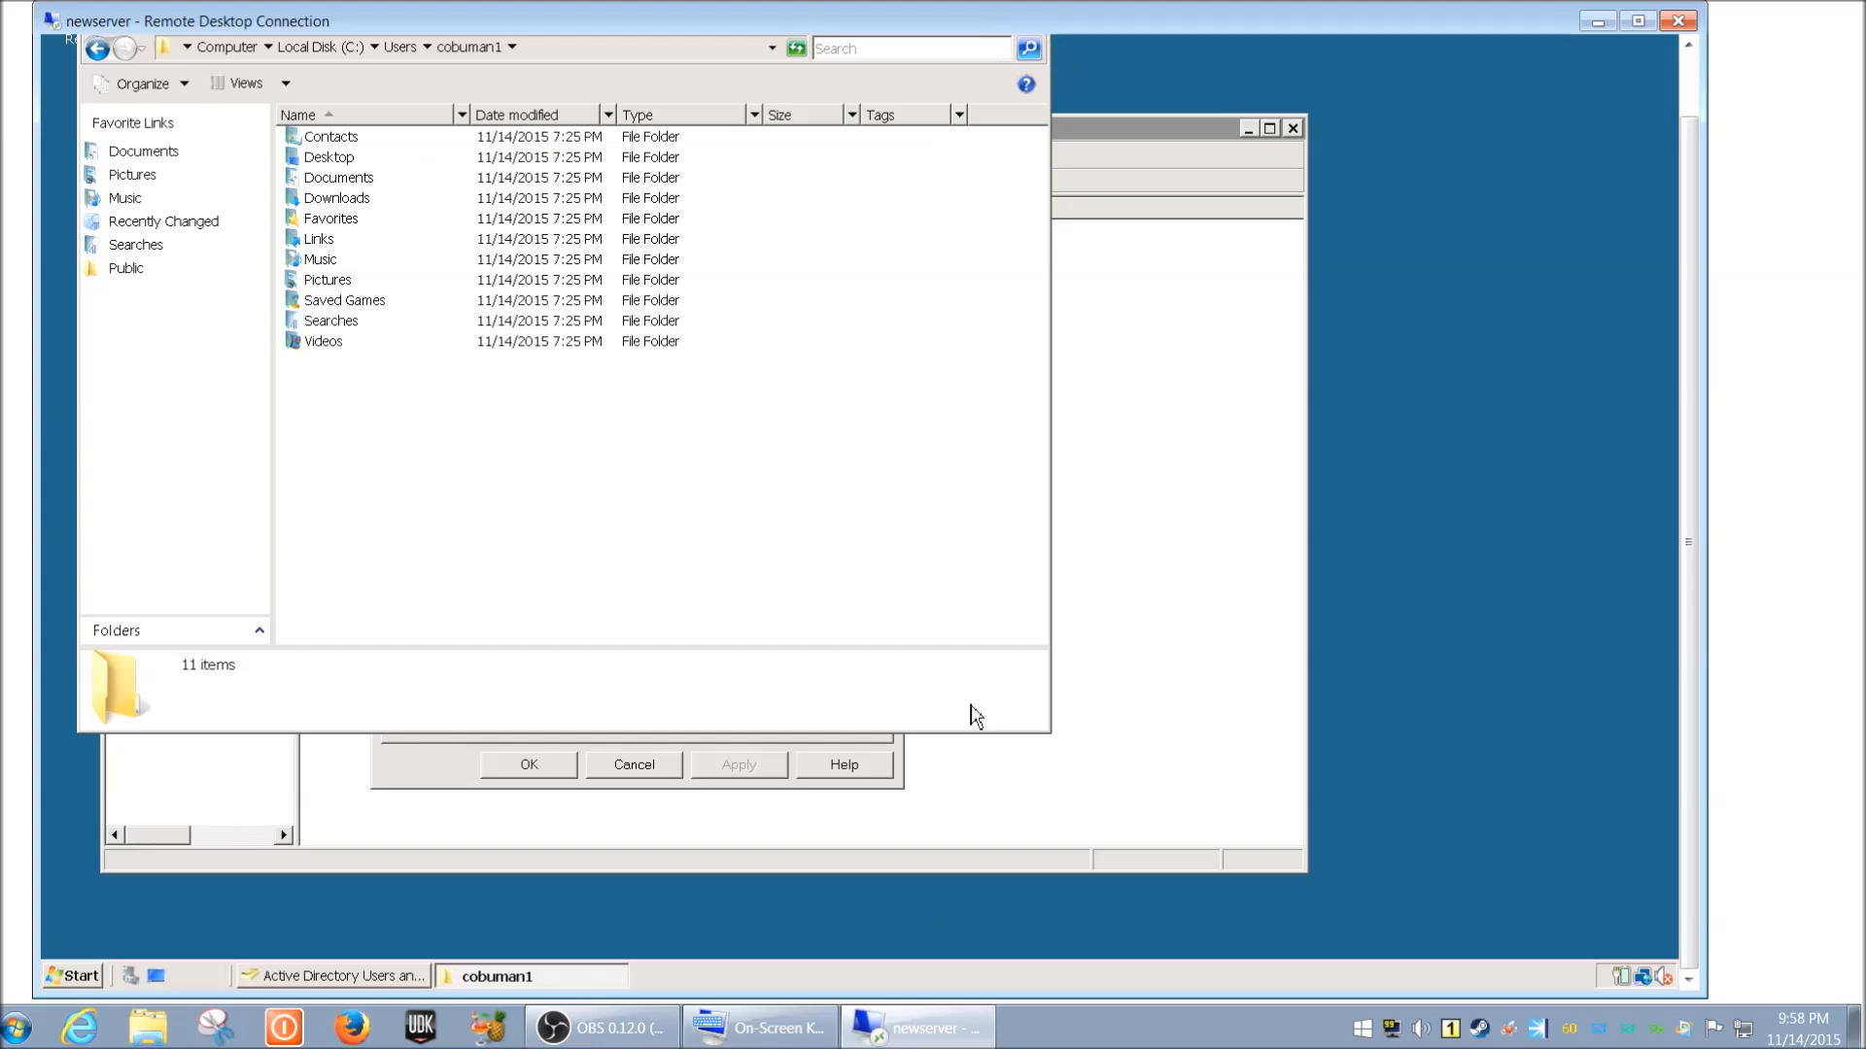
pyautogui.click(428, 764)
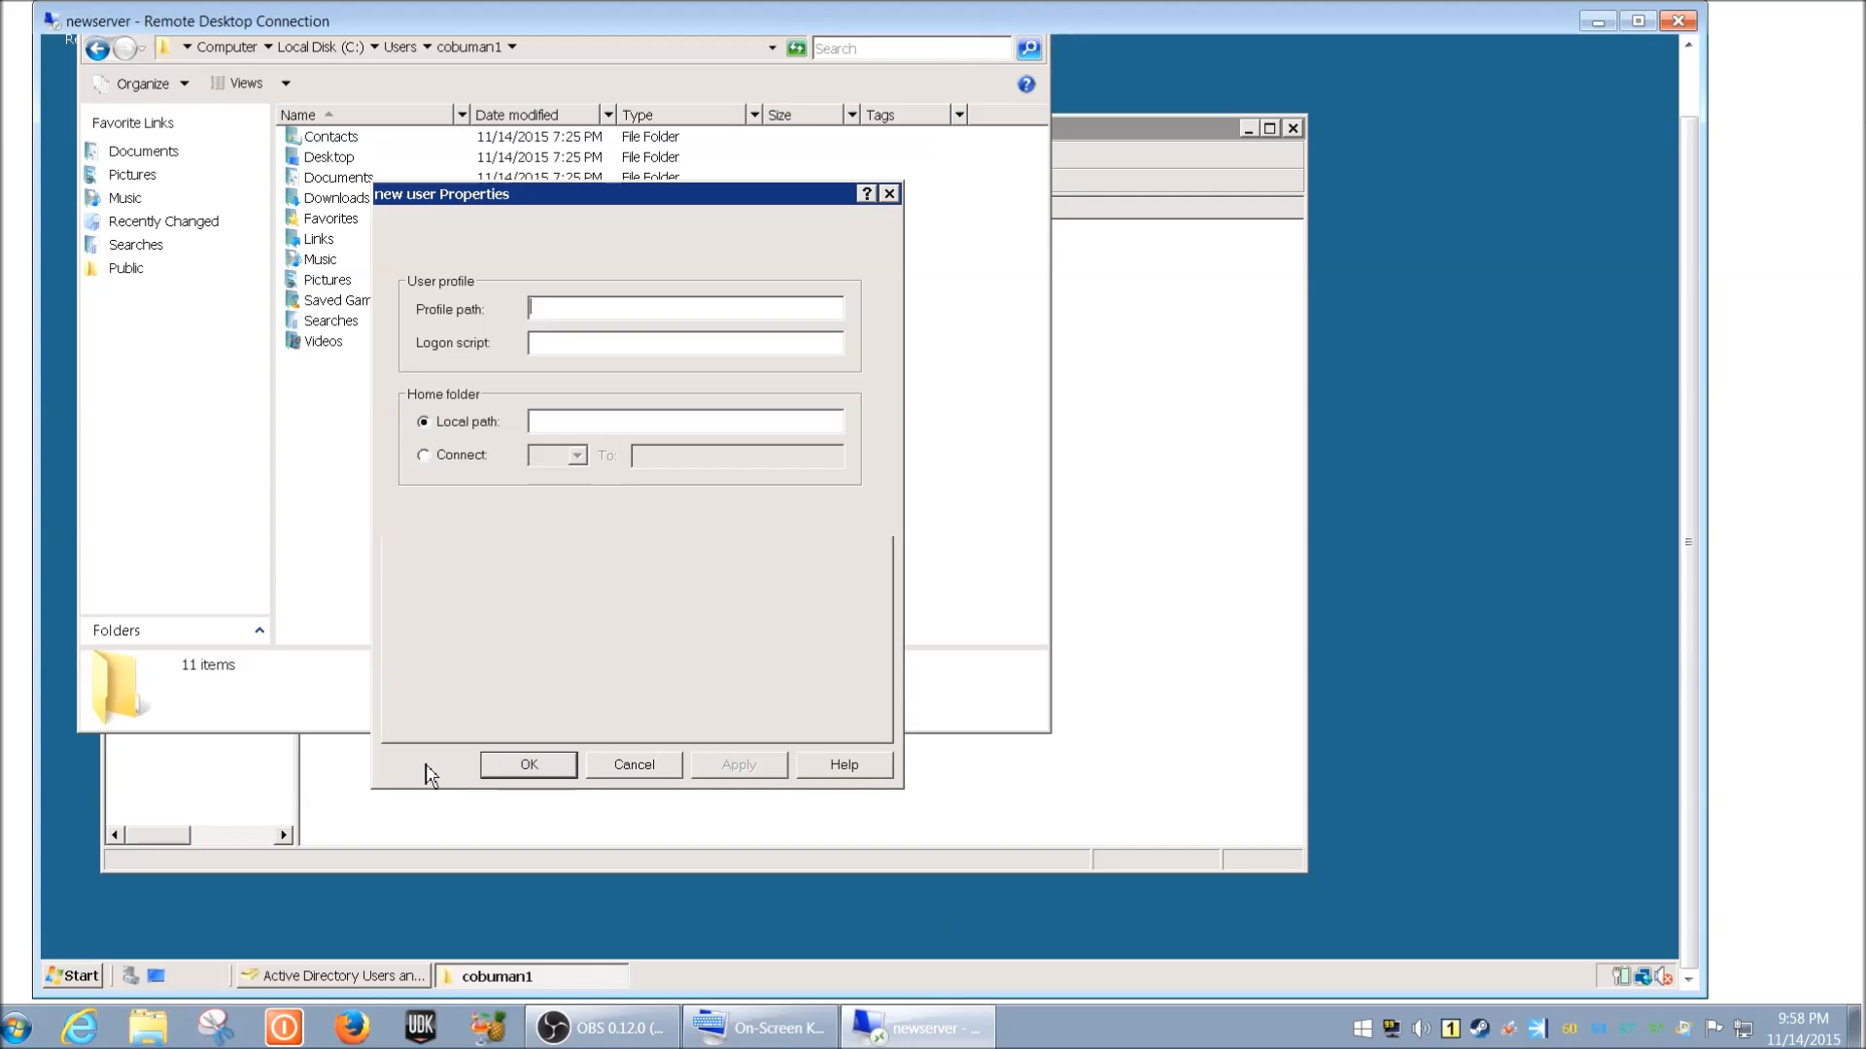
# Step: Enter c:\users\newuser as new user's profile path
pyautogui.click(332, 777)
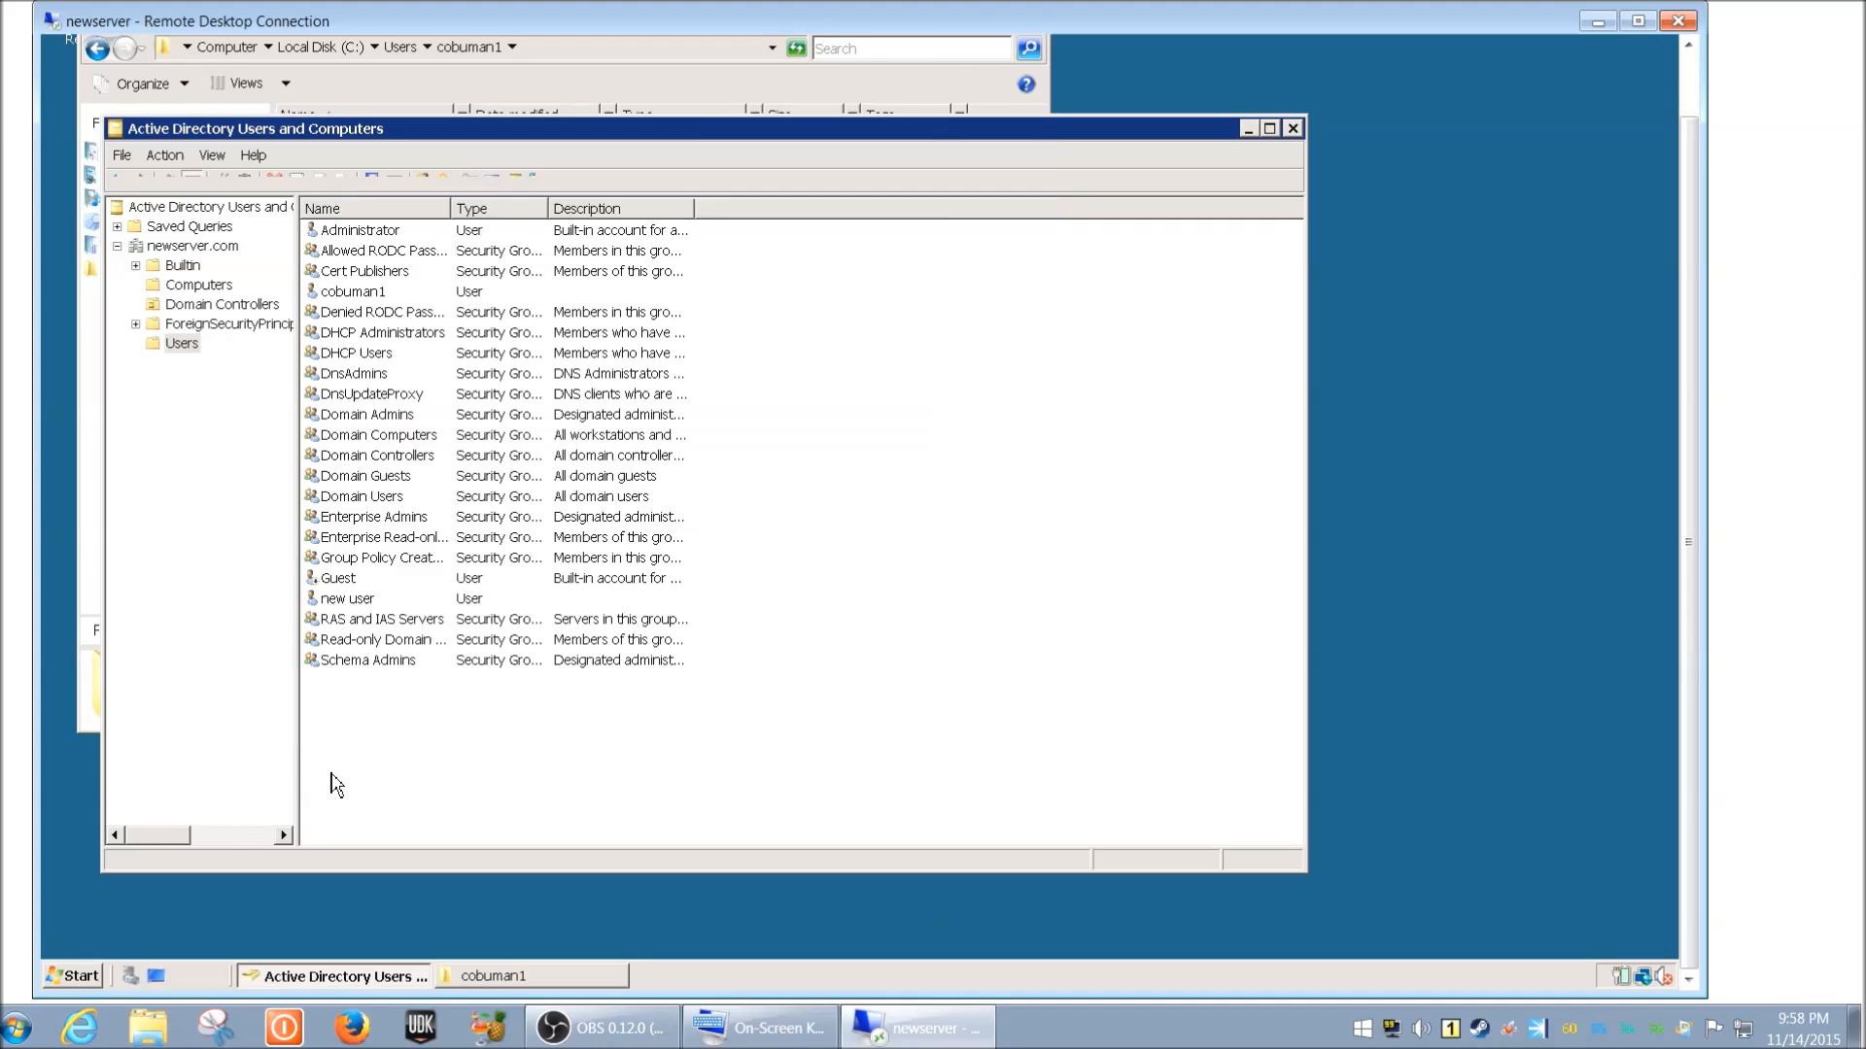
pyautogui.click(524, 982)
pyautogui.click(1158, 340)
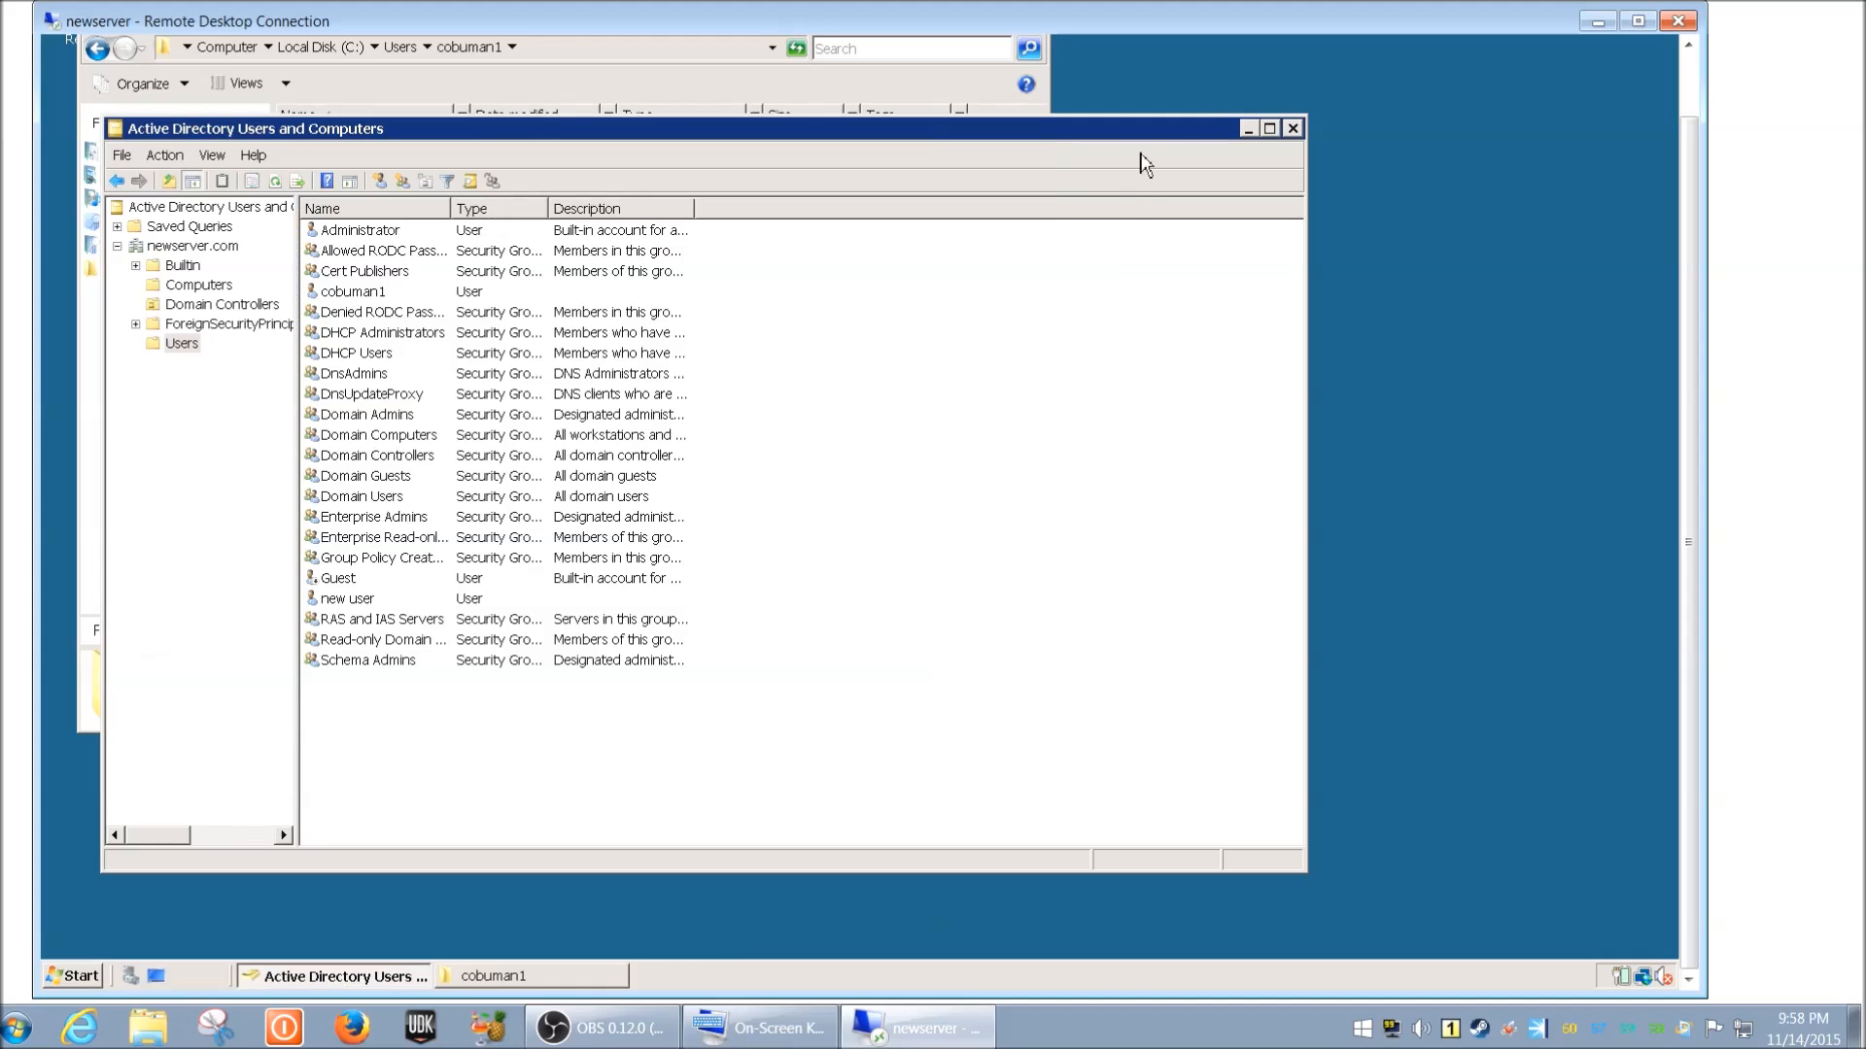
pyautogui.click(1249, 130)
pyautogui.click(463, 778)
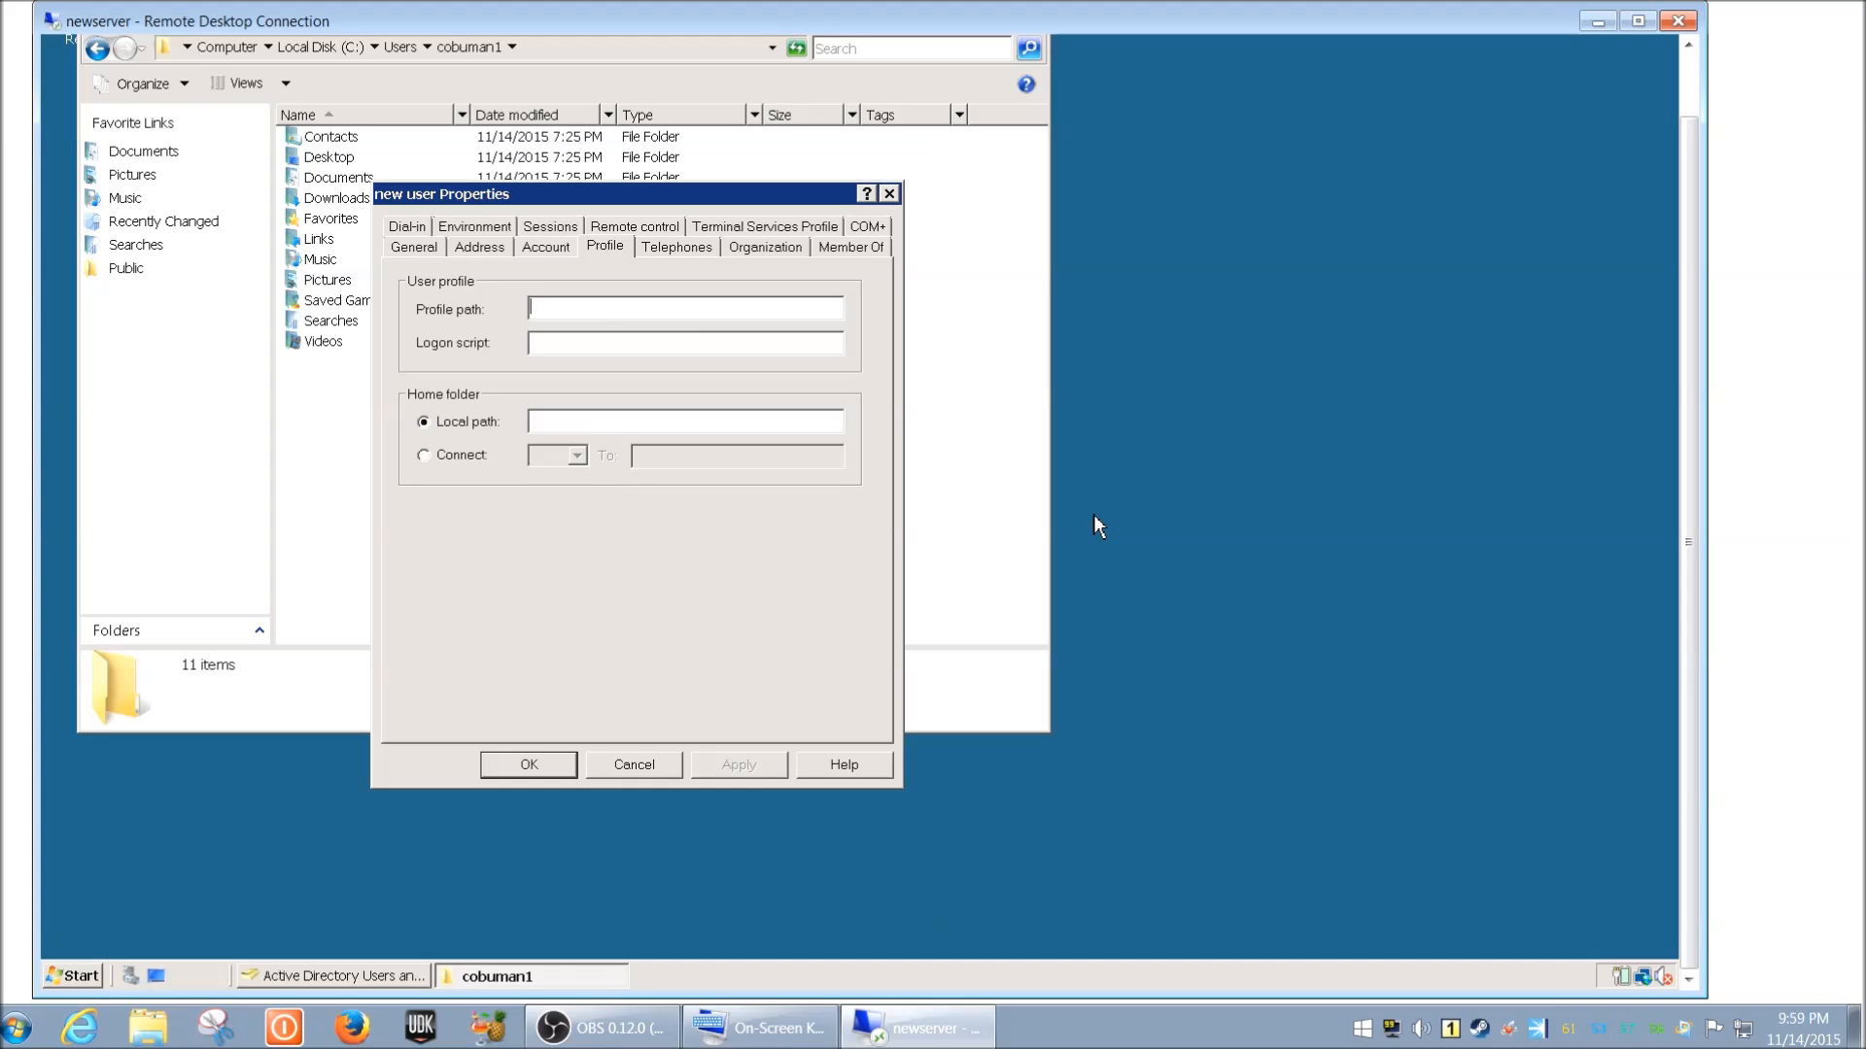
pyautogui.write('c:\\users\\newuser')
# Step: Replace c:\ so the profile path reads \\localprofileserver\users\newuser
pyautogui.click(399, 47)
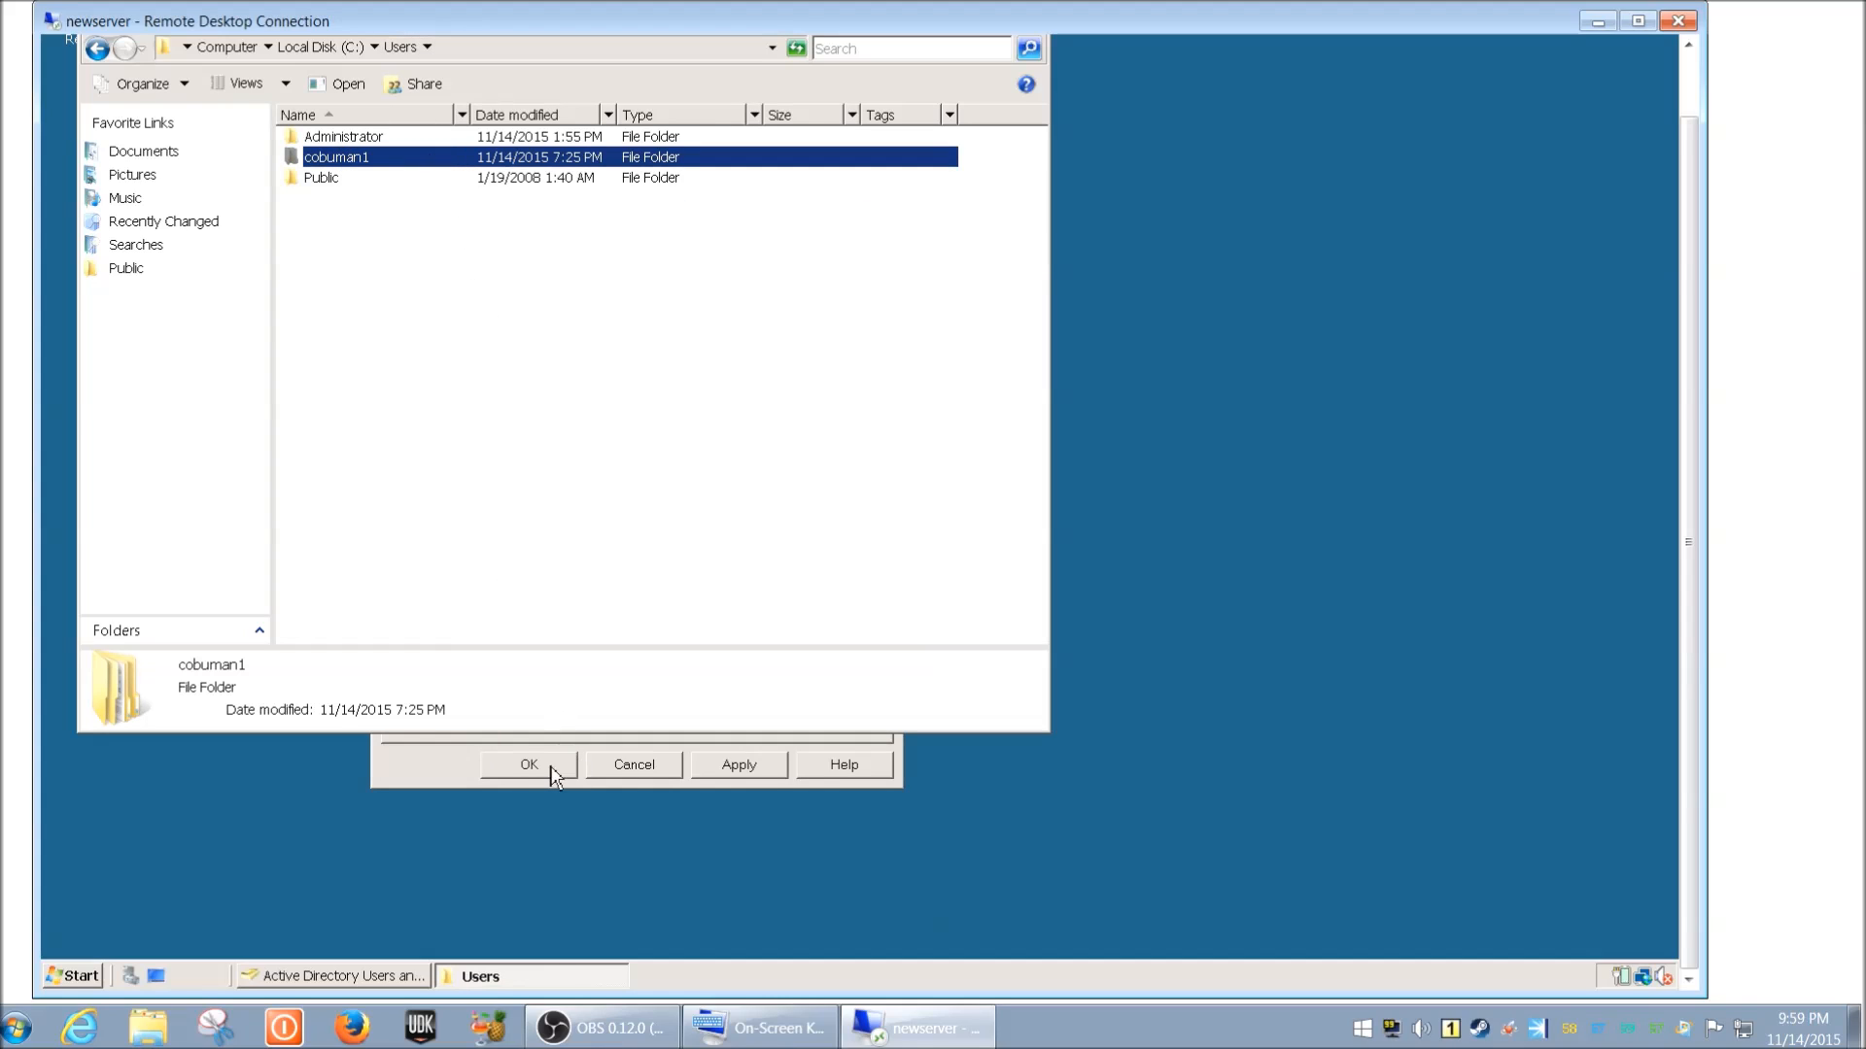
pyautogui.click(446, 758)
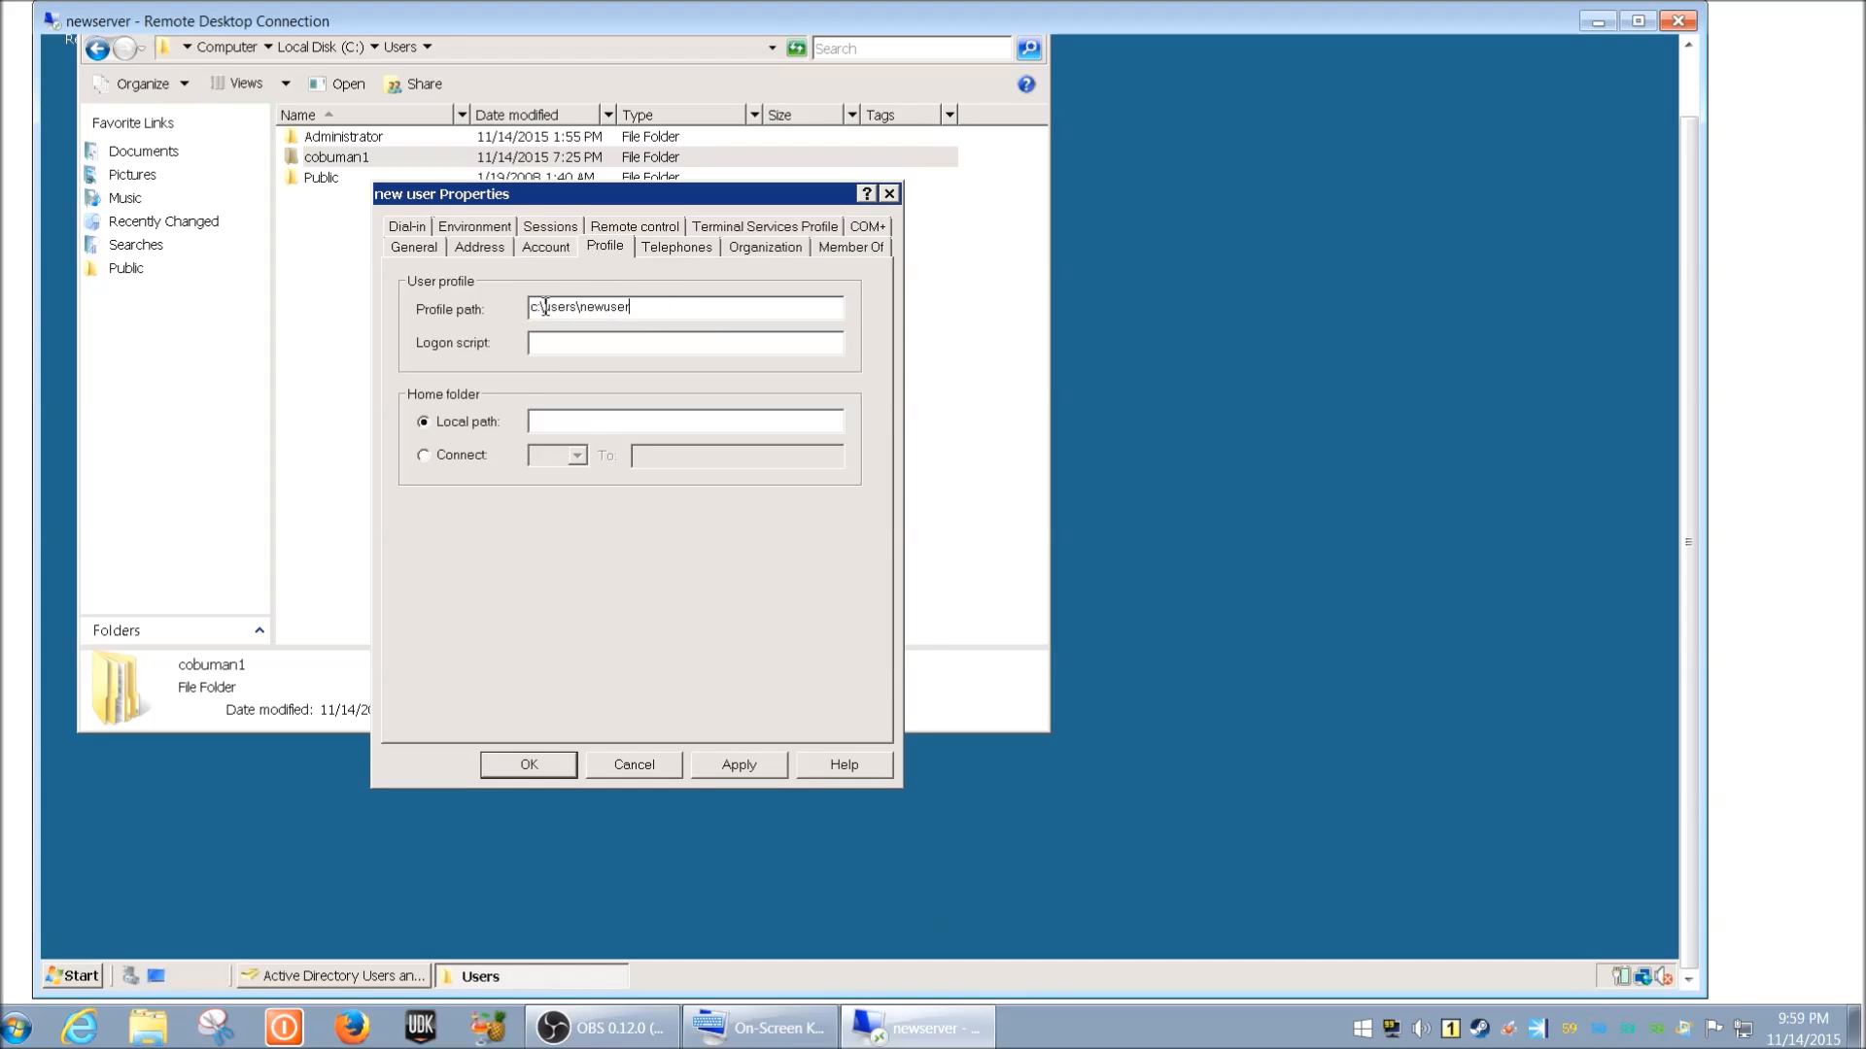
pyautogui.moveTo(545, 307); pyautogui.dragTo(531, 307)
pyautogui.write('localprofiel')
pyautogui.write('server\\')
pyautogui.press('Left')
pyautogui.press('Left')
pyautogui.press('Left')
pyautogui.press('Left')
pyautogui.press('Left')
pyautogui.press('Left')
pyautogui.press('Left')
pyautogui.press('Left')
pyautogui.press('Left')
pyautogui.press('Left')
pyautogui.press('Left')
pyautogui.write('\\\\')
pyautogui.press('Right')
pyautogui.press('Right')
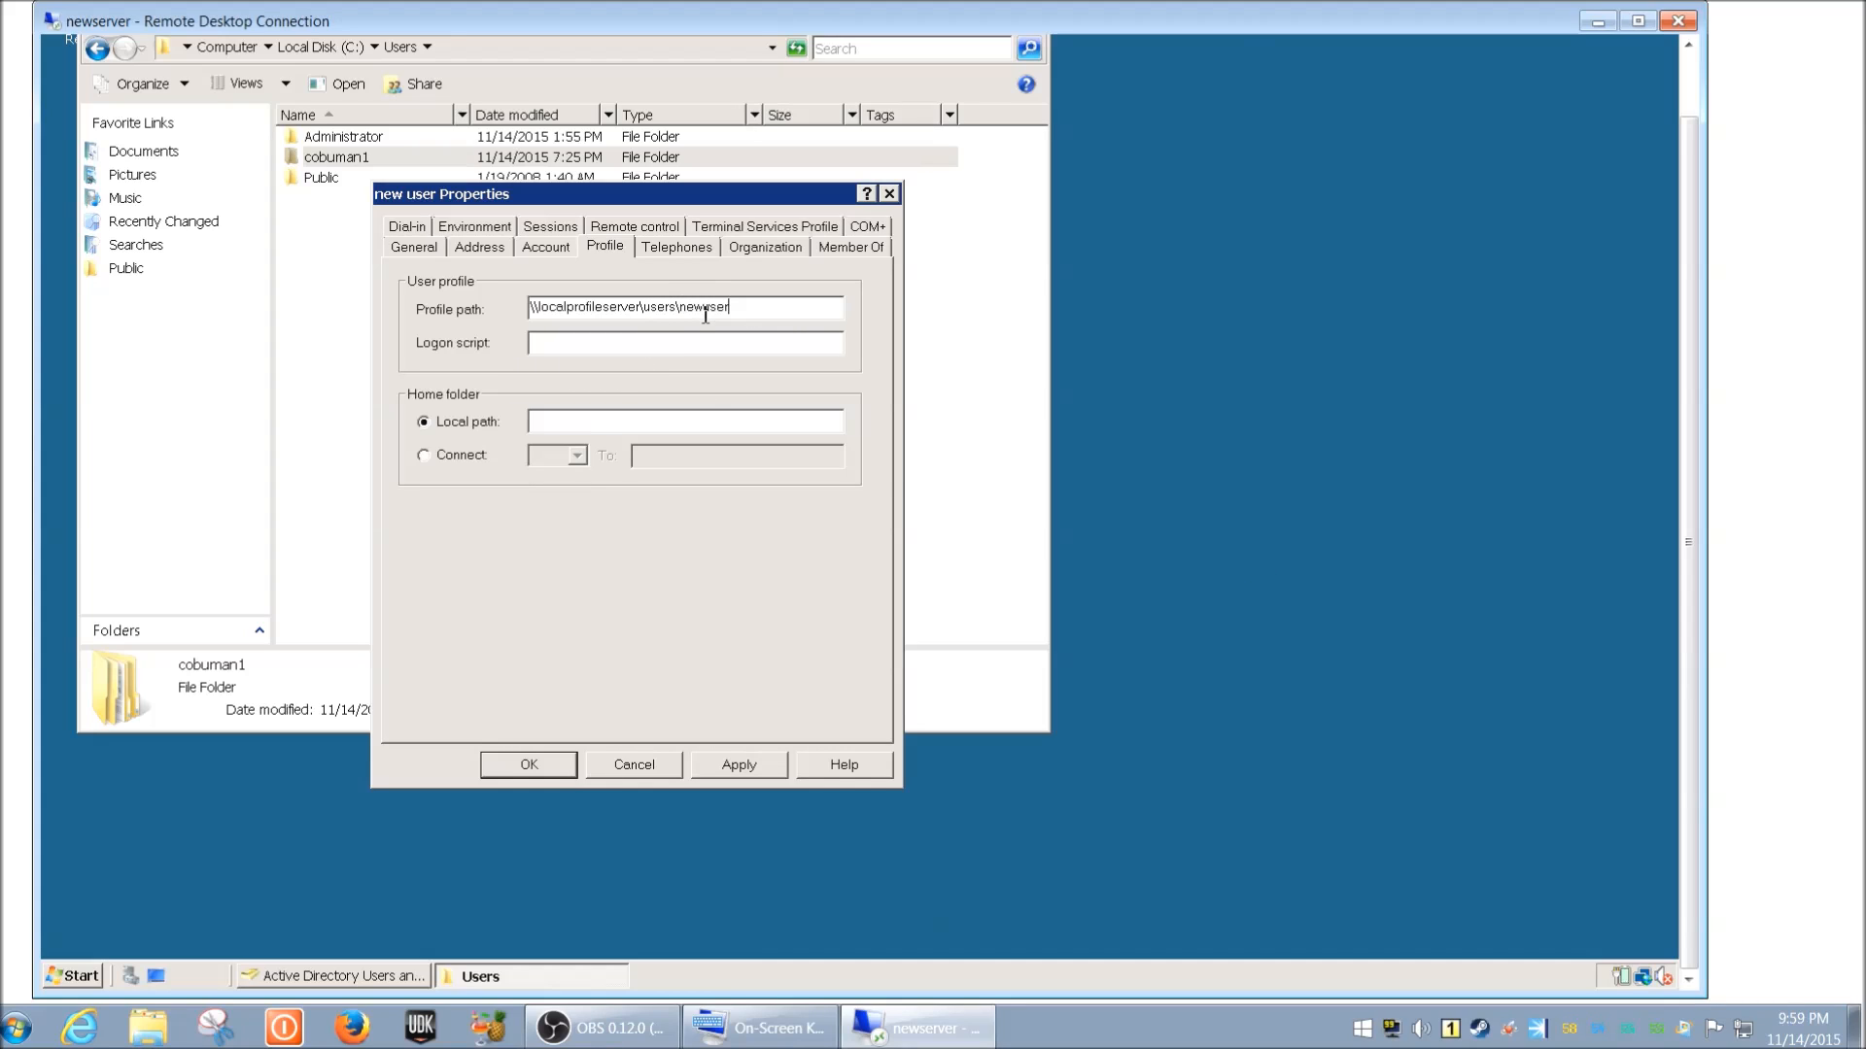
# Step: Enter \\serverinfo\batchscript.bat in the Logon script field
pyautogui.click(607, 342)
pyautogui.write('\\\\')
pyautogui.write('serverinfo\\batchsc')
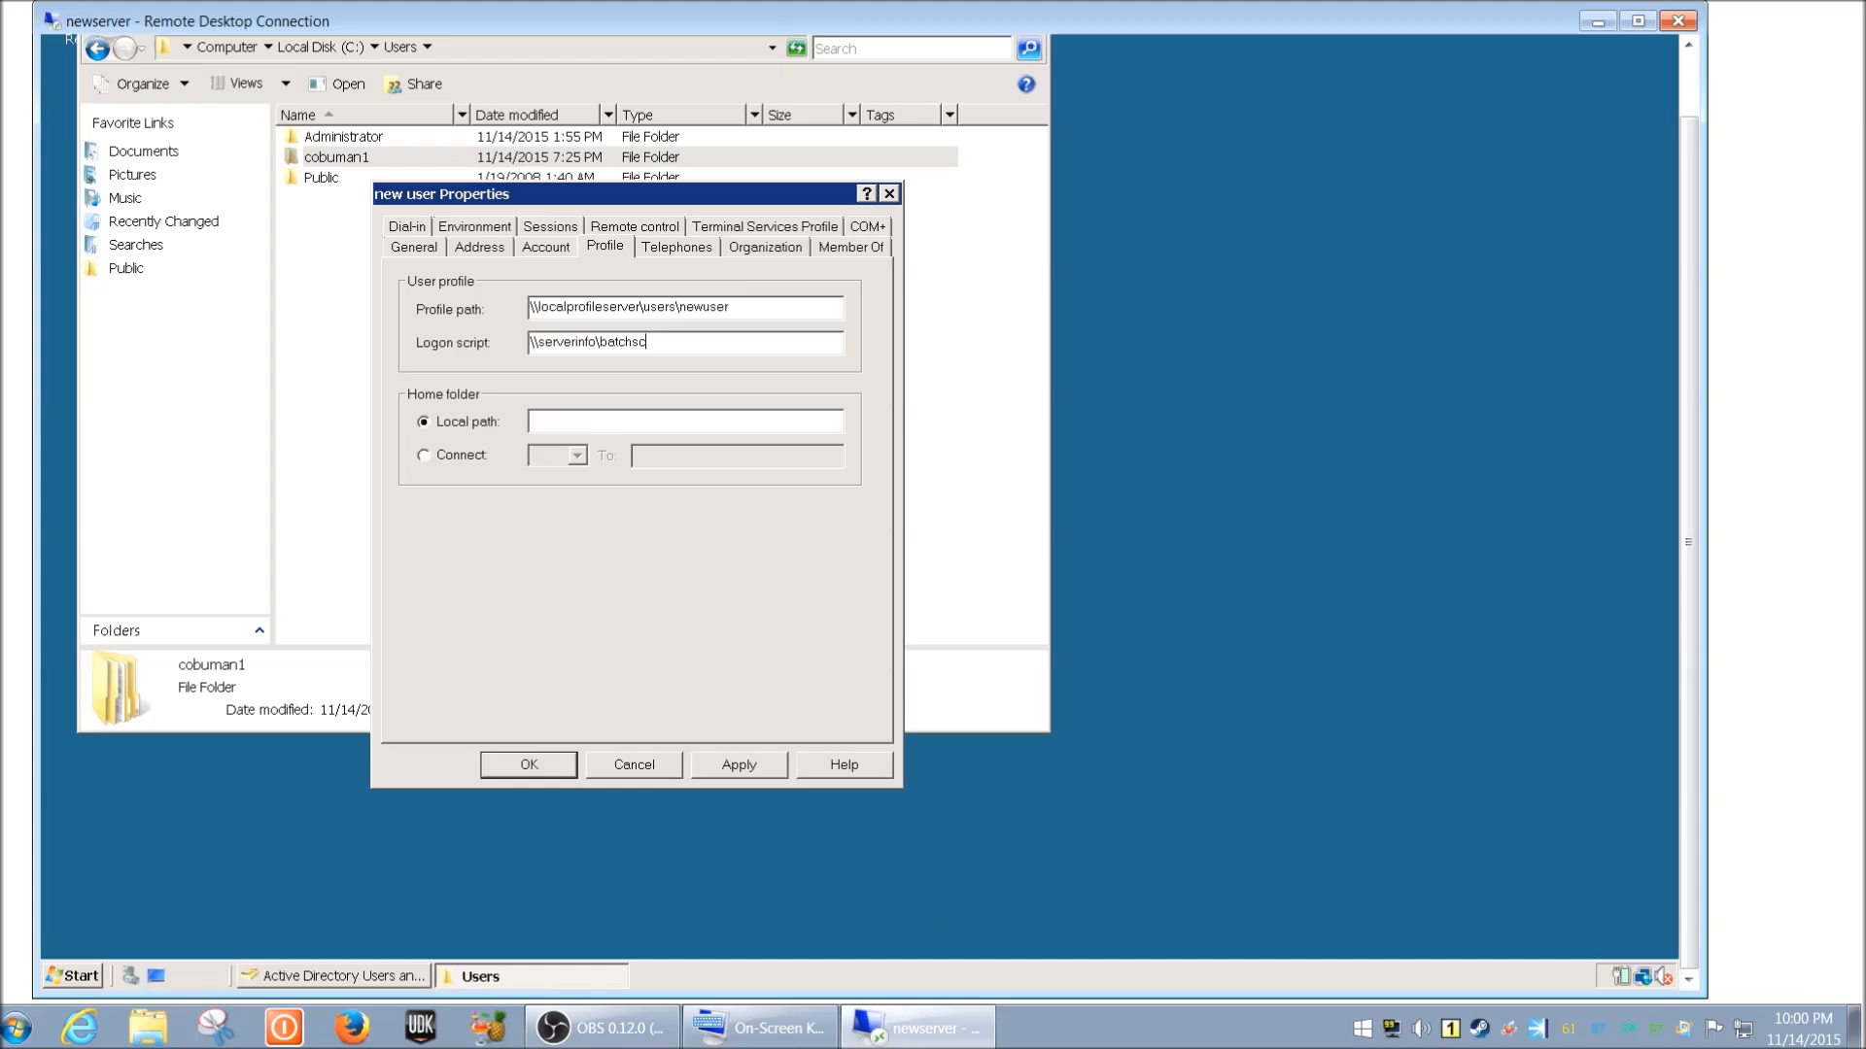
pyautogui.write('ript.bat')
# Step: View the Member Of tab showing only Domain Users. Move the properties and Explorer windows aside
pyautogui.click(852, 255)
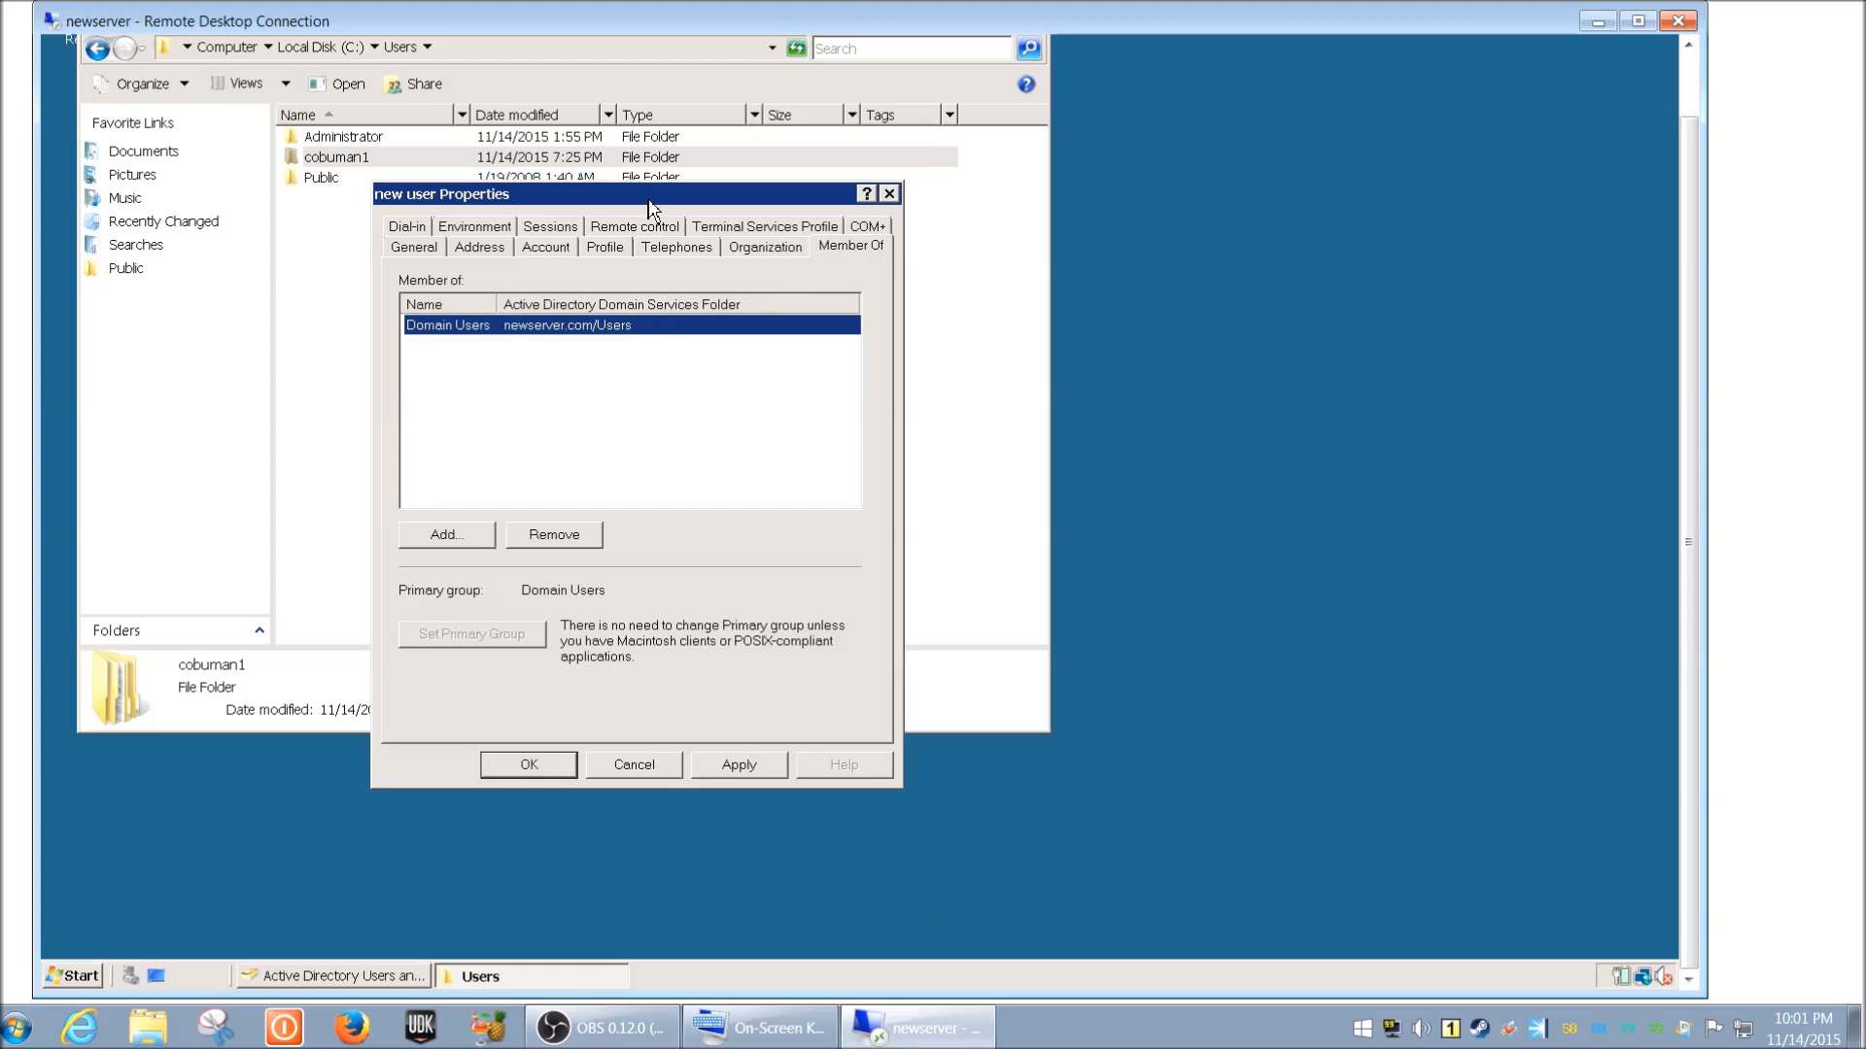
pyautogui.moveTo(659, 204); pyautogui.dragTo(1059, 240)
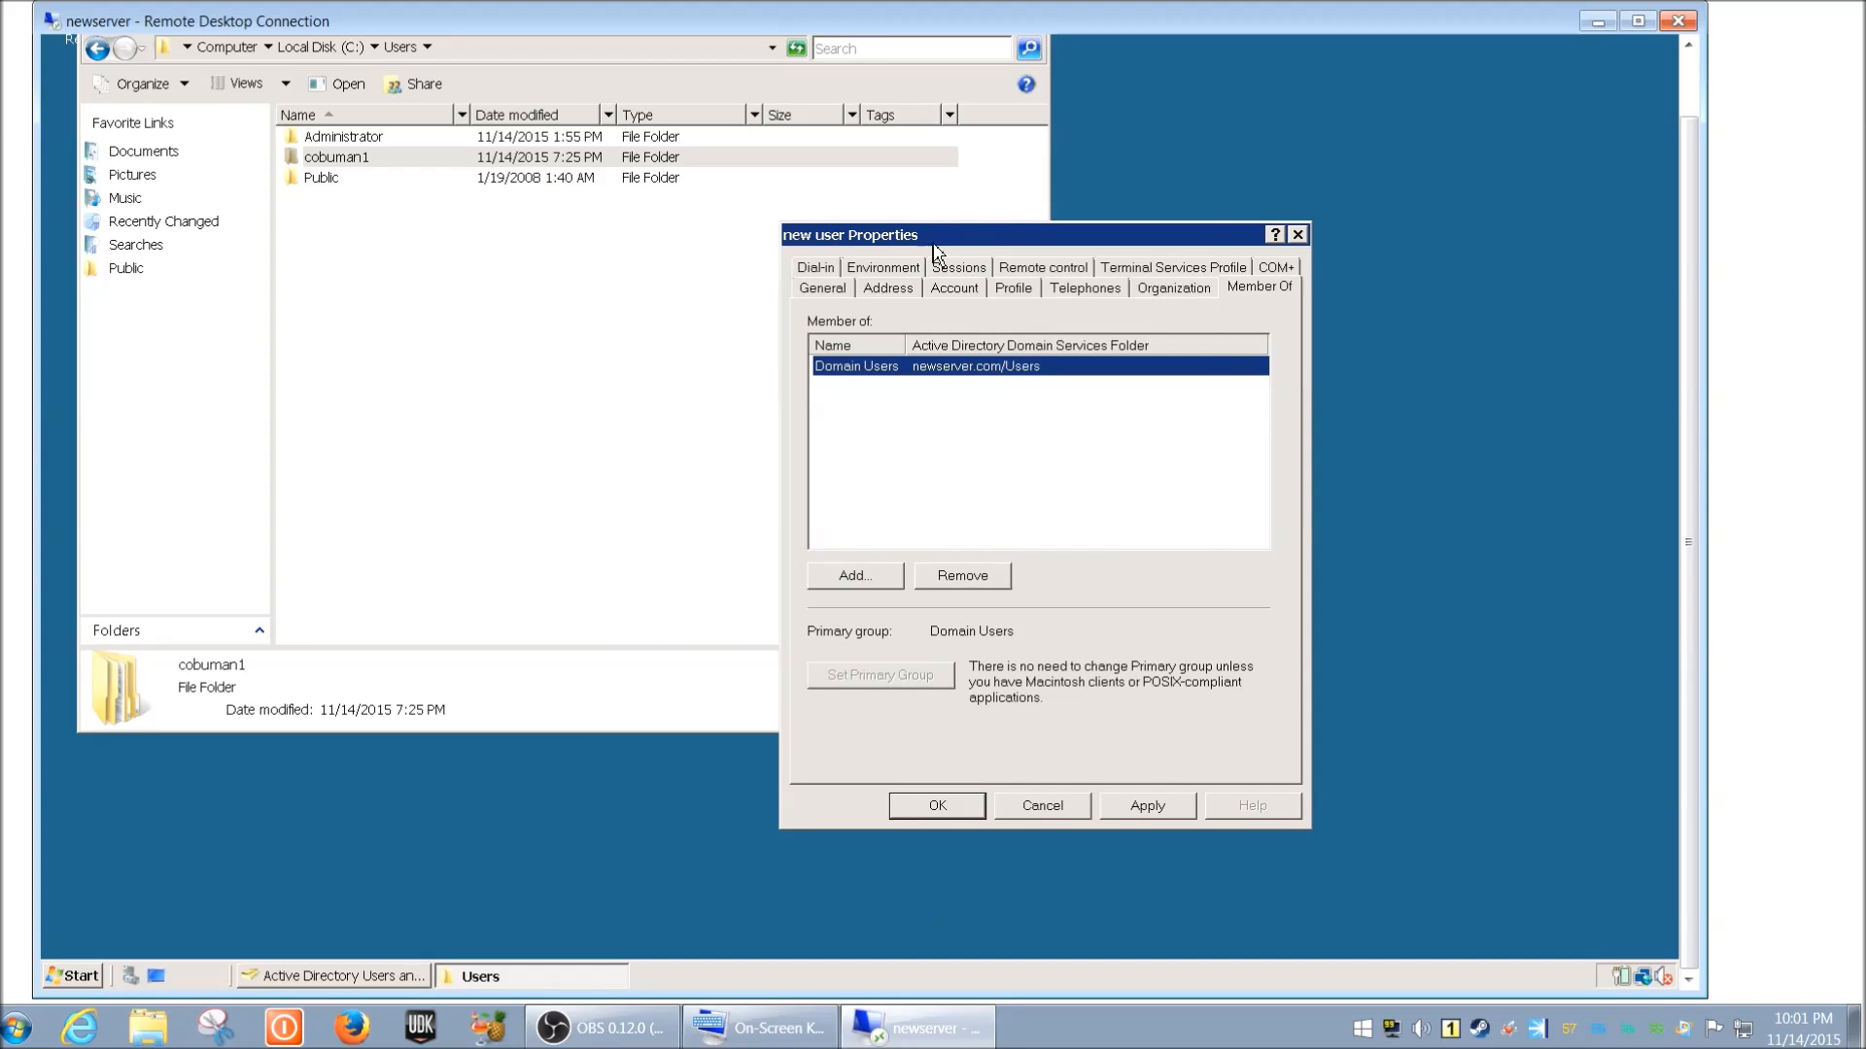
pyautogui.moveTo(946, 245); pyautogui.dragTo(816, 231)
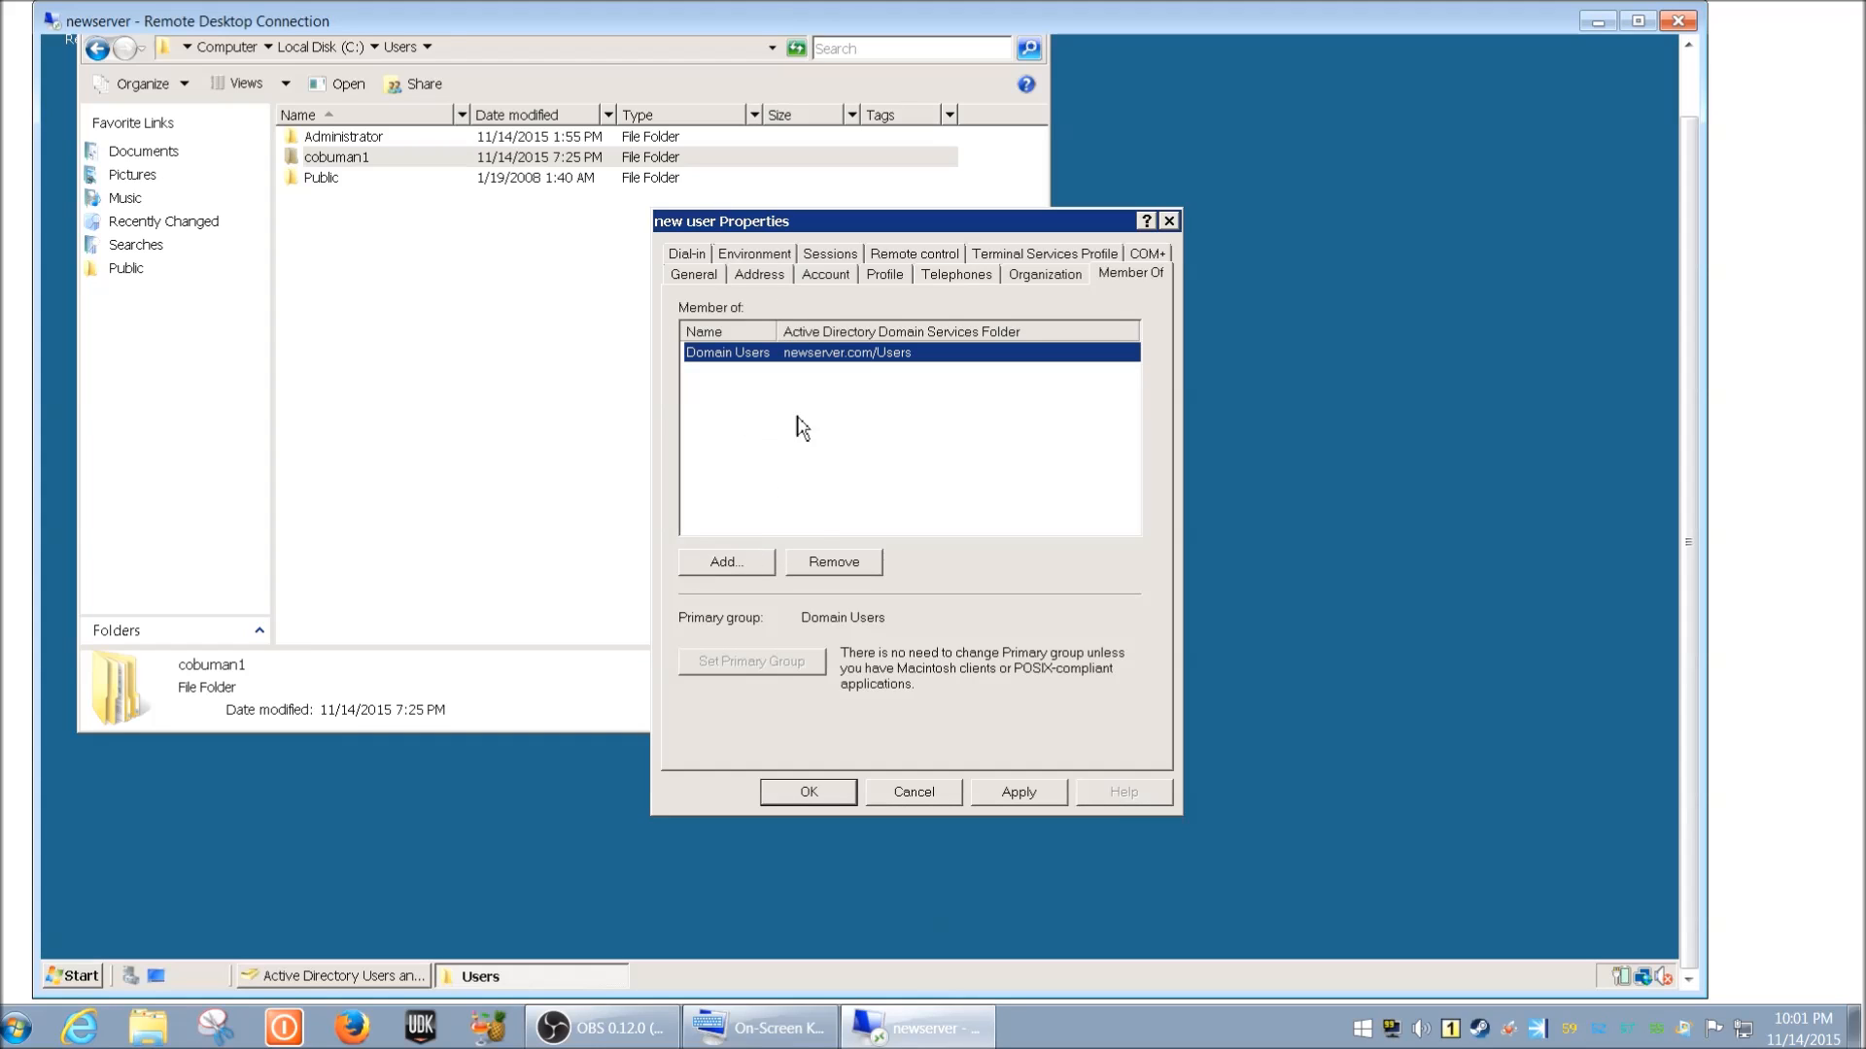
pyautogui.moveTo(879, 225); pyautogui.dragTo(1087, 216)
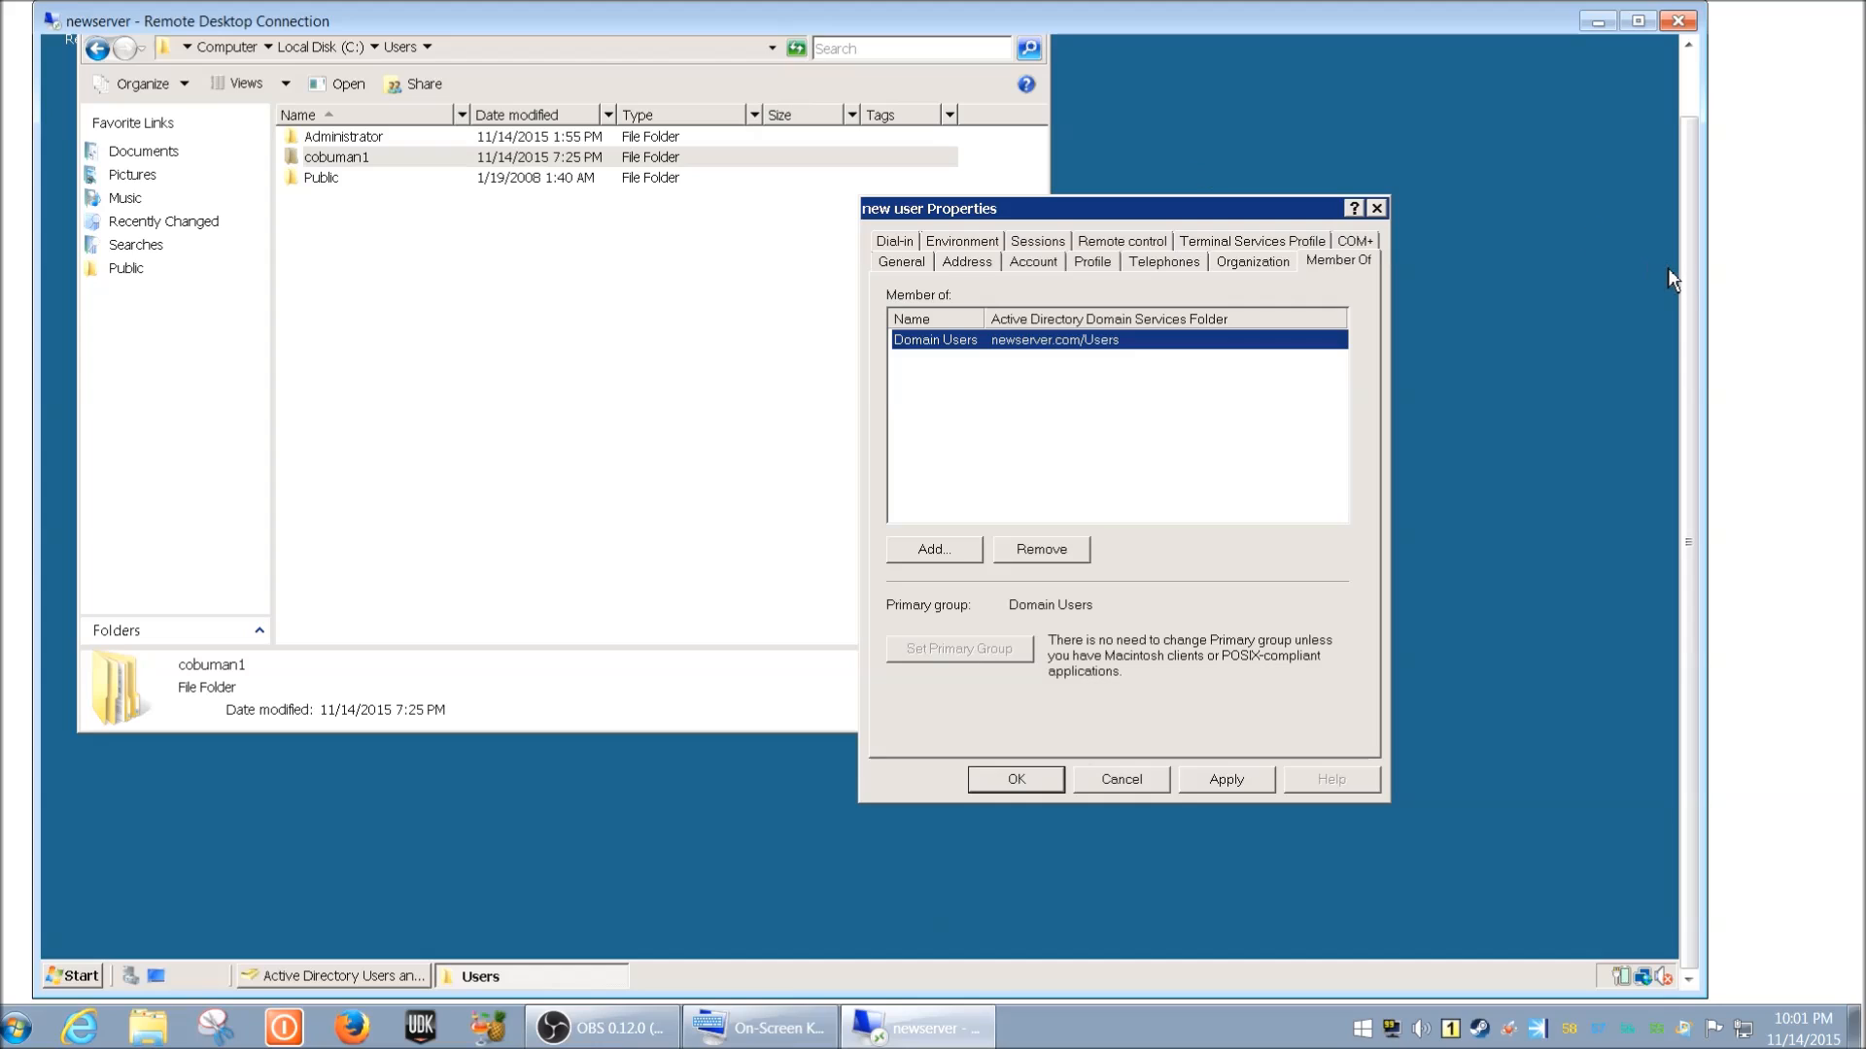
pyautogui.moveTo(1691, 272); pyautogui.dragTo(1689, 208)
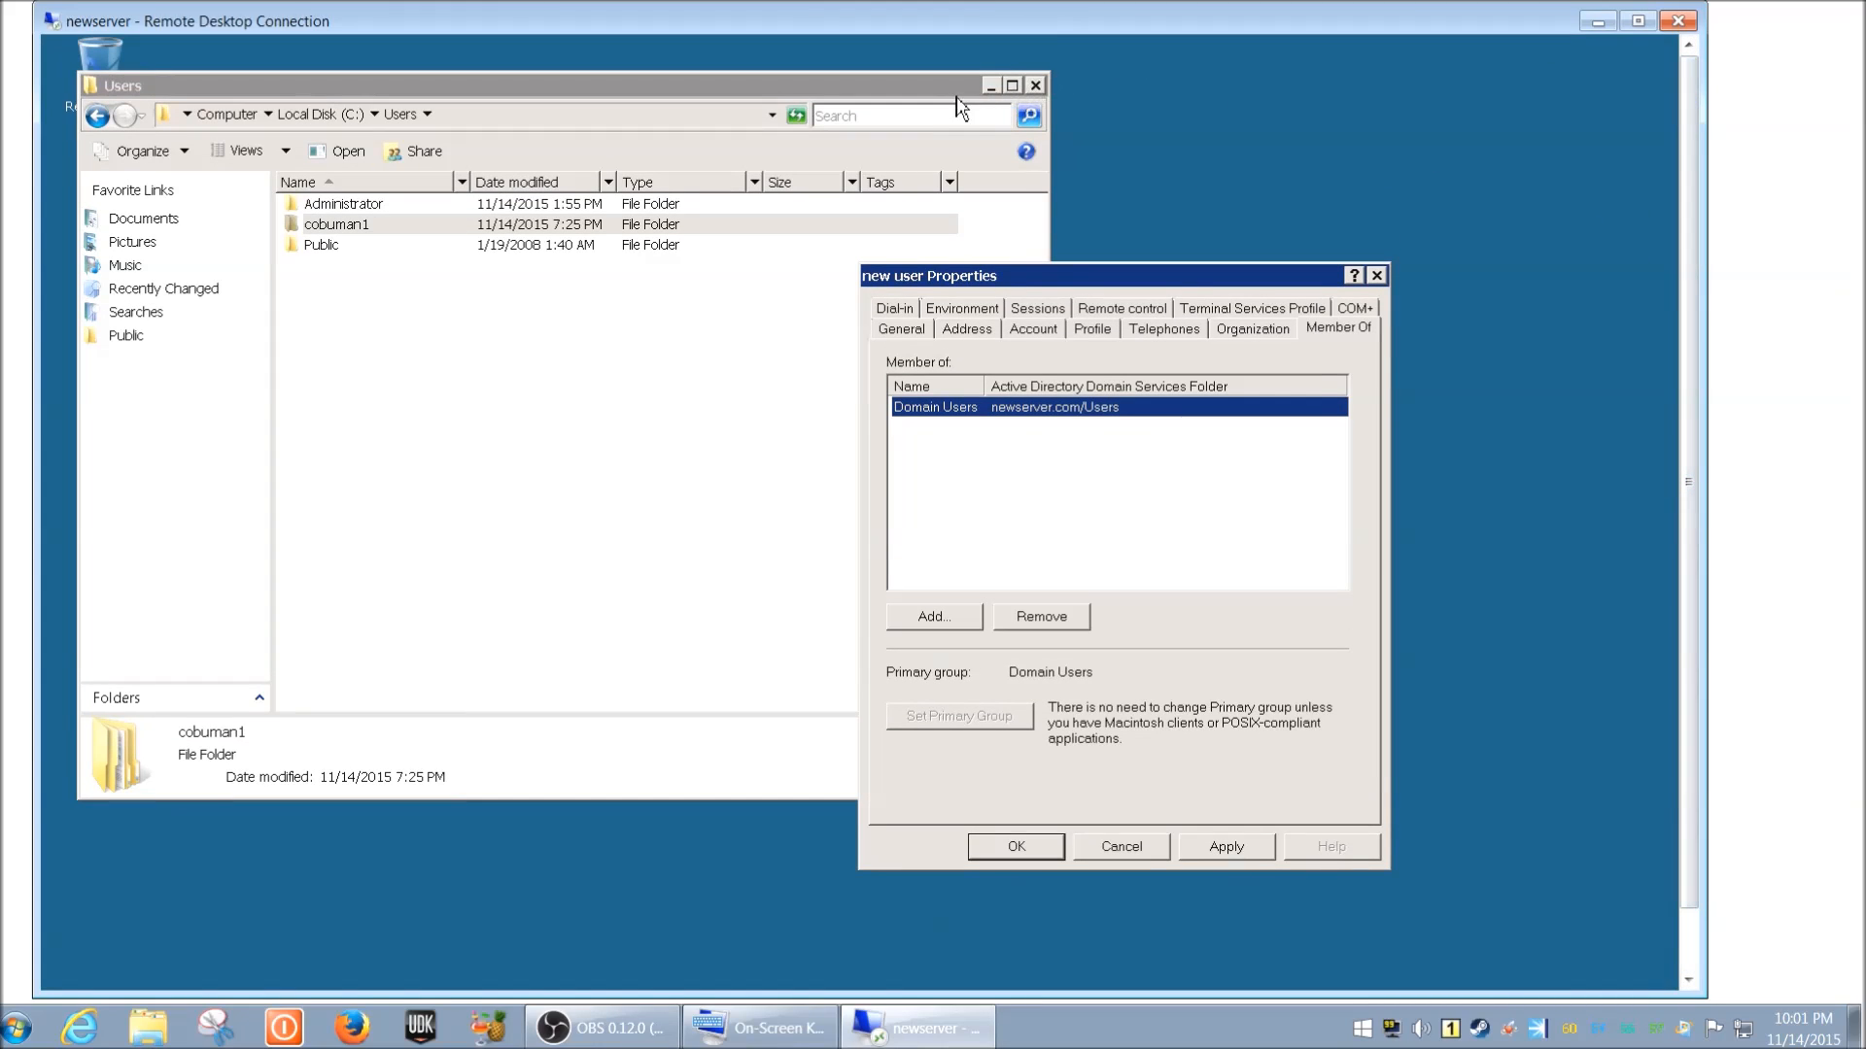
pyautogui.moveTo(957, 85); pyautogui.dragTo(1516, 86)
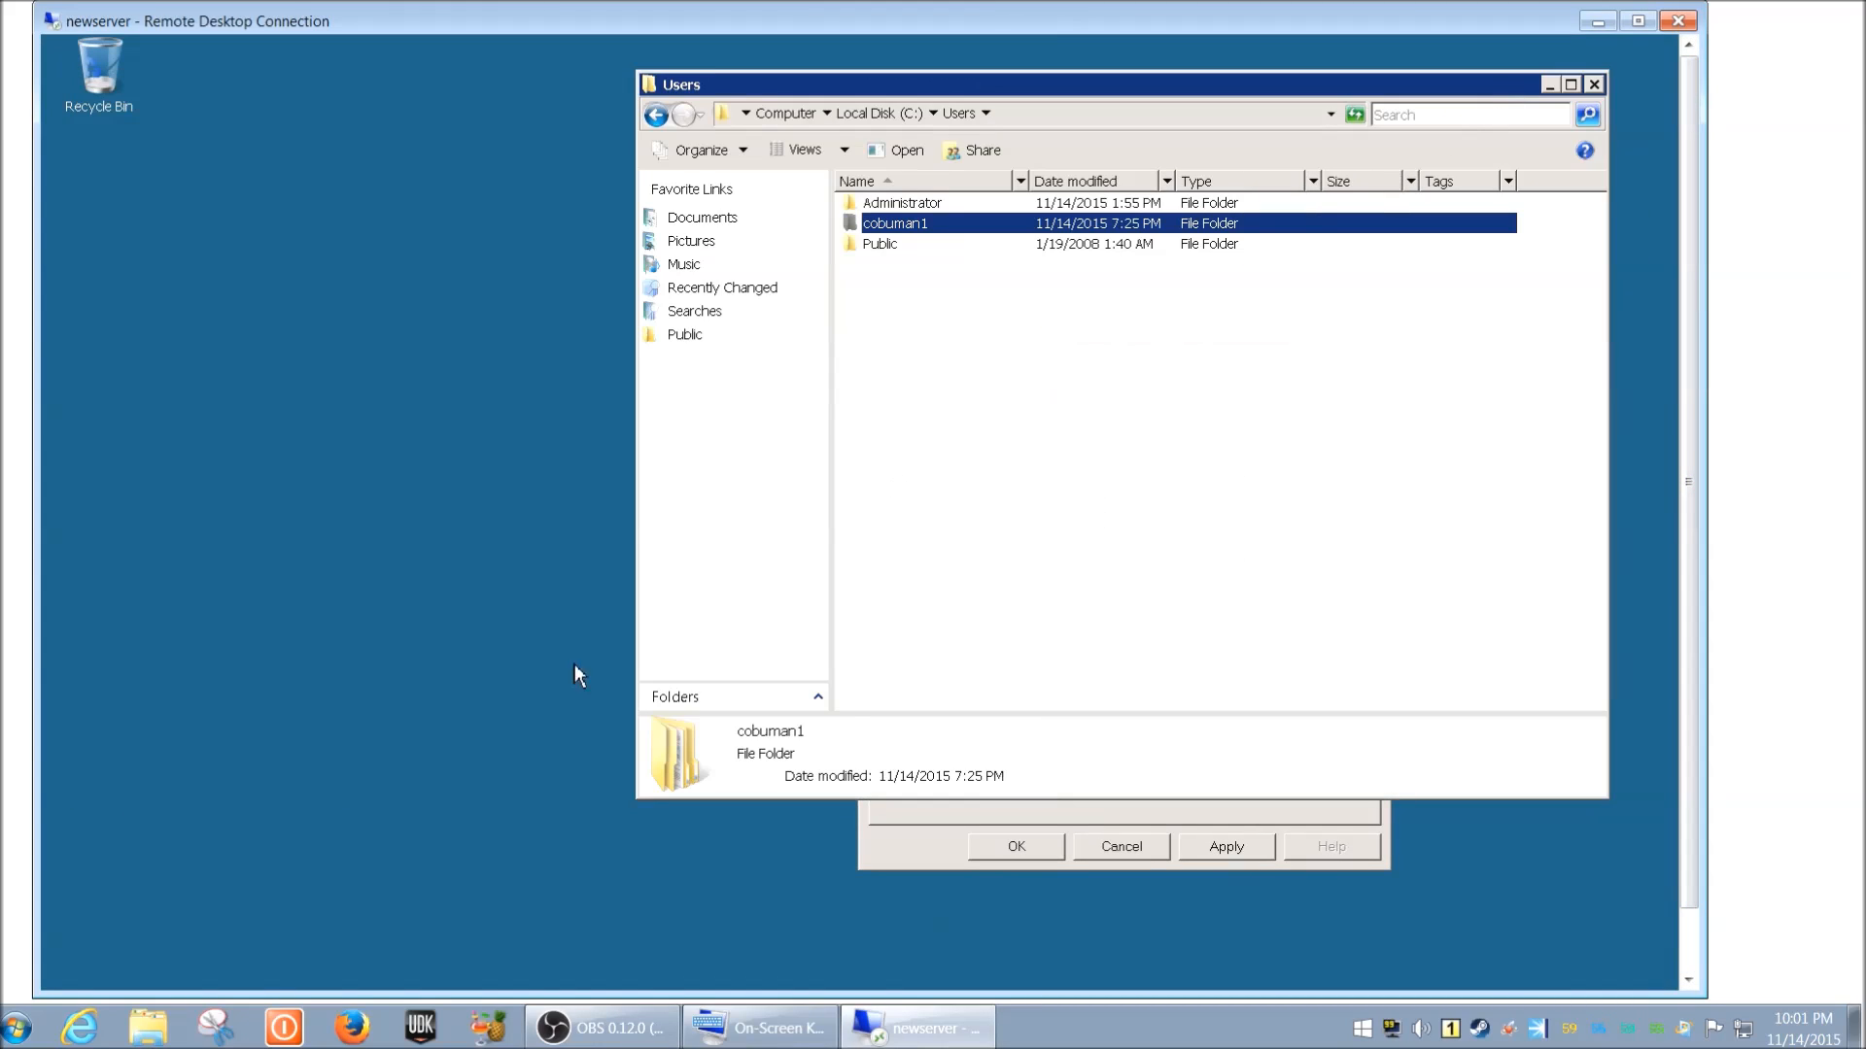
pyautogui.moveTo(1695, 534); pyautogui.dragTo(1682, 648)
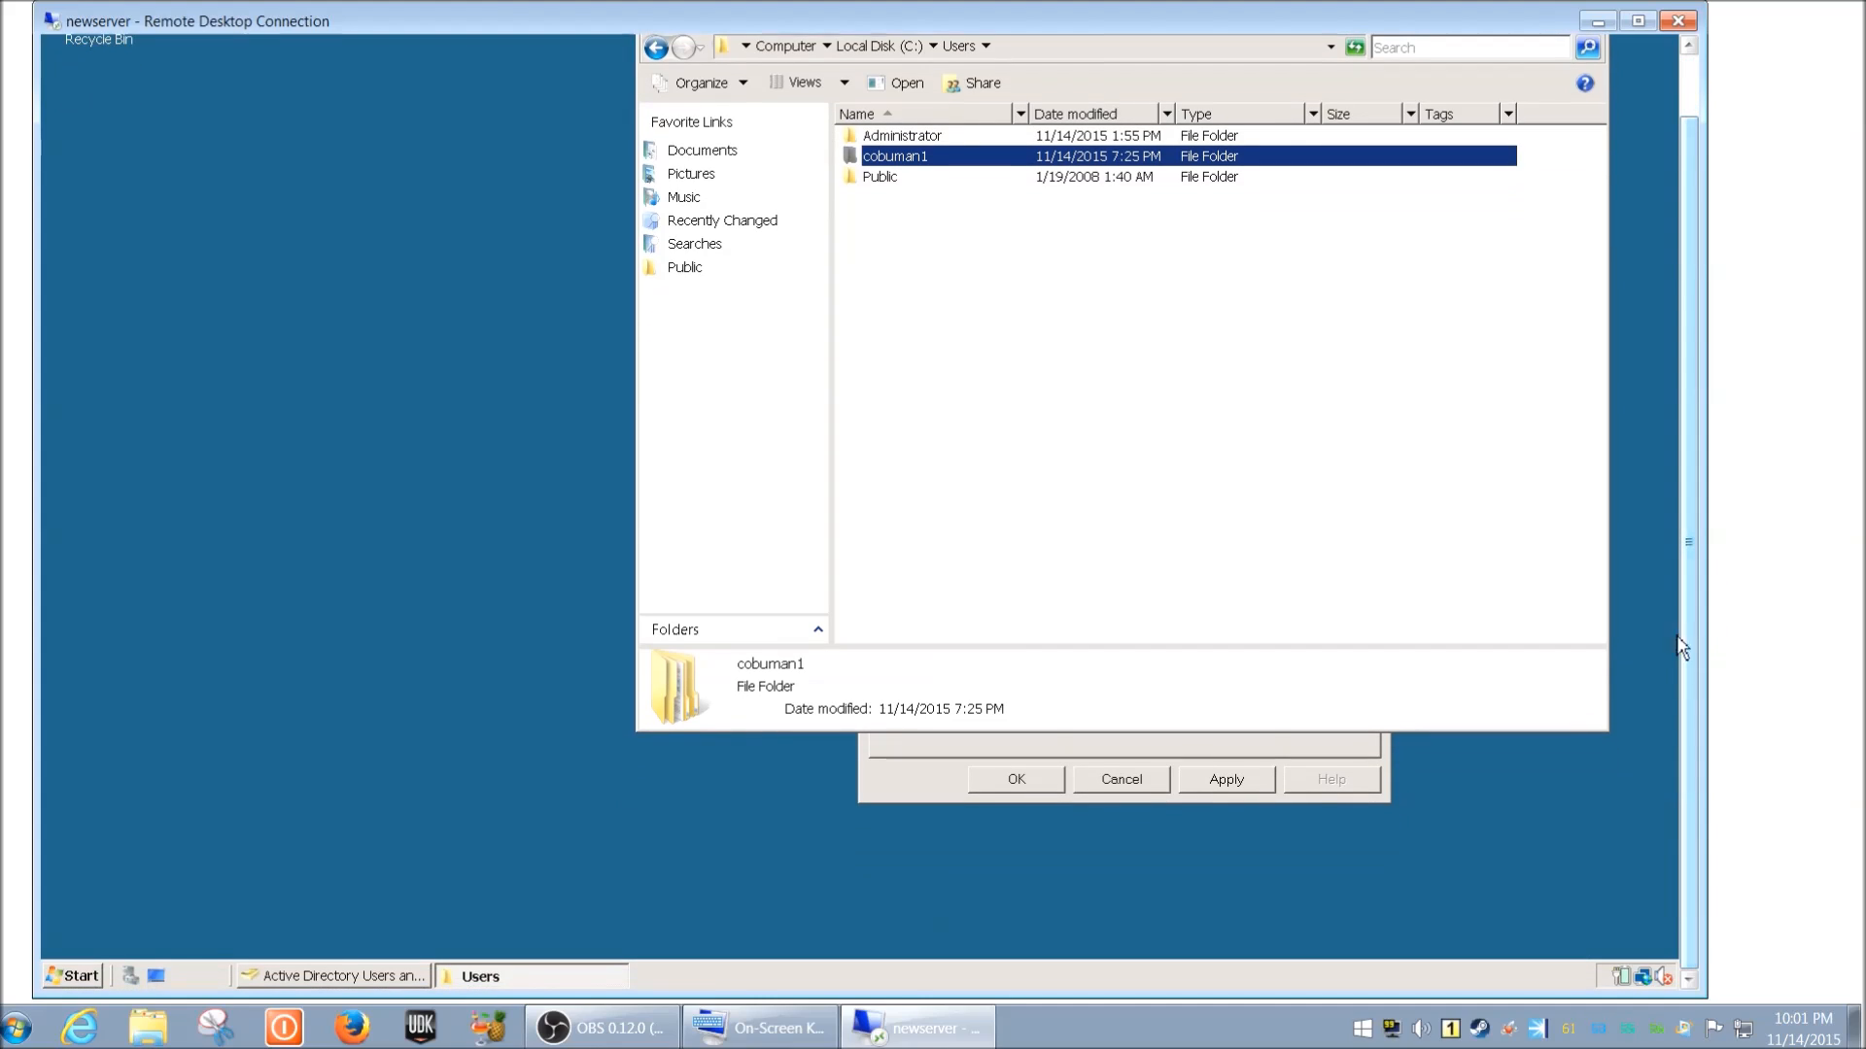
# Step: Rearrange the console and properties windows, then select the Users container
pyautogui.click(340, 975)
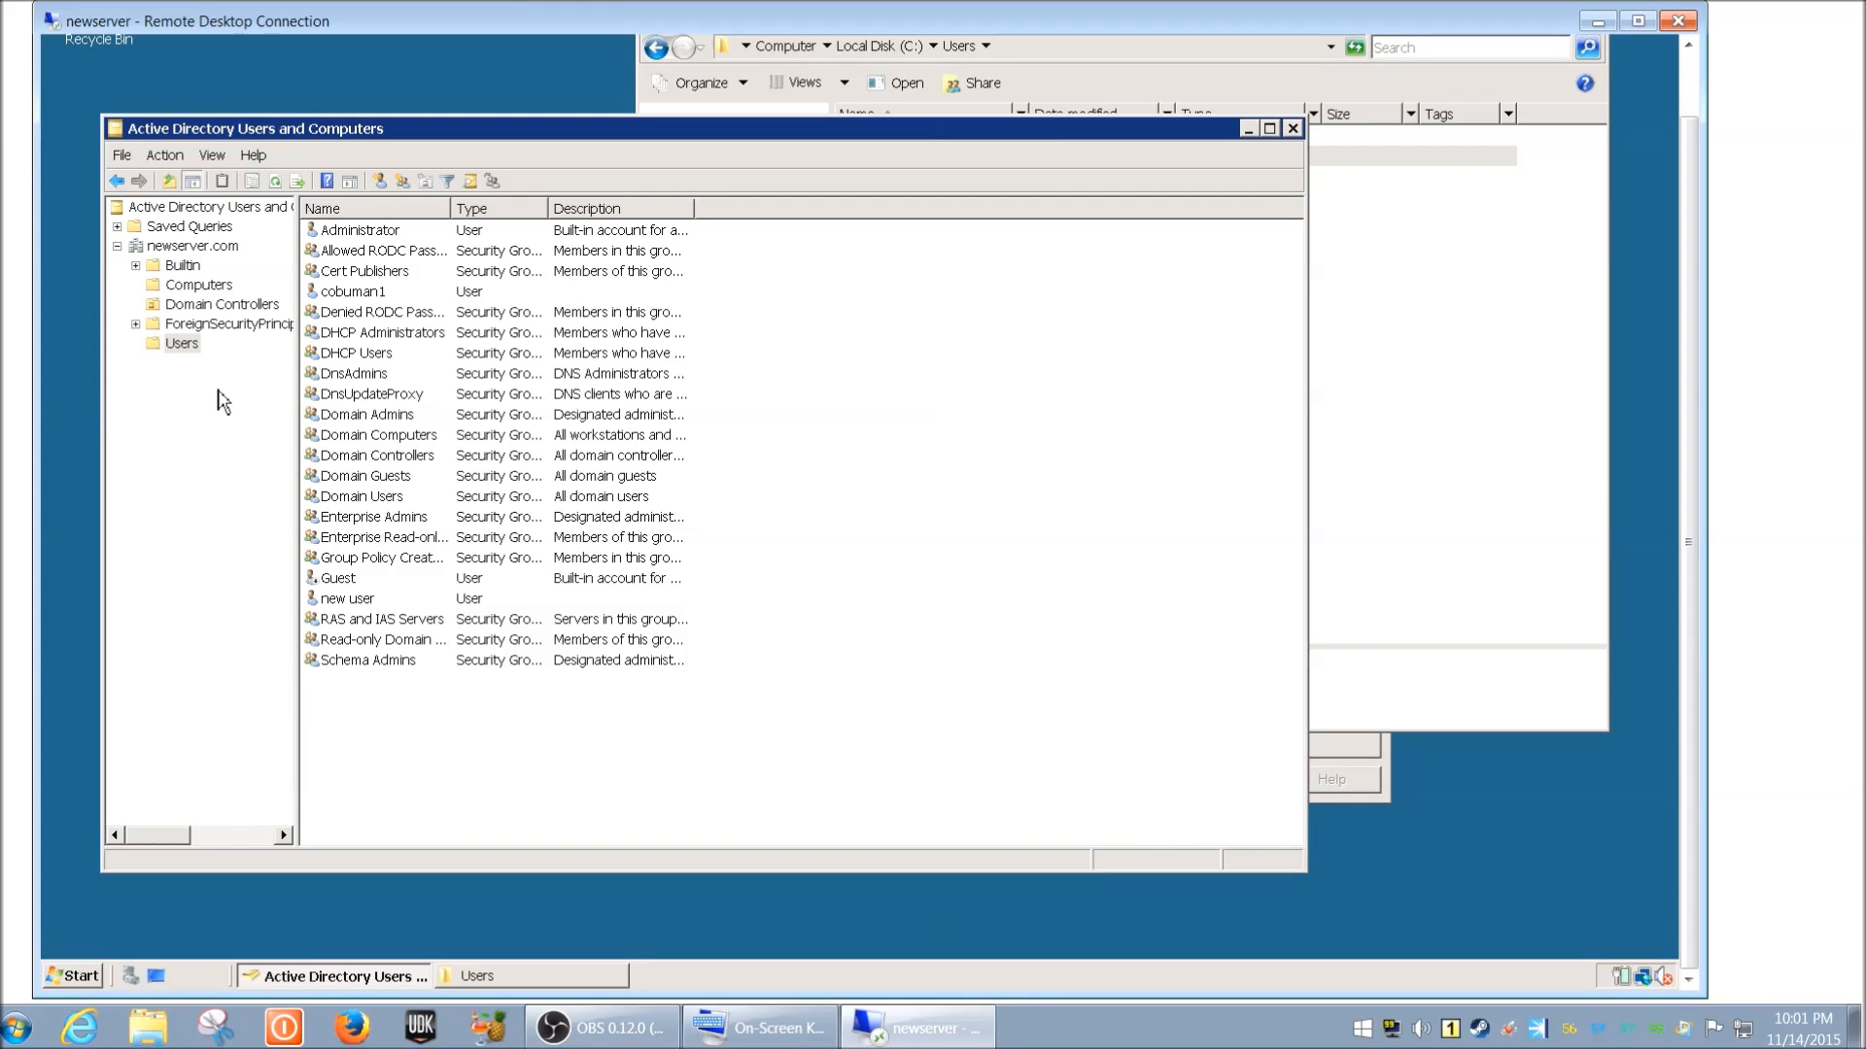
pyautogui.click(1378, 764)
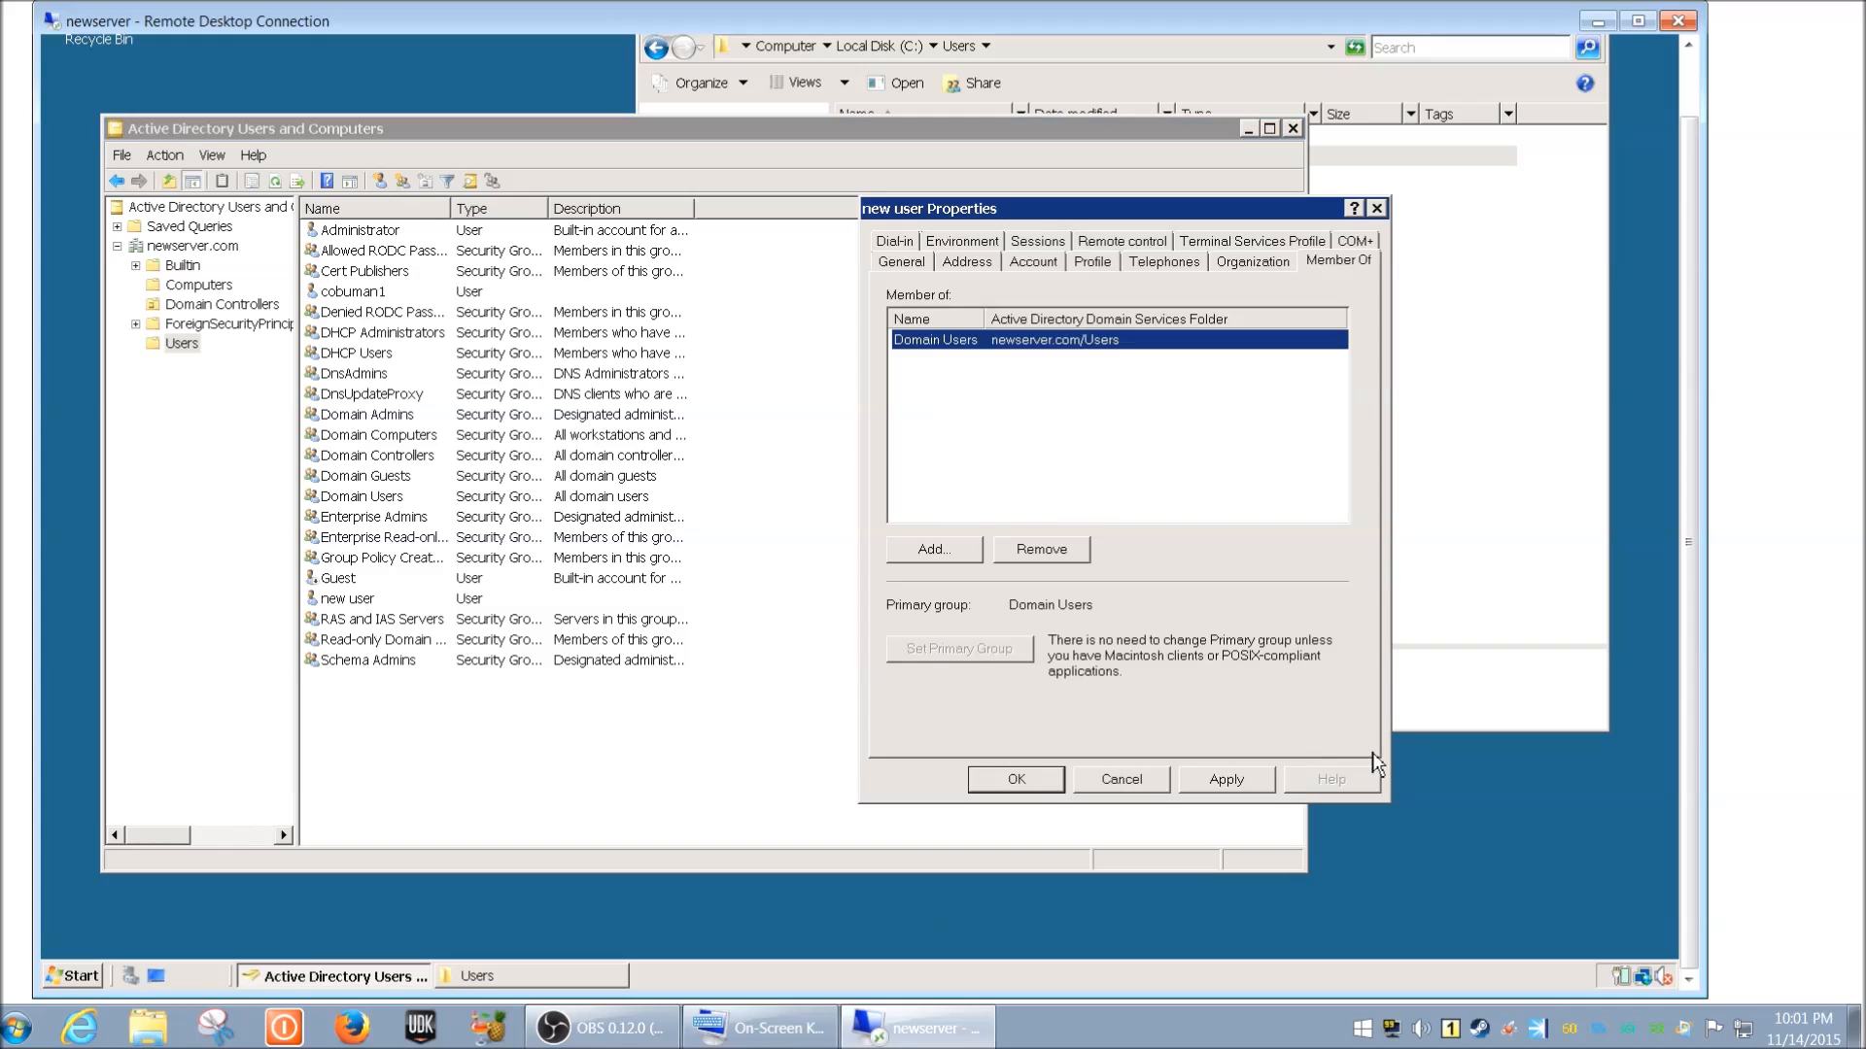
pyautogui.moveTo(1197, 222); pyautogui.dragTo(1345, 234)
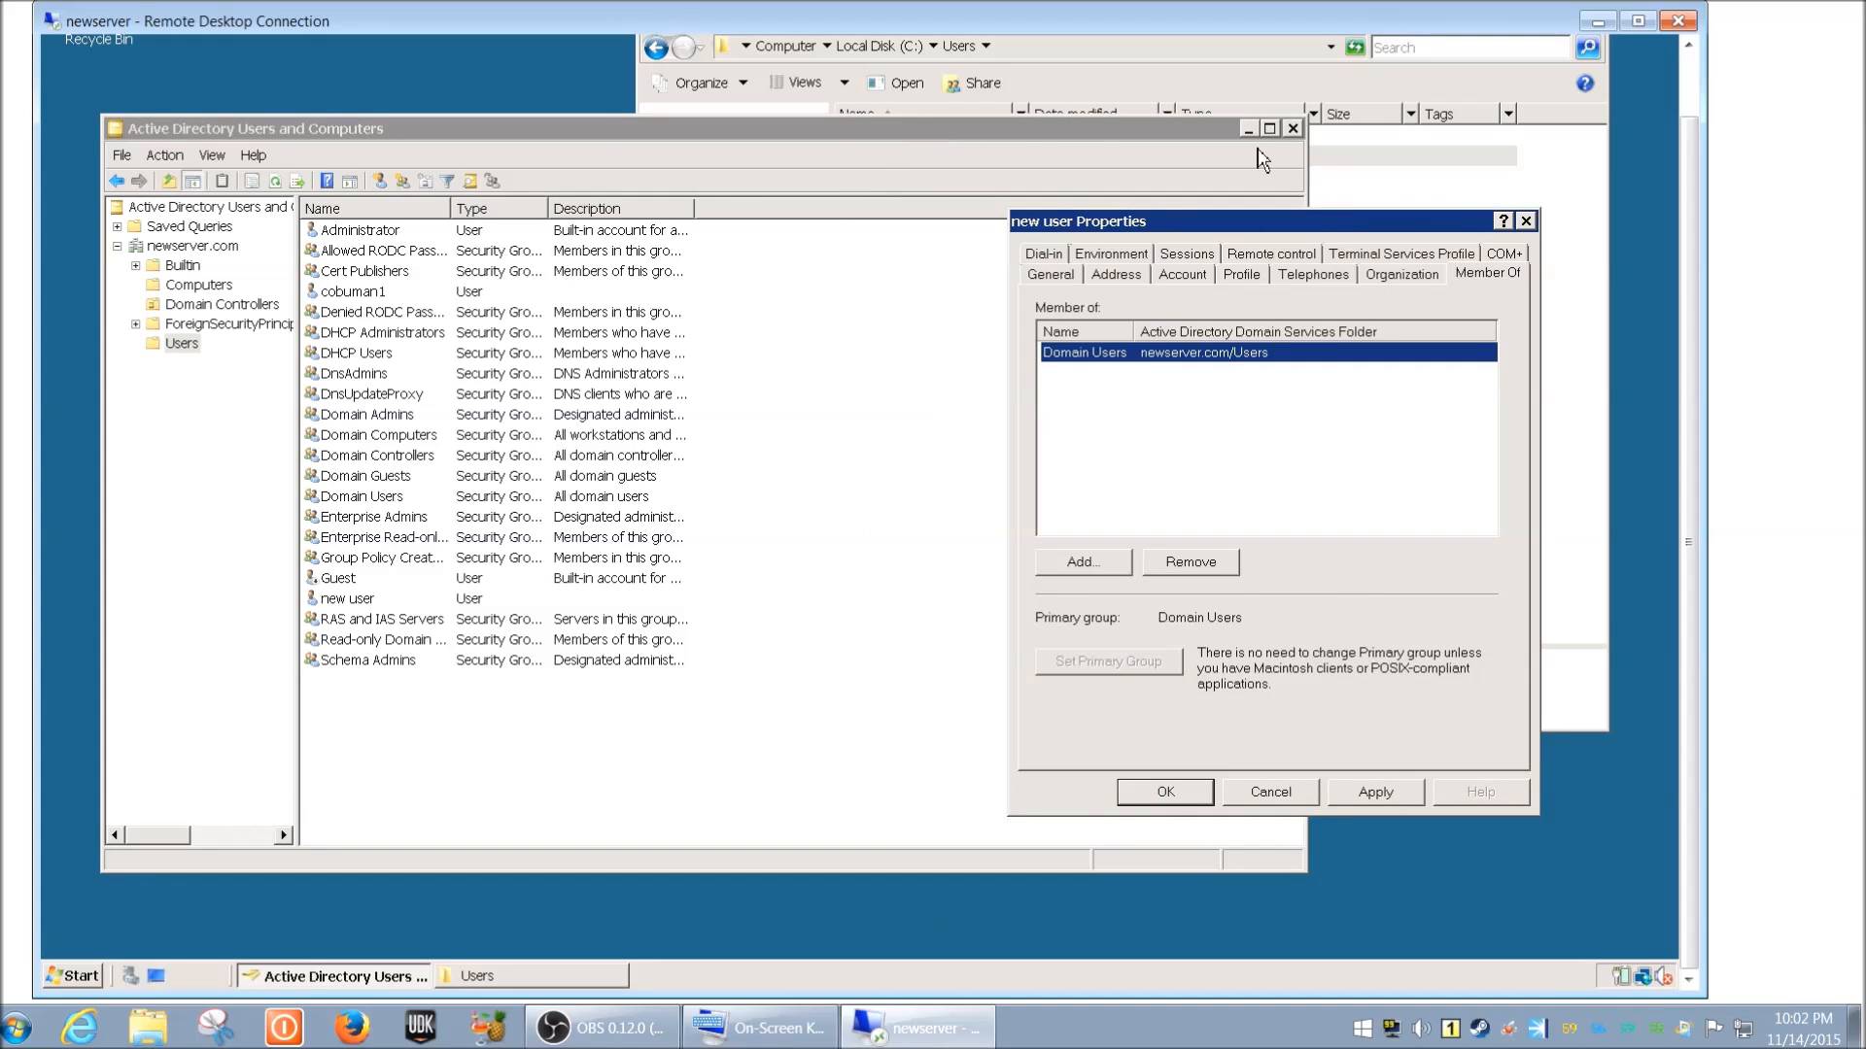
pyautogui.moveTo(1306, 159); pyautogui.dragTo(1129, 162)
pyautogui.click(1236, 233)
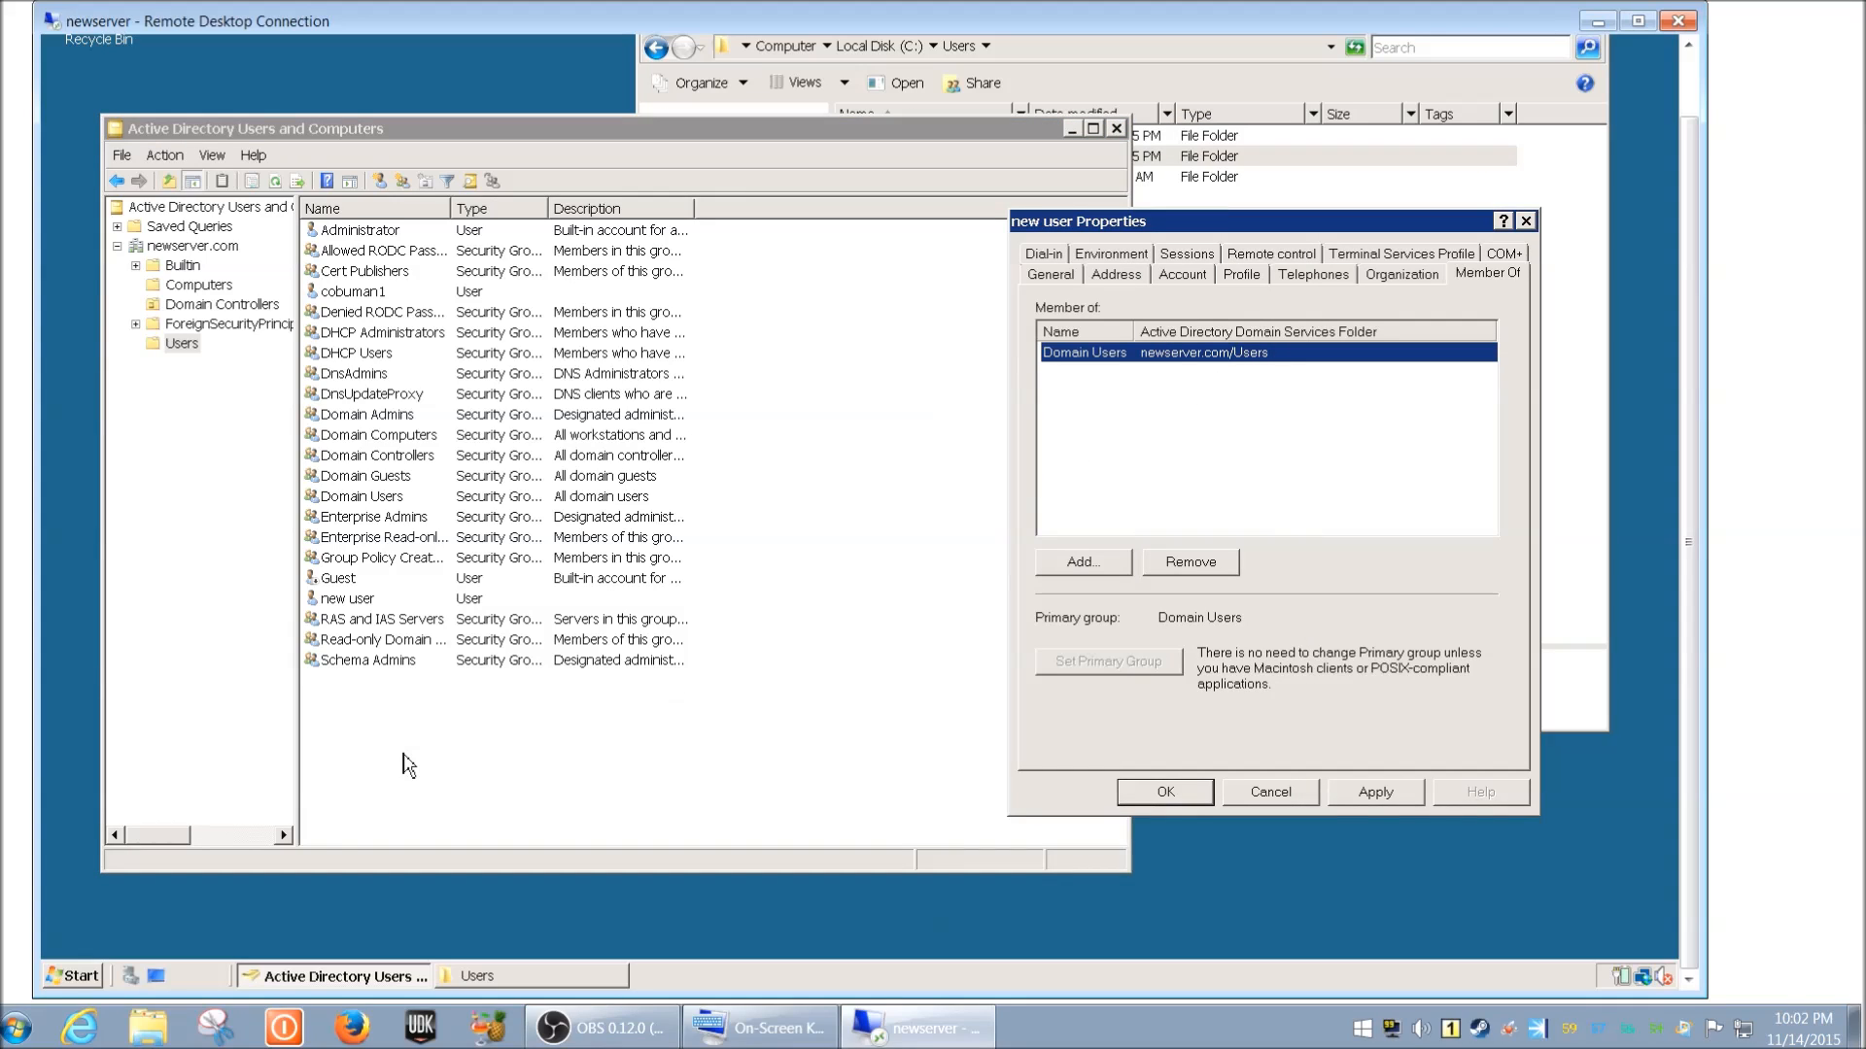
pyautogui.click(193, 350)
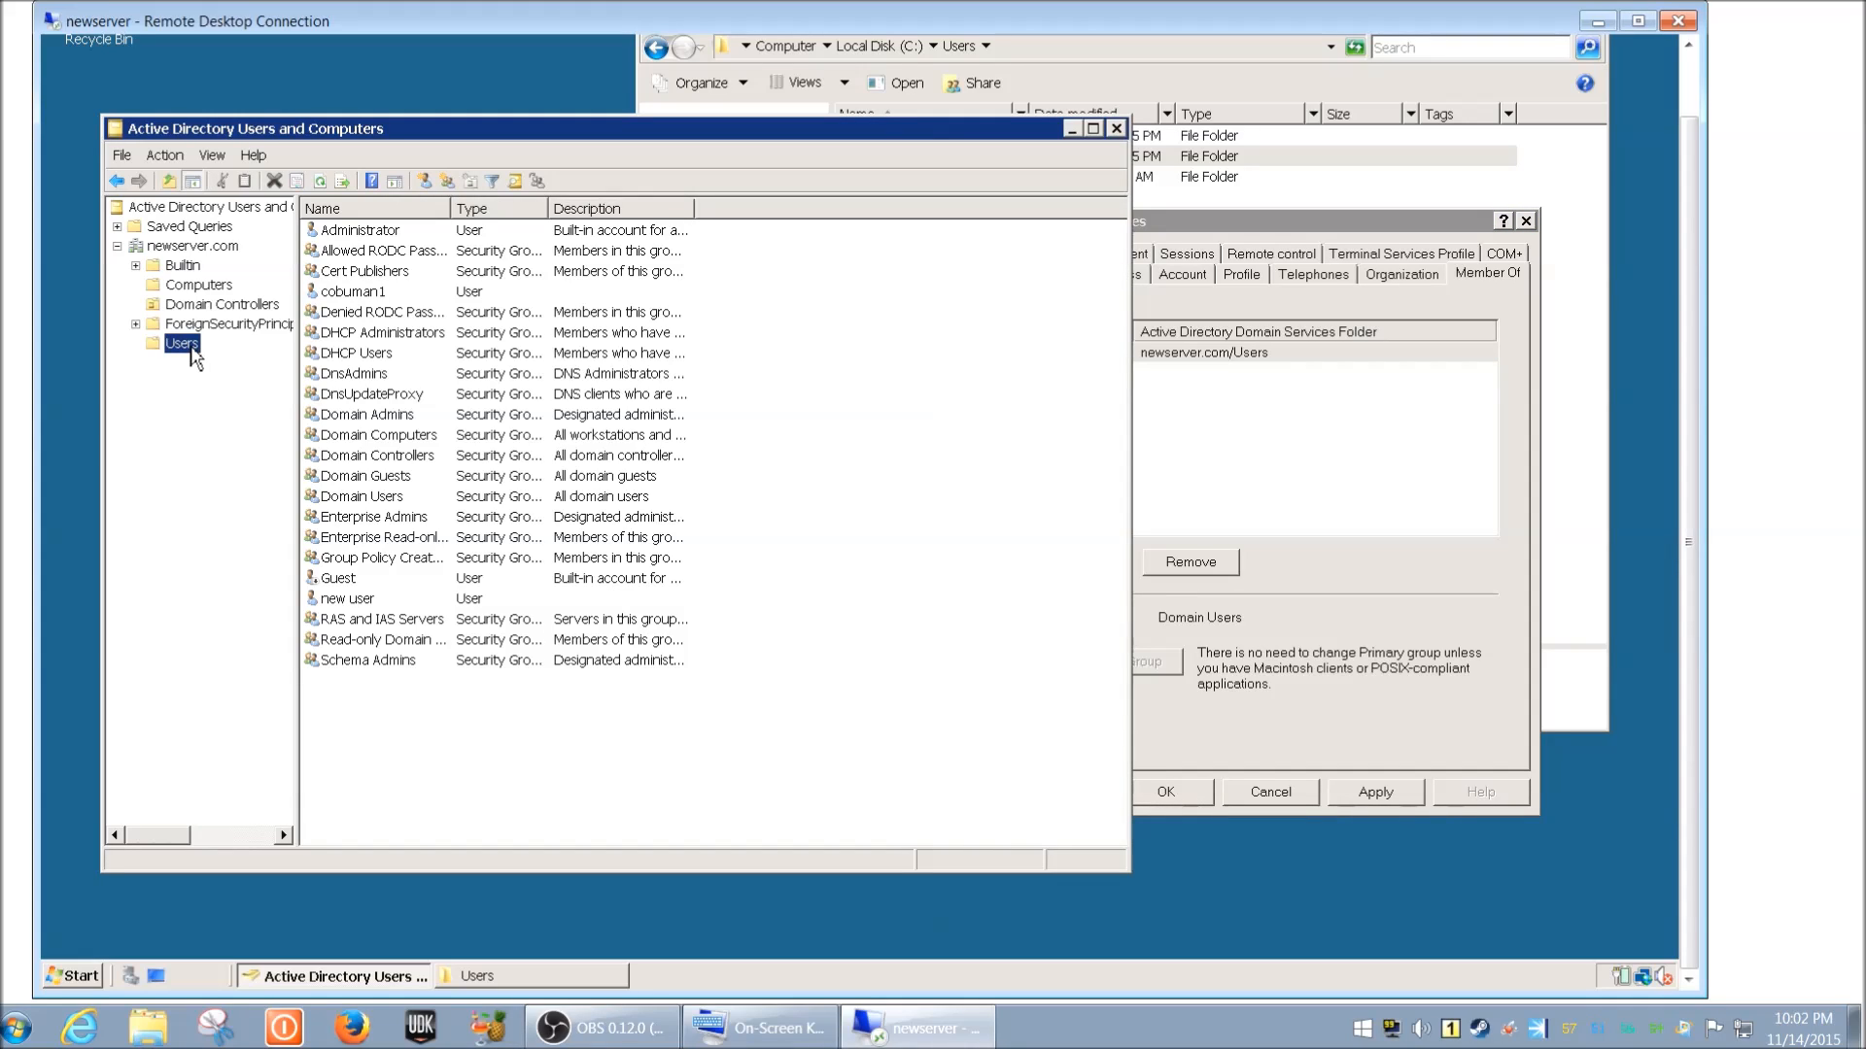
# Step: Create the Global Security group 'accounting' in Users and select it in the list
pyautogui.rightClick(192, 350)
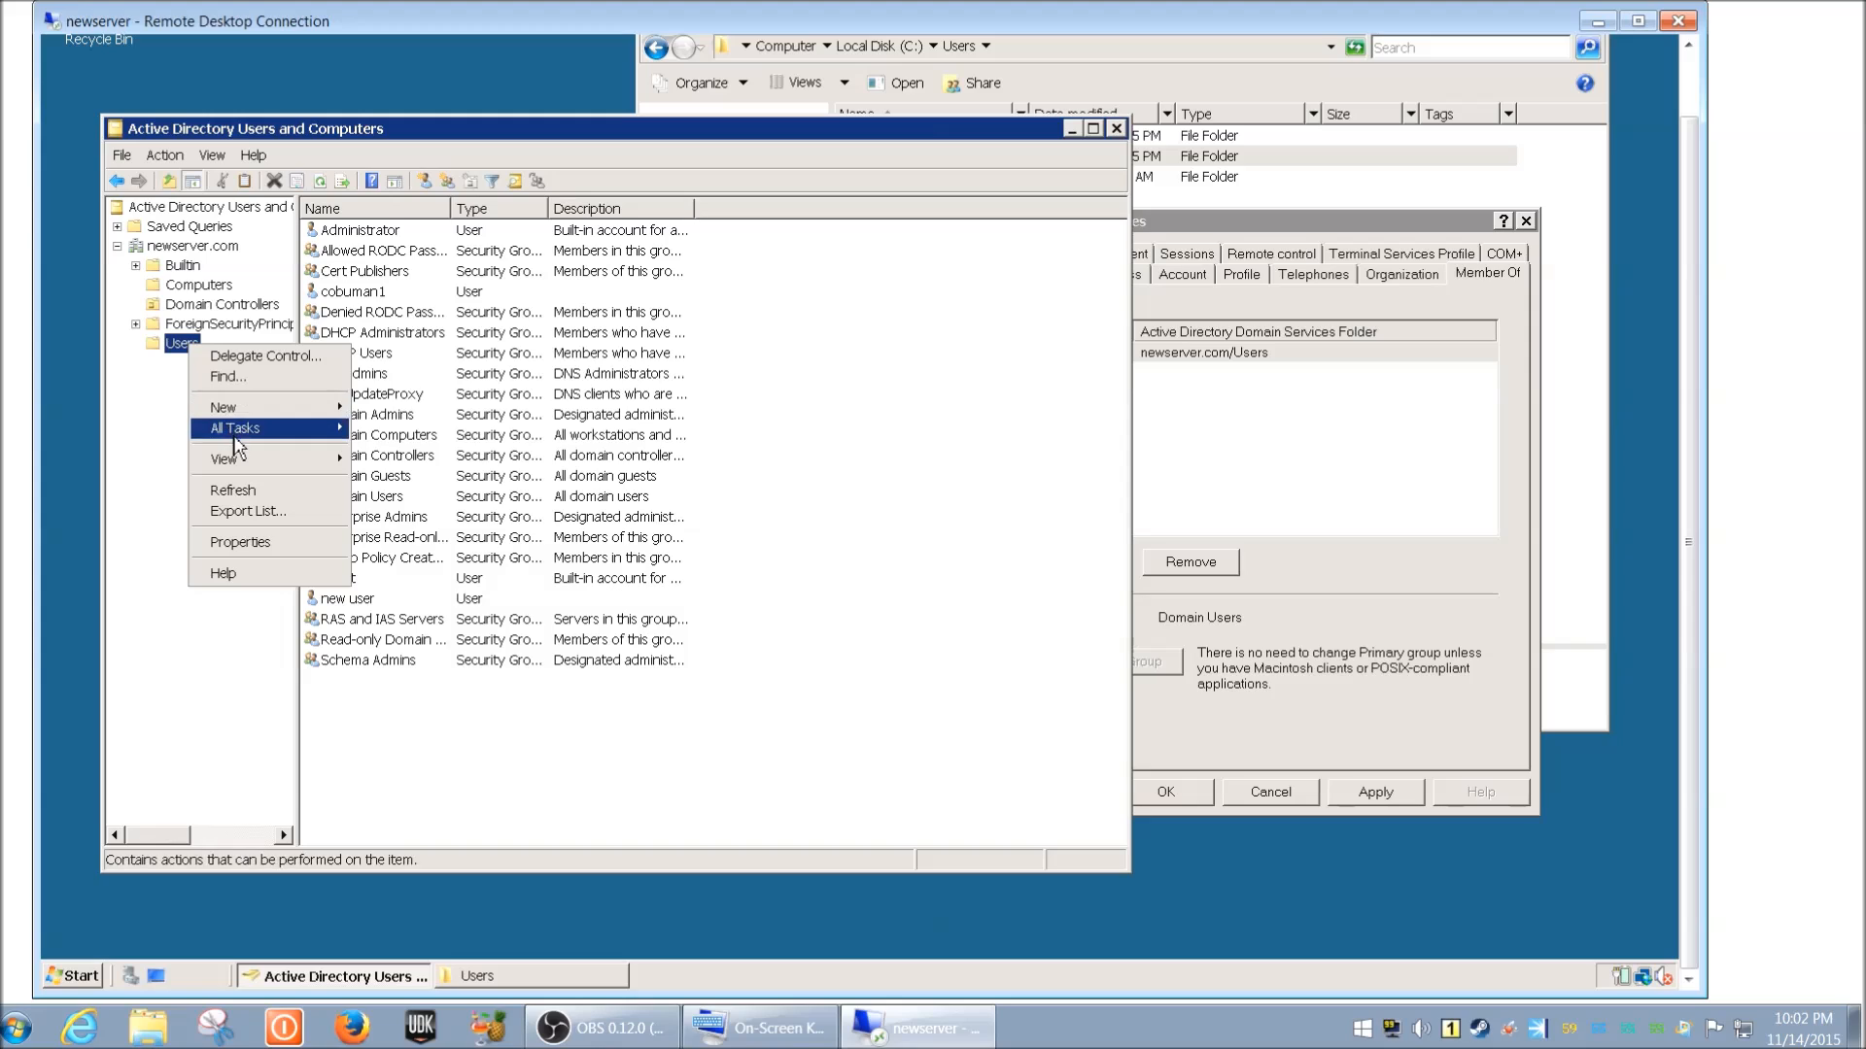
pyautogui.moveTo(264, 410)
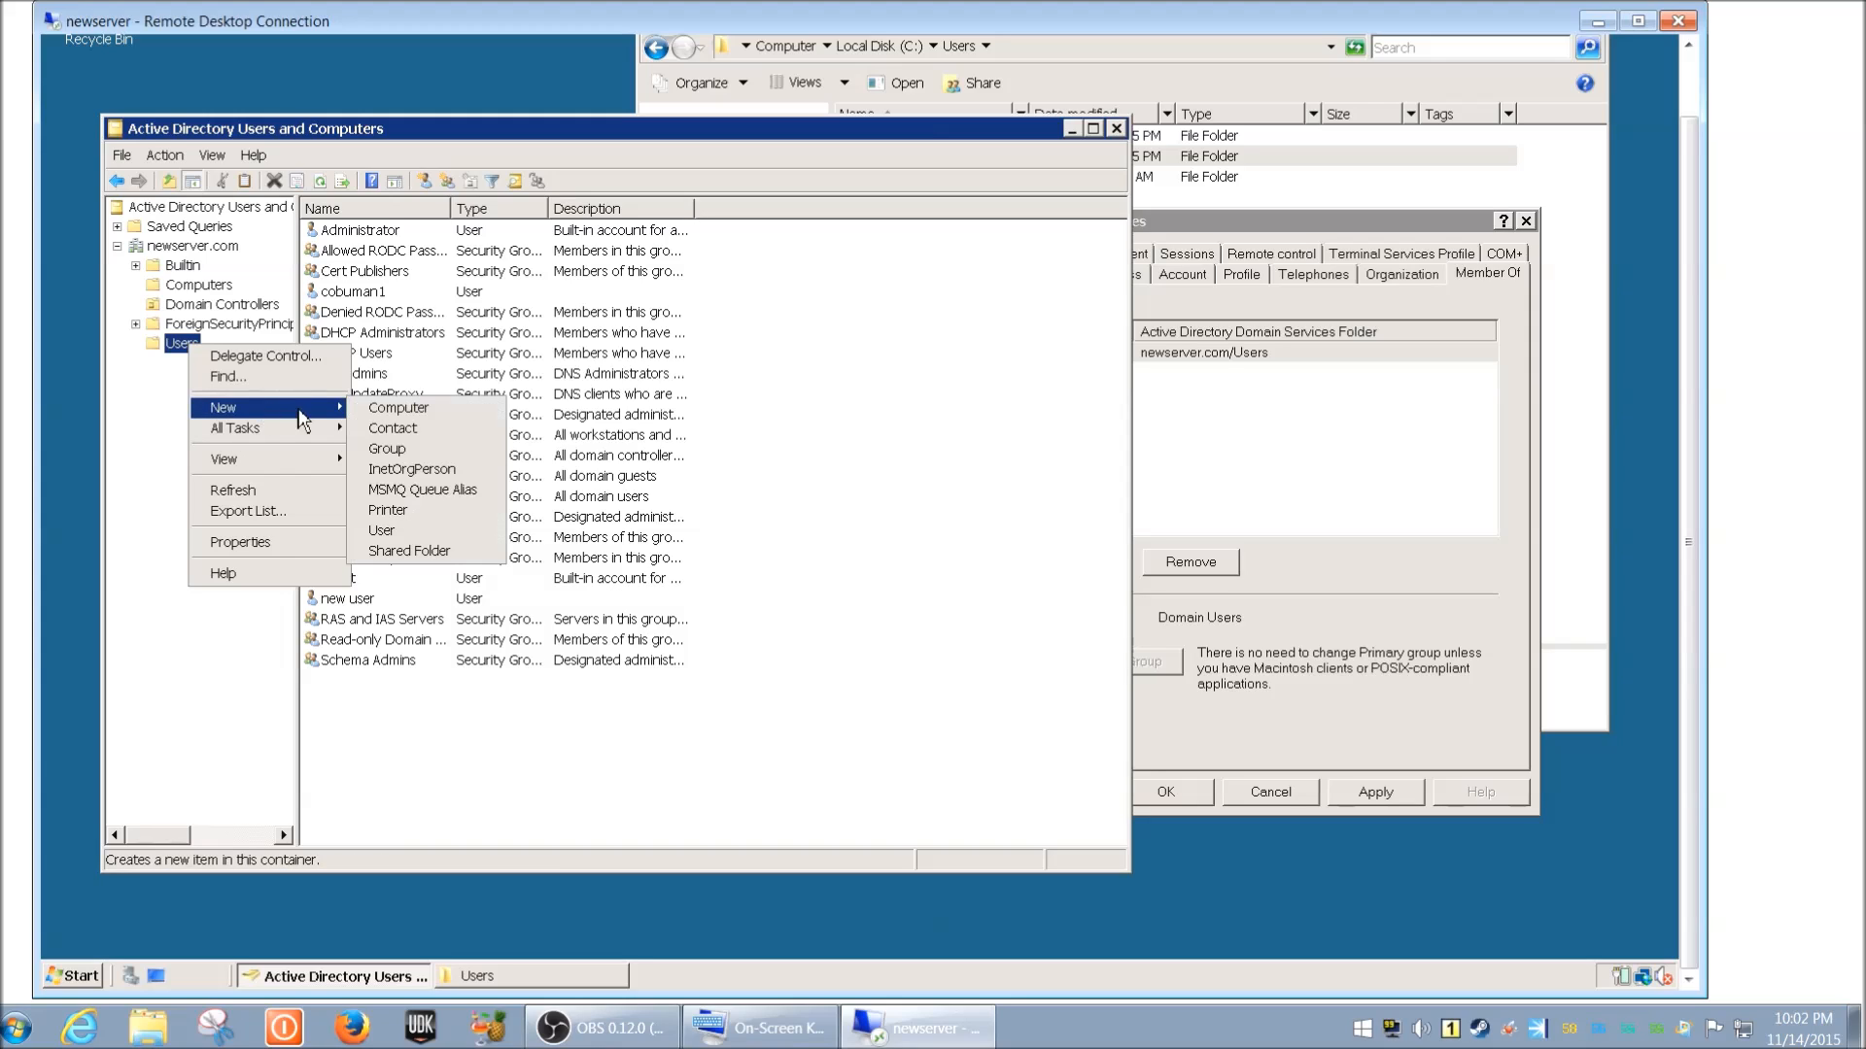
pyautogui.click(434, 451)
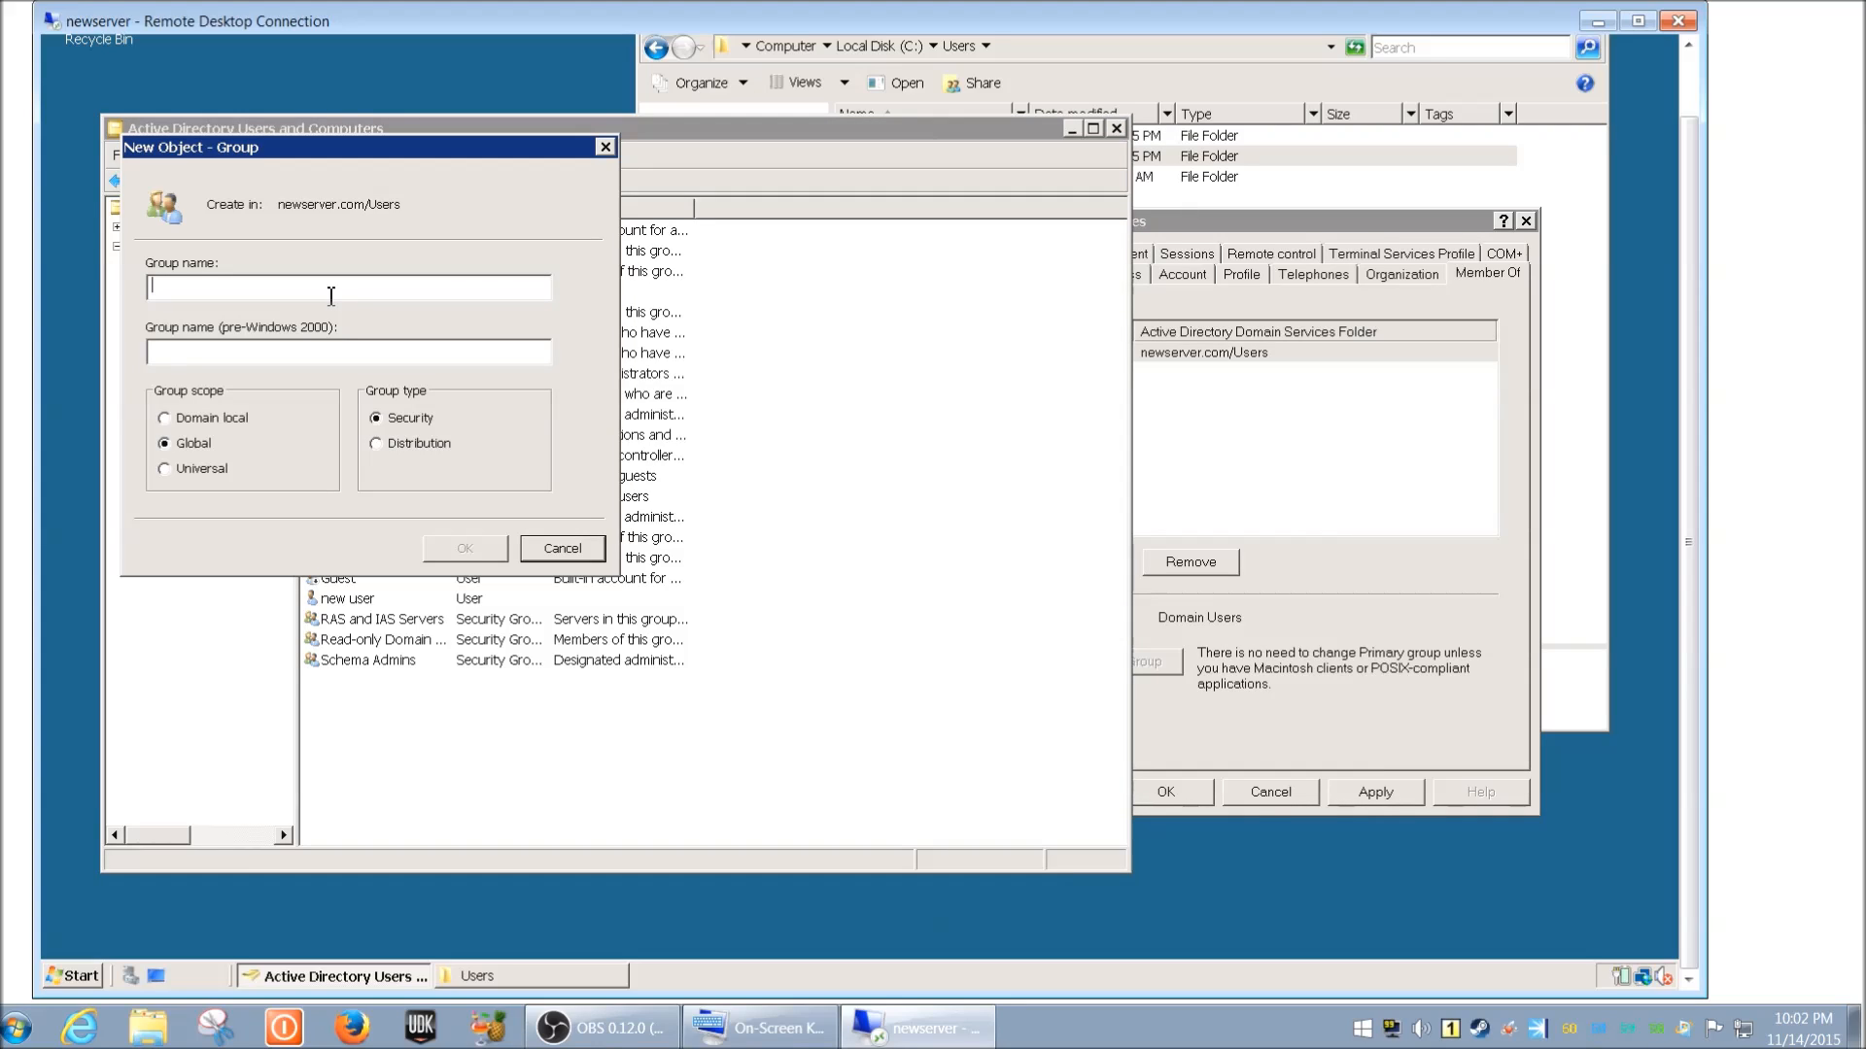
pyautogui.write('accounting')
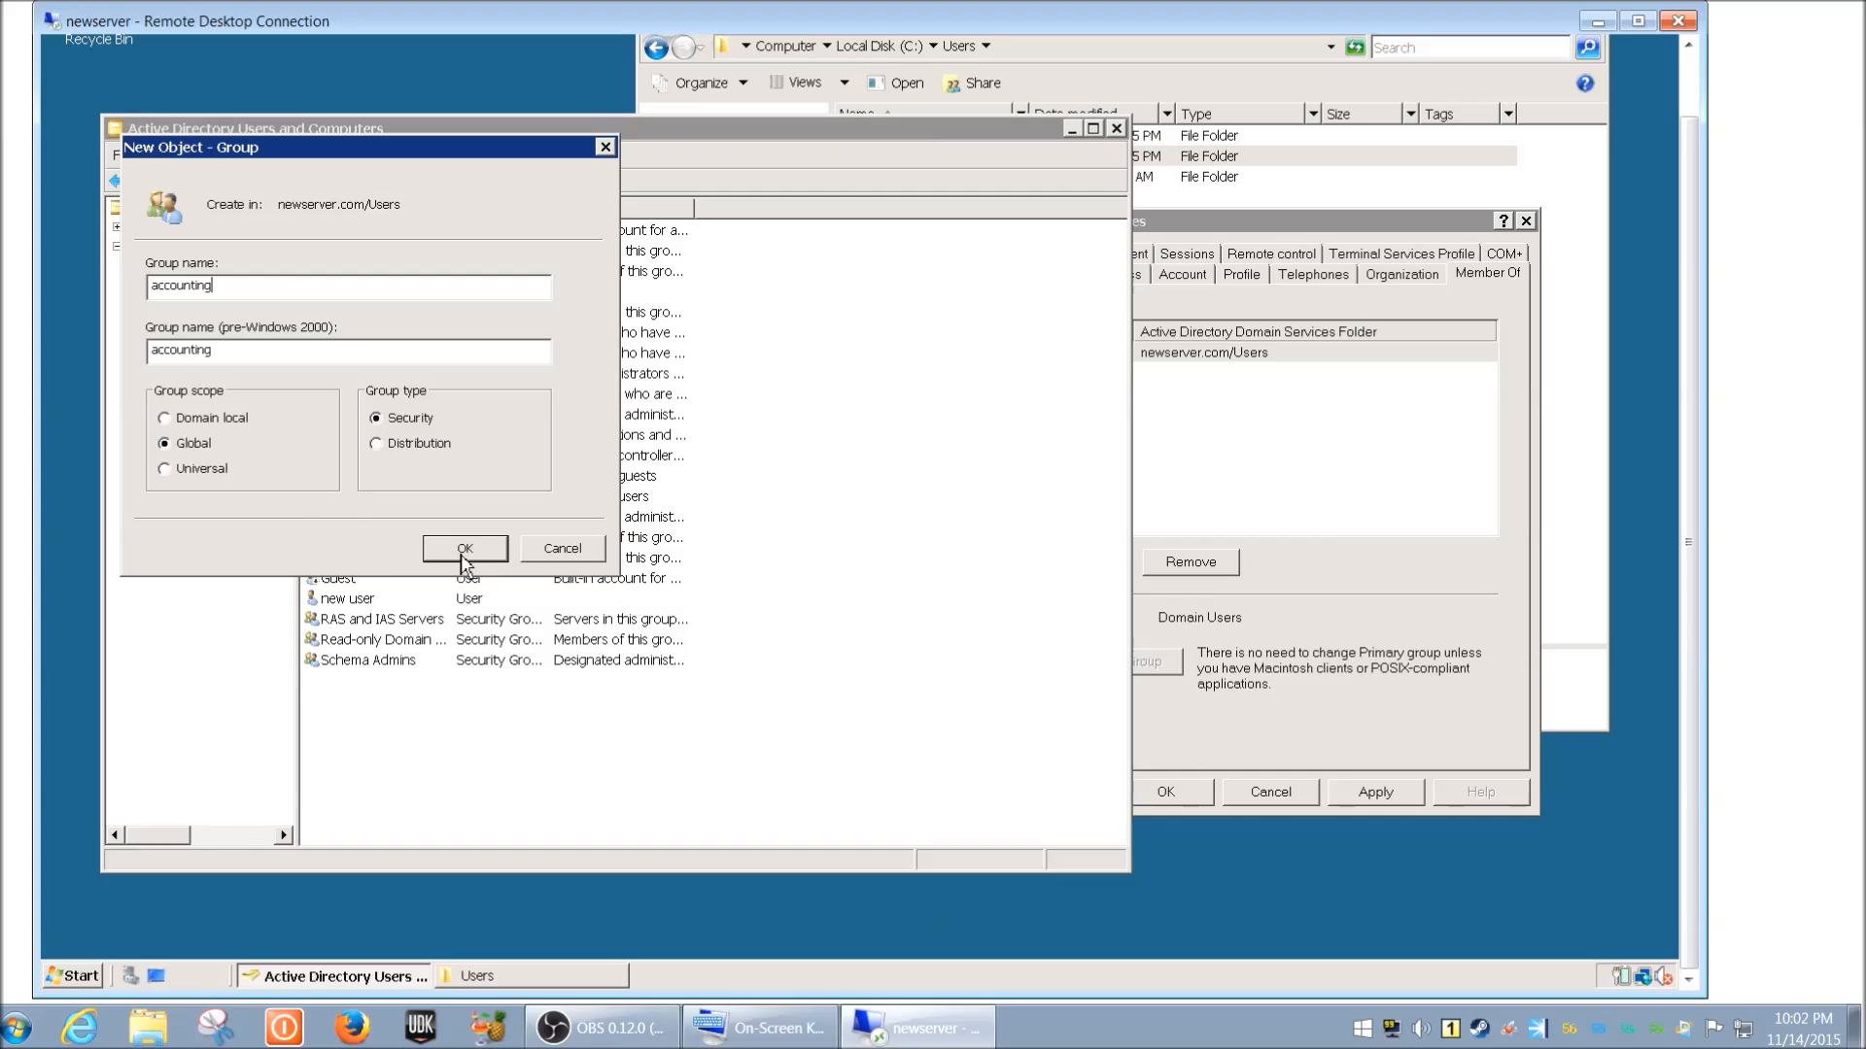
pyautogui.click(465, 561)
pyautogui.click(457, 557)
pyautogui.click(459, 551)
pyautogui.click(457, 551)
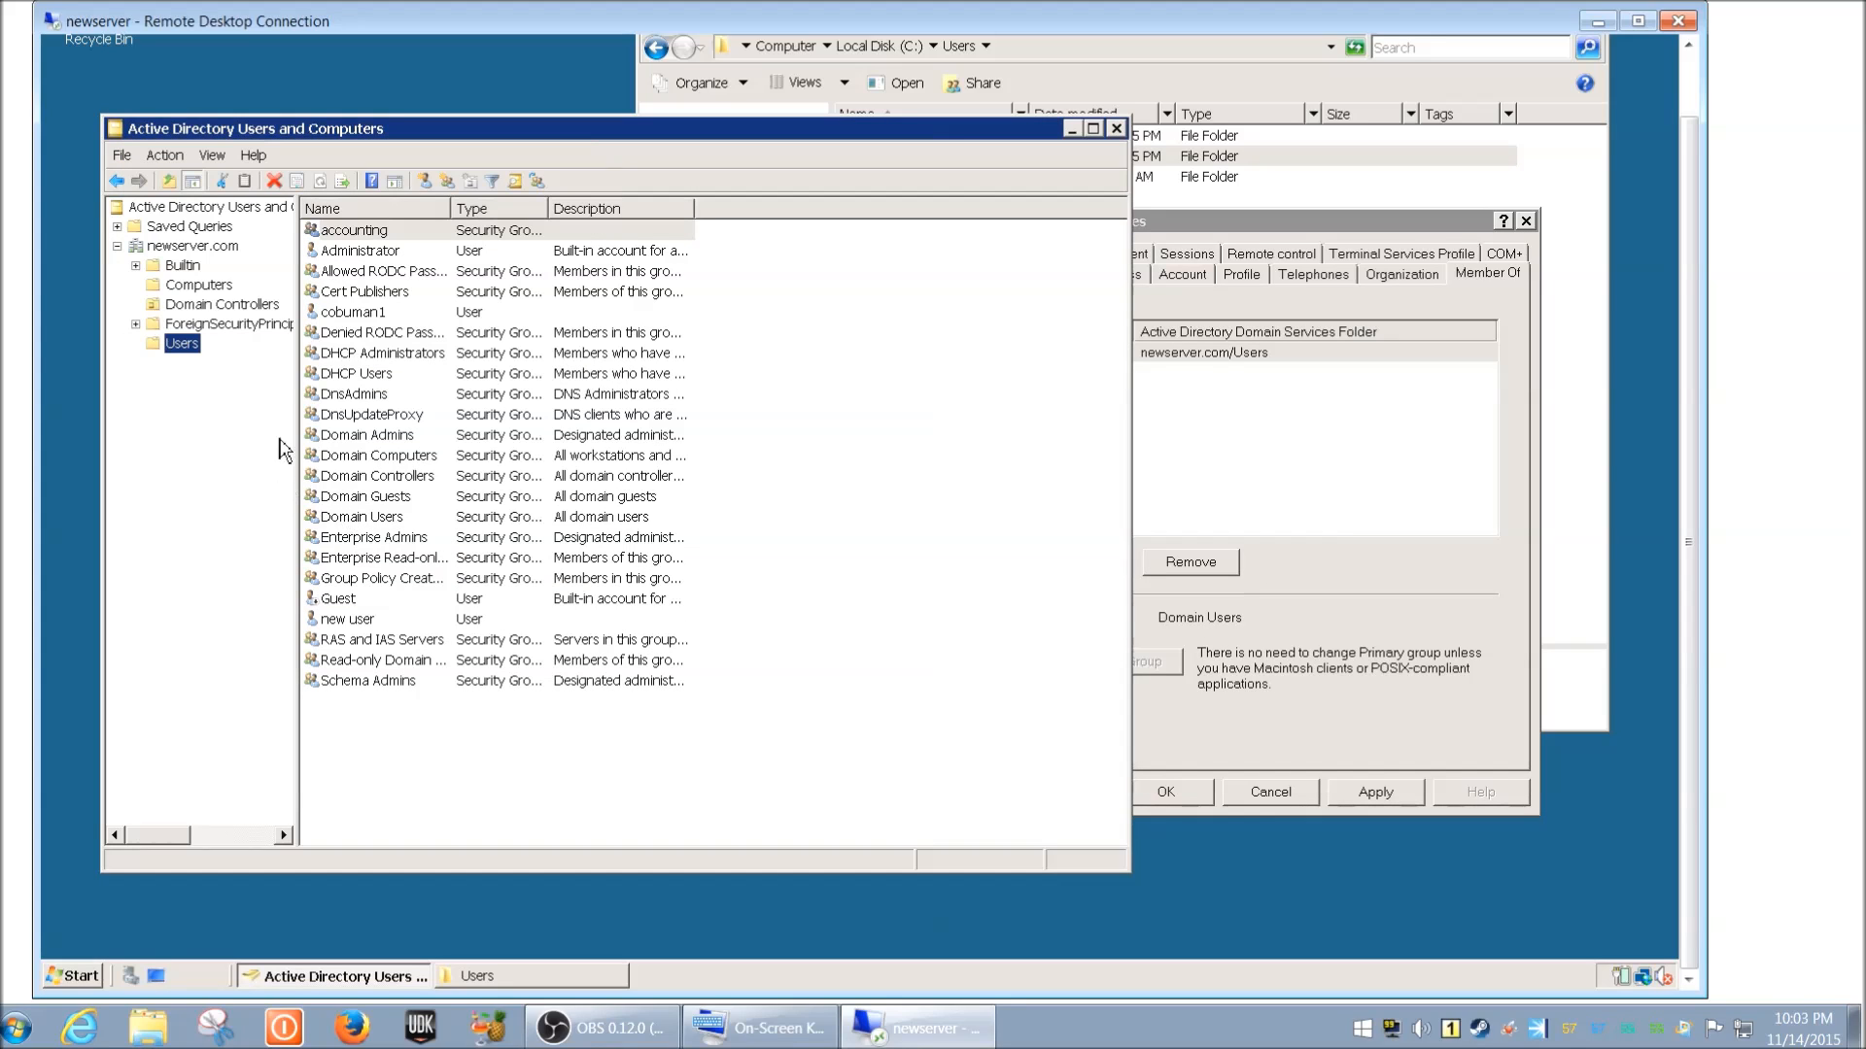
pyautogui.click(390, 235)
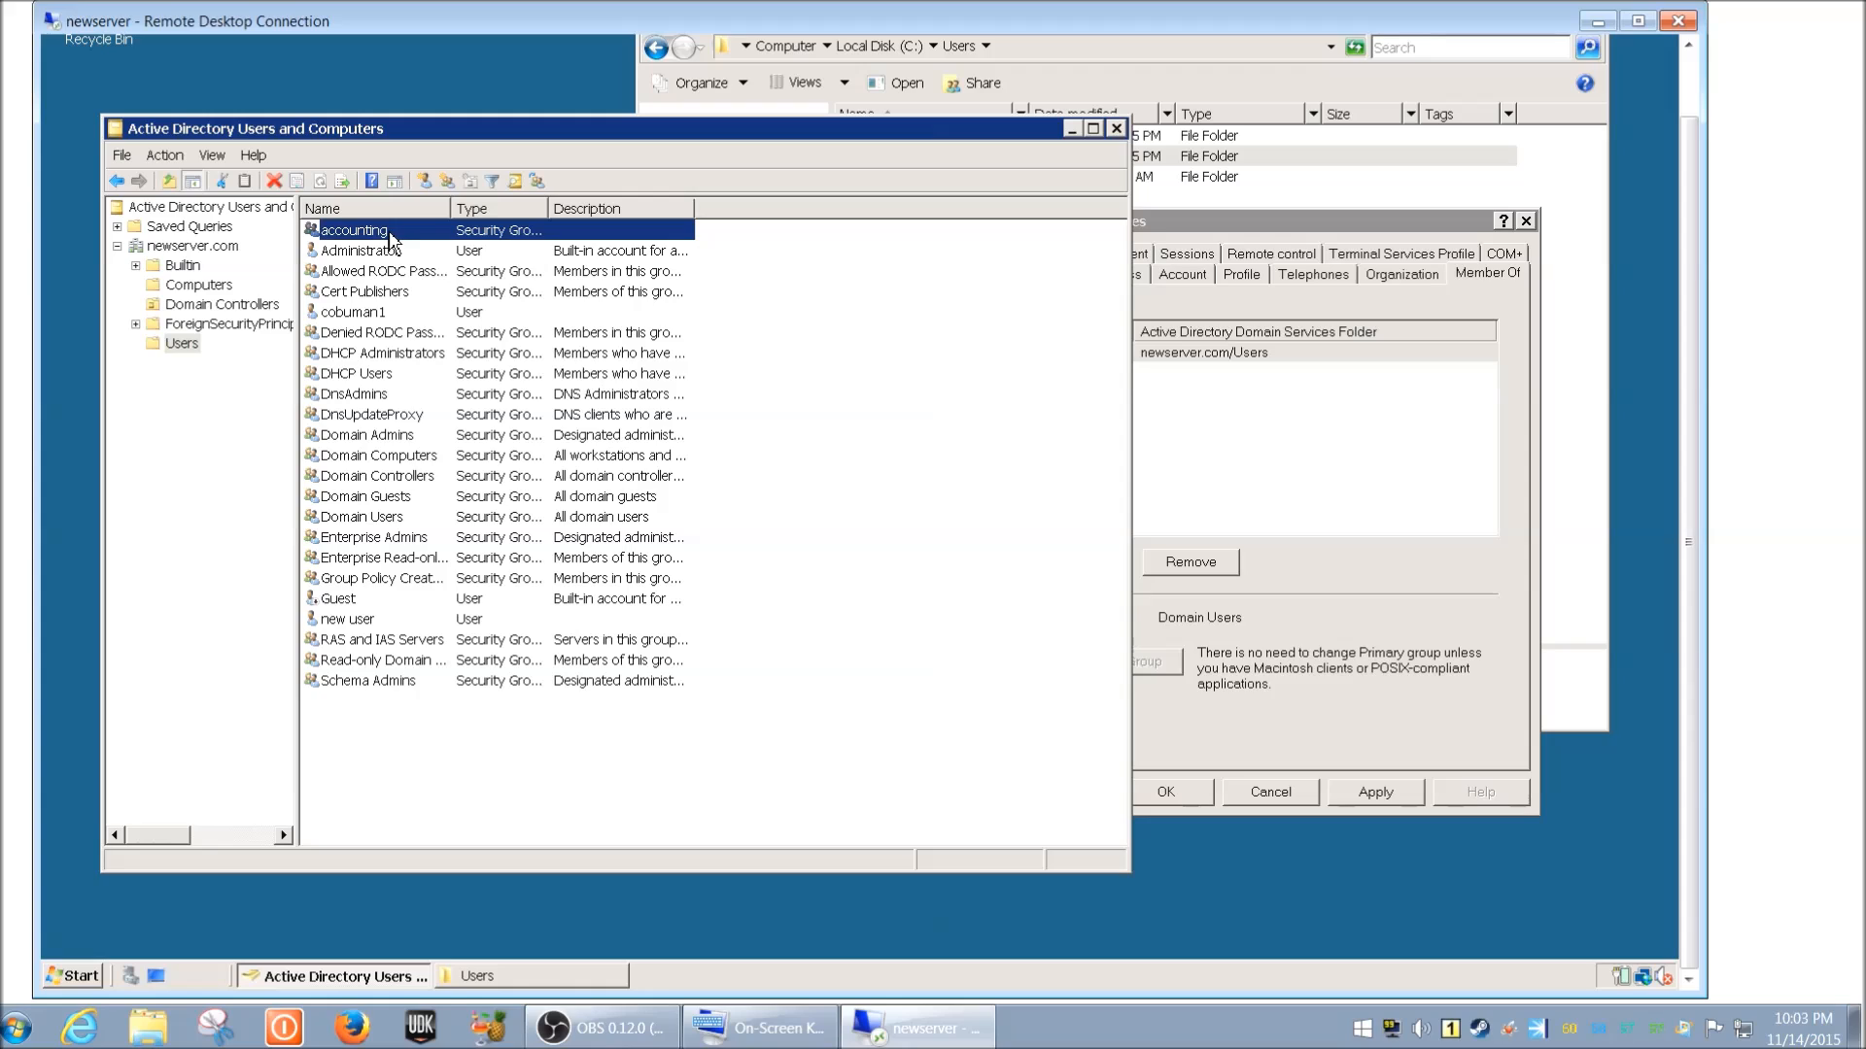
# Step: Open the accounting group's properties, see its empty member list, and return to new user's Member Of tab
pyautogui.doubleClick(390, 234)
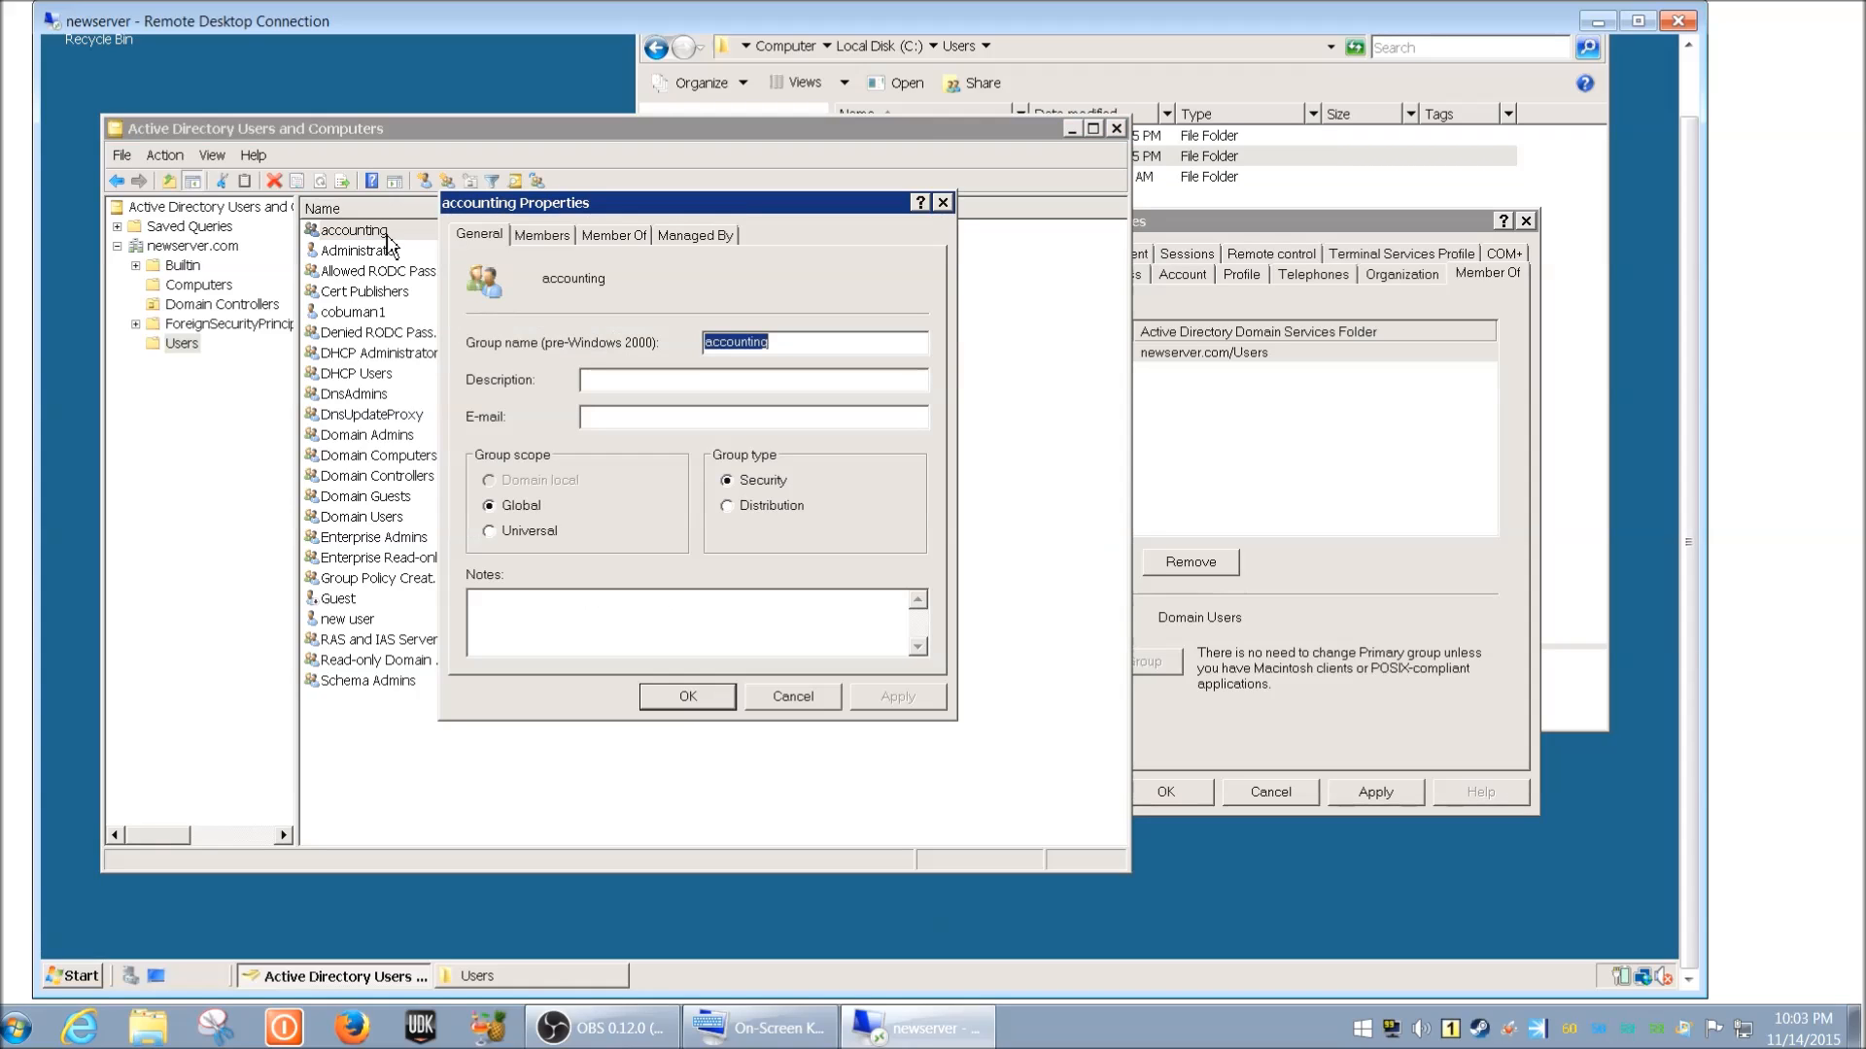
pyautogui.moveTo(827, 214); pyautogui.dragTo(723, 253)
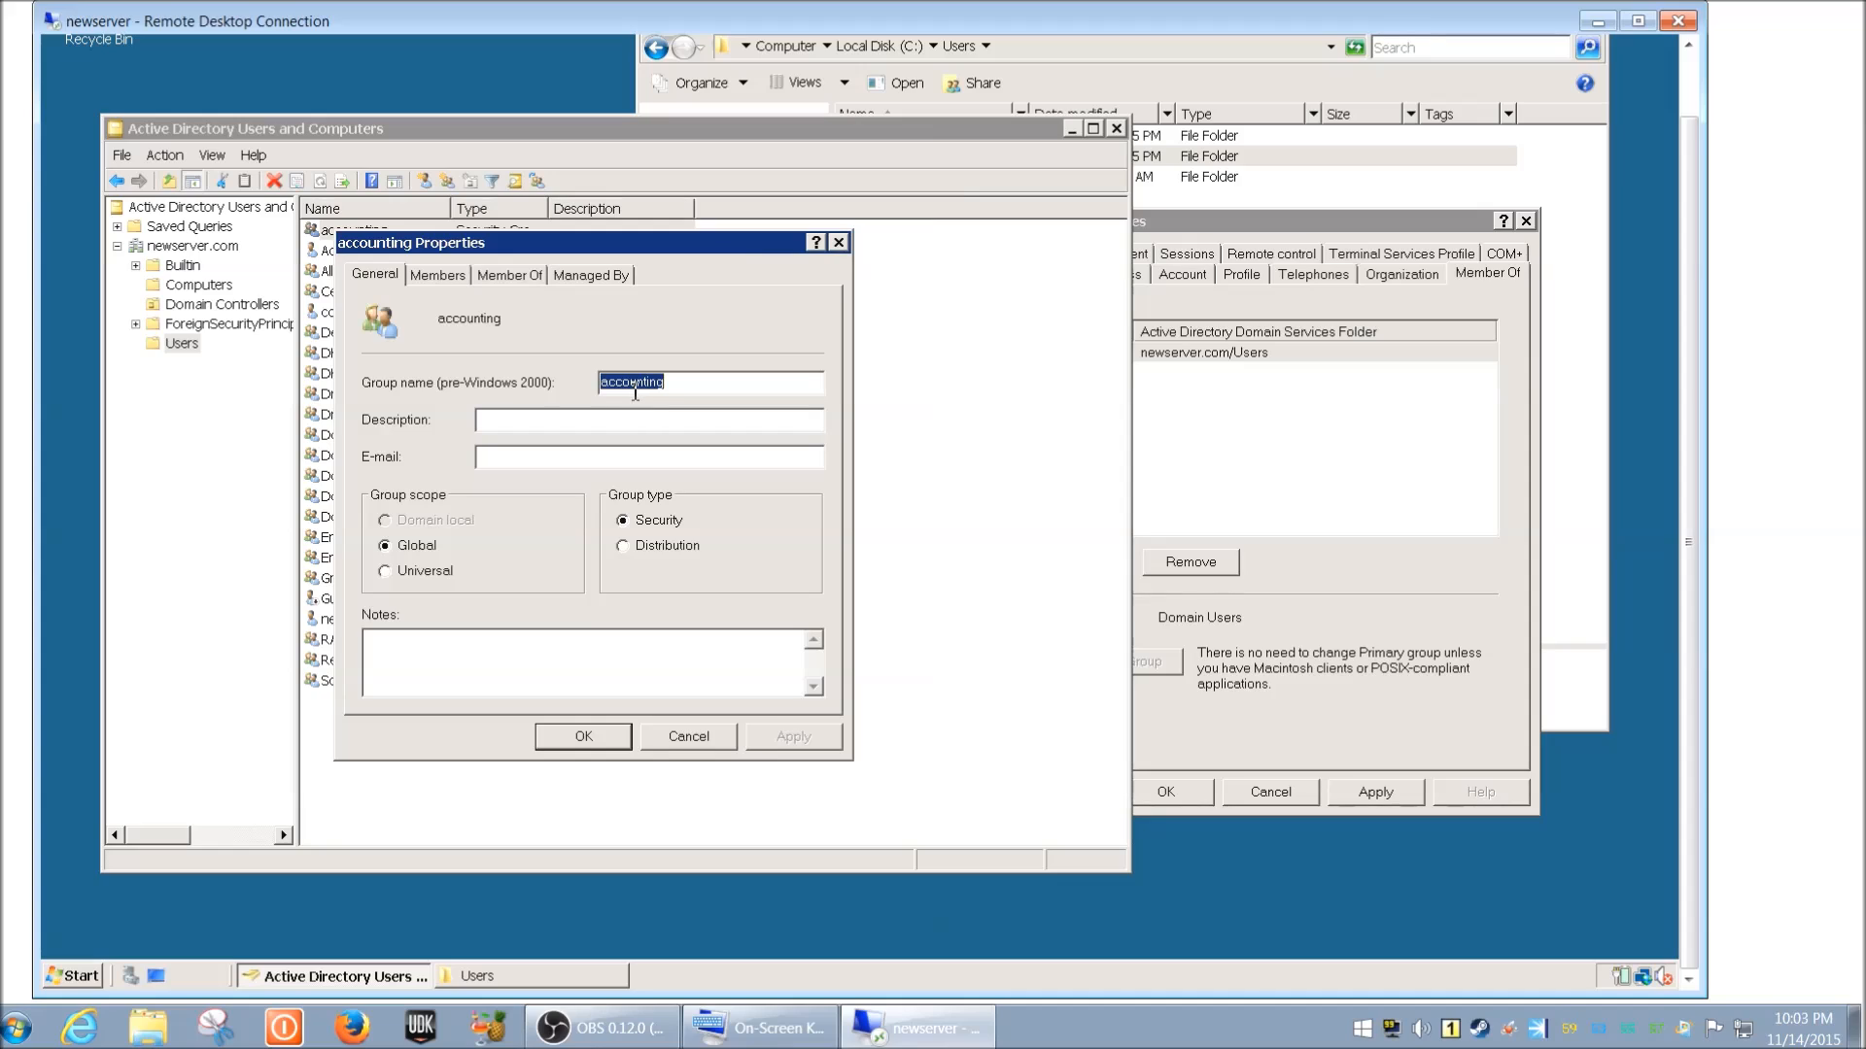
pyautogui.click(693, 380)
pyautogui.click(450, 282)
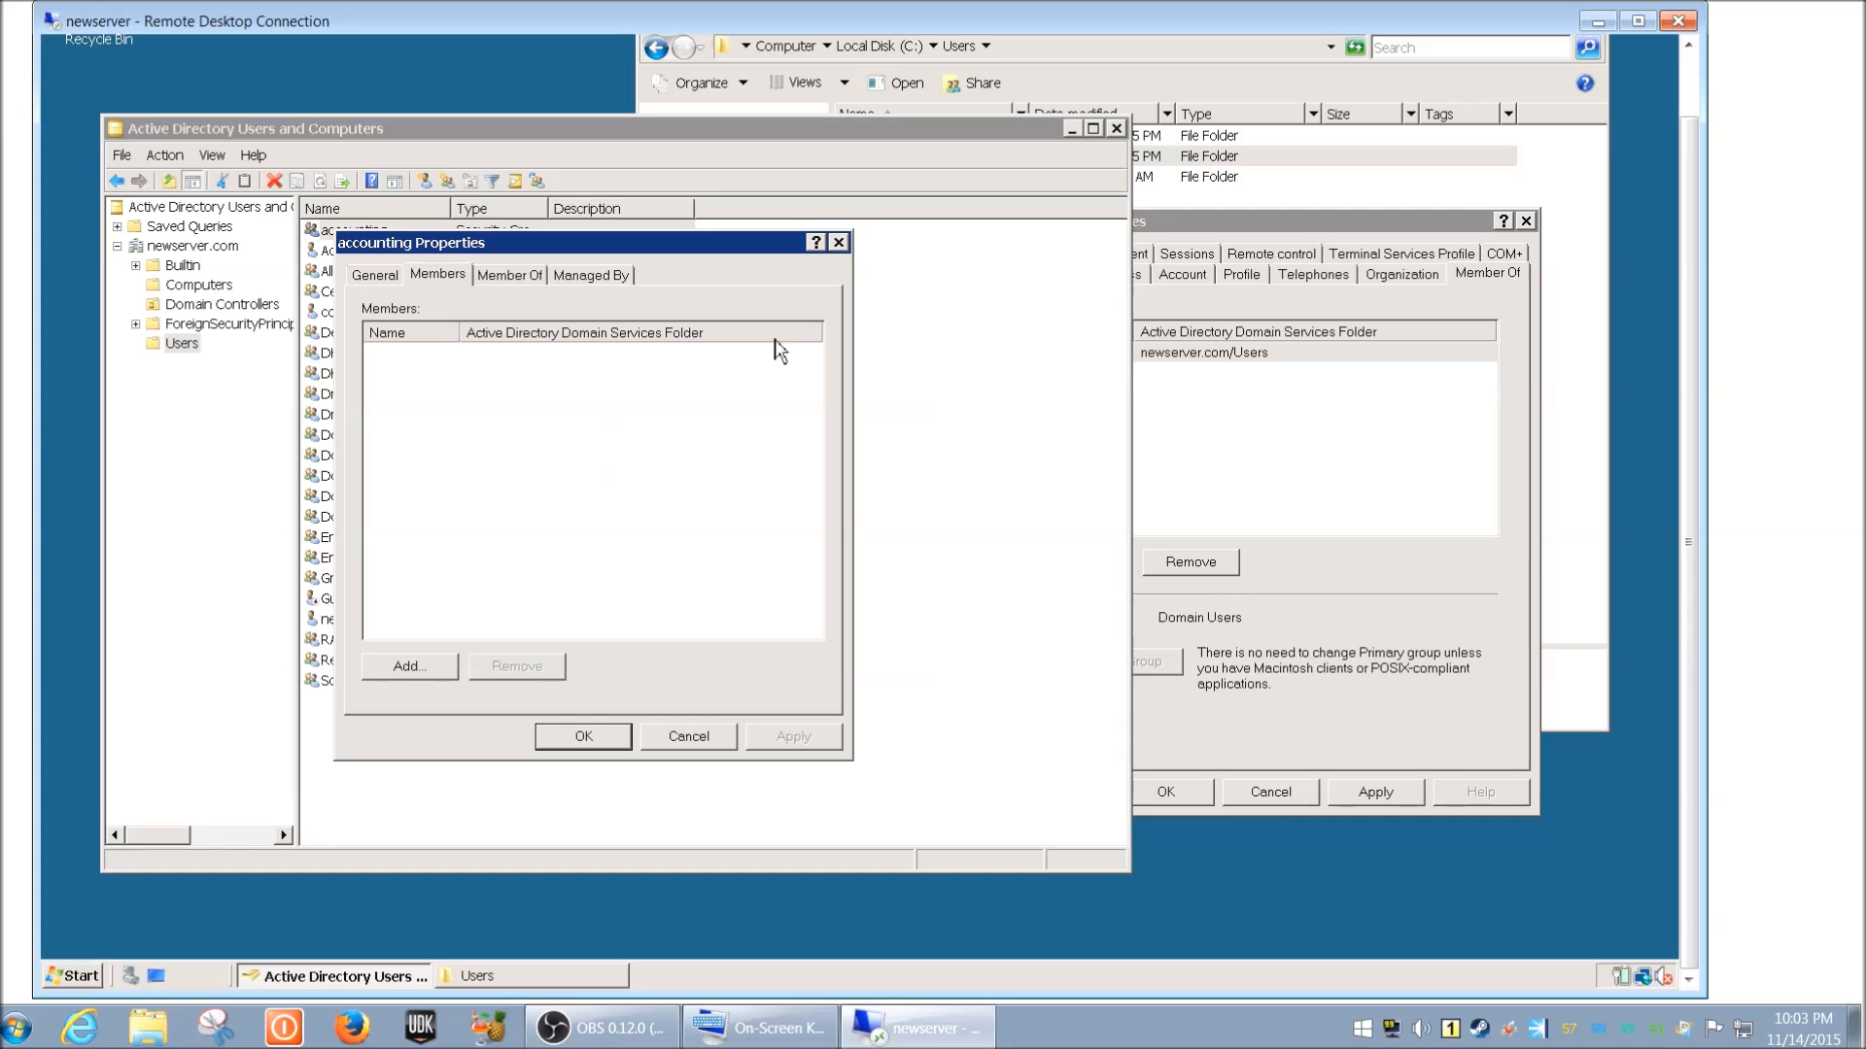
pyautogui.click(1234, 225)
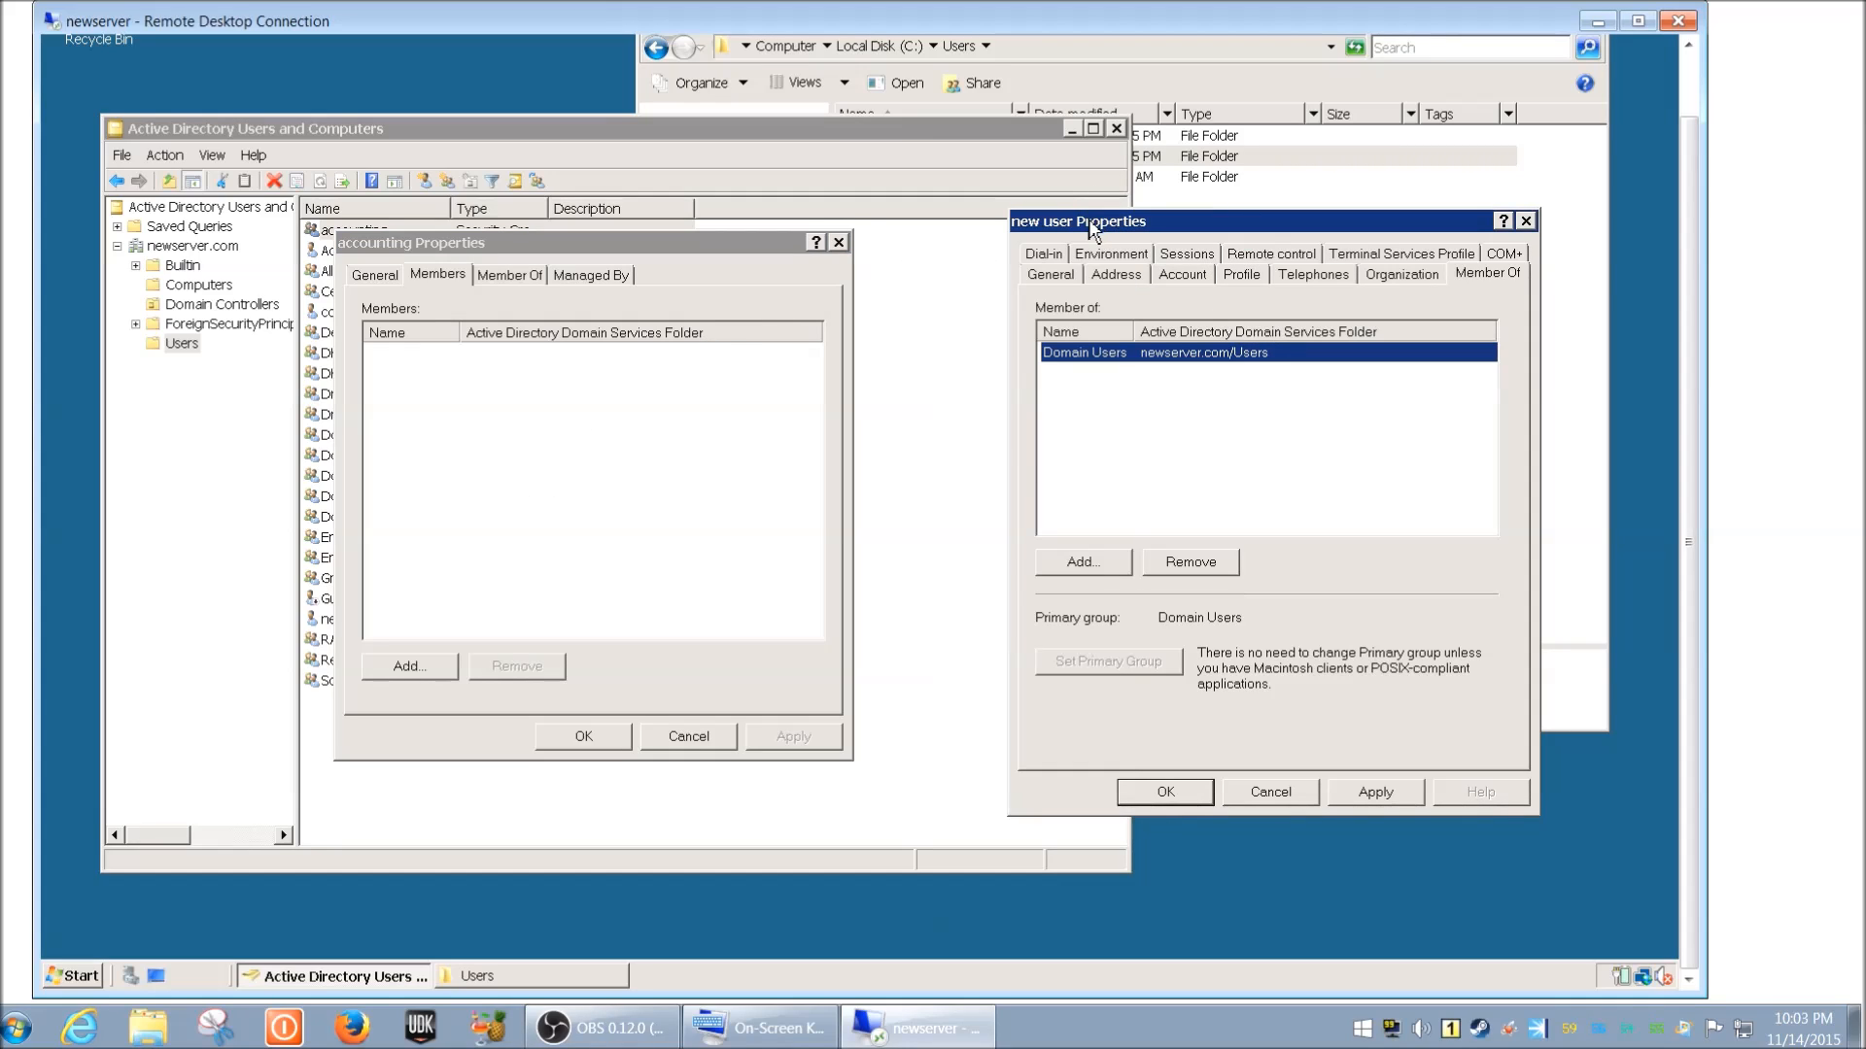
# Step: From new user's Member Of tab, add the accounting group by resolving 'a' with Check Names
pyautogui.click(1096, 570)
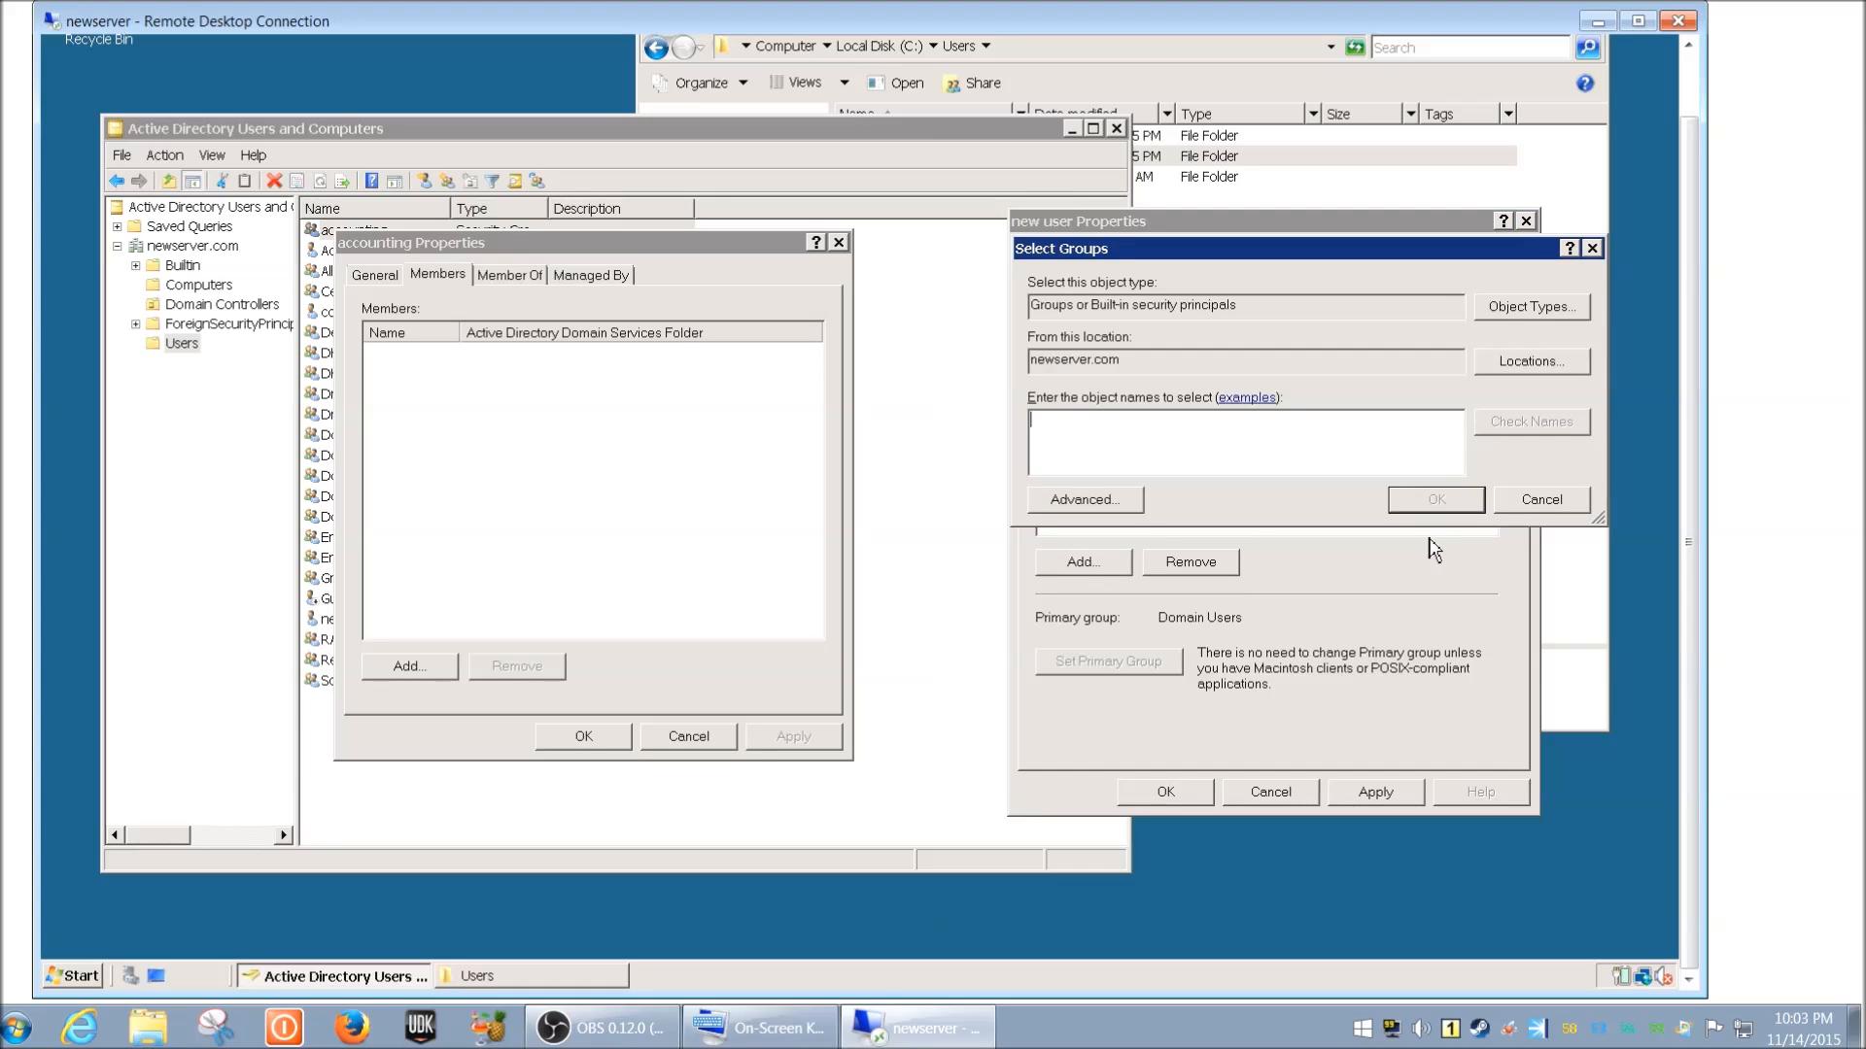
pyautogui.write('n')
pyautogui.press('BackSpace')
pyautogui.press('BackSpace')
pyautogui.press('BackSpace')
pyautogui.press('BackSpace')
pyautogui.press('BackSpace')
pyautogui.press('BackSpace')
pyautogui.press('BackSpace')
pyautogui.write('a')
pyautogui.click(1541, 432)
pyautogui.click(1435, 500)
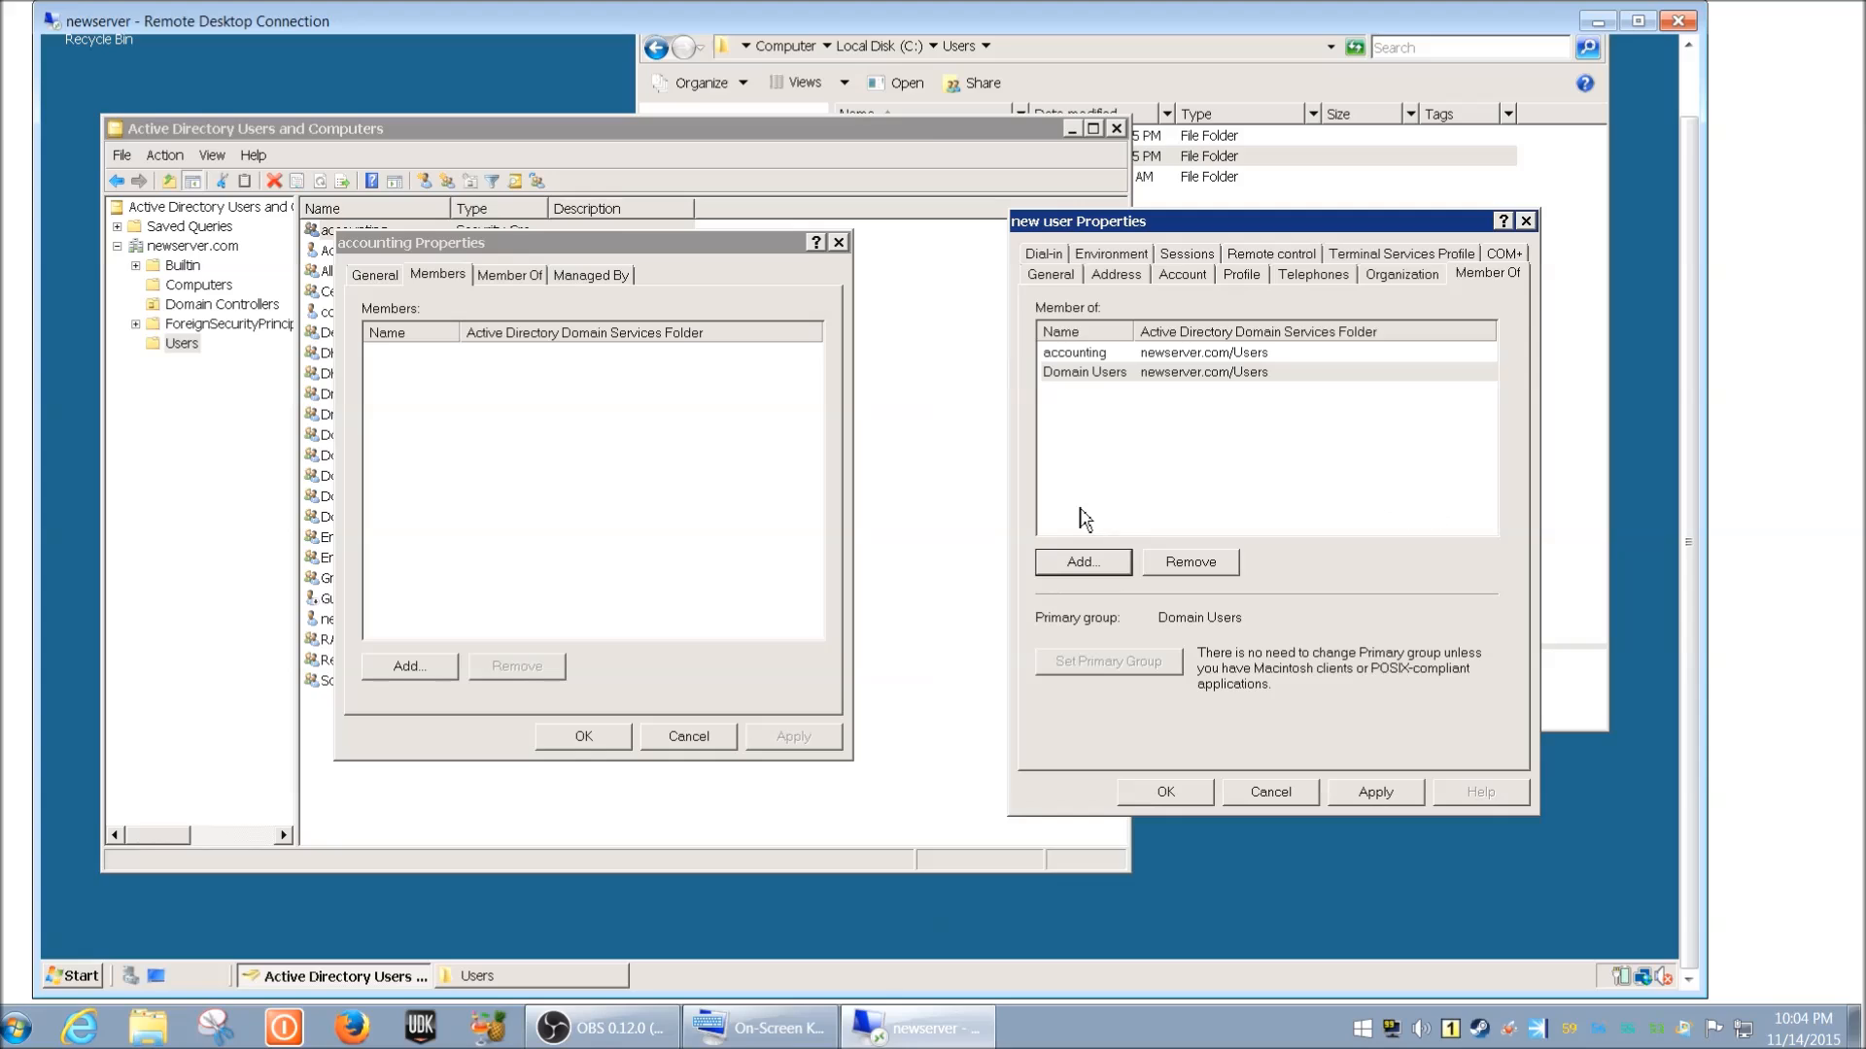
# Step: Compare the accounting and Domain Users memberships, widening the memberships list's Name column
pyautogui.click(1139, 353)
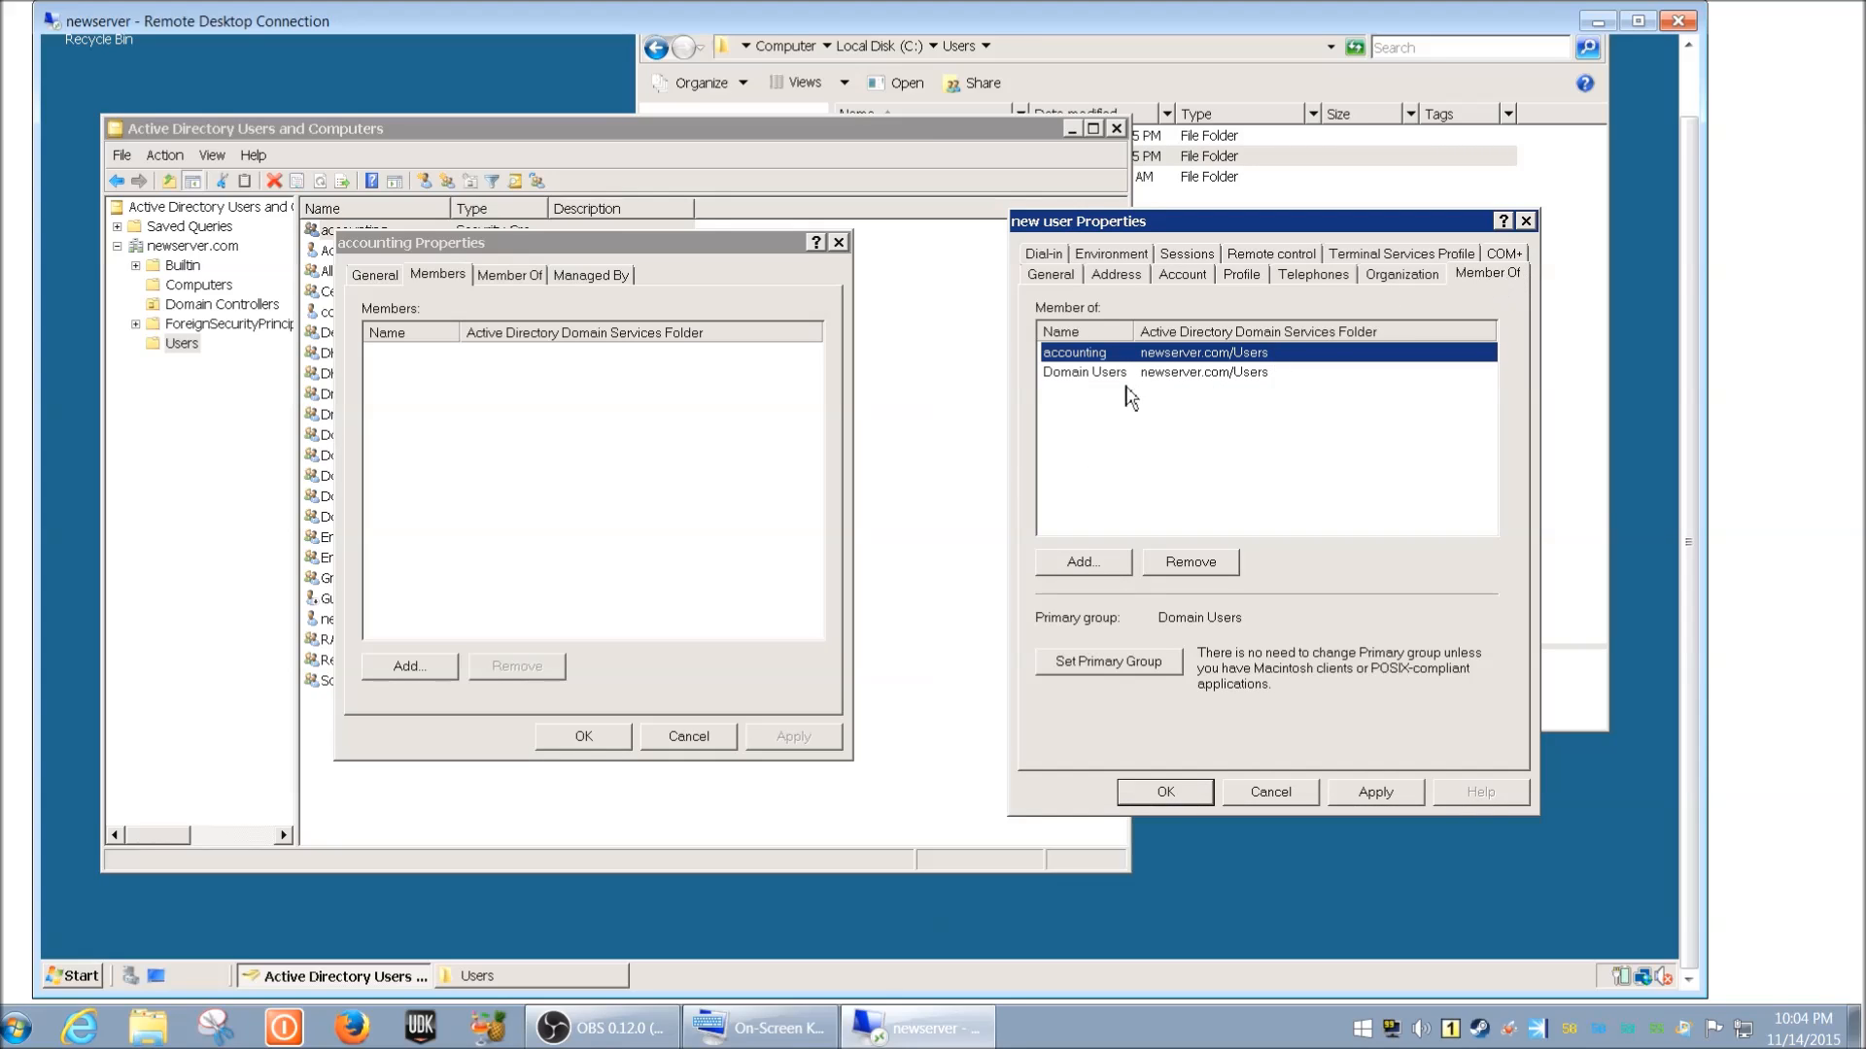
pyautogui.click(1098, 373)
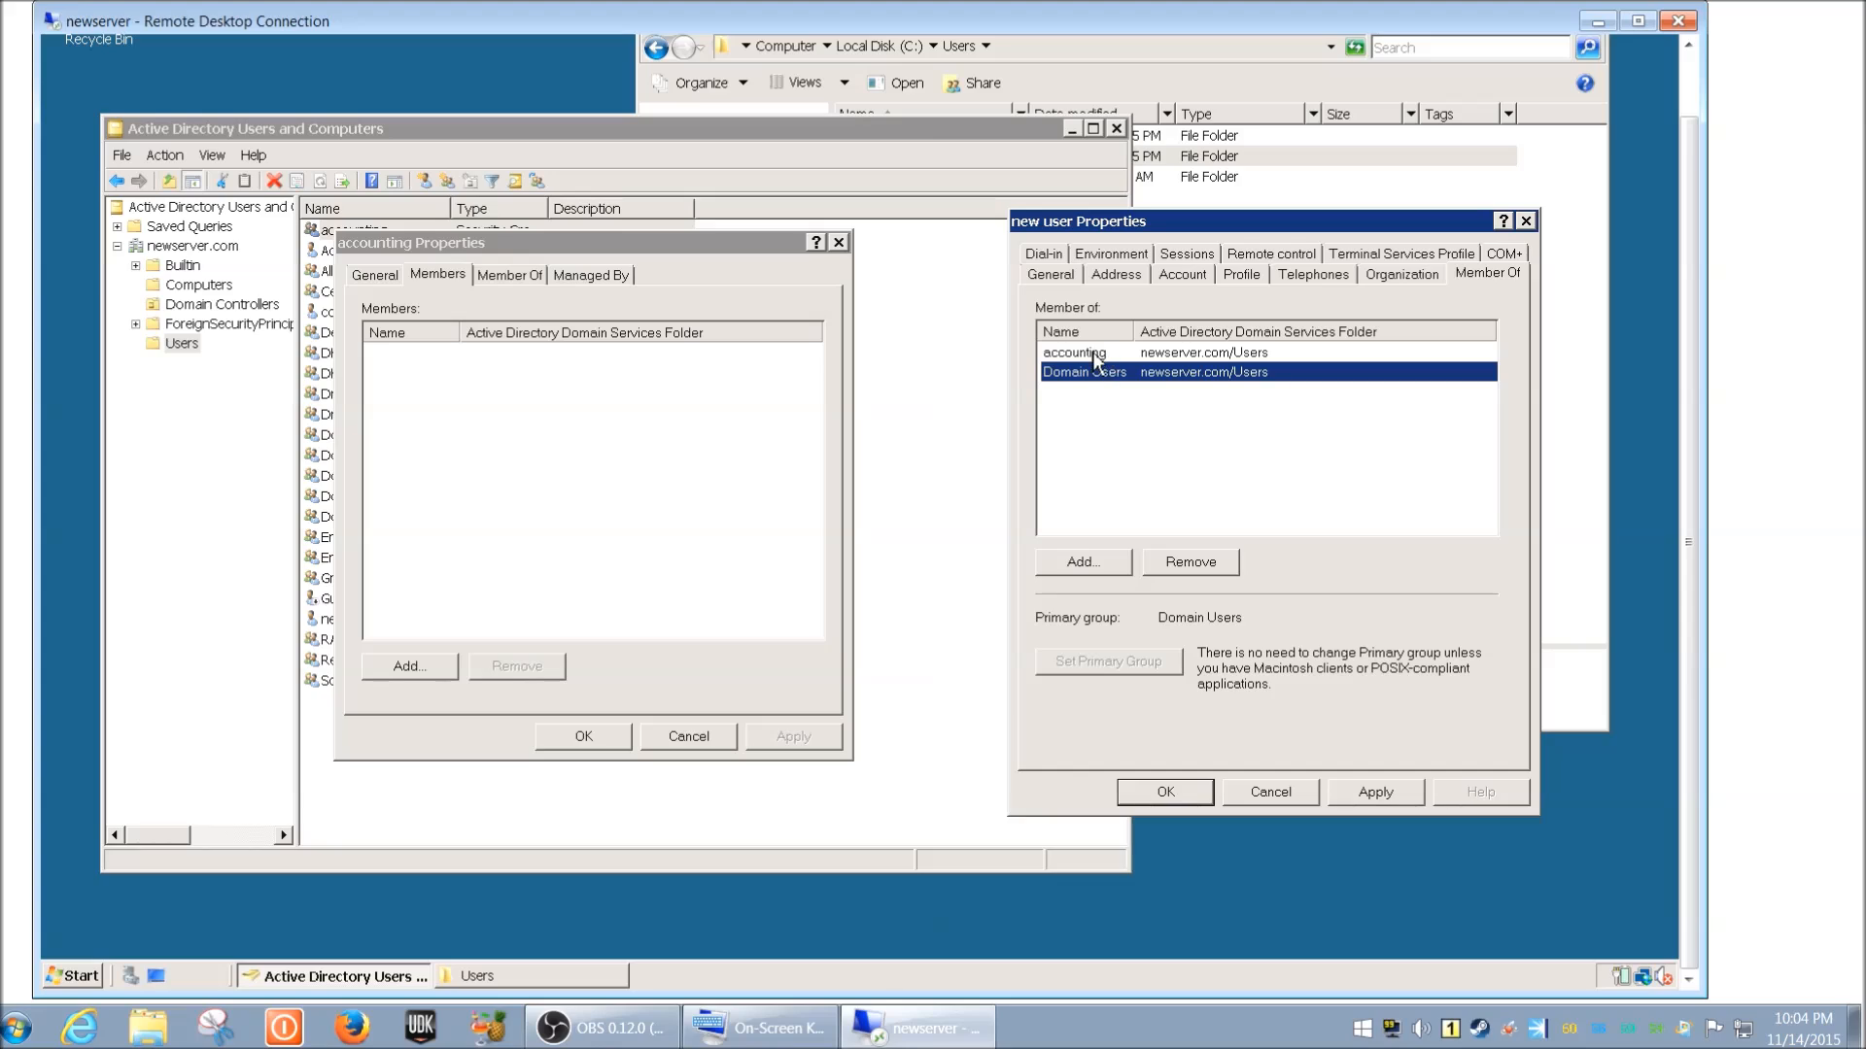
pyautogui.click(1096, 355)
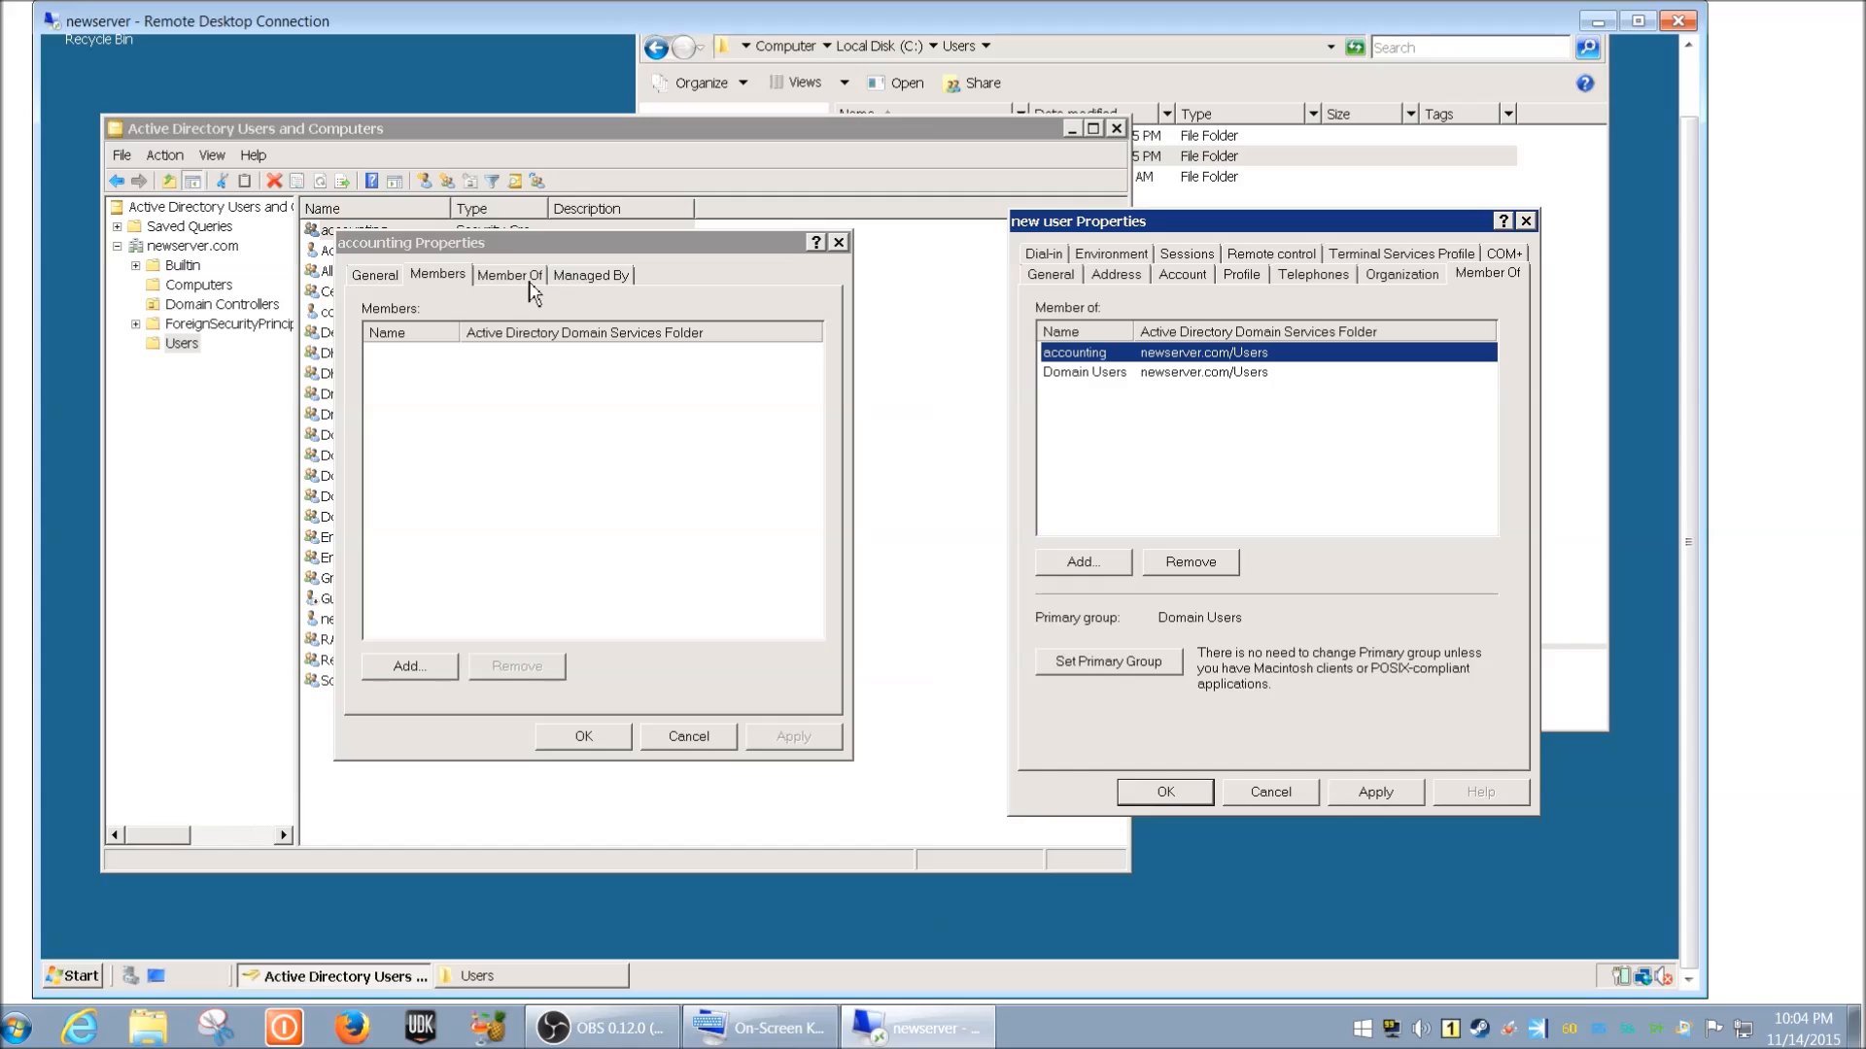
pyautogui.click(1193, 375)
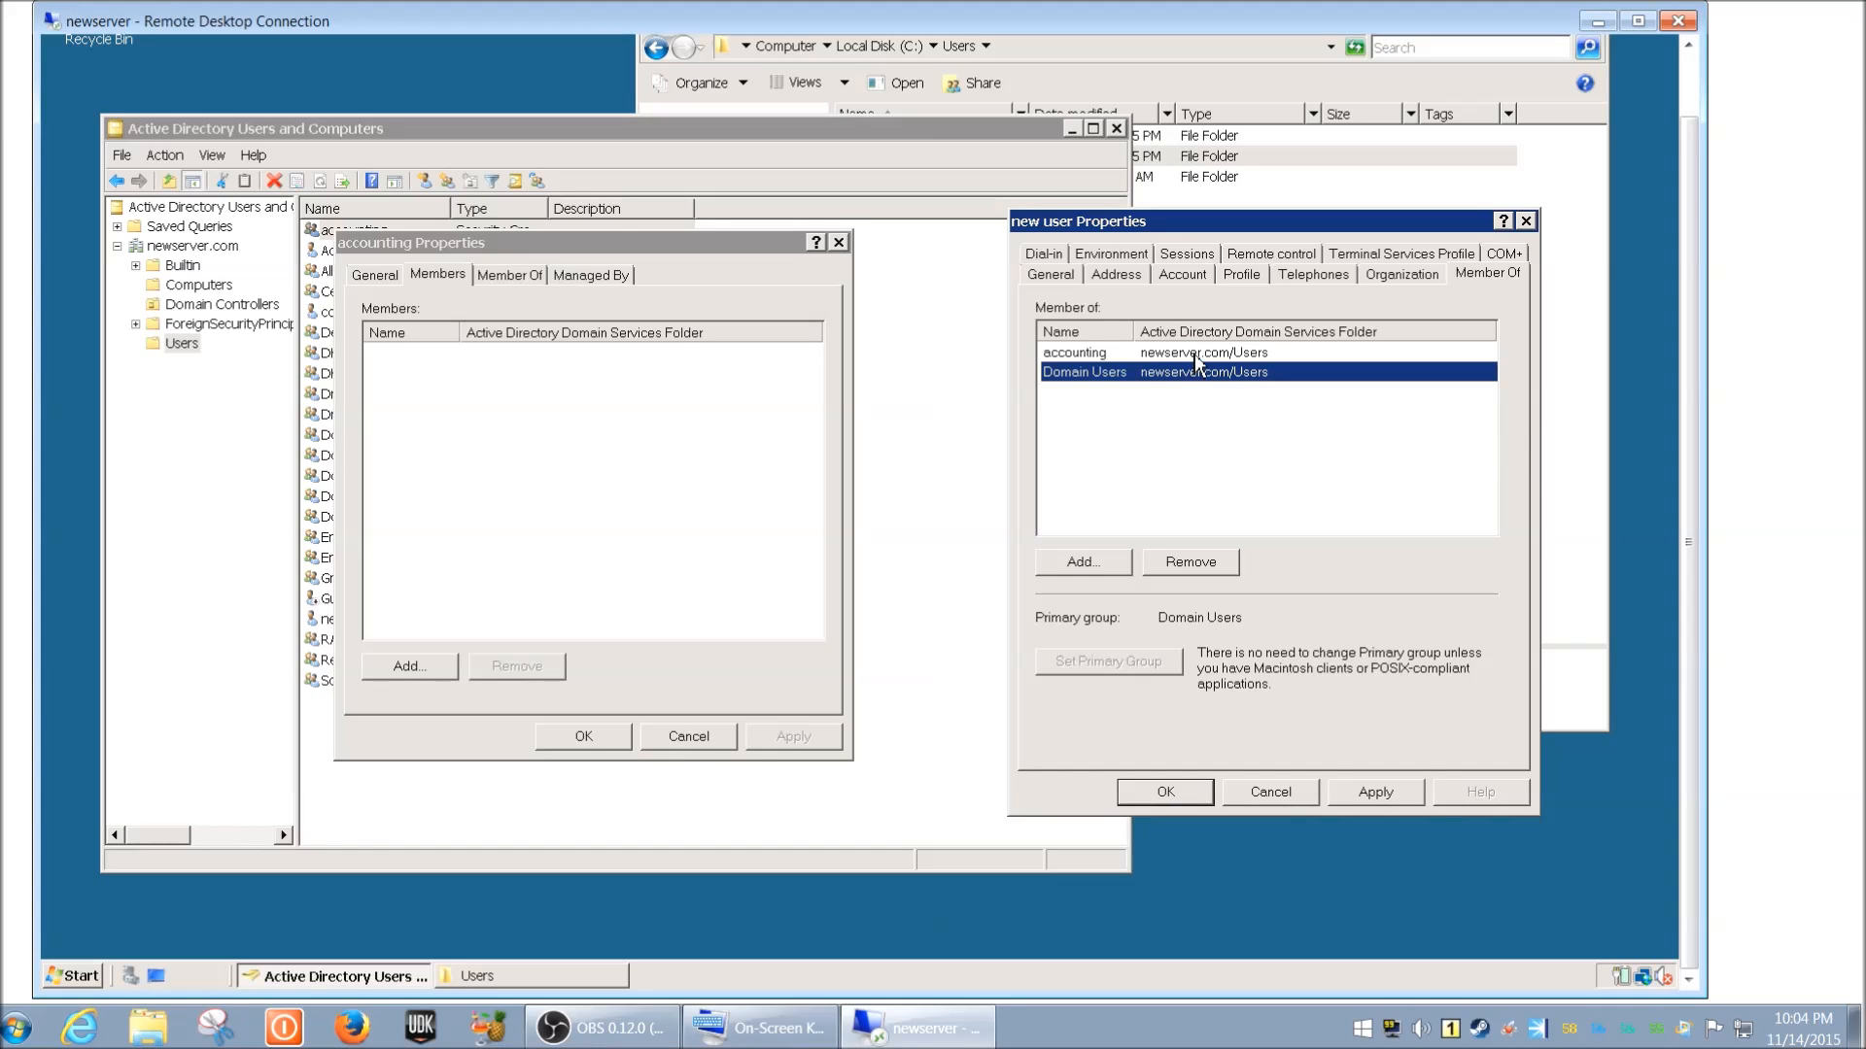
pyautogui.click(1193, 353)
pyautogui.moveTo(1134, 332); pyautogui.dragTo(1166, 332)
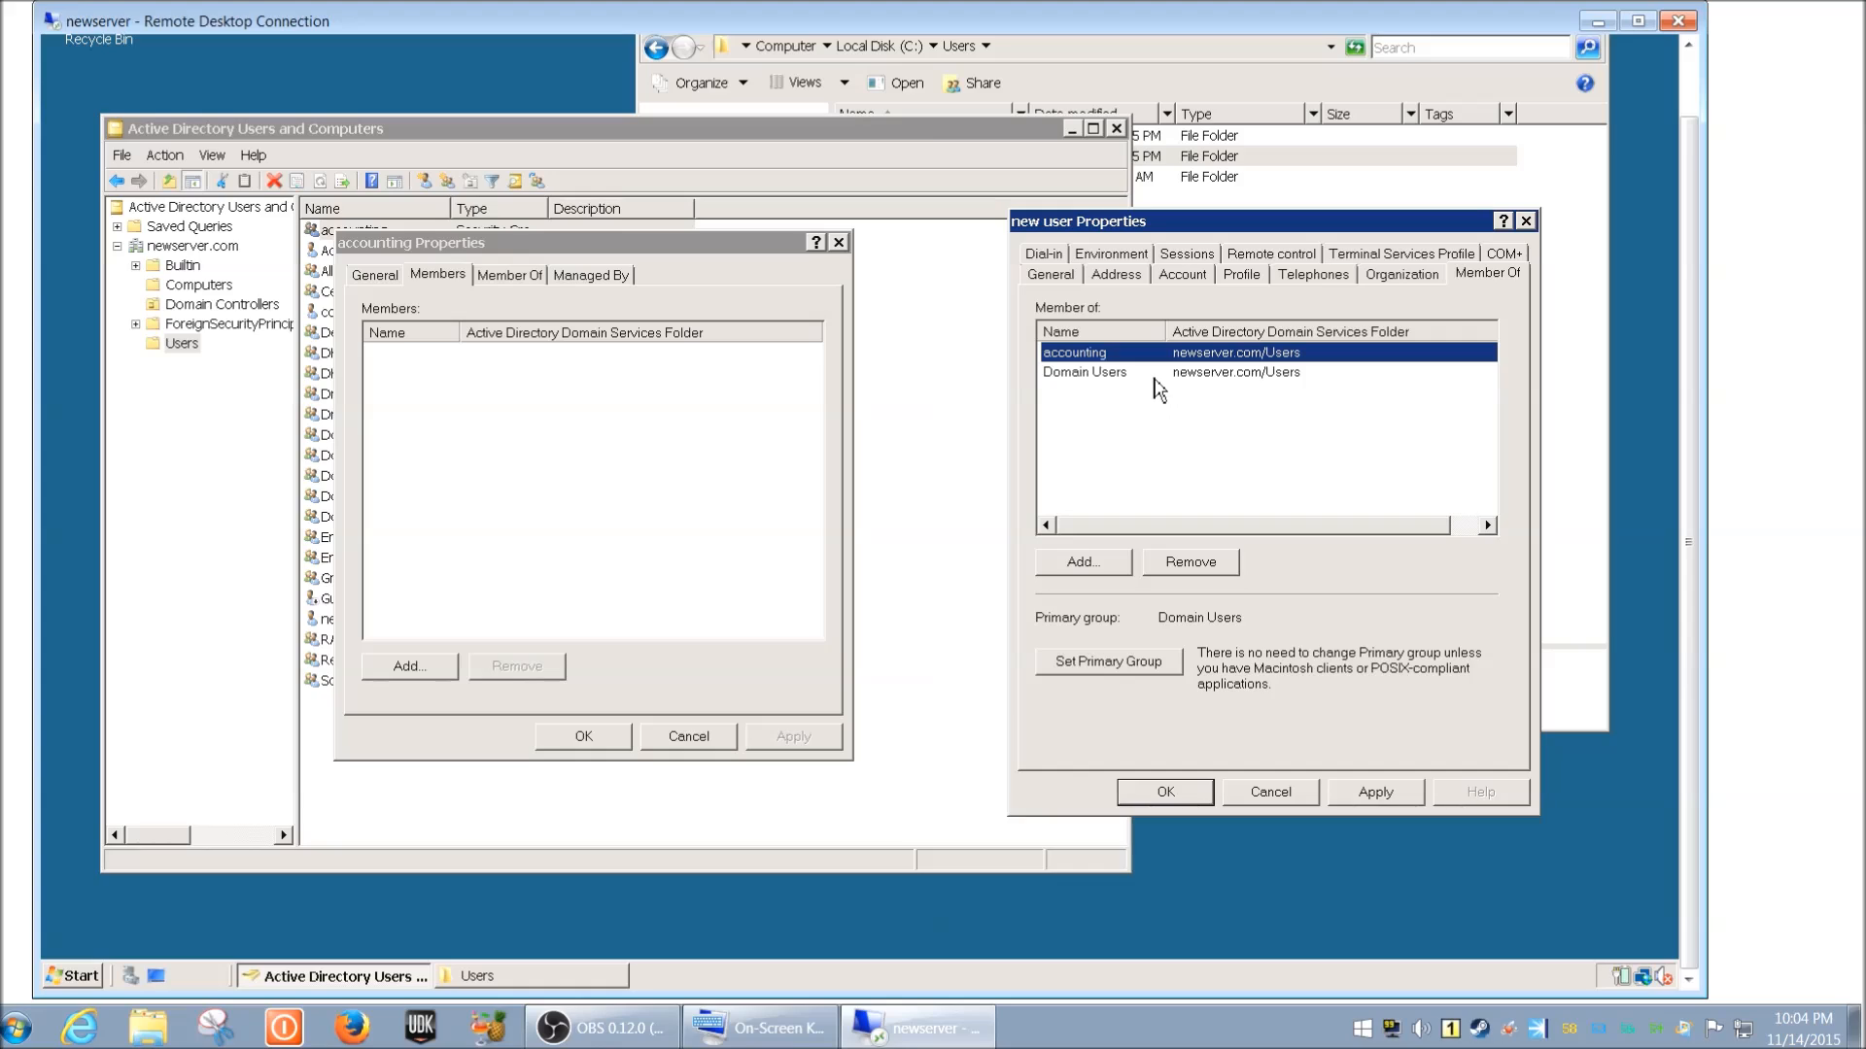
pyautogui.click(1158, 375)
pyautogui.click(1161, 354)
pyautogui.moveTo(1166, 332); pyautogui.dragTo(1198, 325)
pyautogui.click(1148, 375)
pyautogui.click(1152, 354)
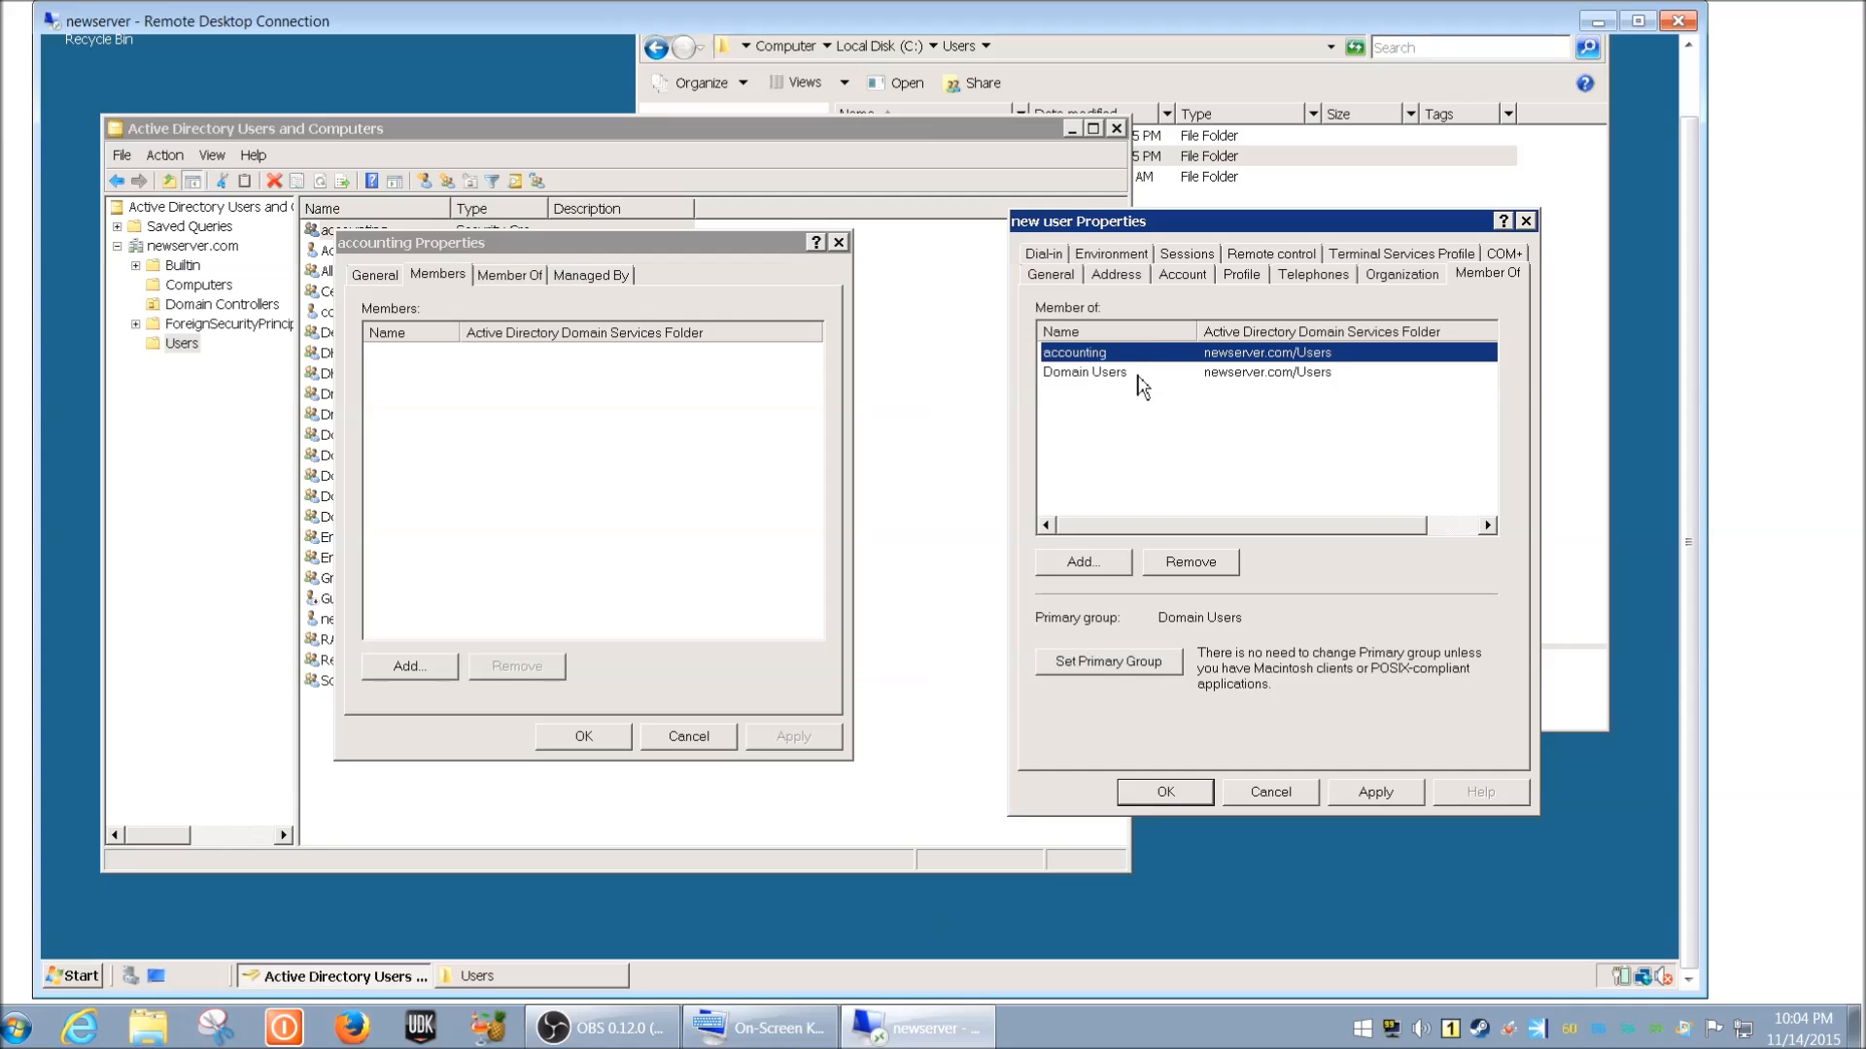
pyautogui.click(1138, 378)
pyautogui.click(1154, 356)
pyautogui.click(1133, 375)
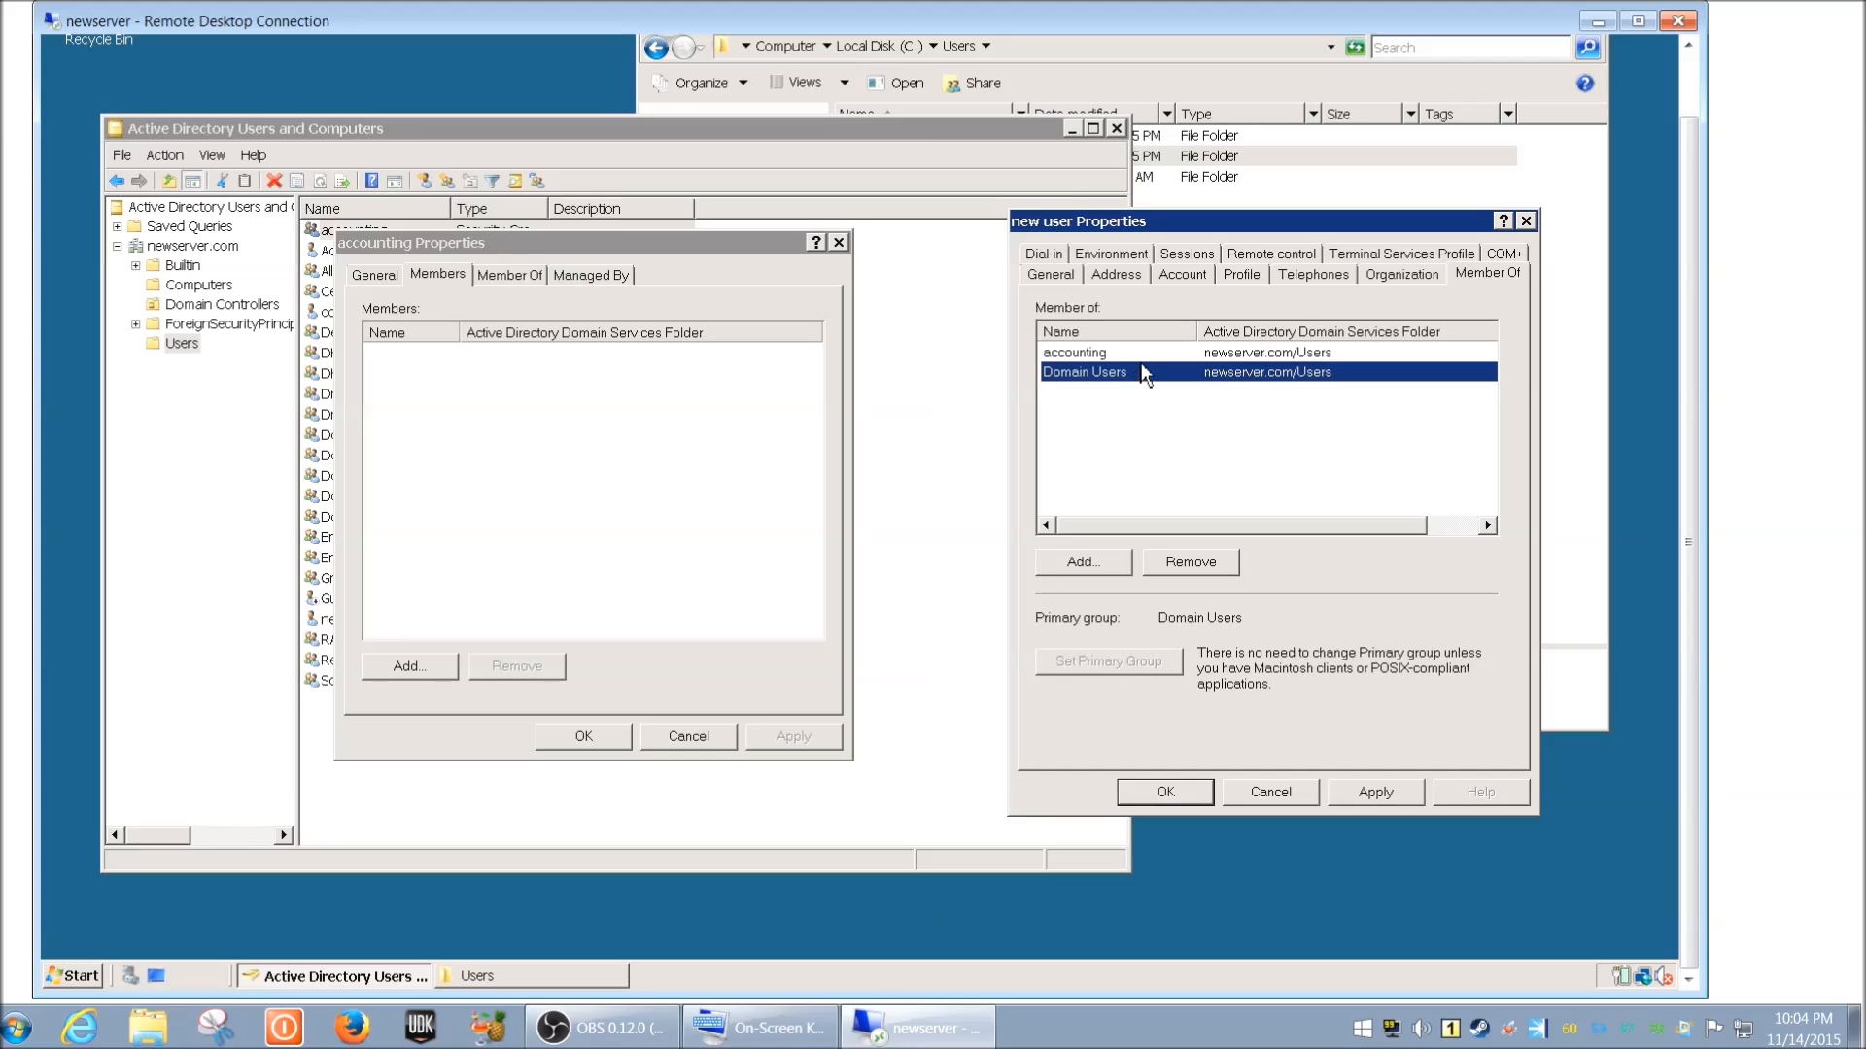
pyautogui.click(1139, 356)
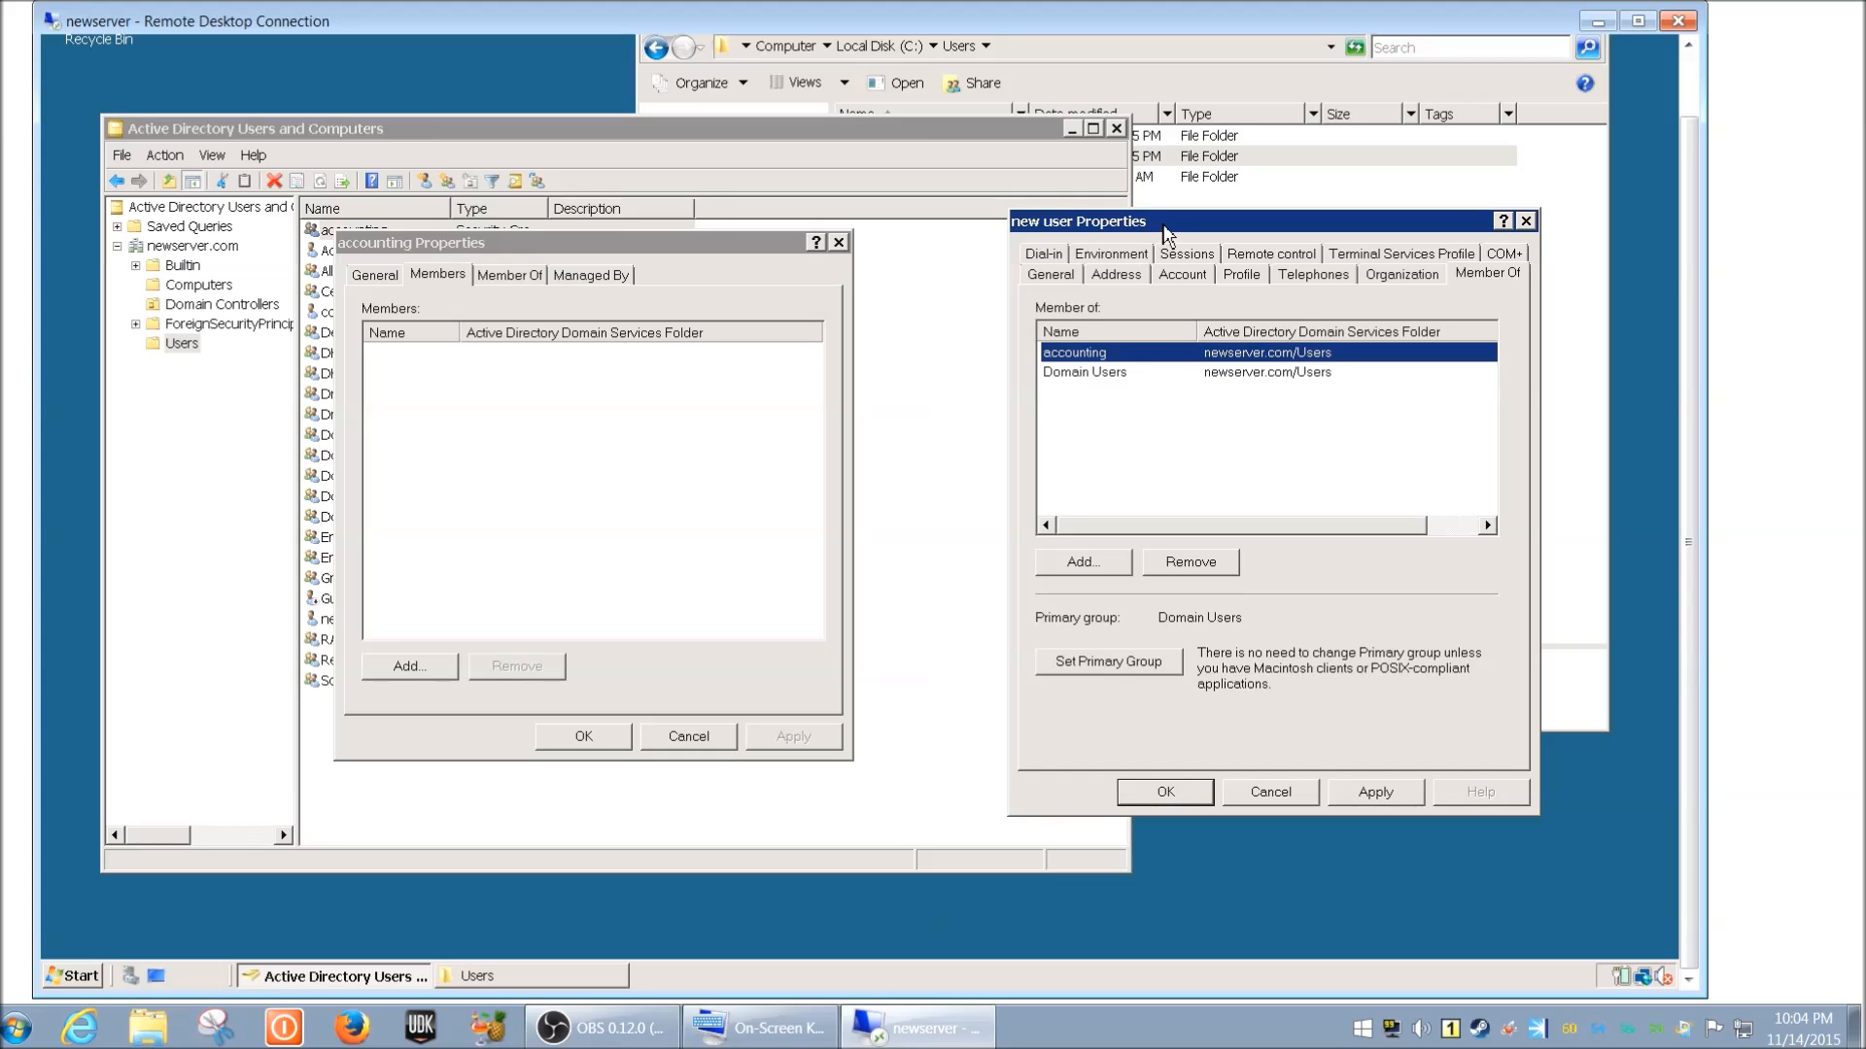
pyautogui.moveTo(1166, 223); pyautogui.dragTo(1126, 221)
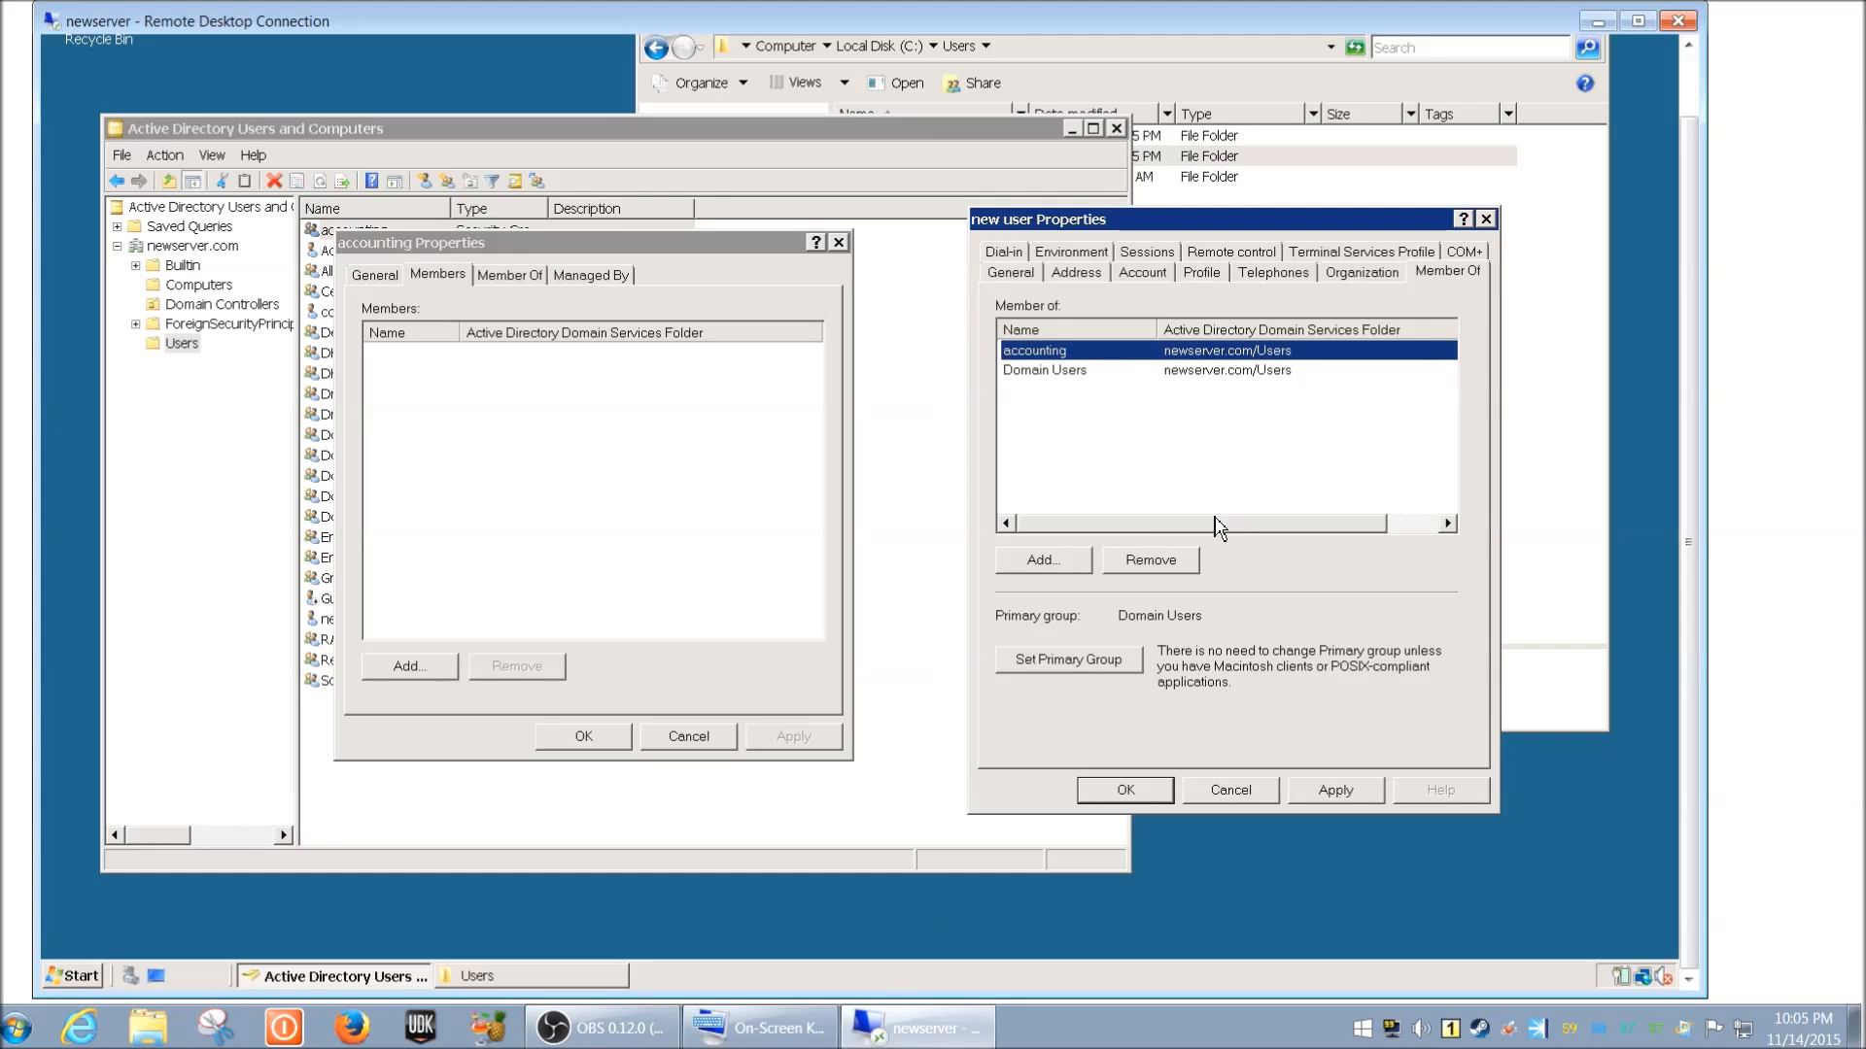
# Step: Remove accounting from new user's memberships, confirm, and close new user's properties
pyautogui.click(1156, 563)
pyautogui.click(919, 556)
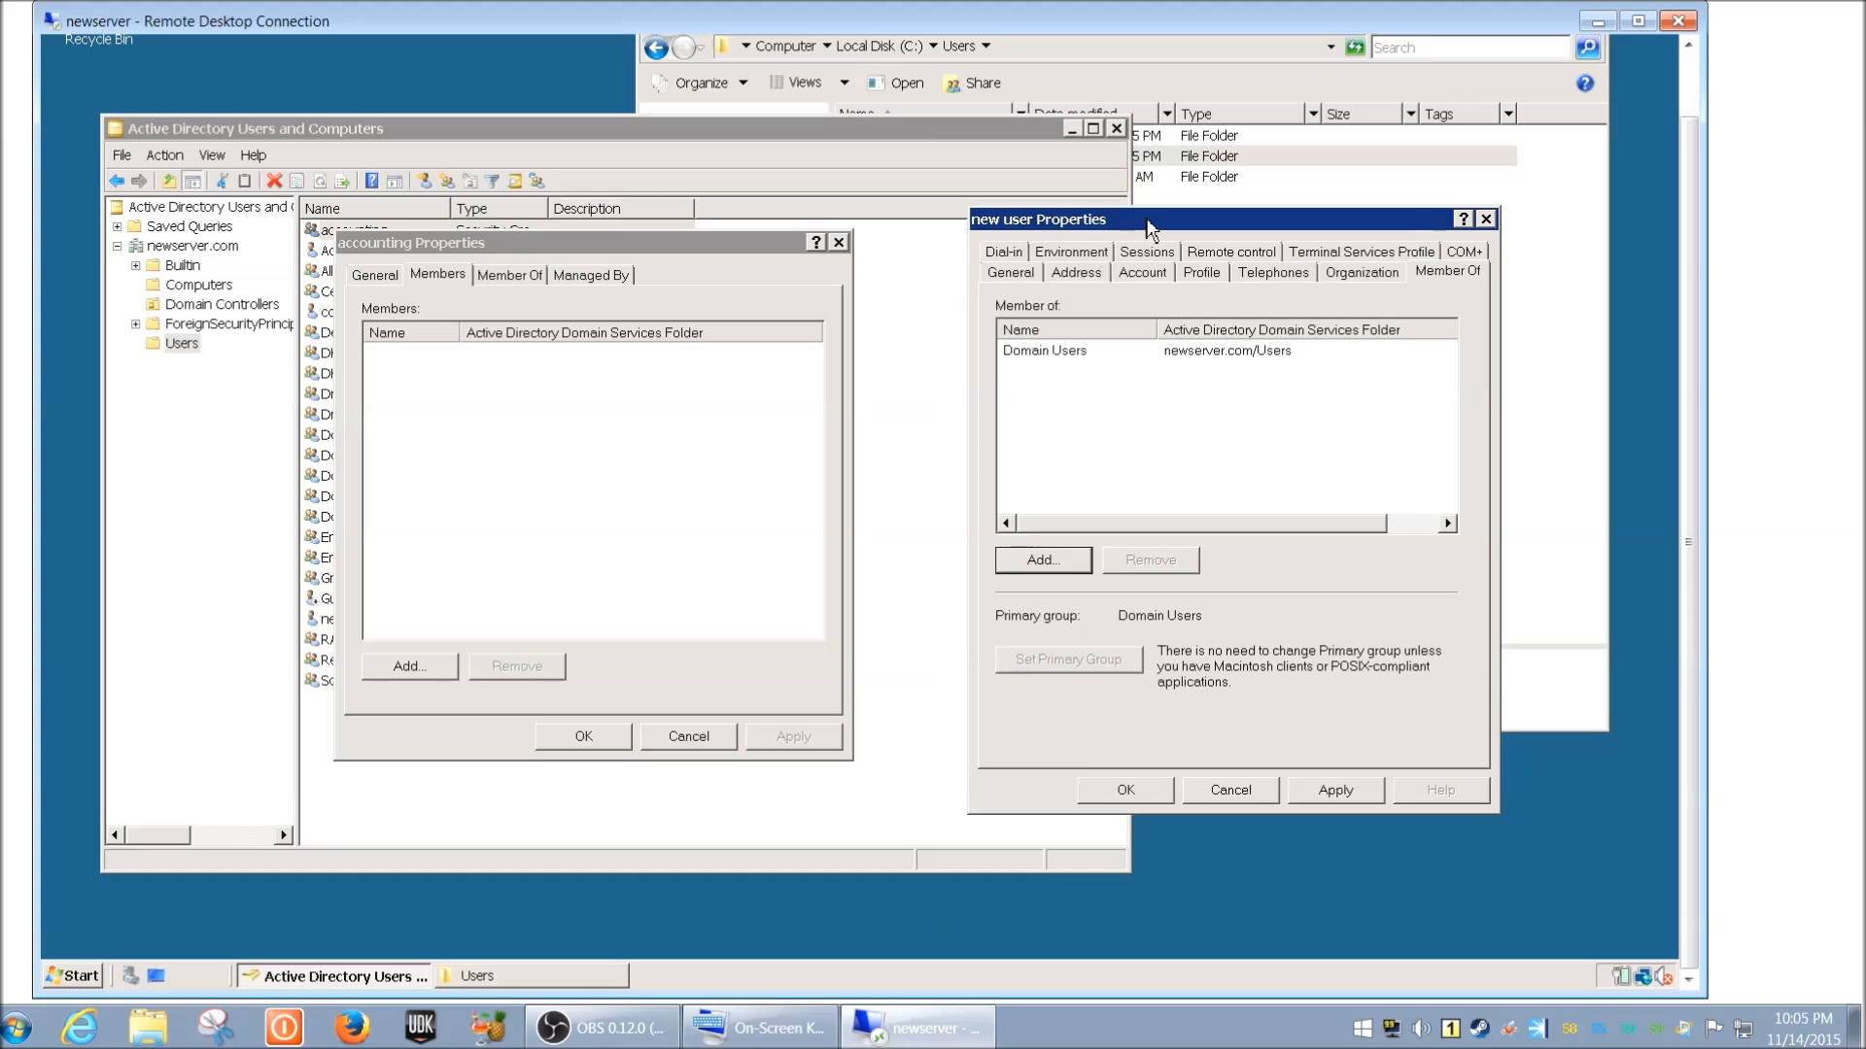
pyautogui.moveTo(1147, 221); pyautogui.dragTo(1179, 219)
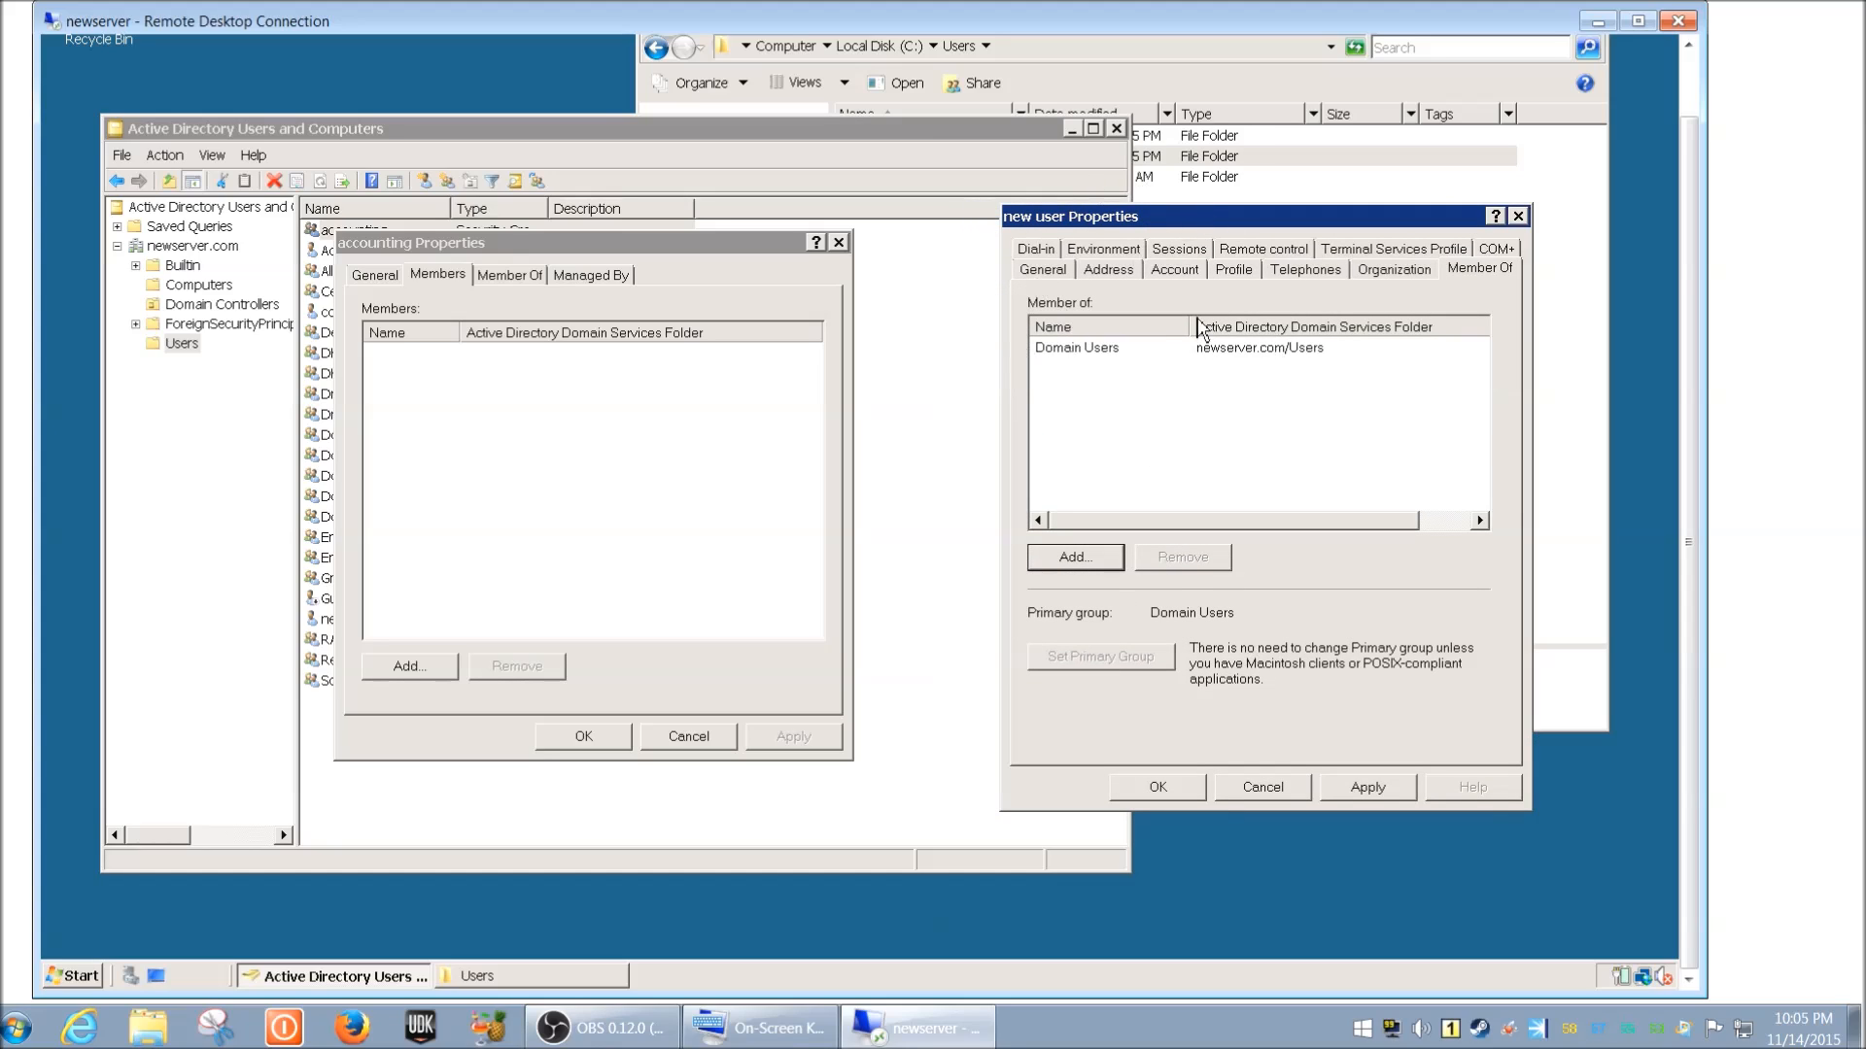
pyautogui.click(1518, 216)
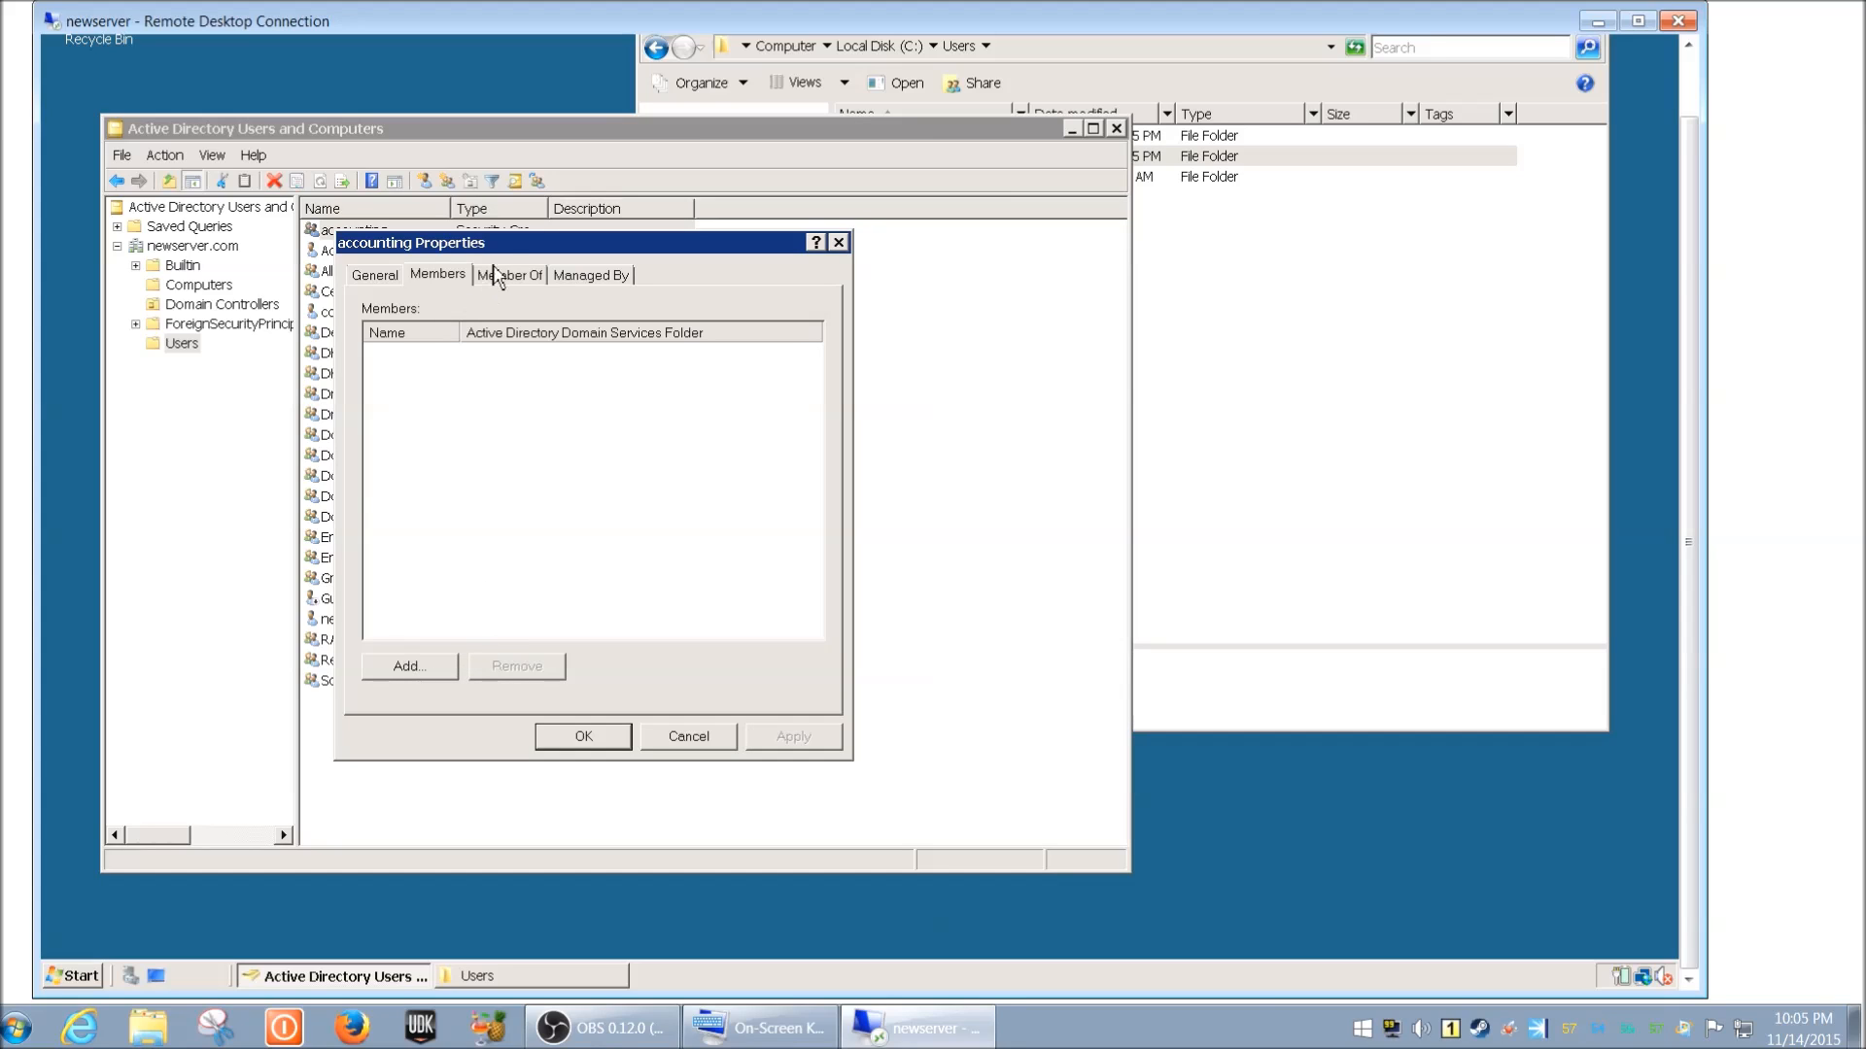
# Step: On accounting's Members tab, add new user by resolving 'n' with Check Names and confirming
pyautogui.moveTo(496, 245); pyautogui.dragTo(603, 220)
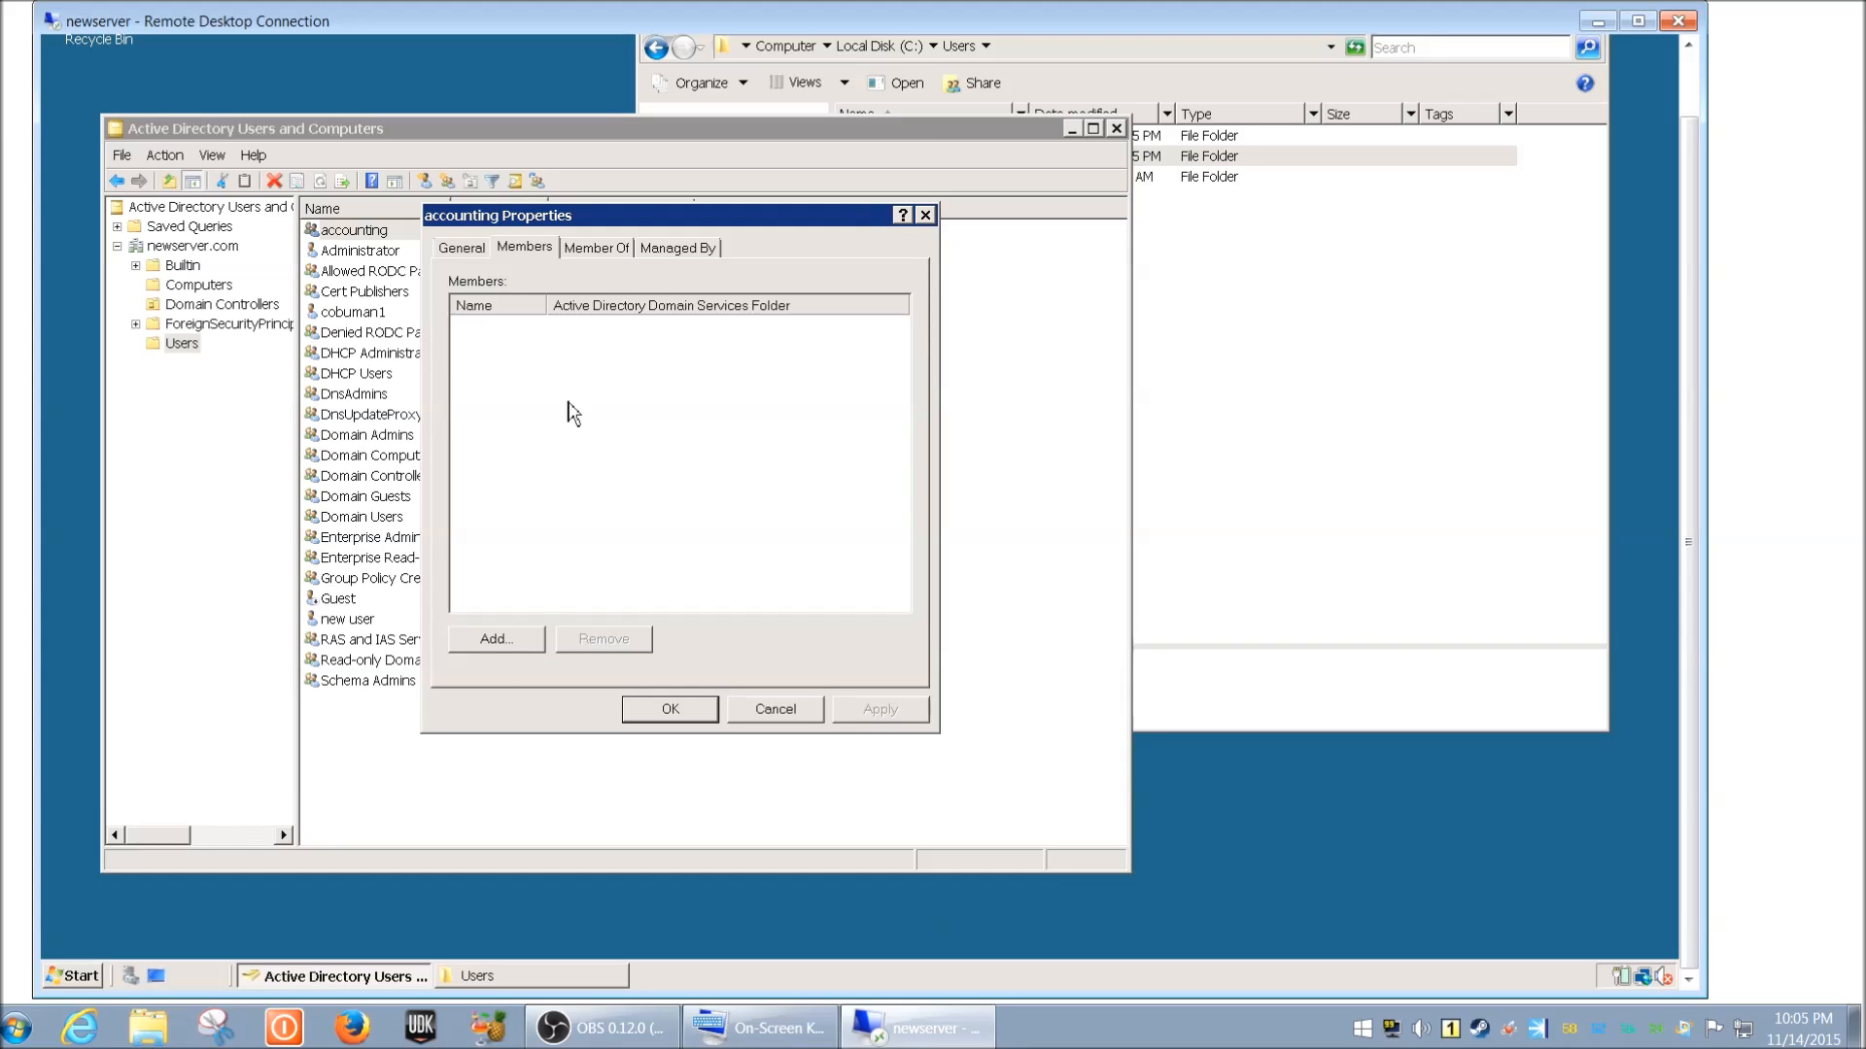
pyautogui.click(508, 647)
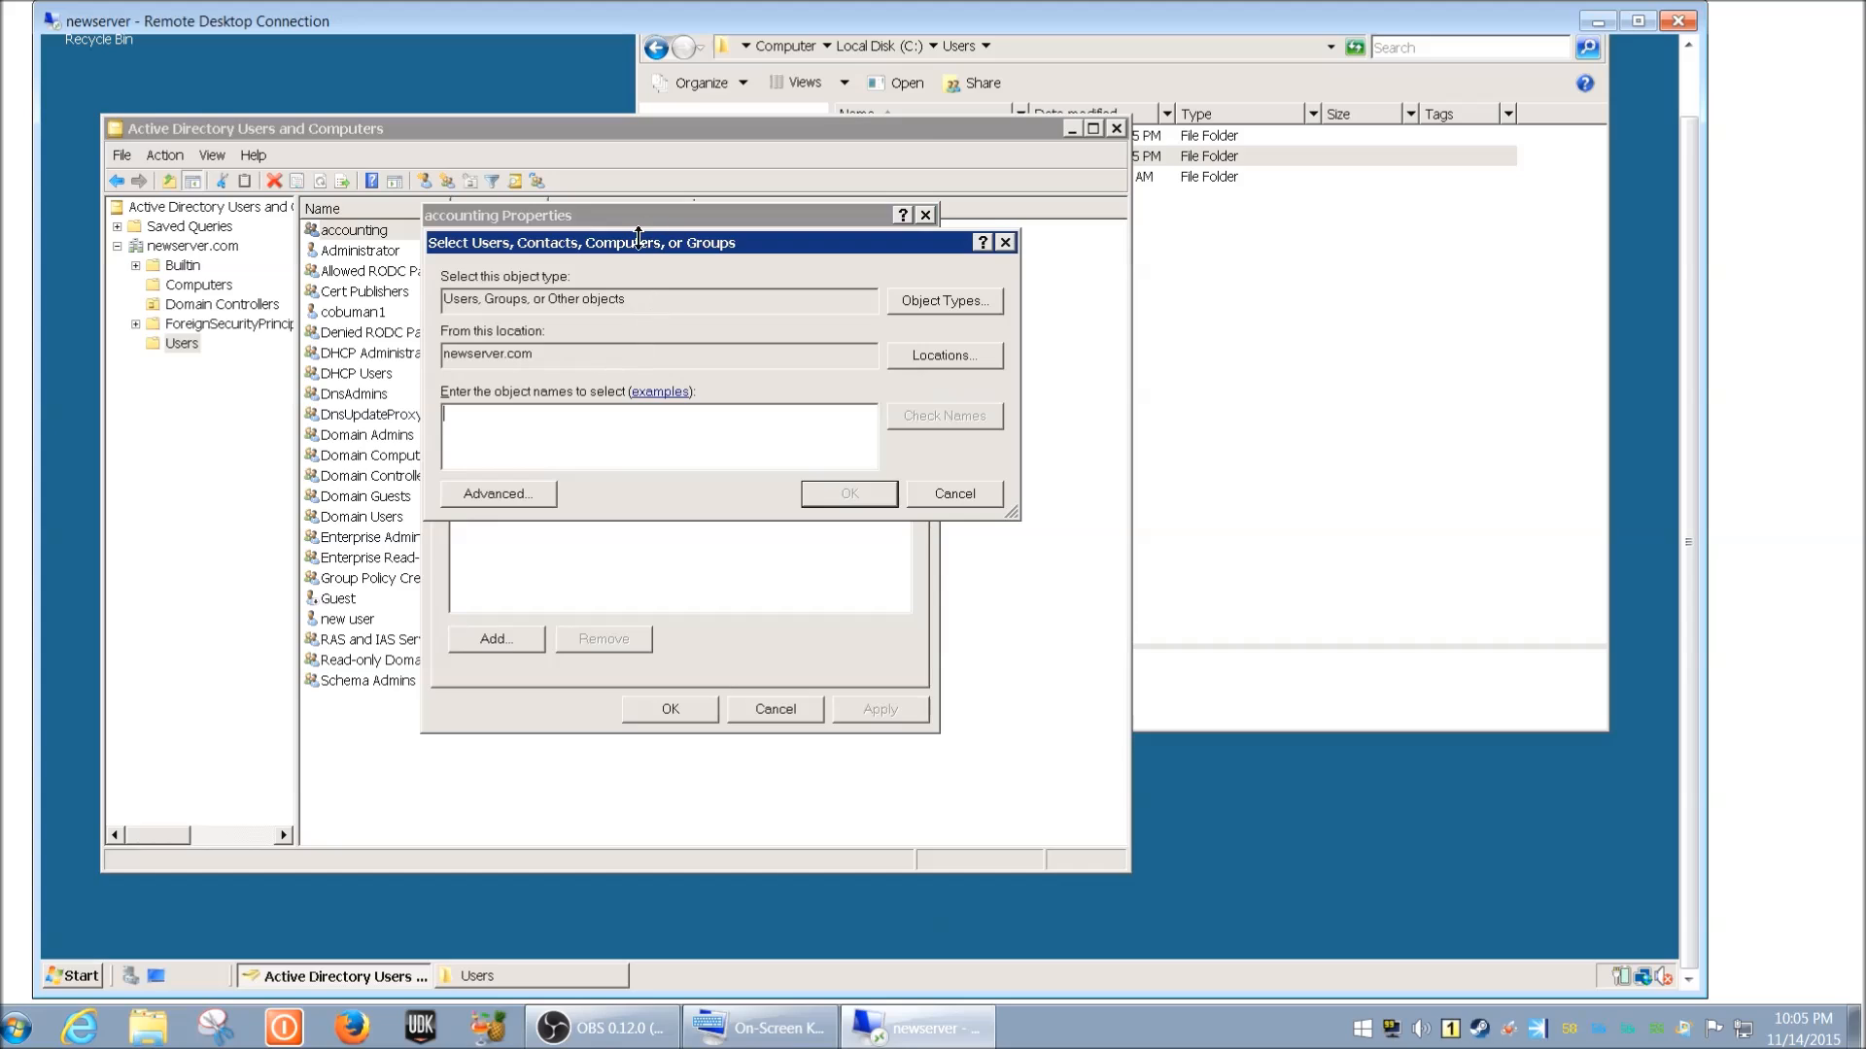
pyautogui.moveTo(638, 243); pyautogui.dragTo(785, 289)
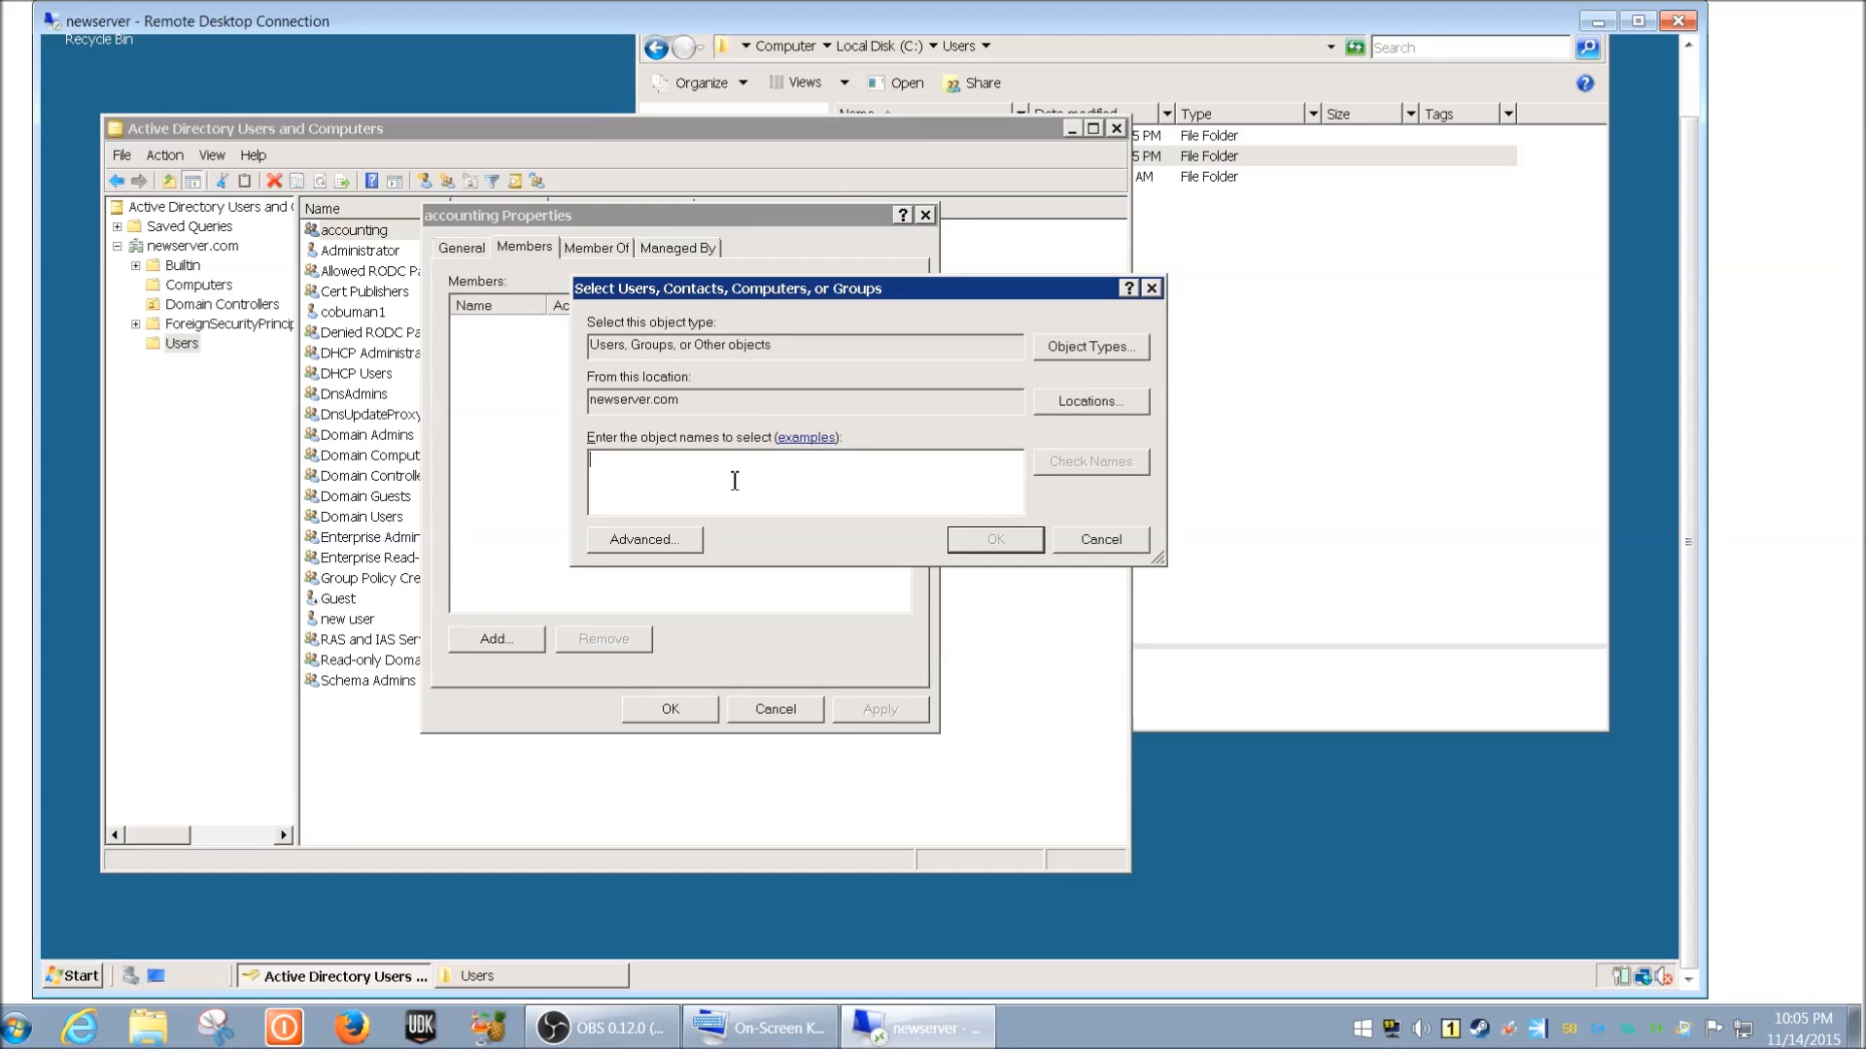
pyautogui.write('newuser')
pyautogui.click(1090, 463)
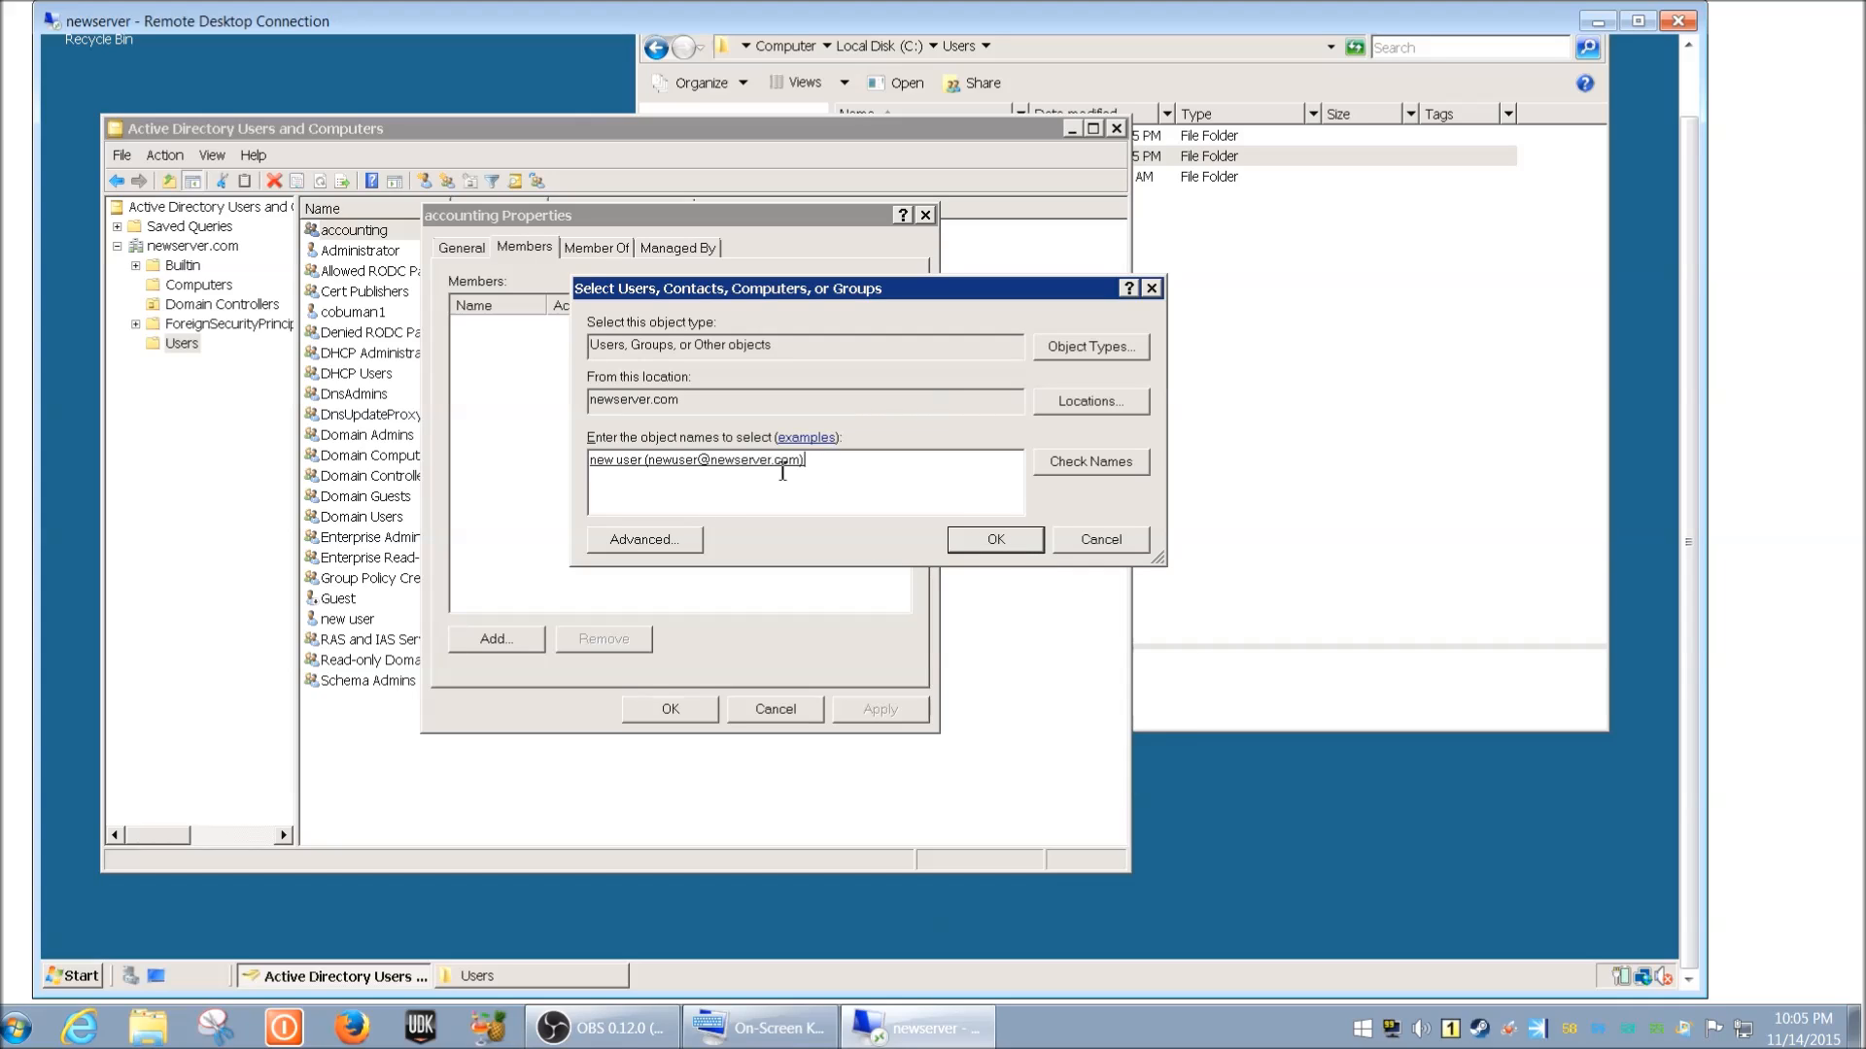
pyautogui.click(997, 542)
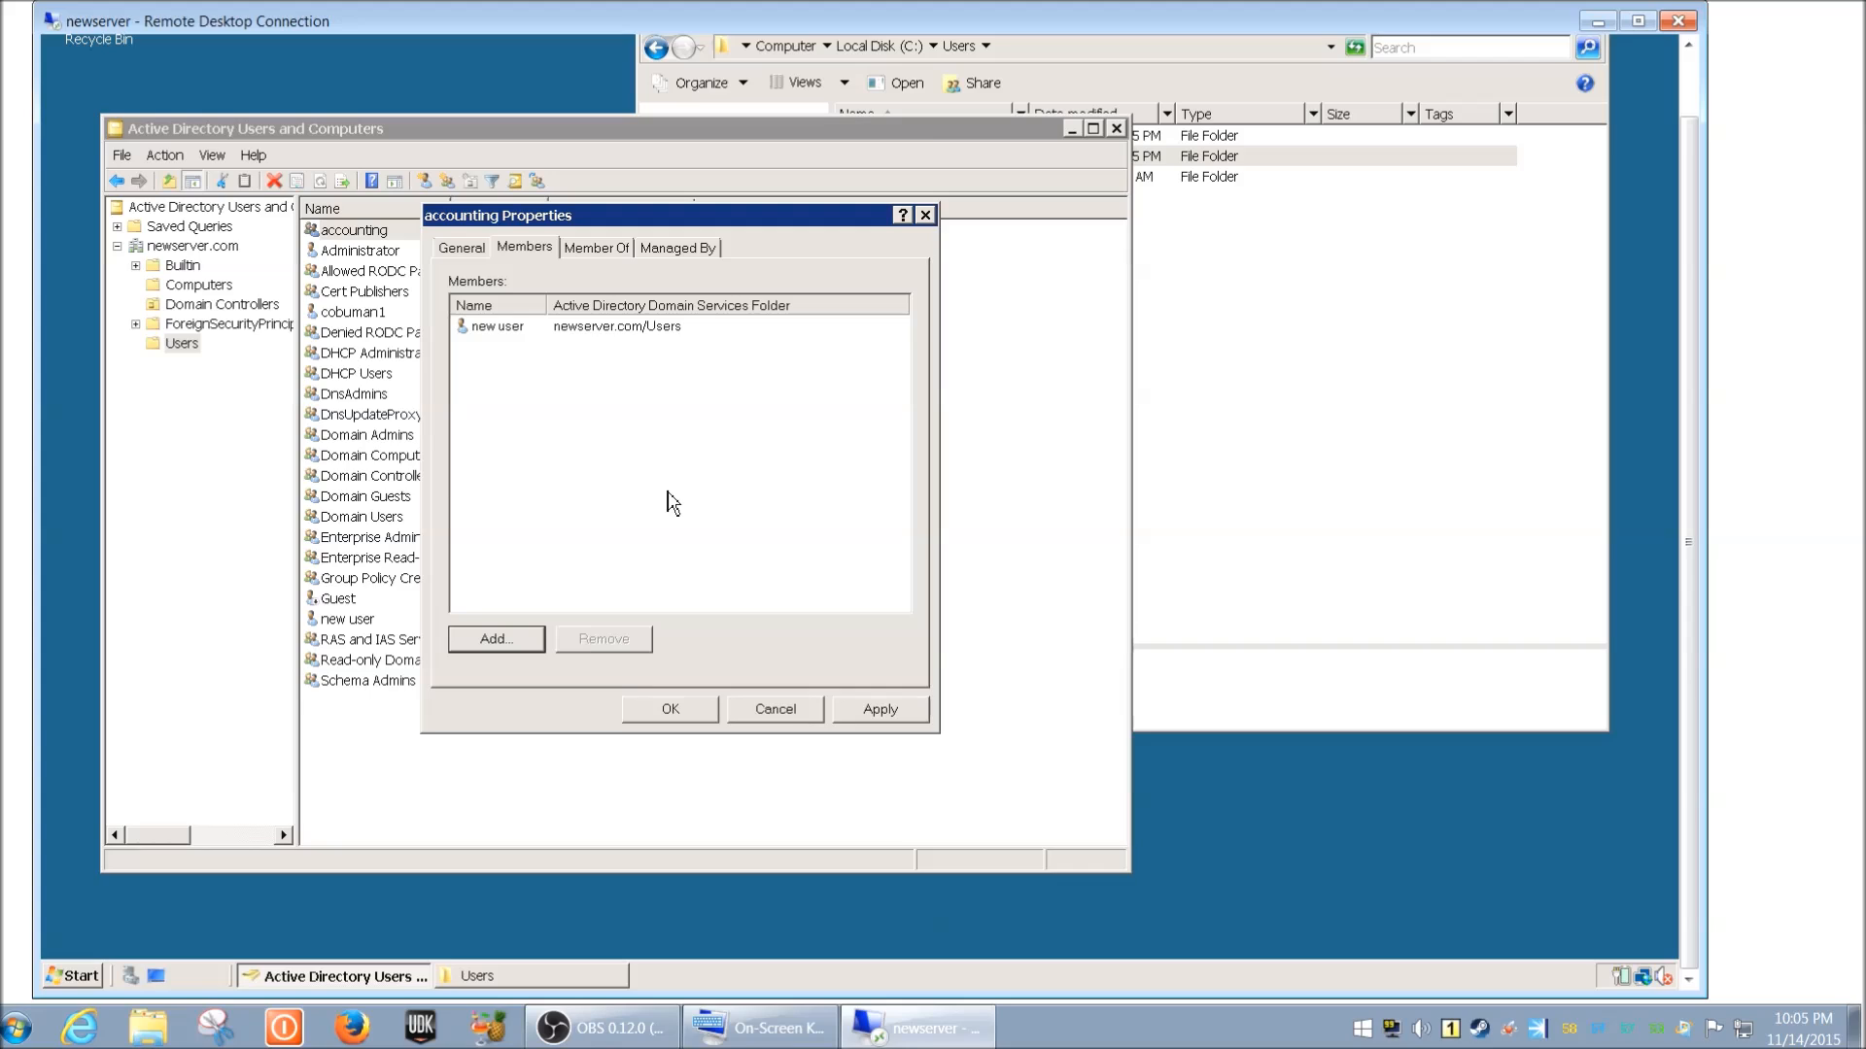
# Step: Review accounting's Member Of, Members and General tabs, then show its empty Managed By tab
pyautogui.click(596, 251)
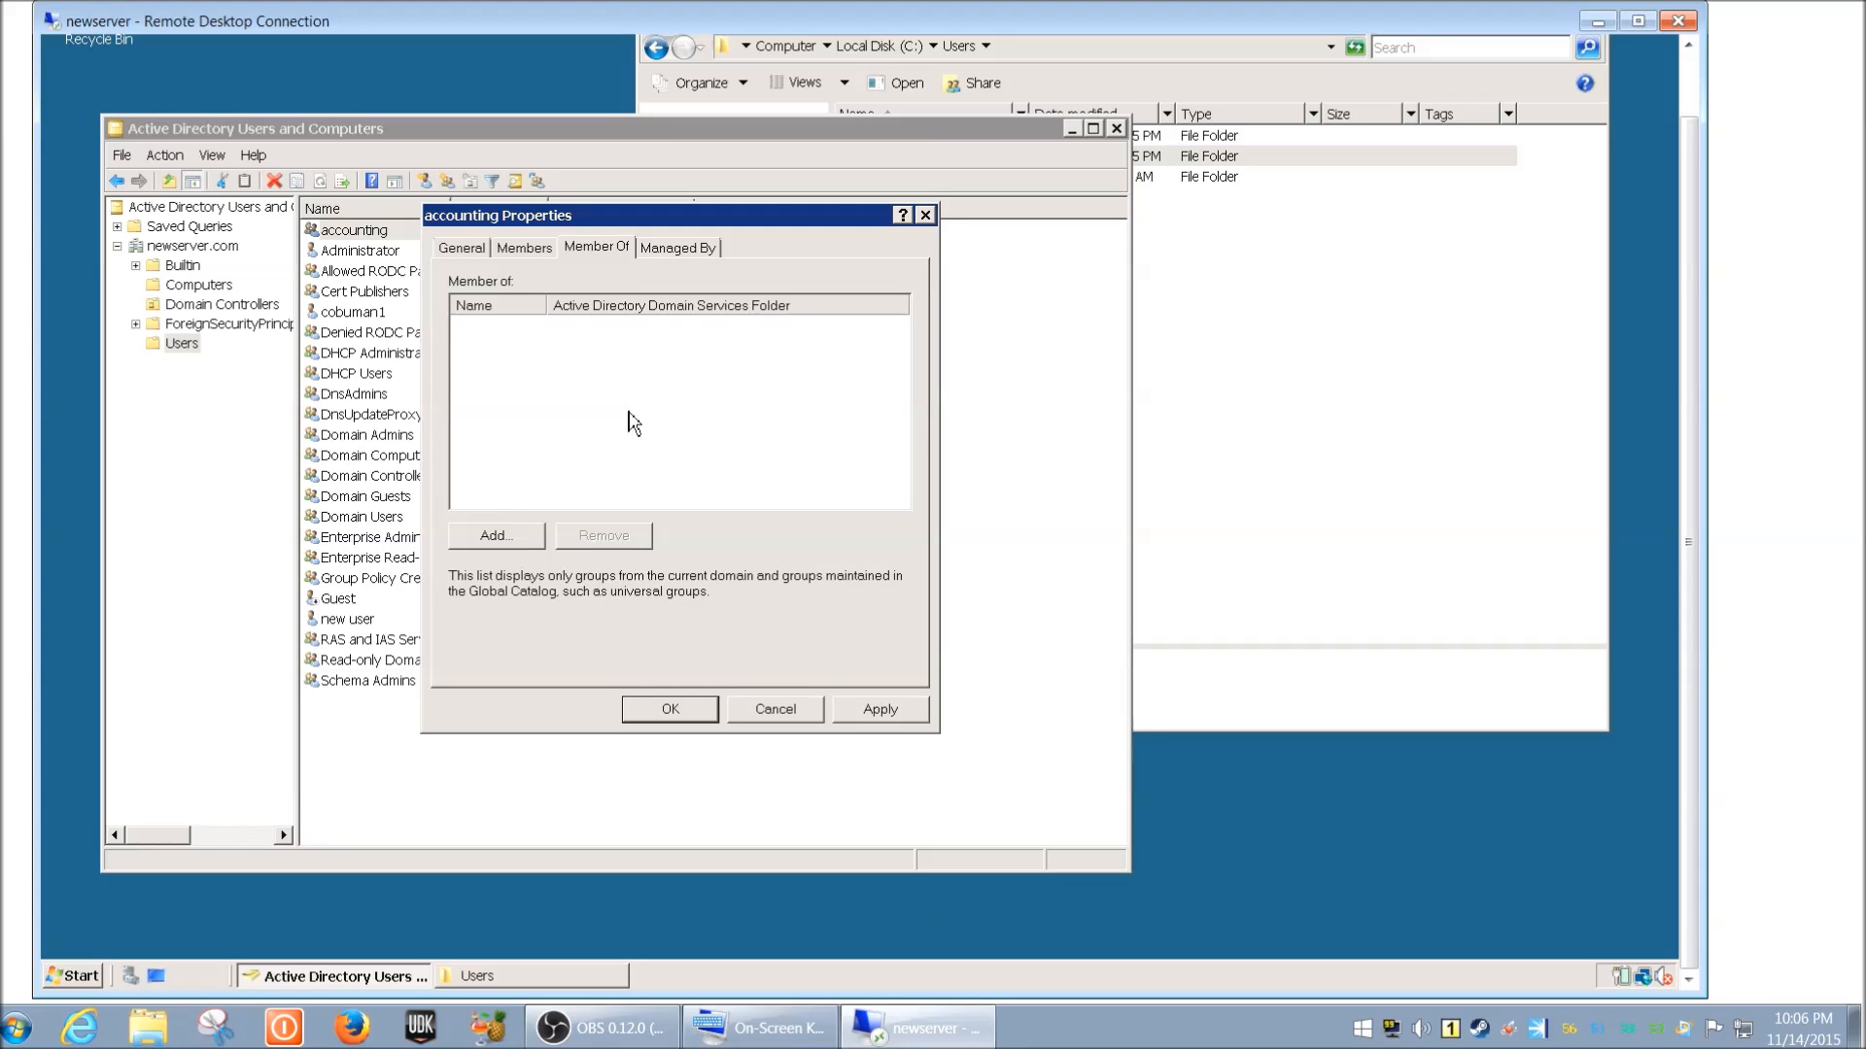
pyautogui.click(532, 250)
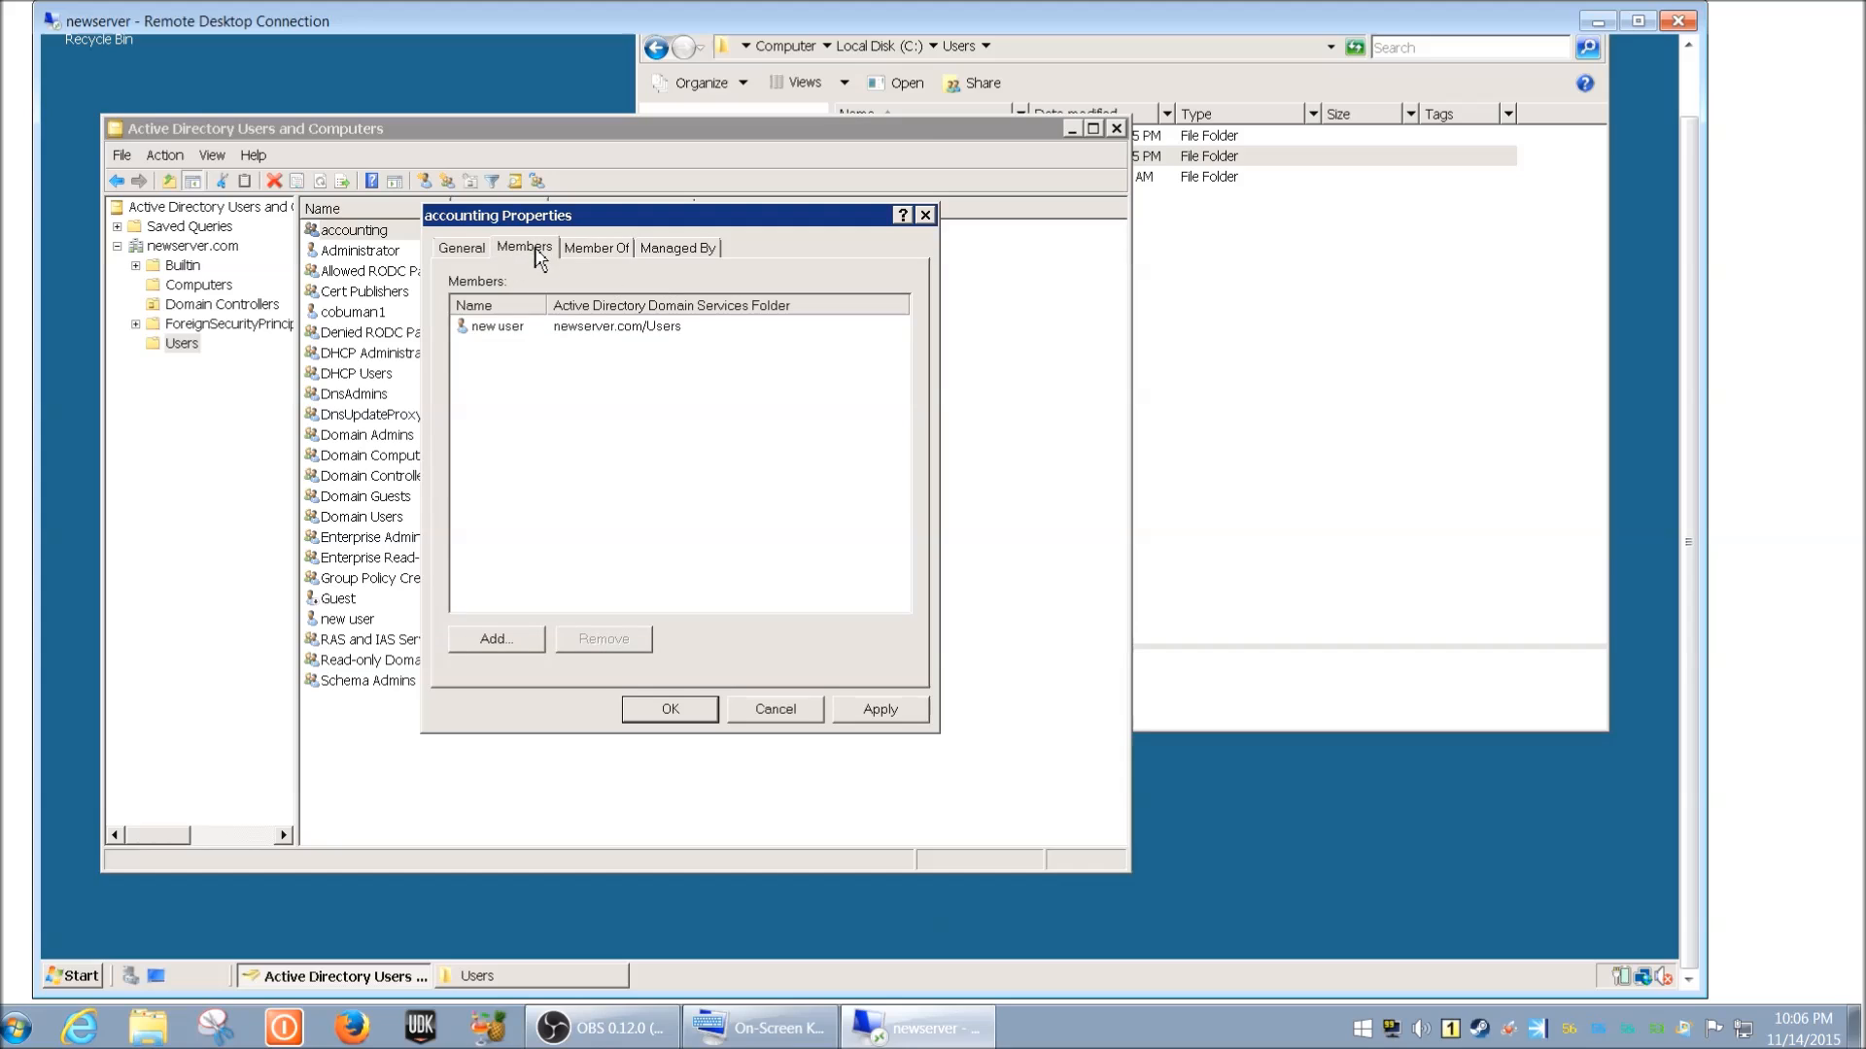
pyautogui.click(474, 253)
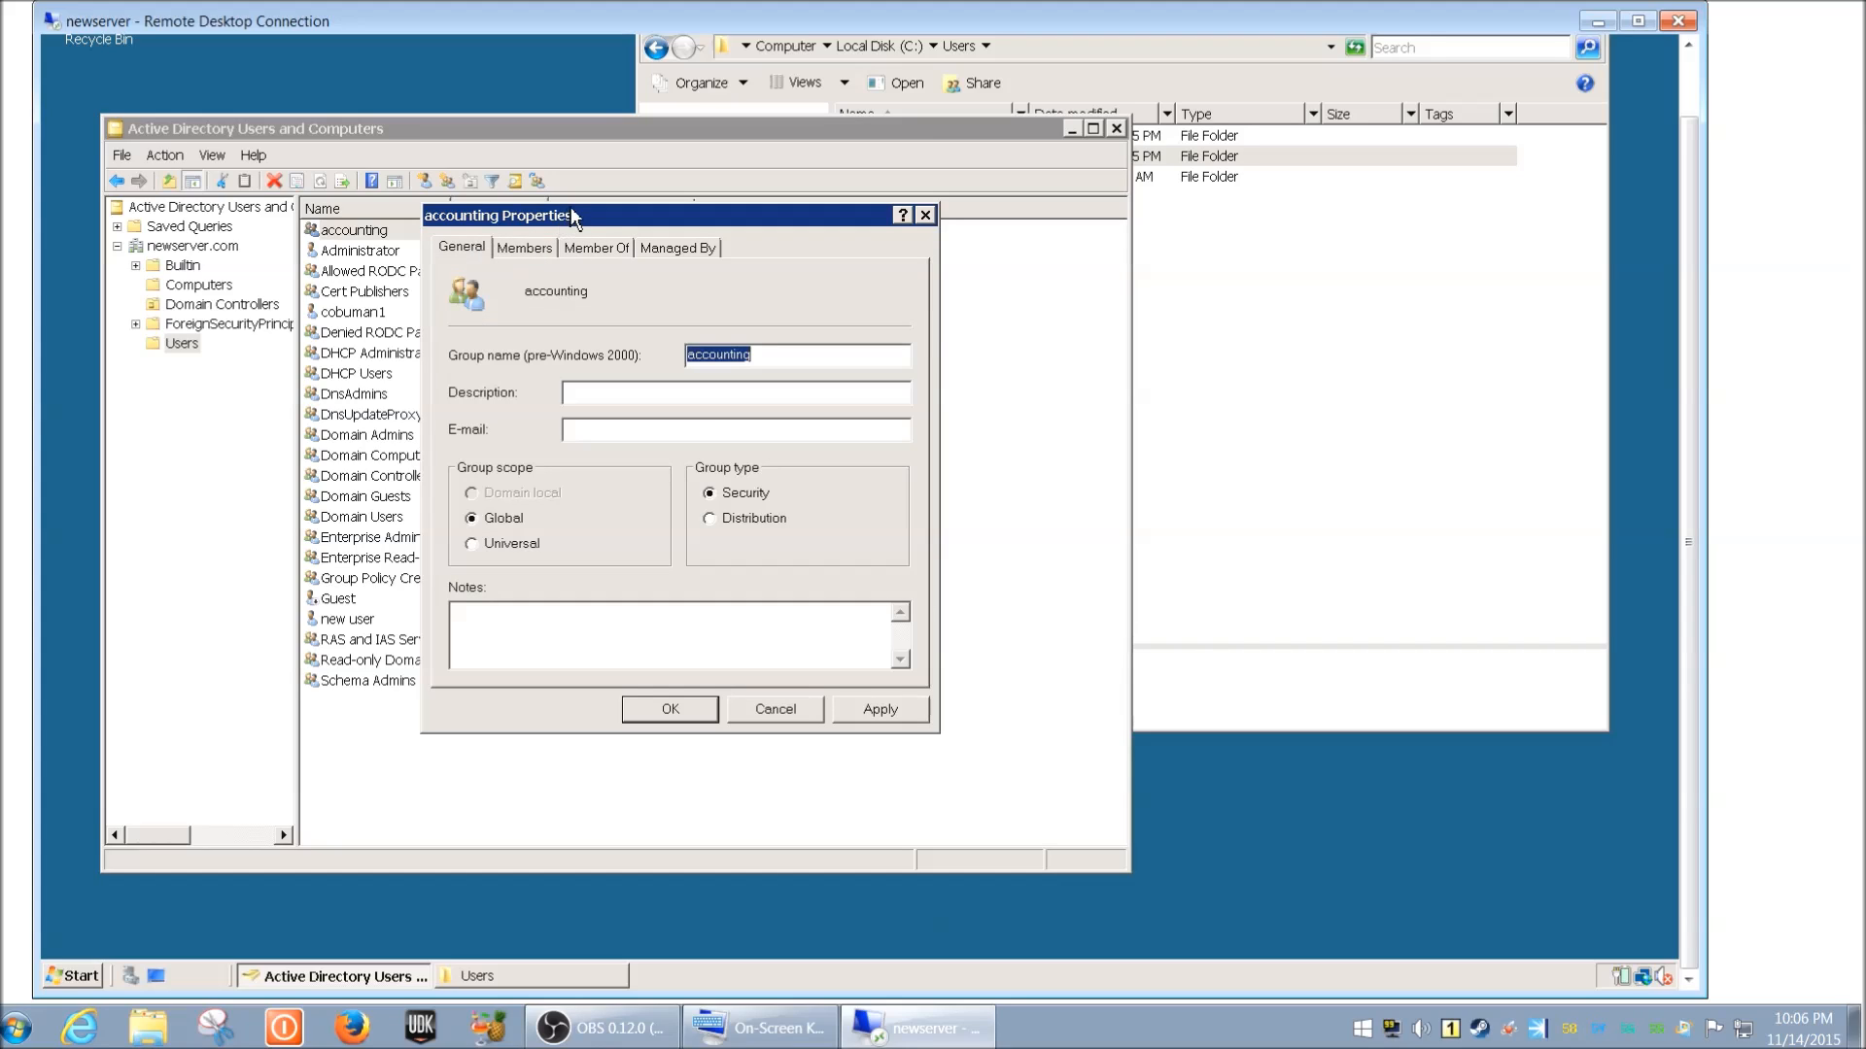
pyautogui.moveTo(542, 223); pyautogui.dragTo(622, 274)
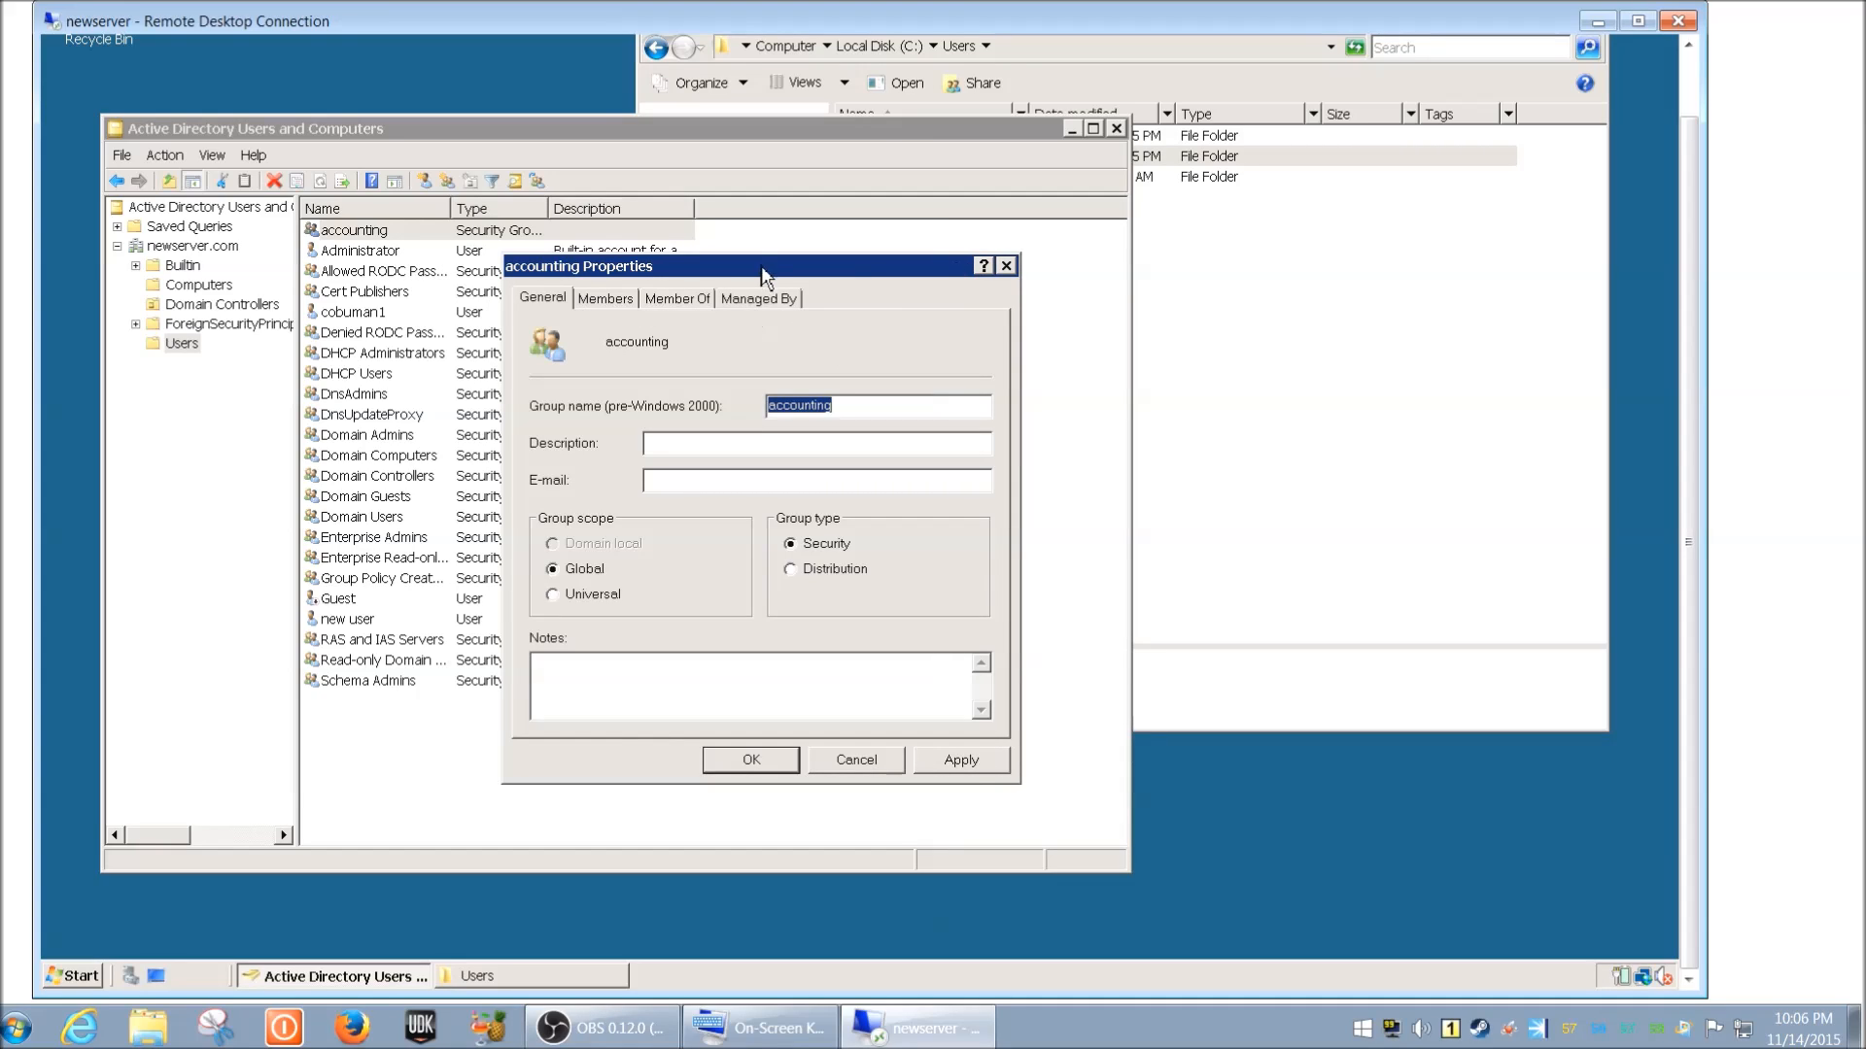
pyautogui.moveTo(761, 275); pyautogui.dragTo(665, 261)
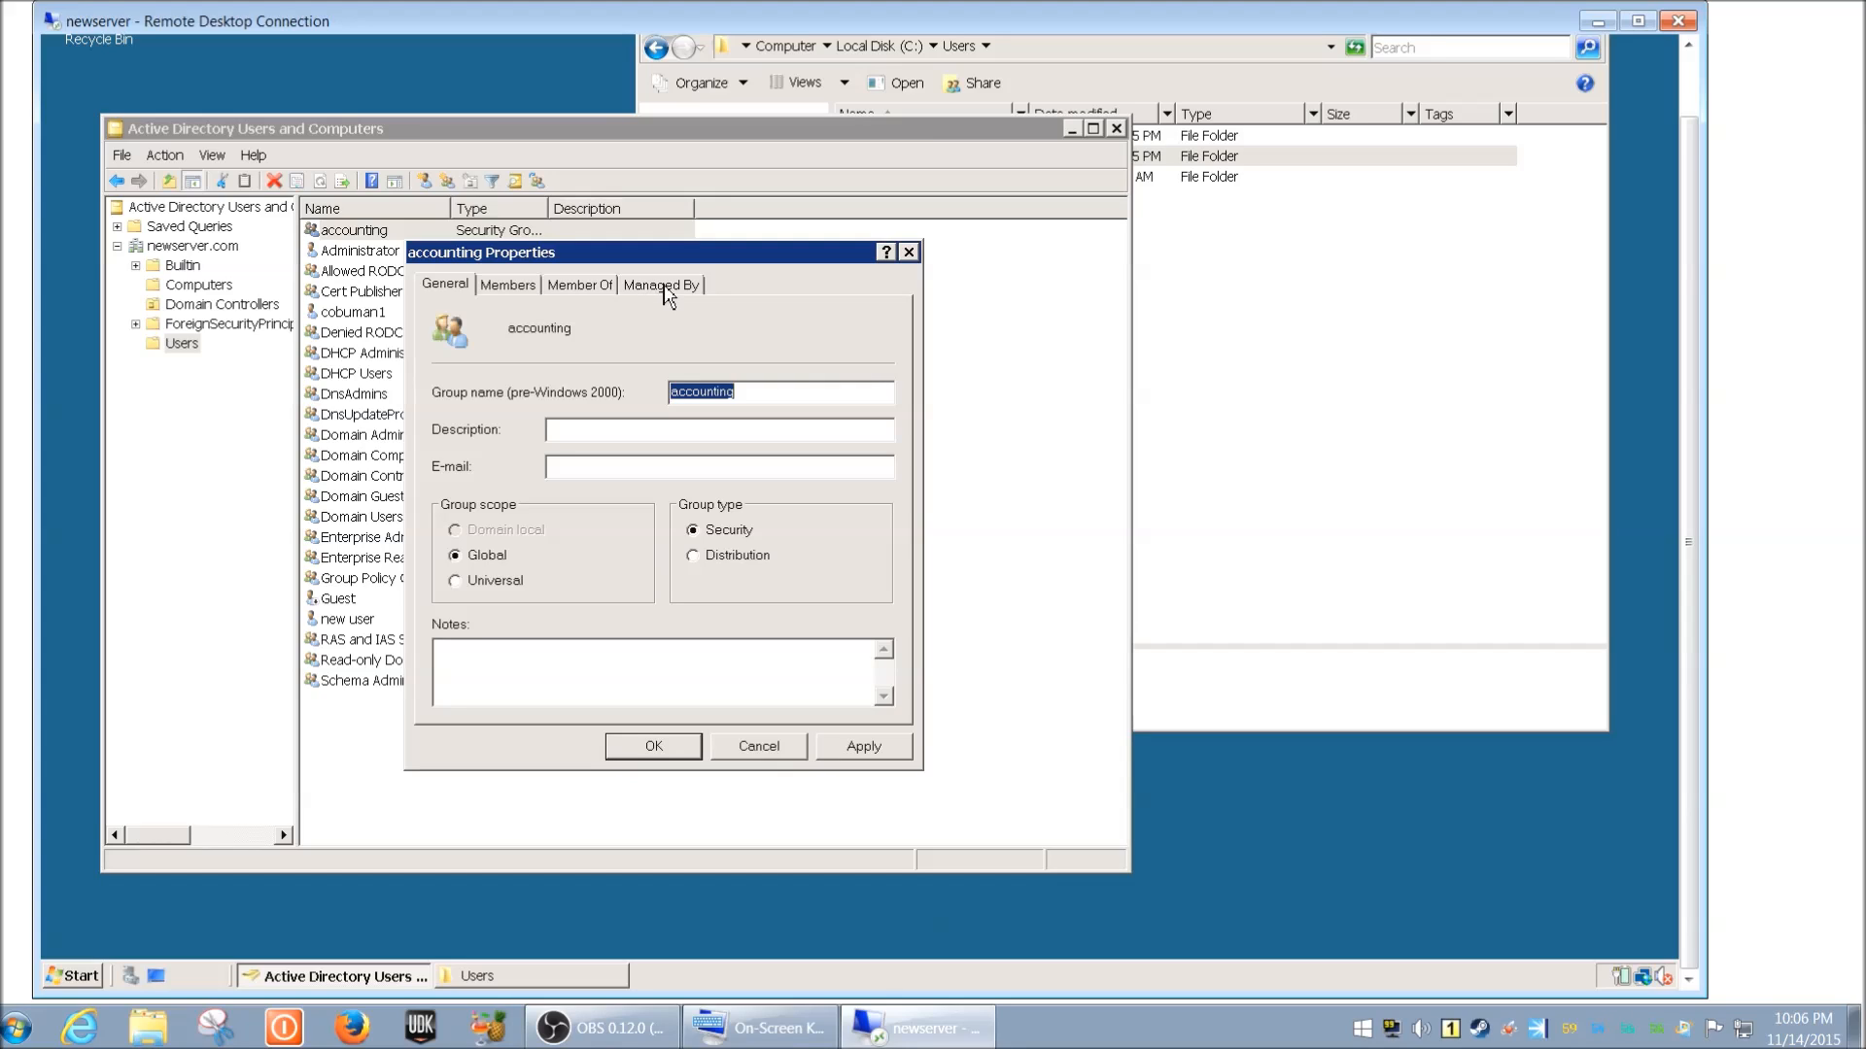
pyautogui.click(668, 291)
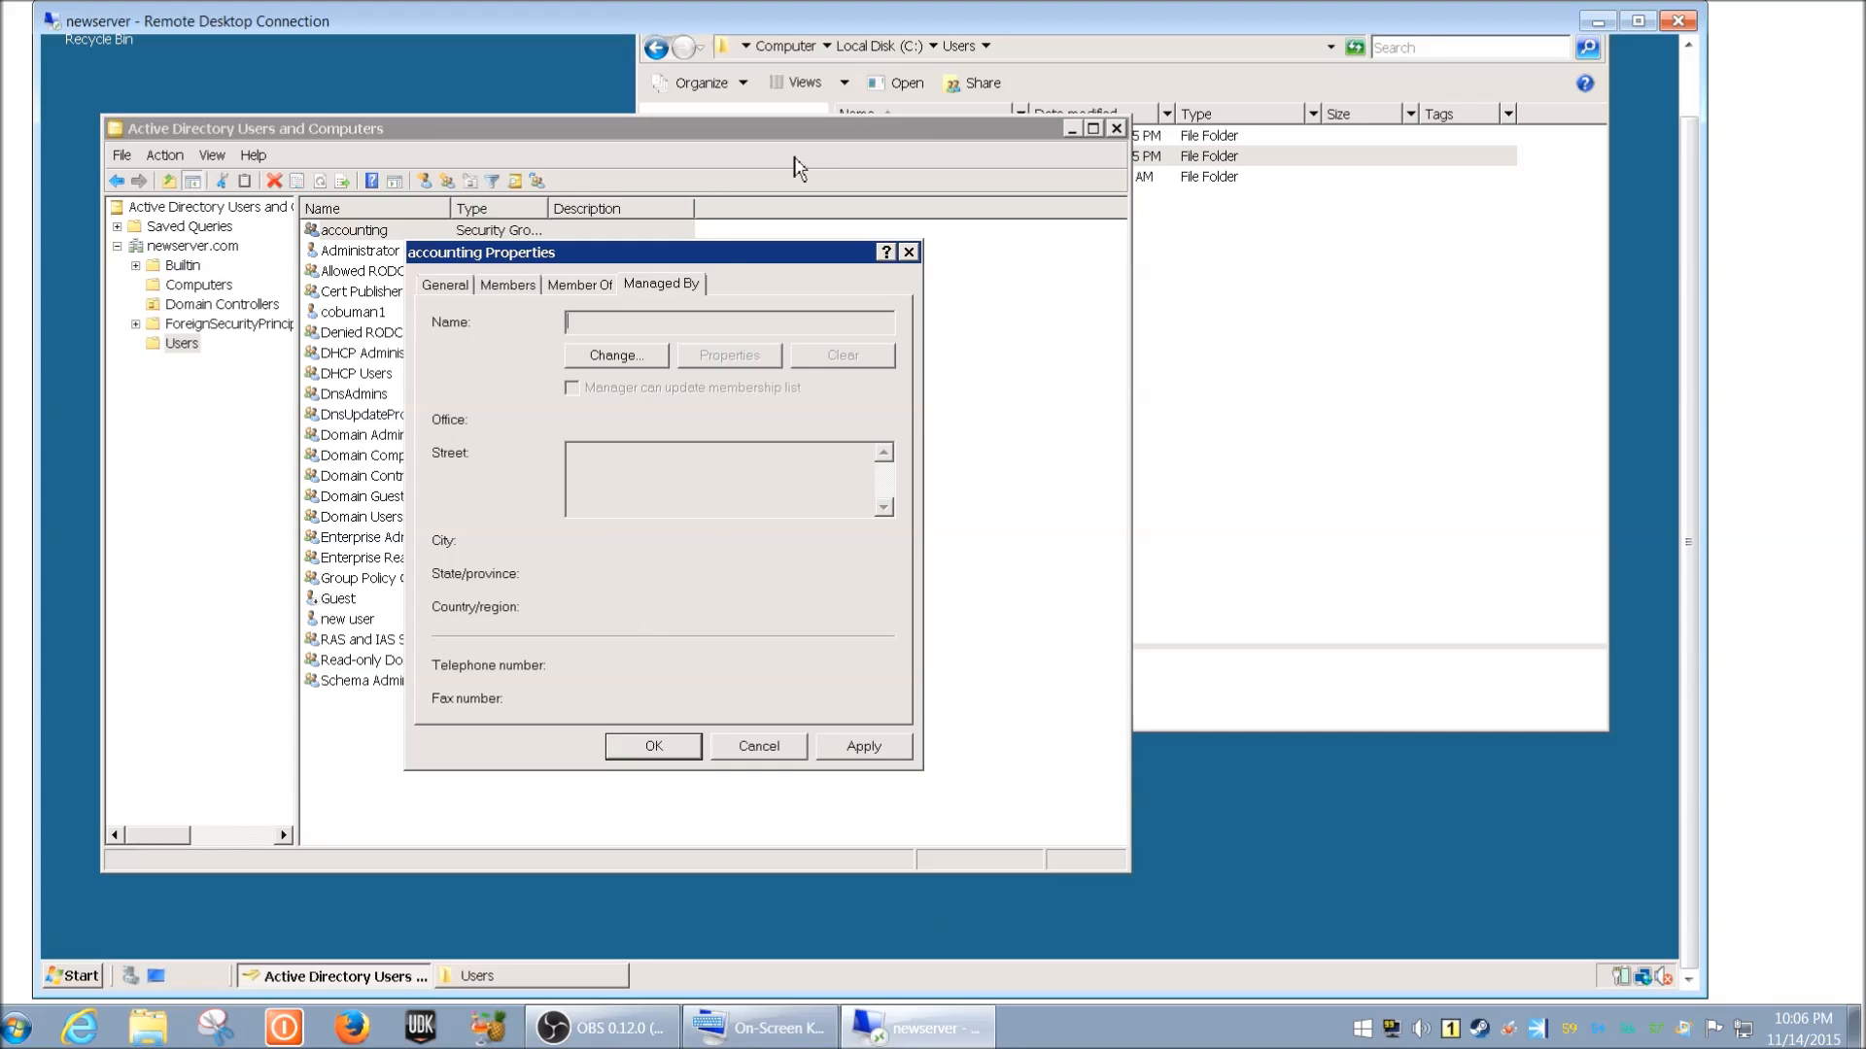
pyautogui.moveTo(711, 260); pyautogui.dragTo(1037, 192)
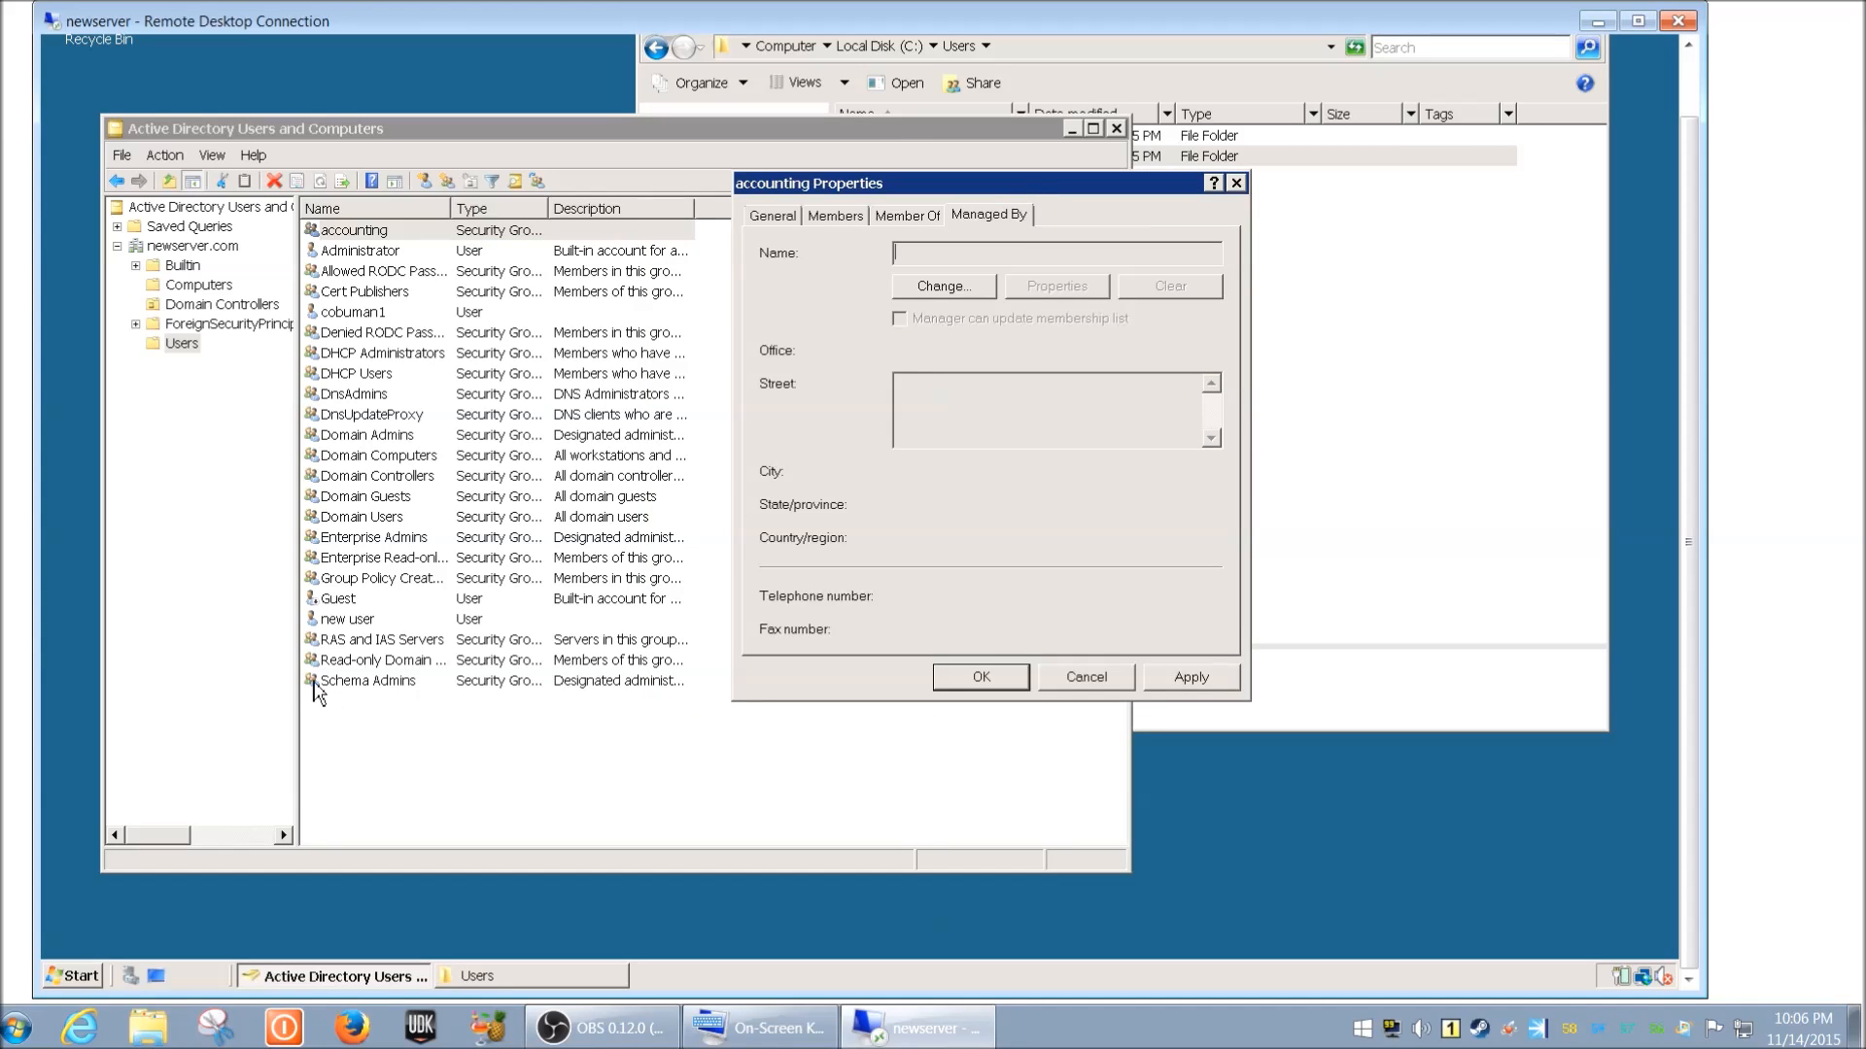
# Step: Create user accountingmanager with logon name accountmanag in the newserver.com Users container
pyautogui.rightClick(187, 348)
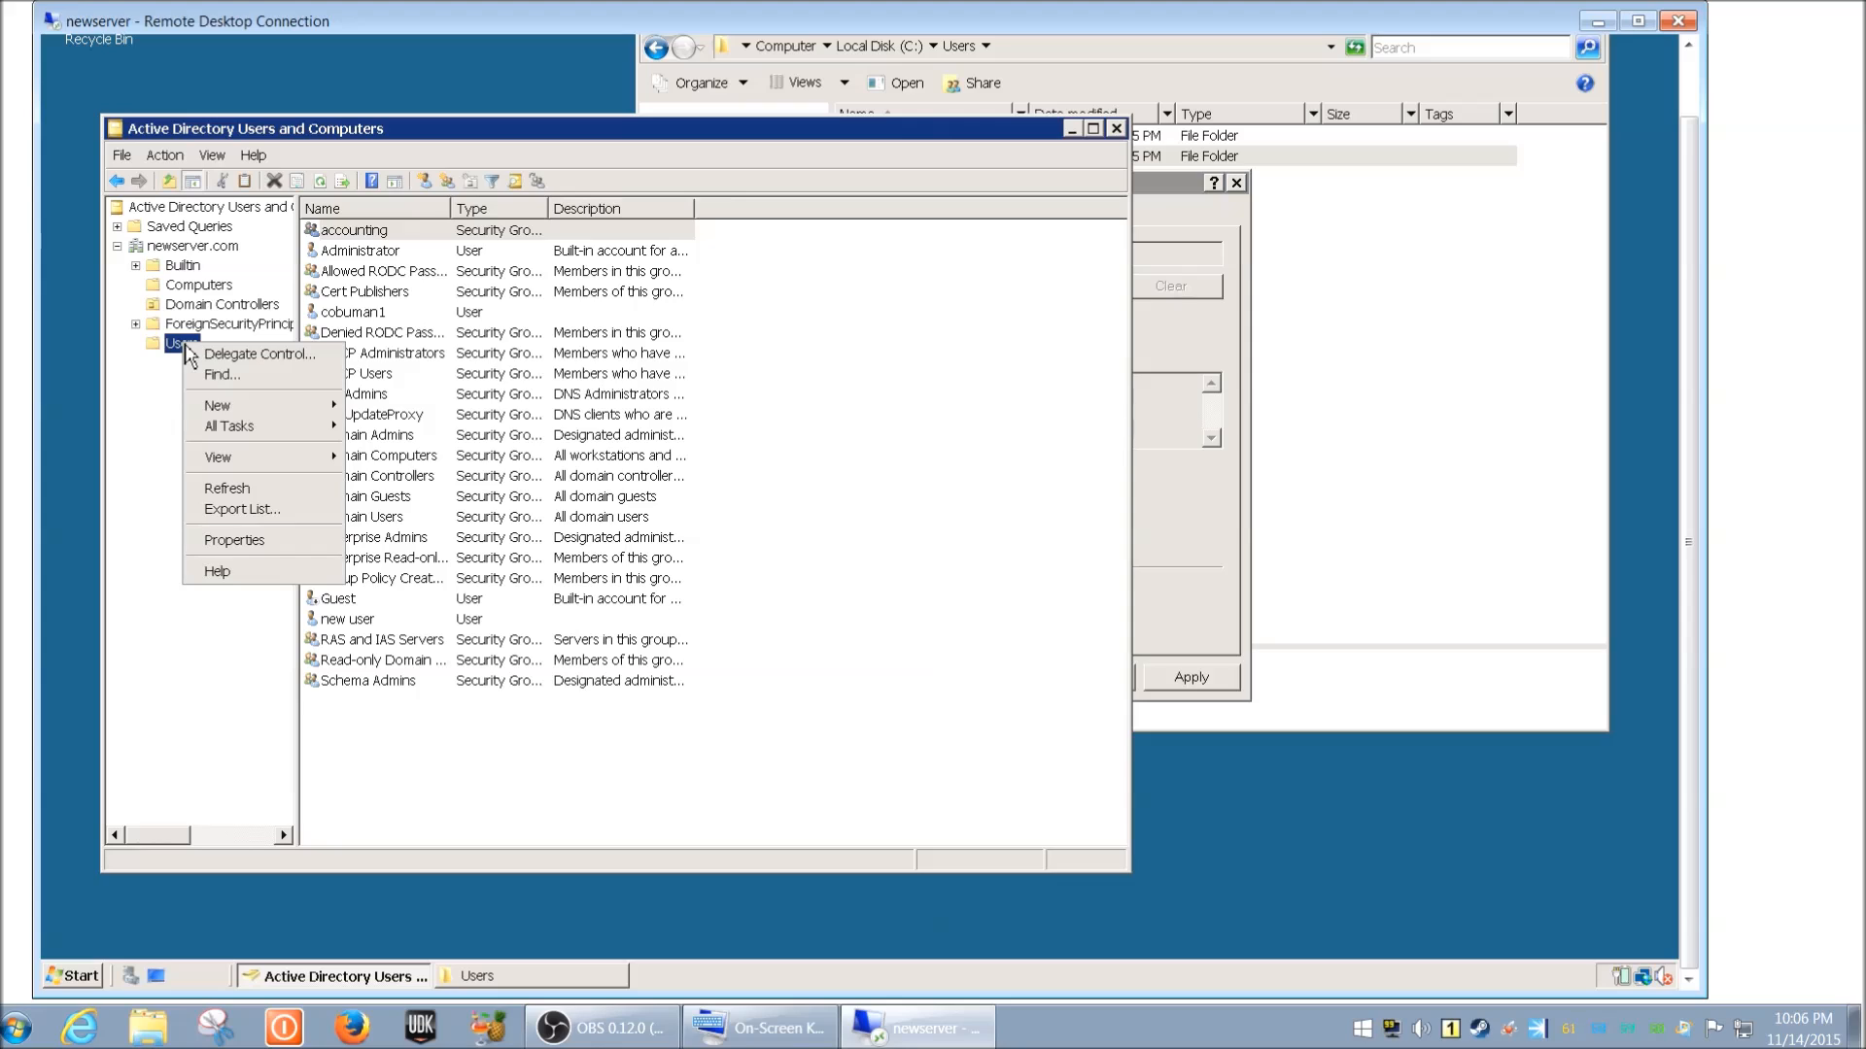
pyautogui.moveTo(320, 414)
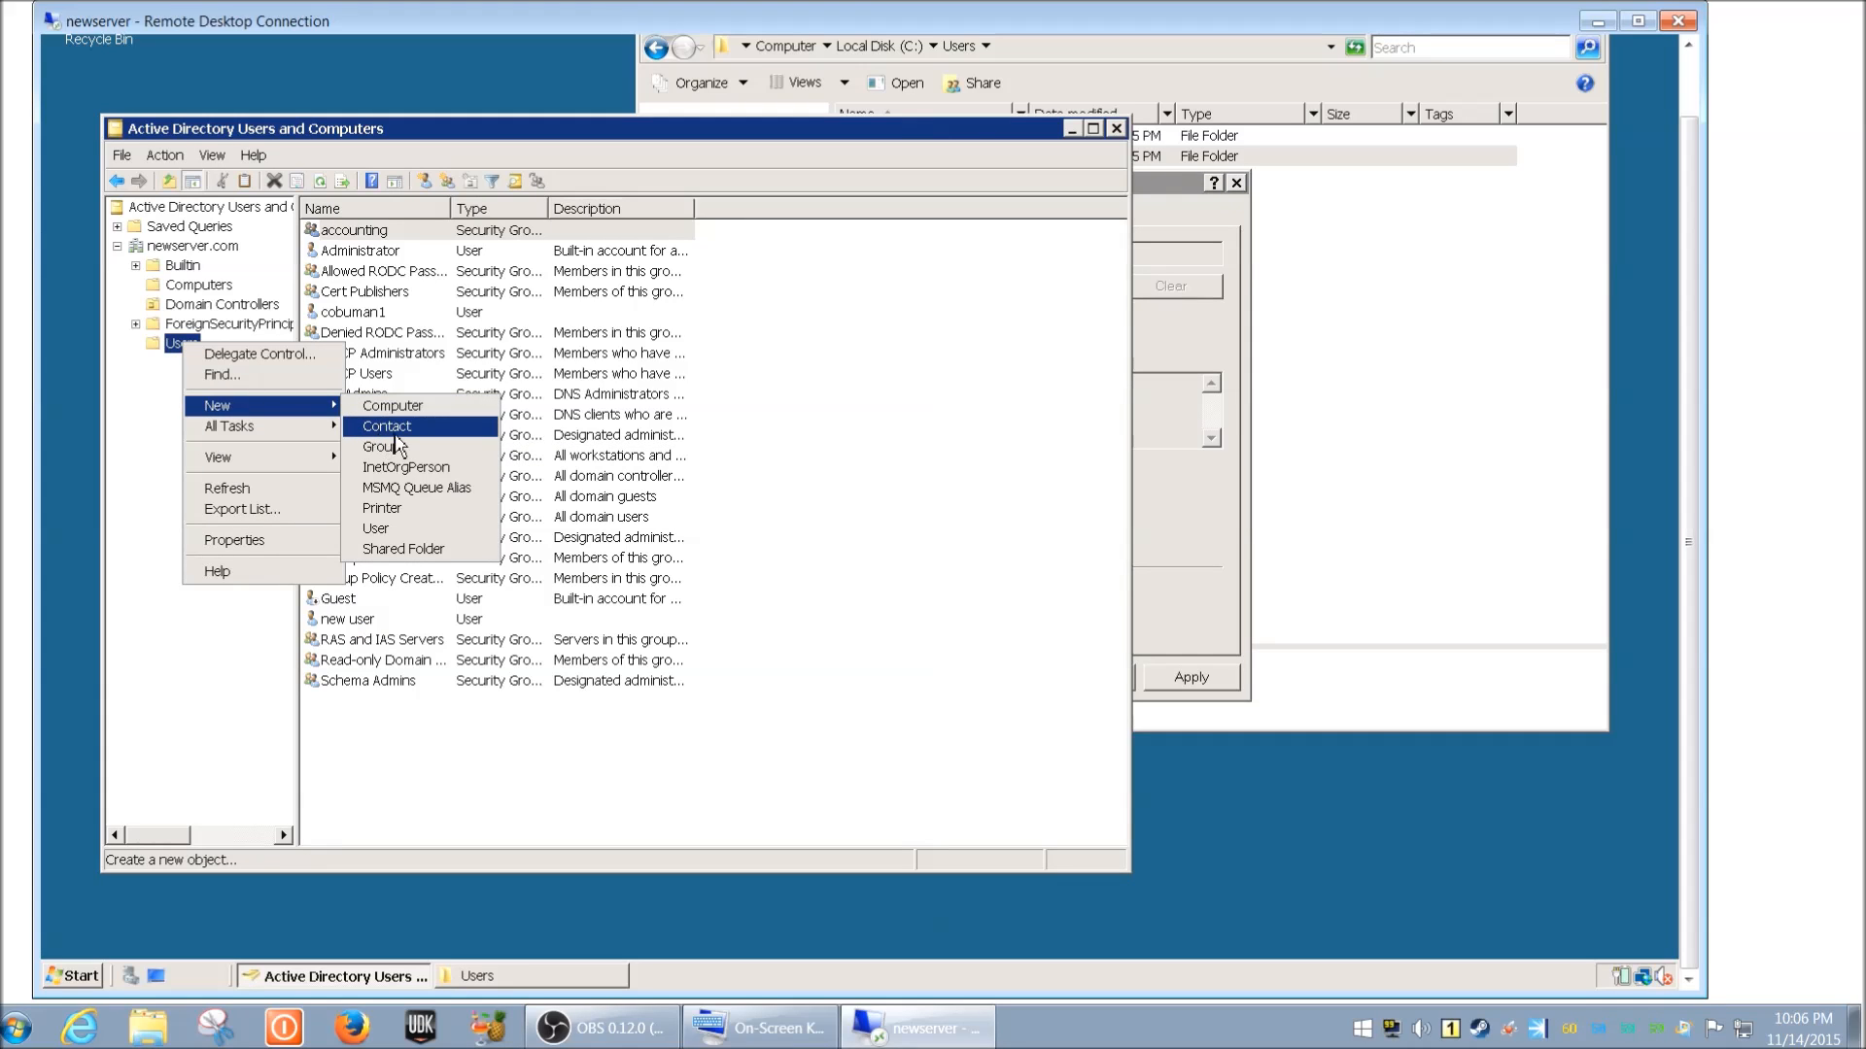
pyautogui.click(376, 529)
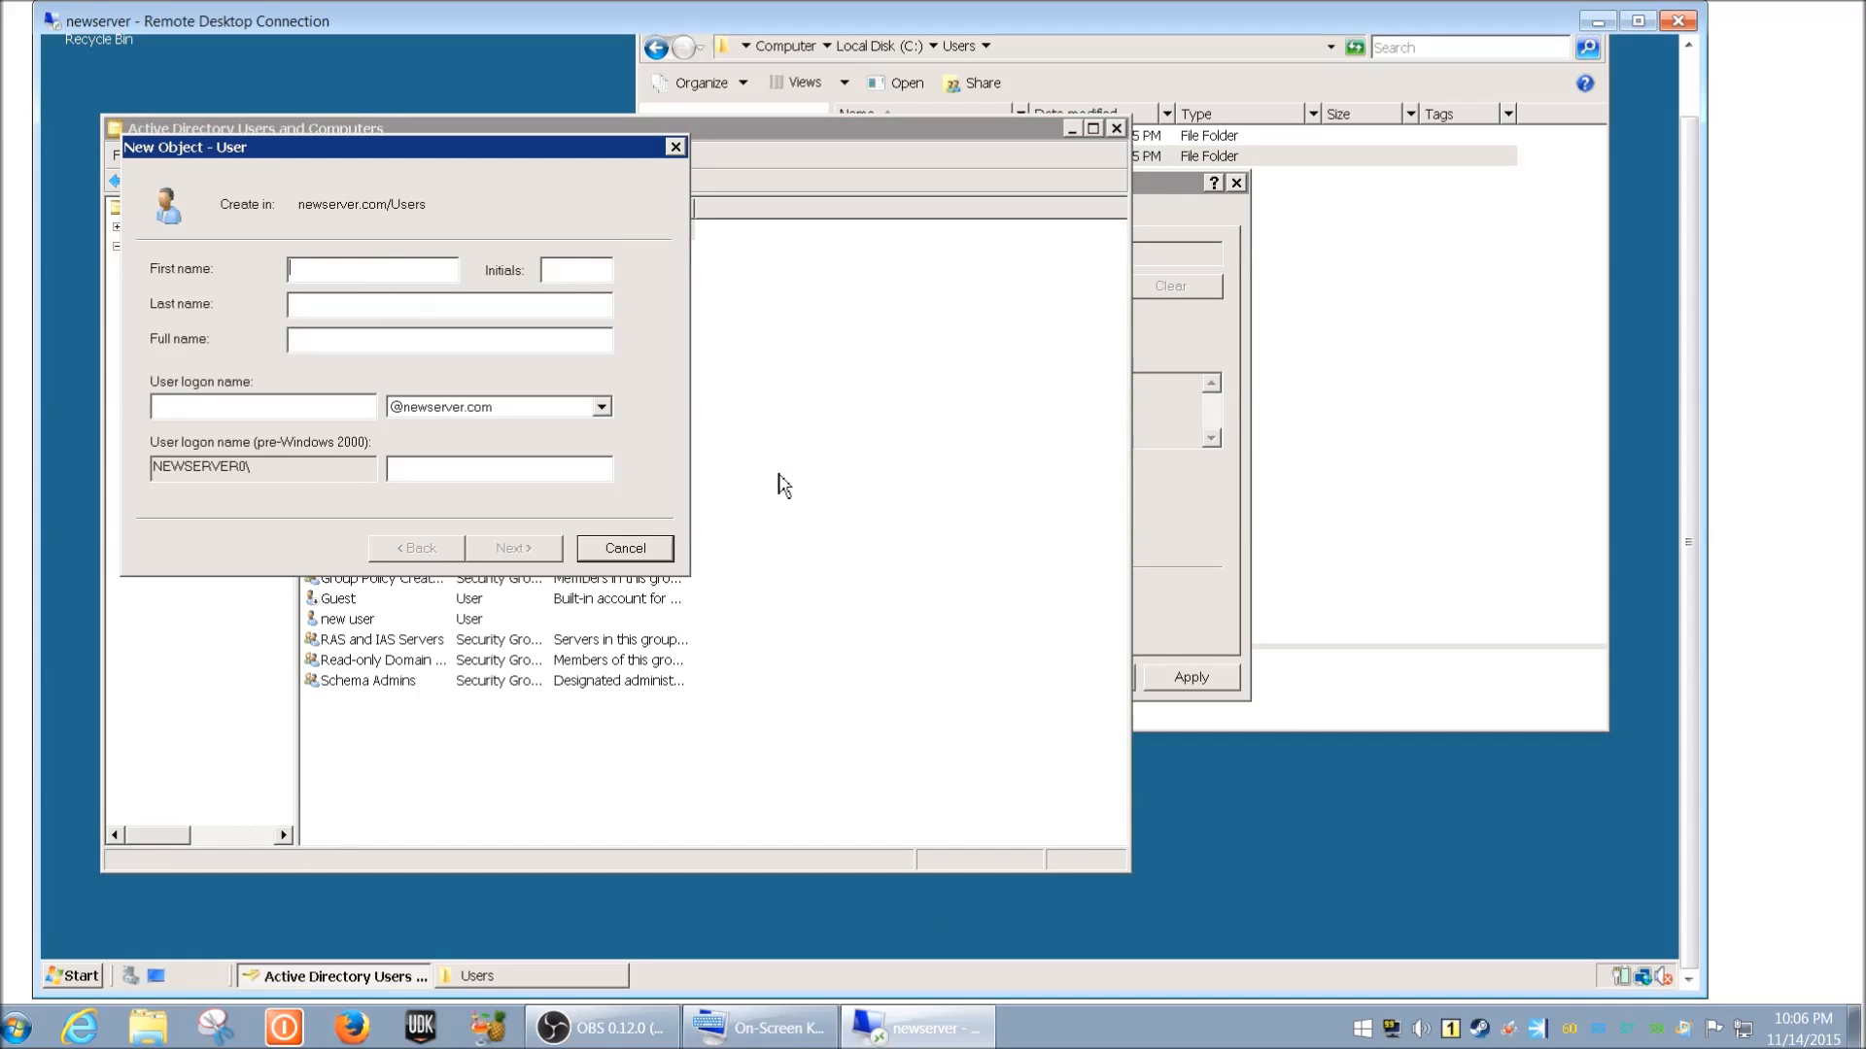
pyautogui.write('perso')
pyautogui.write('nincharge')
pyautogui.press('BackSpace')
pyautogui.press('BackSpace')
pyautogui.press('BackSpace')
pyautogui.press('BackSpace')
pyautogui.press('BackSpace')
pyautogui.press('BackSpace')
pyautogui.press('BackSpace')
pyautogui.press('BackSpace')
pyautogui.press('BackSpace')
pyautogui.press('BackSpace')
pyautogui.press('BackSpace')
pyautogui.press('BackSpace')
pyautogui.press('BackSpace')
pyautogui.press('BackSpace')
pyautogui.press('BackSpace')
pyautogui.press('BackSpace')
pyautogui.write('accountingmanager')
pyautogui.write('account')
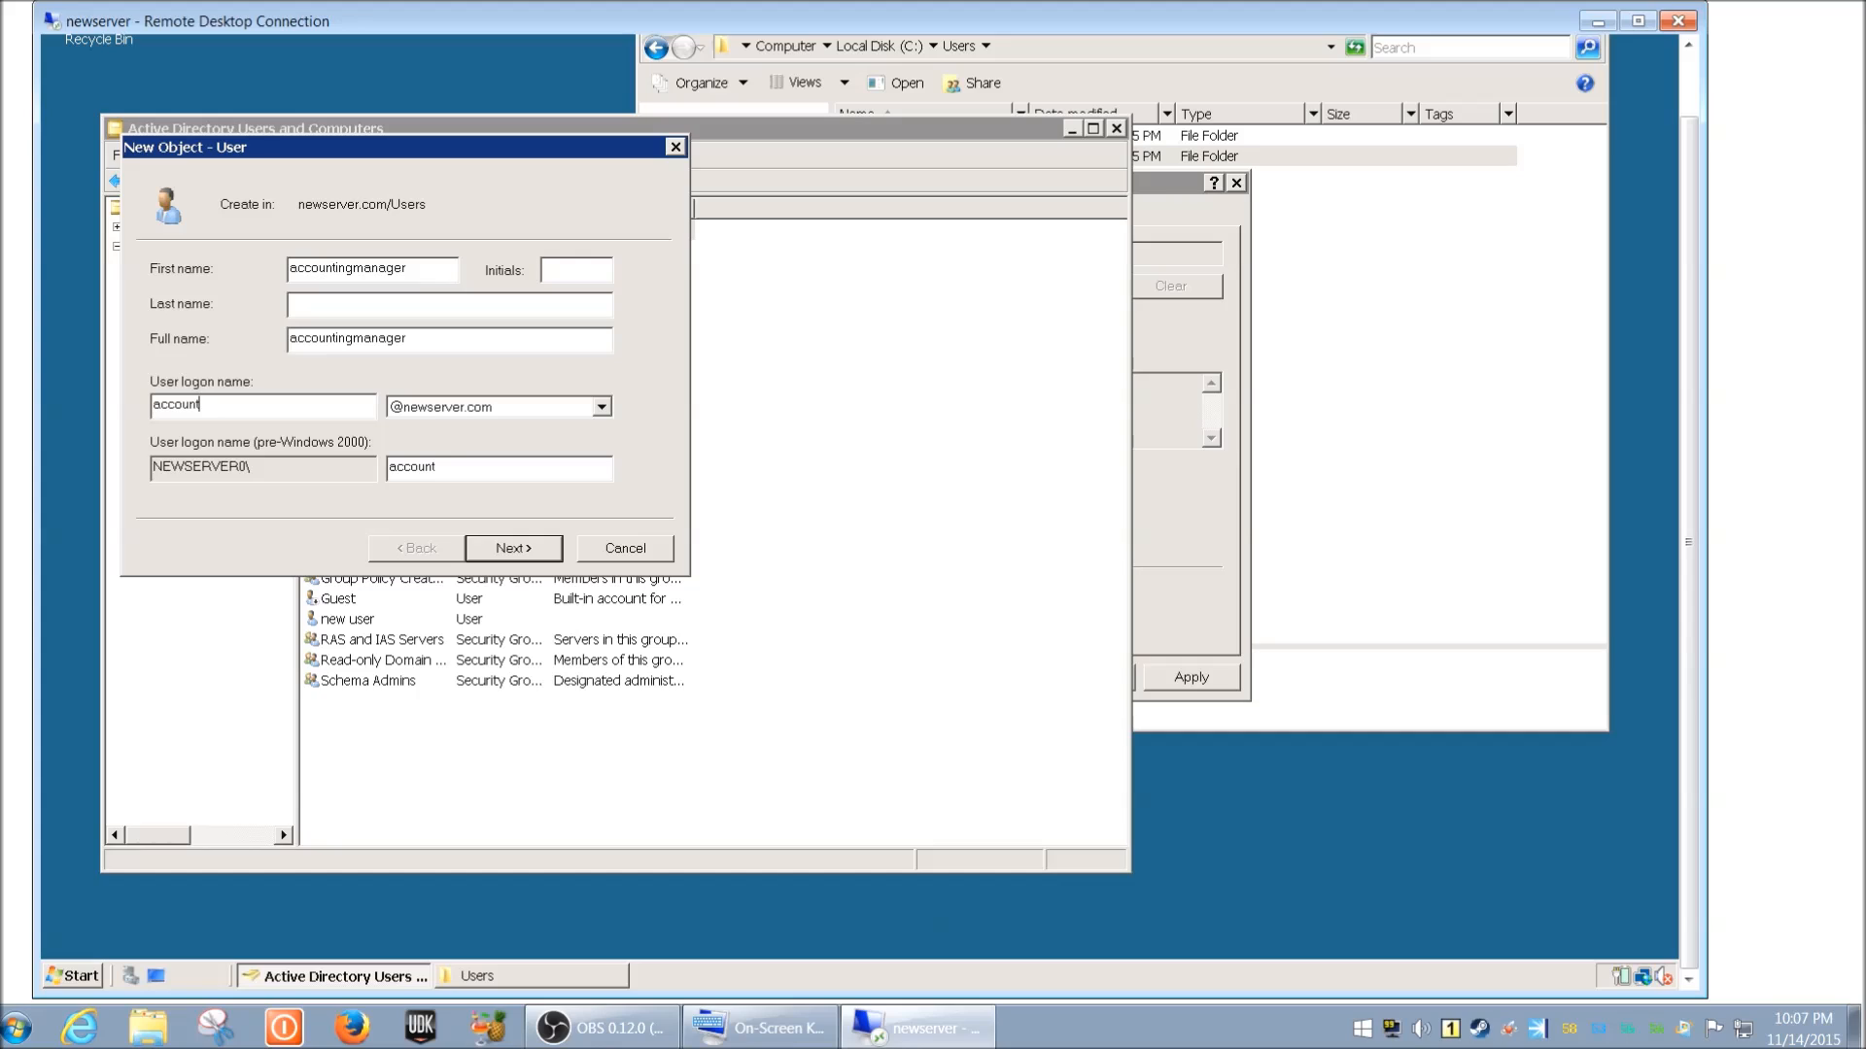
pyautogui.write('manager')
pyautogui.click(506, 557)
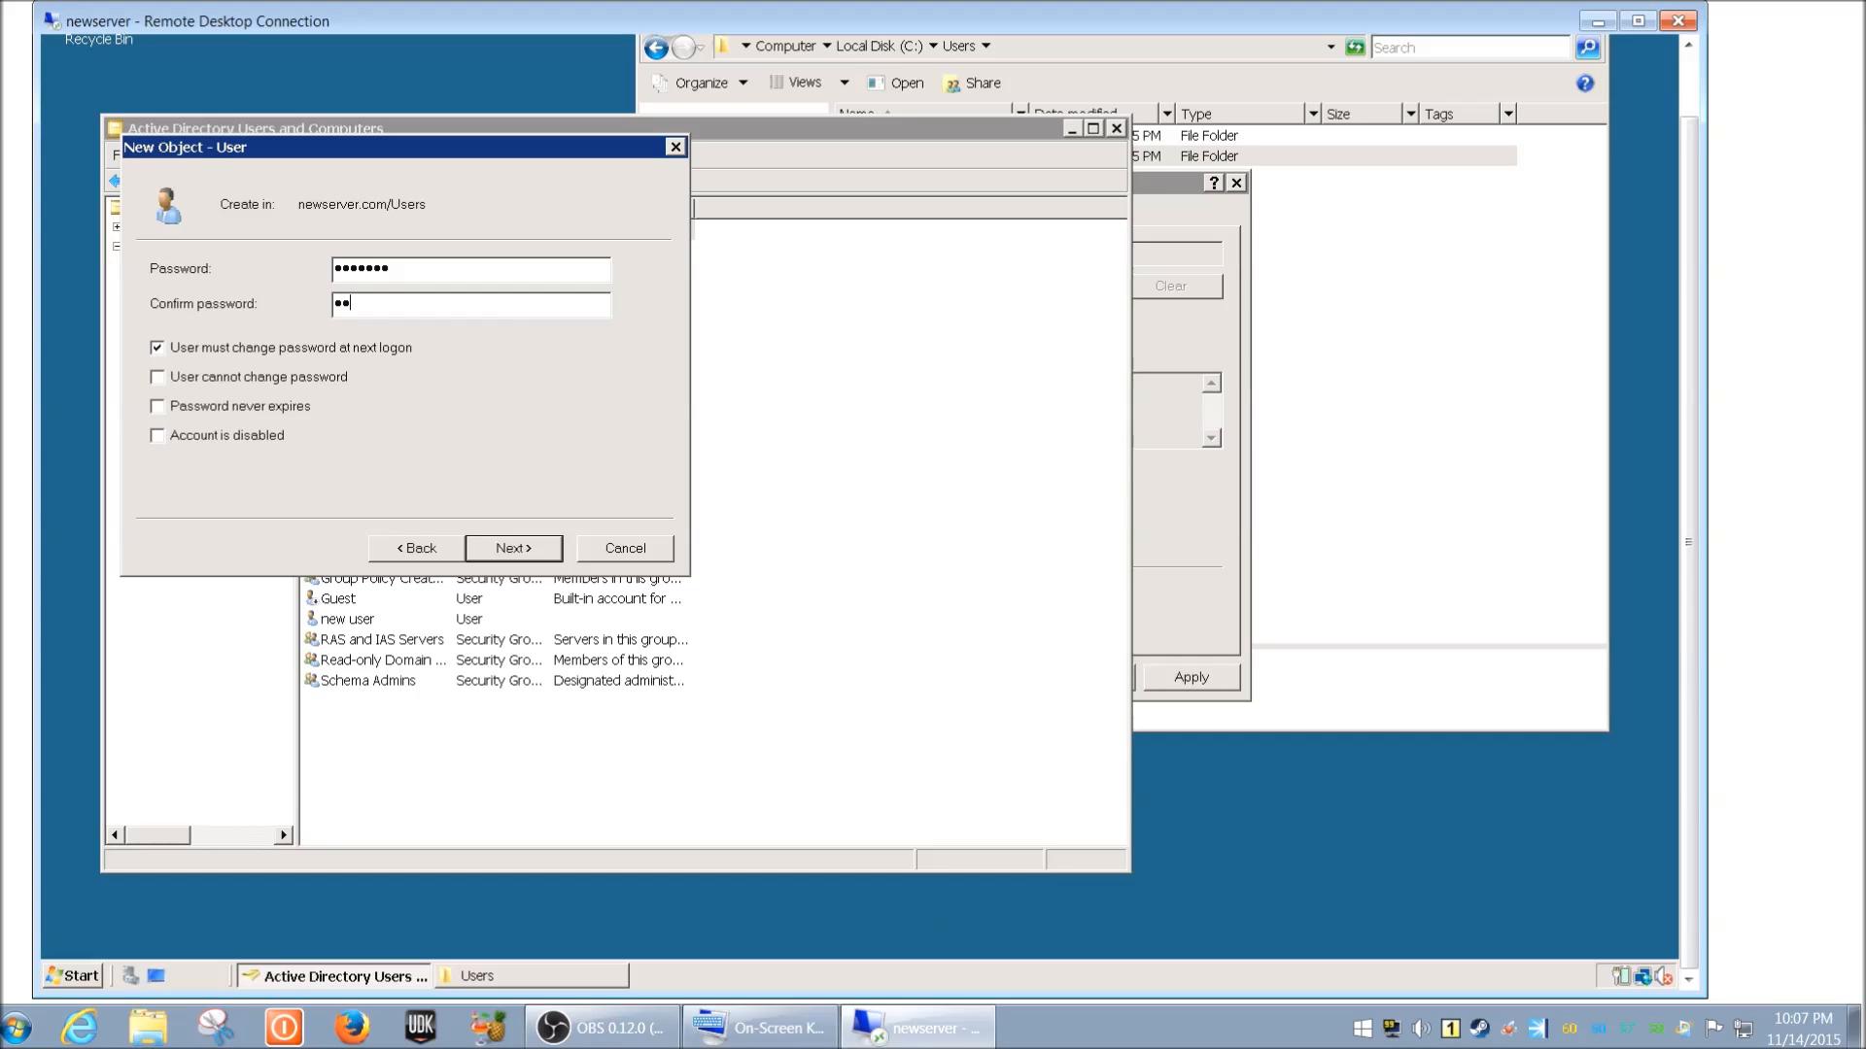
pyautogui.press('Return')
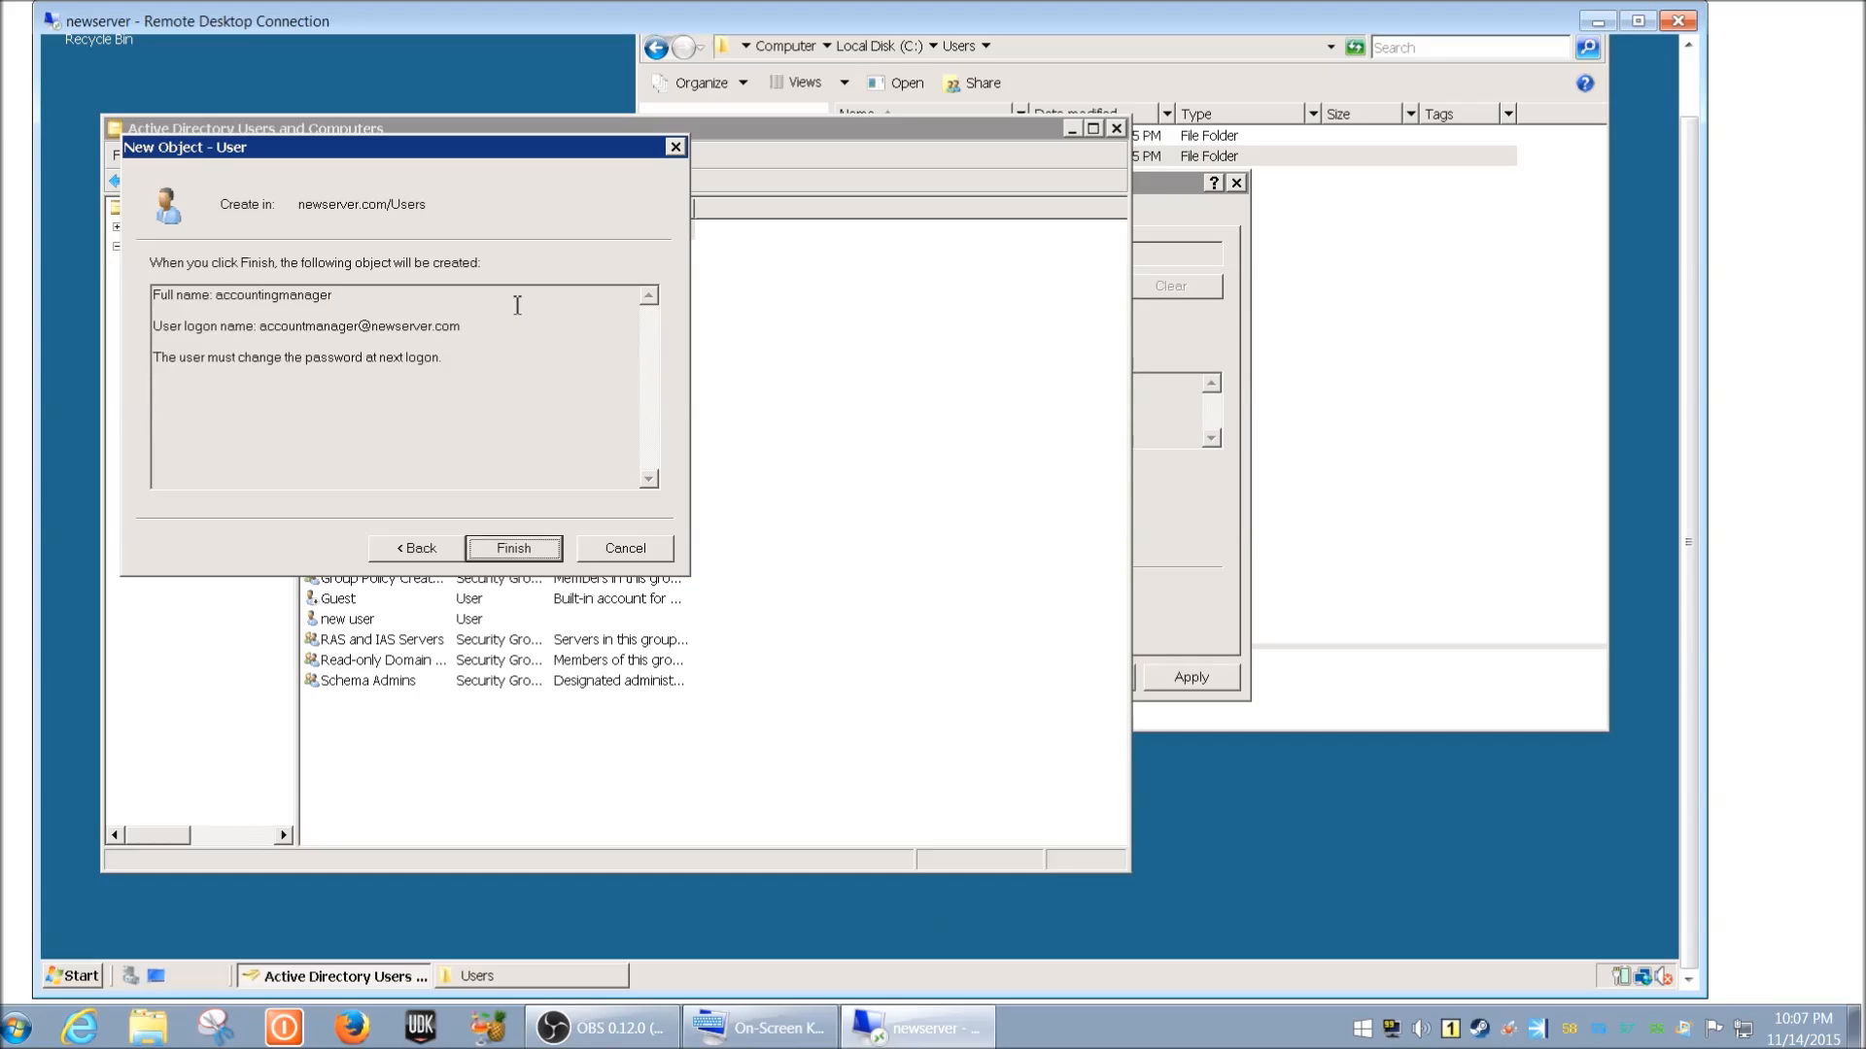
pyautogui.click(530, 550)
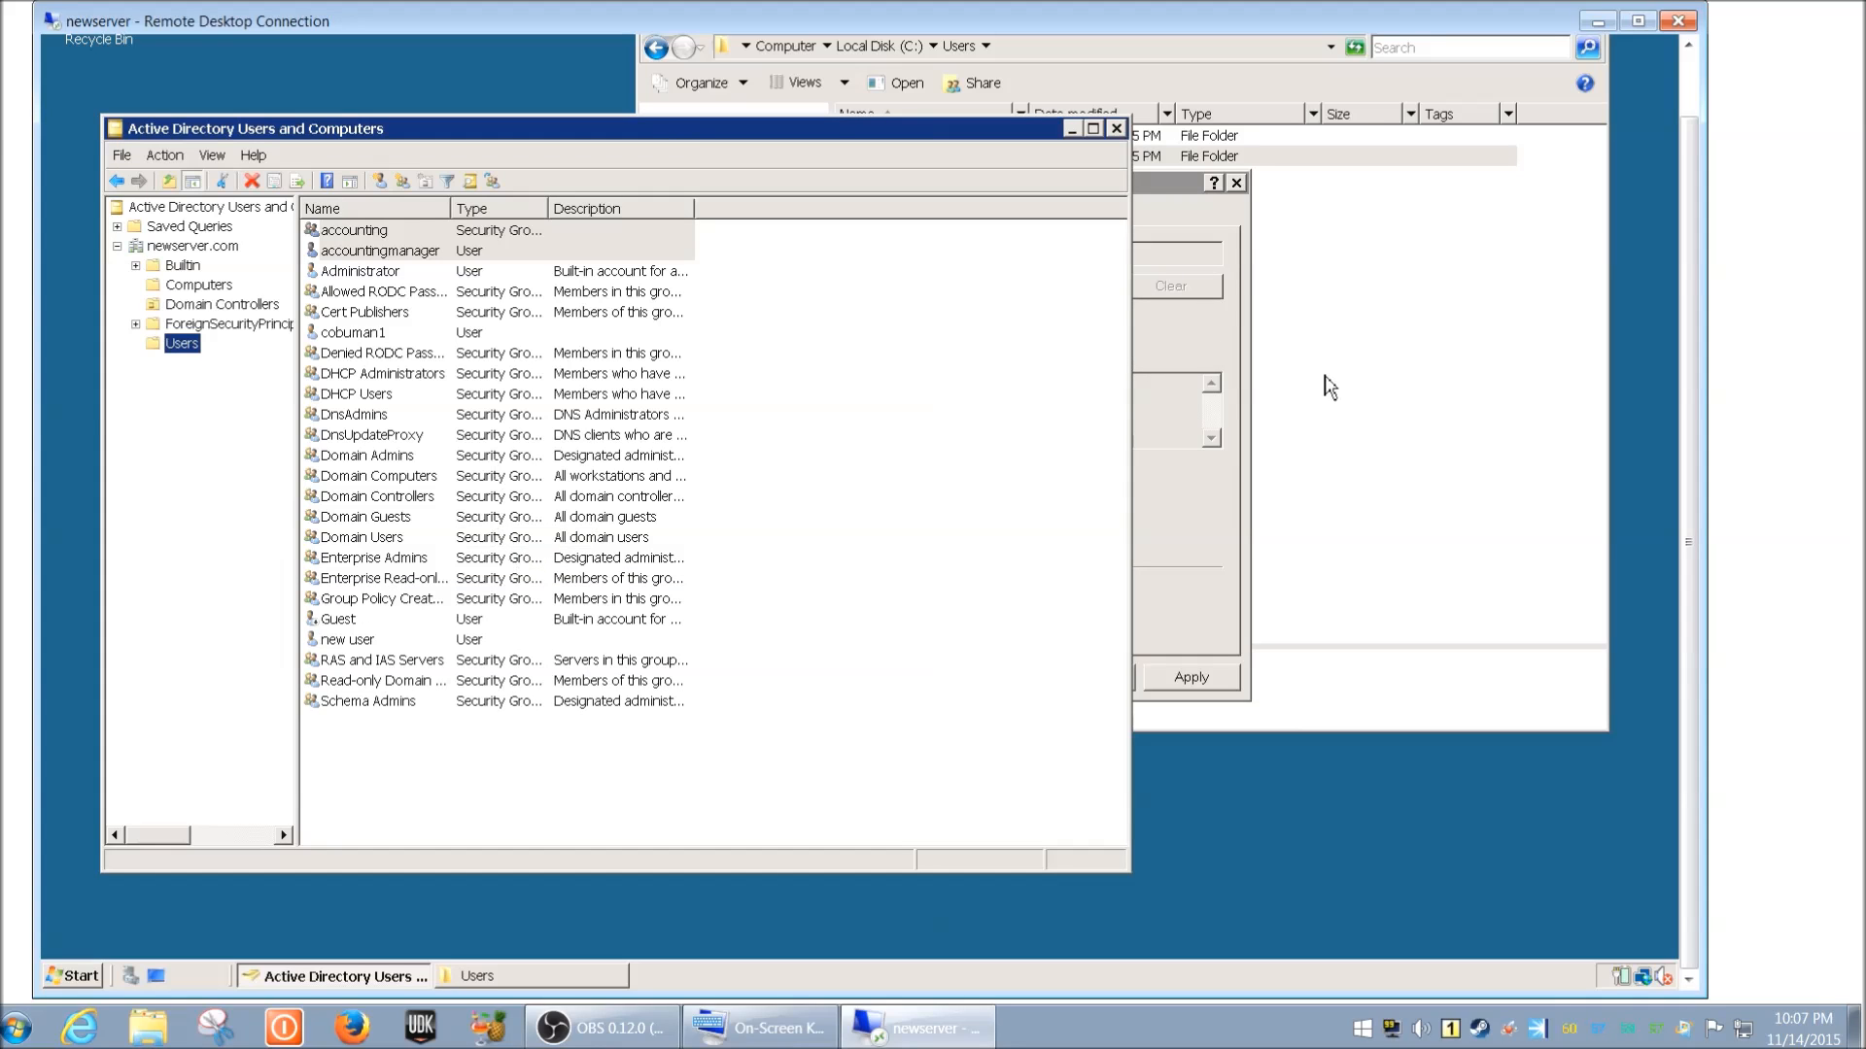
# Step: Set accountingmanager as the accounting group's manager, fixing the misspelled name before Check Names
pyautogui.click(1180, 505)
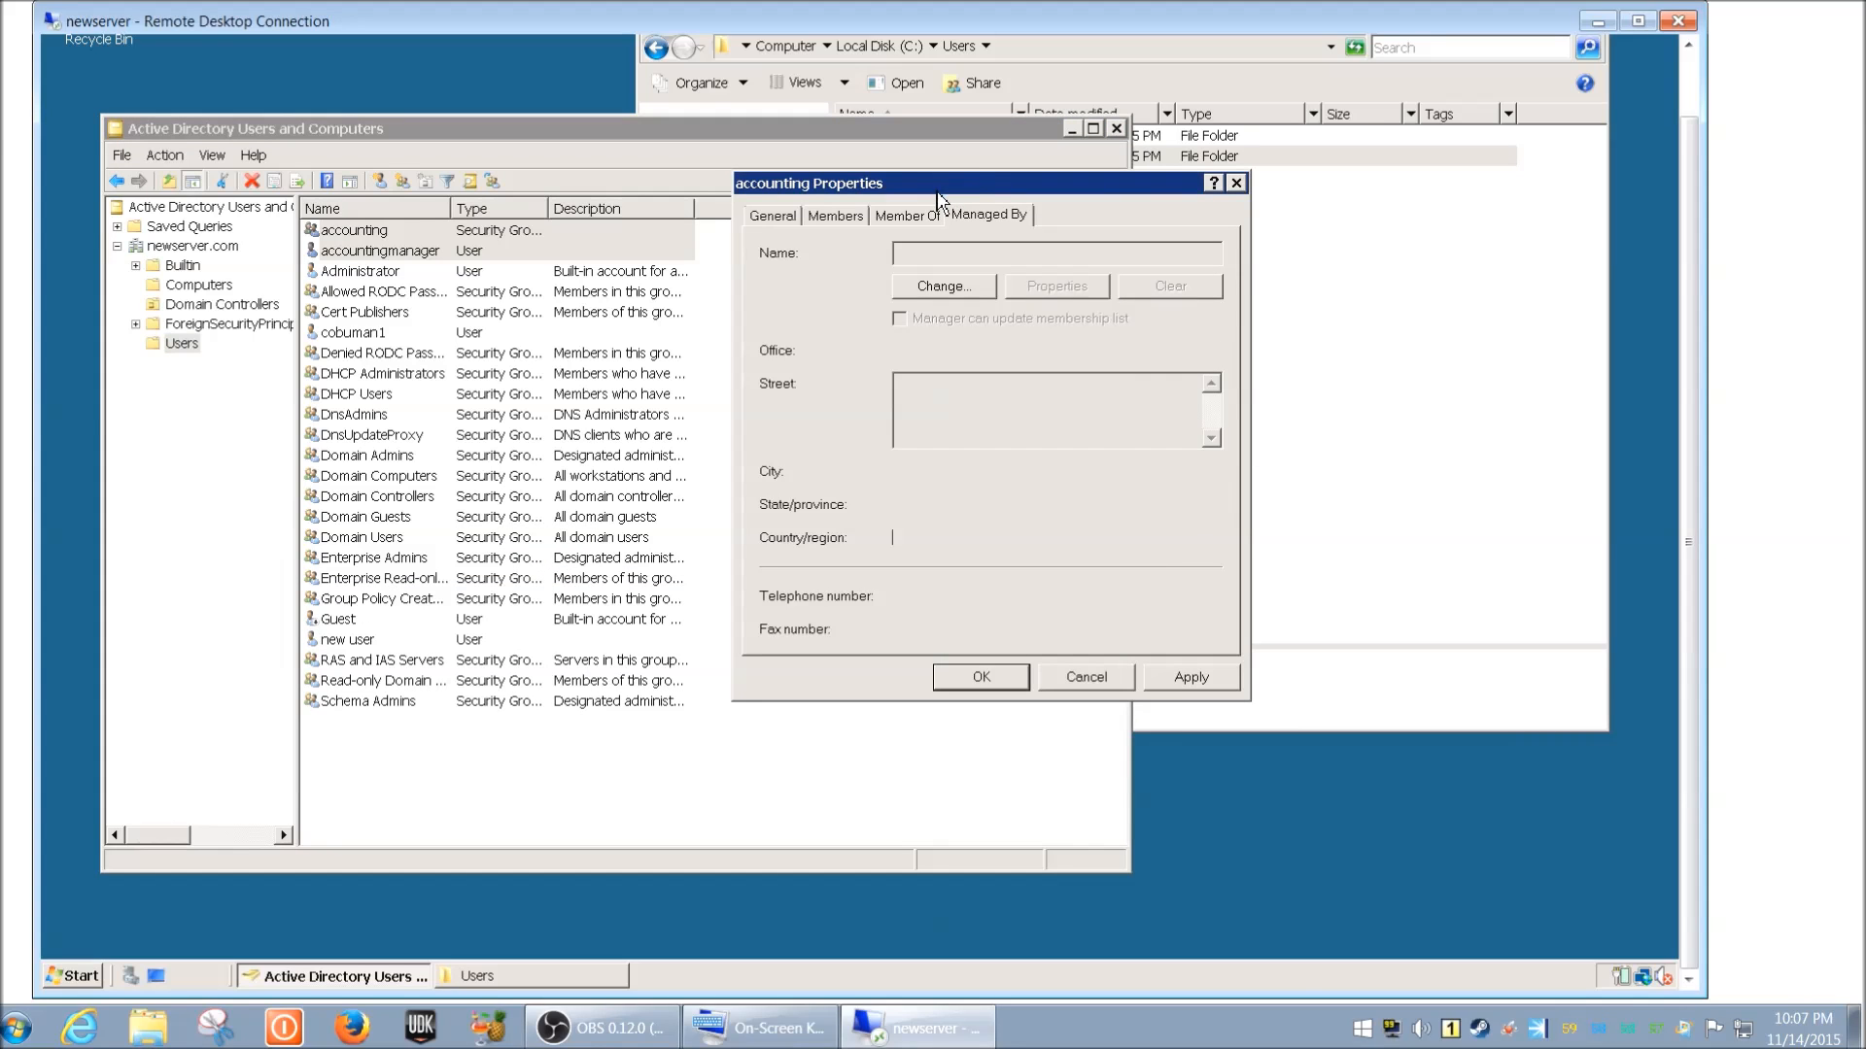
pyautogui.moveTo(939, 194); pyautogui.dragTo(796, 215)
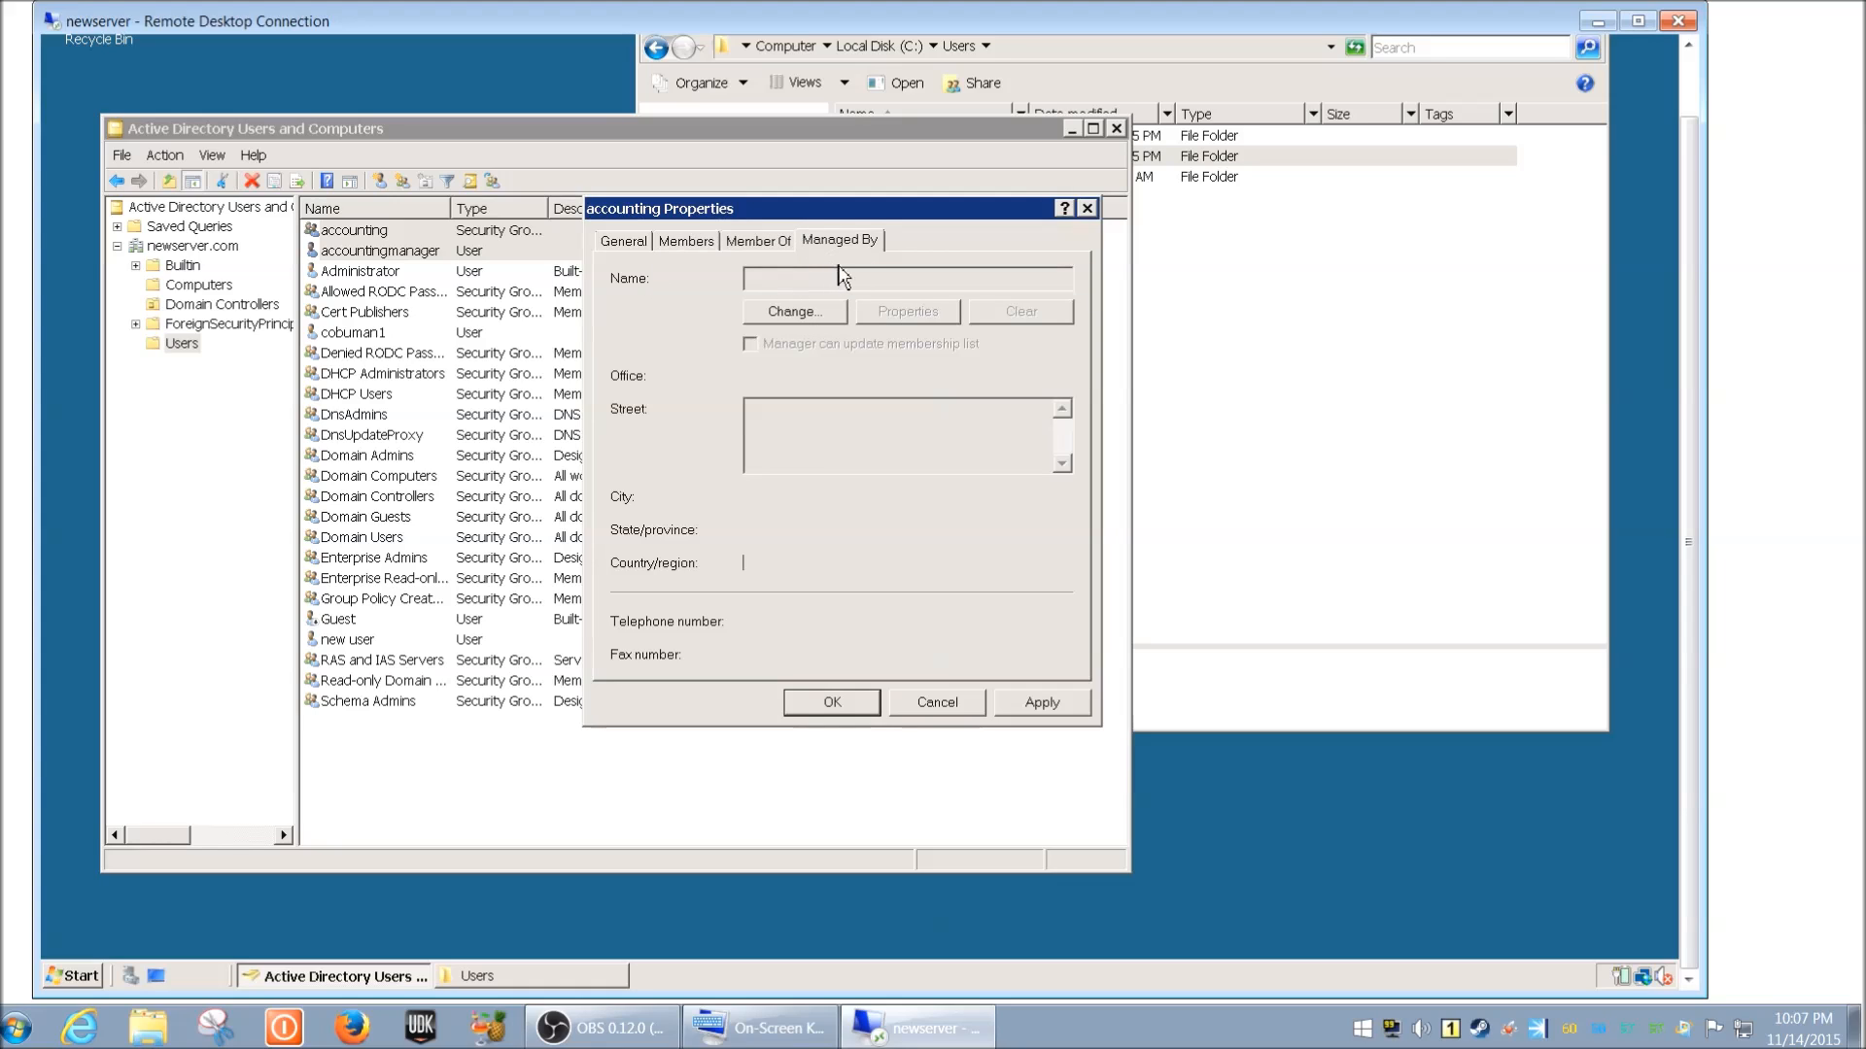
pyautogui.moveTo(733, 207); pyautogui.dragTo(692, 225)
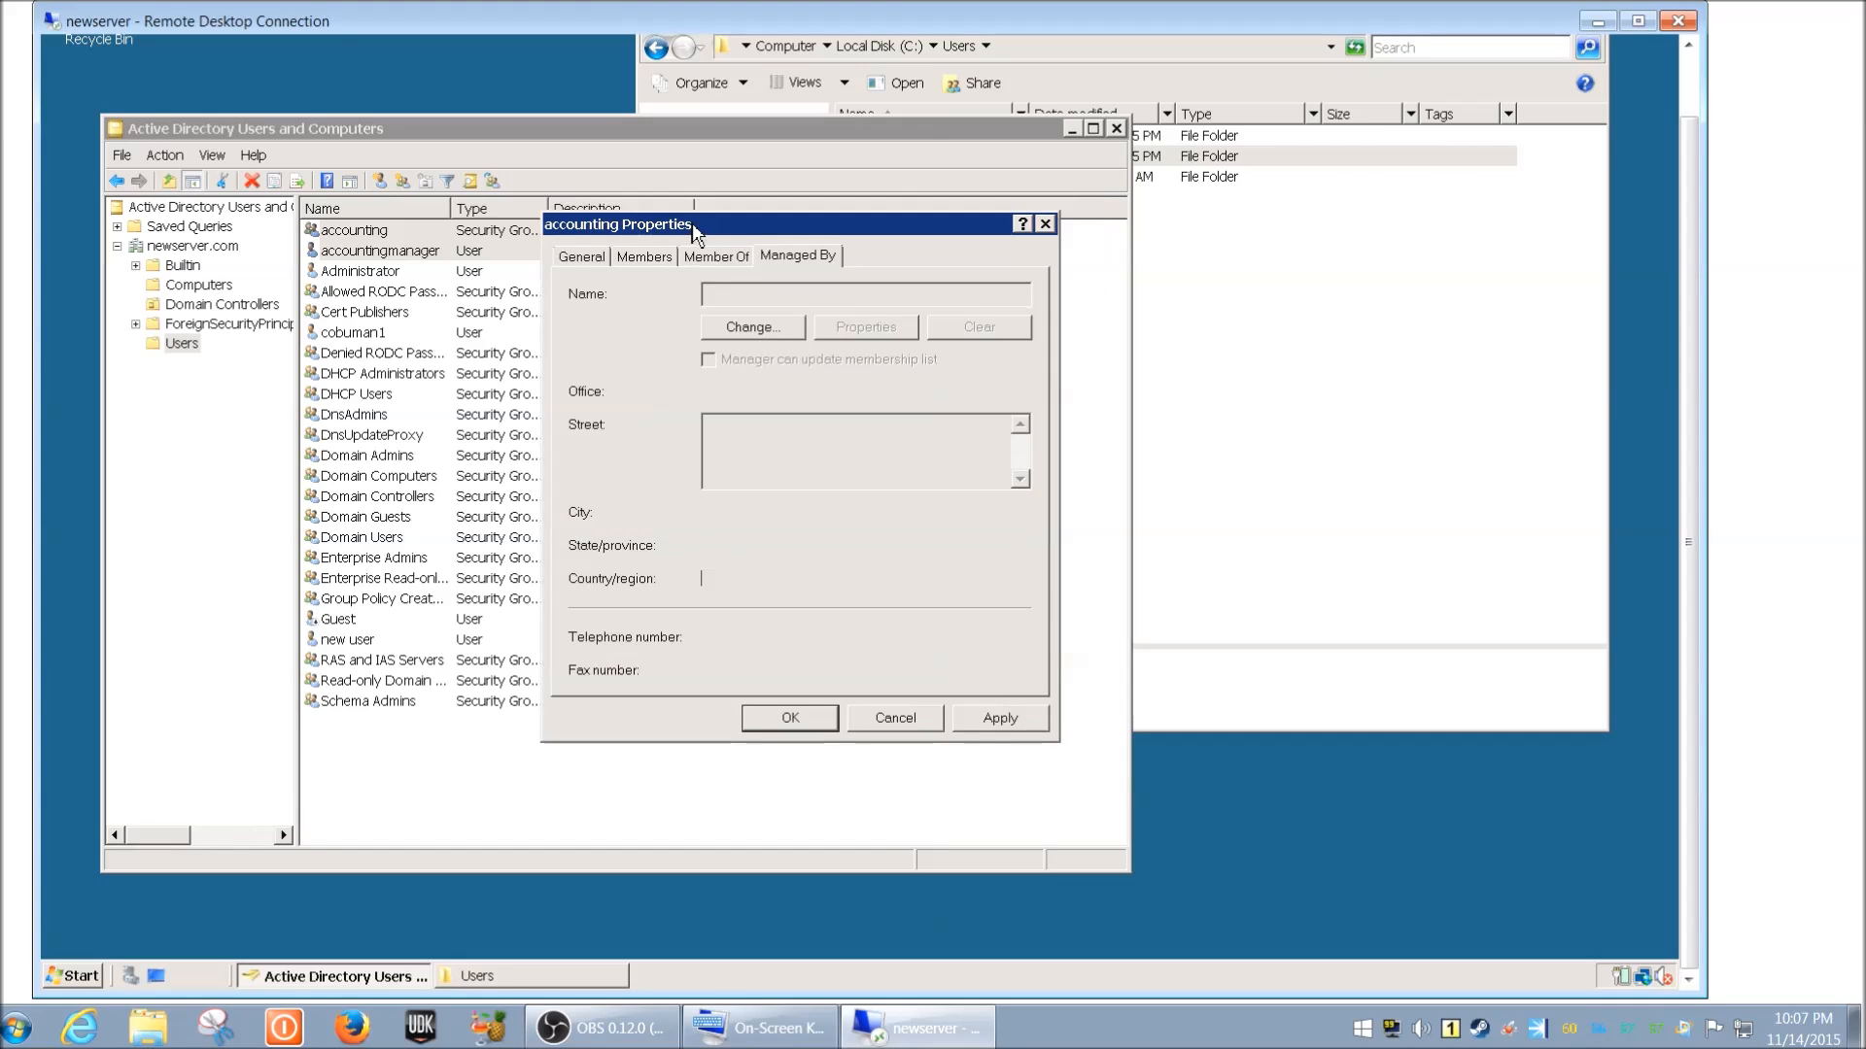
pyautogui.click(740, 328)
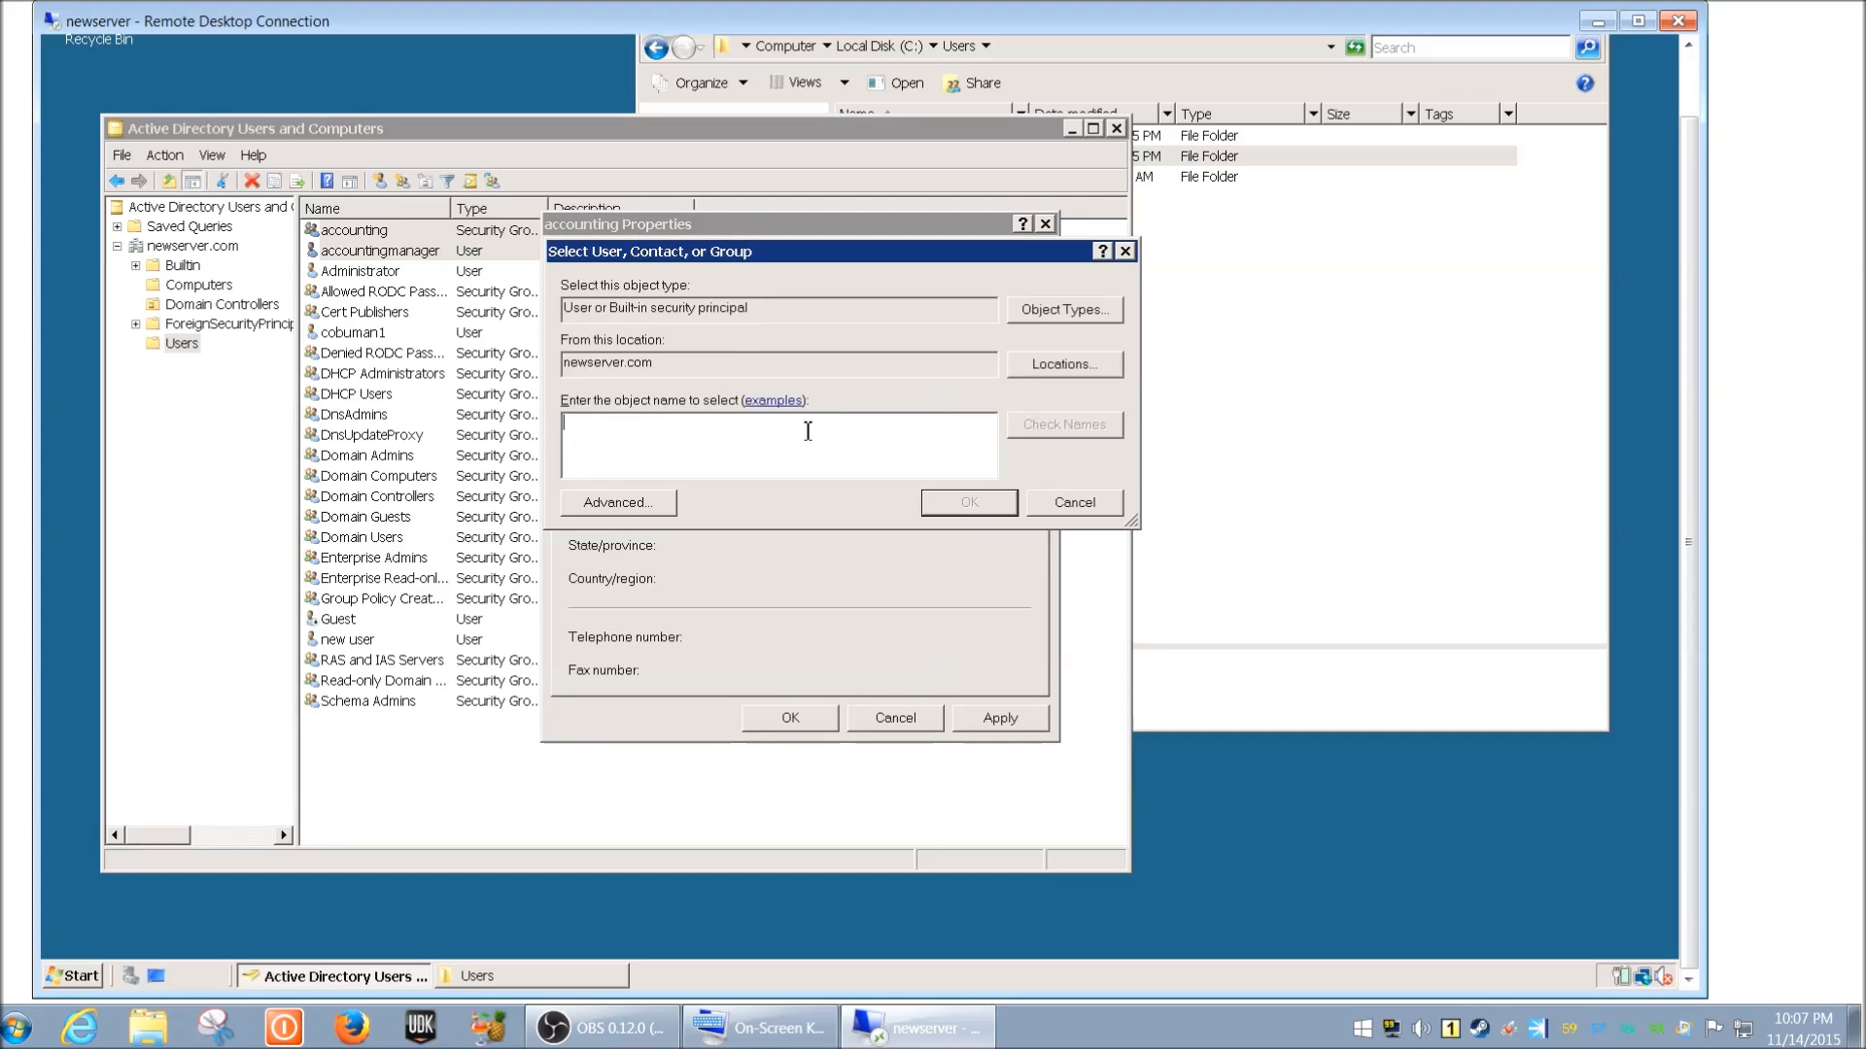
pyautogui.write('a')
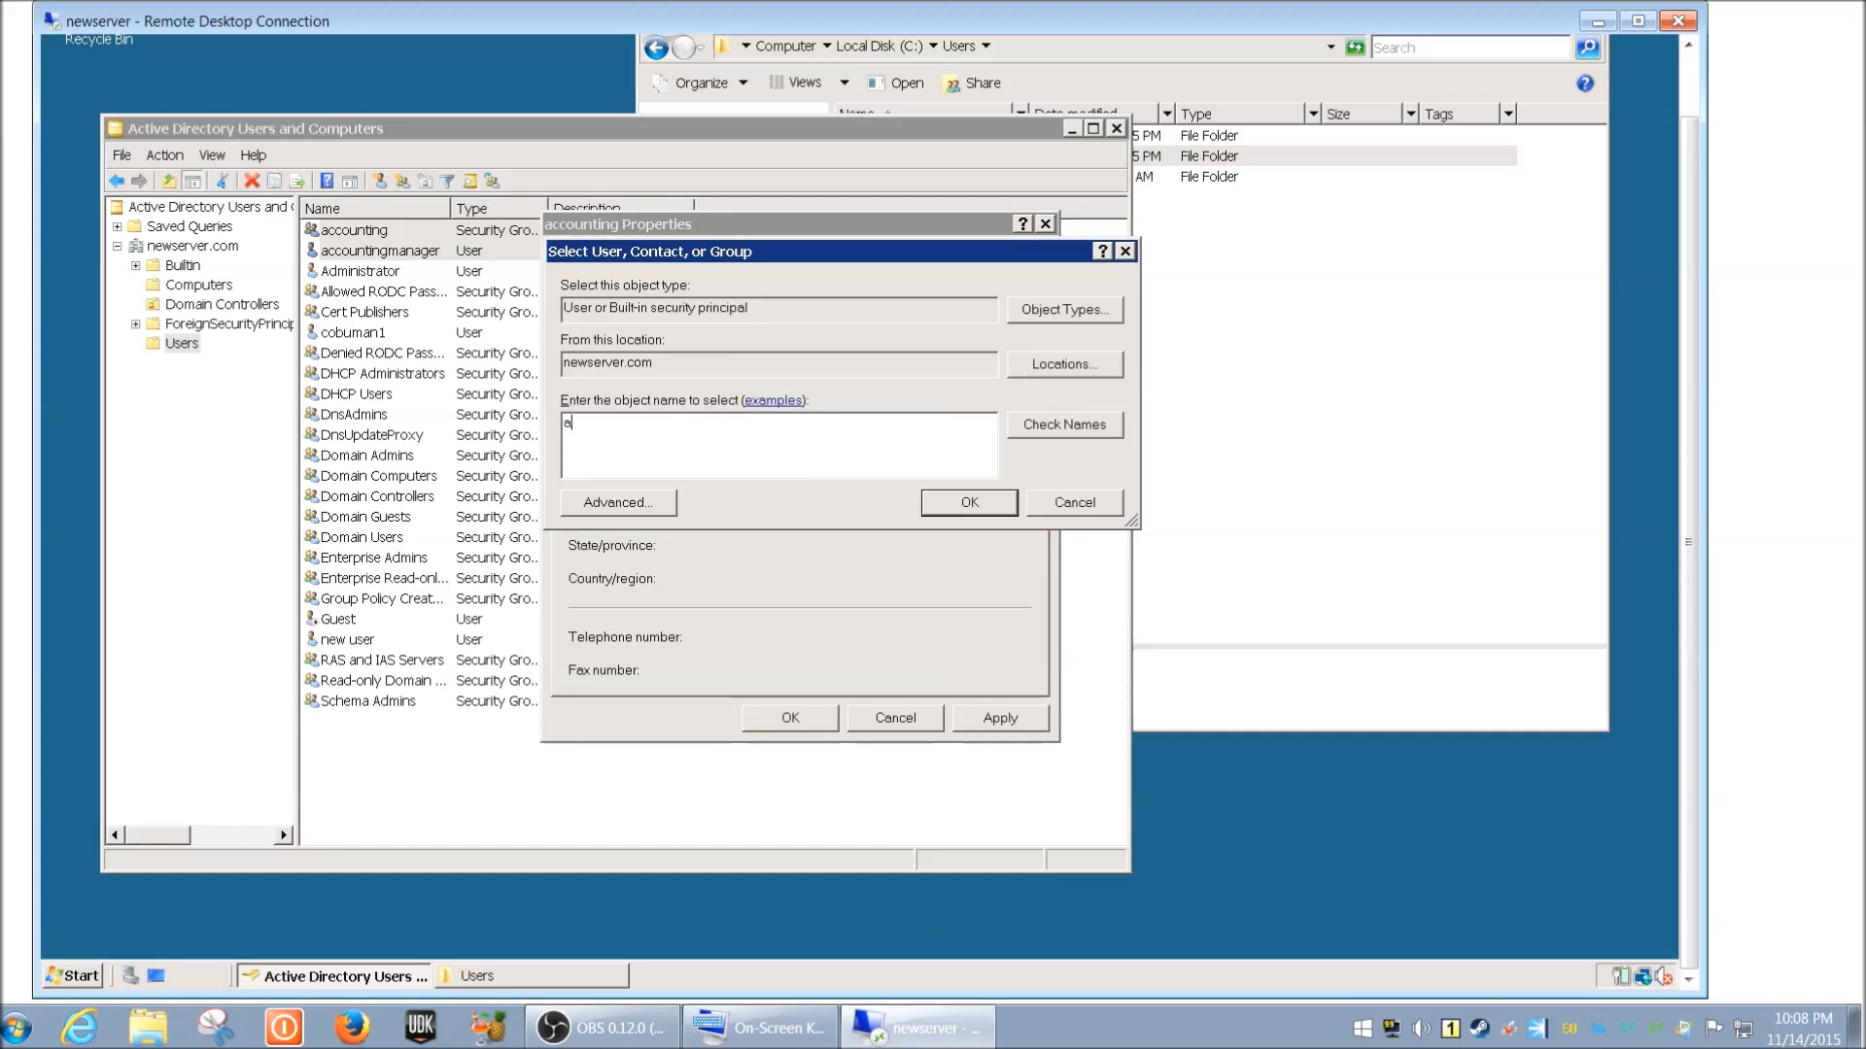
pyautogui.write('ccountmanager')
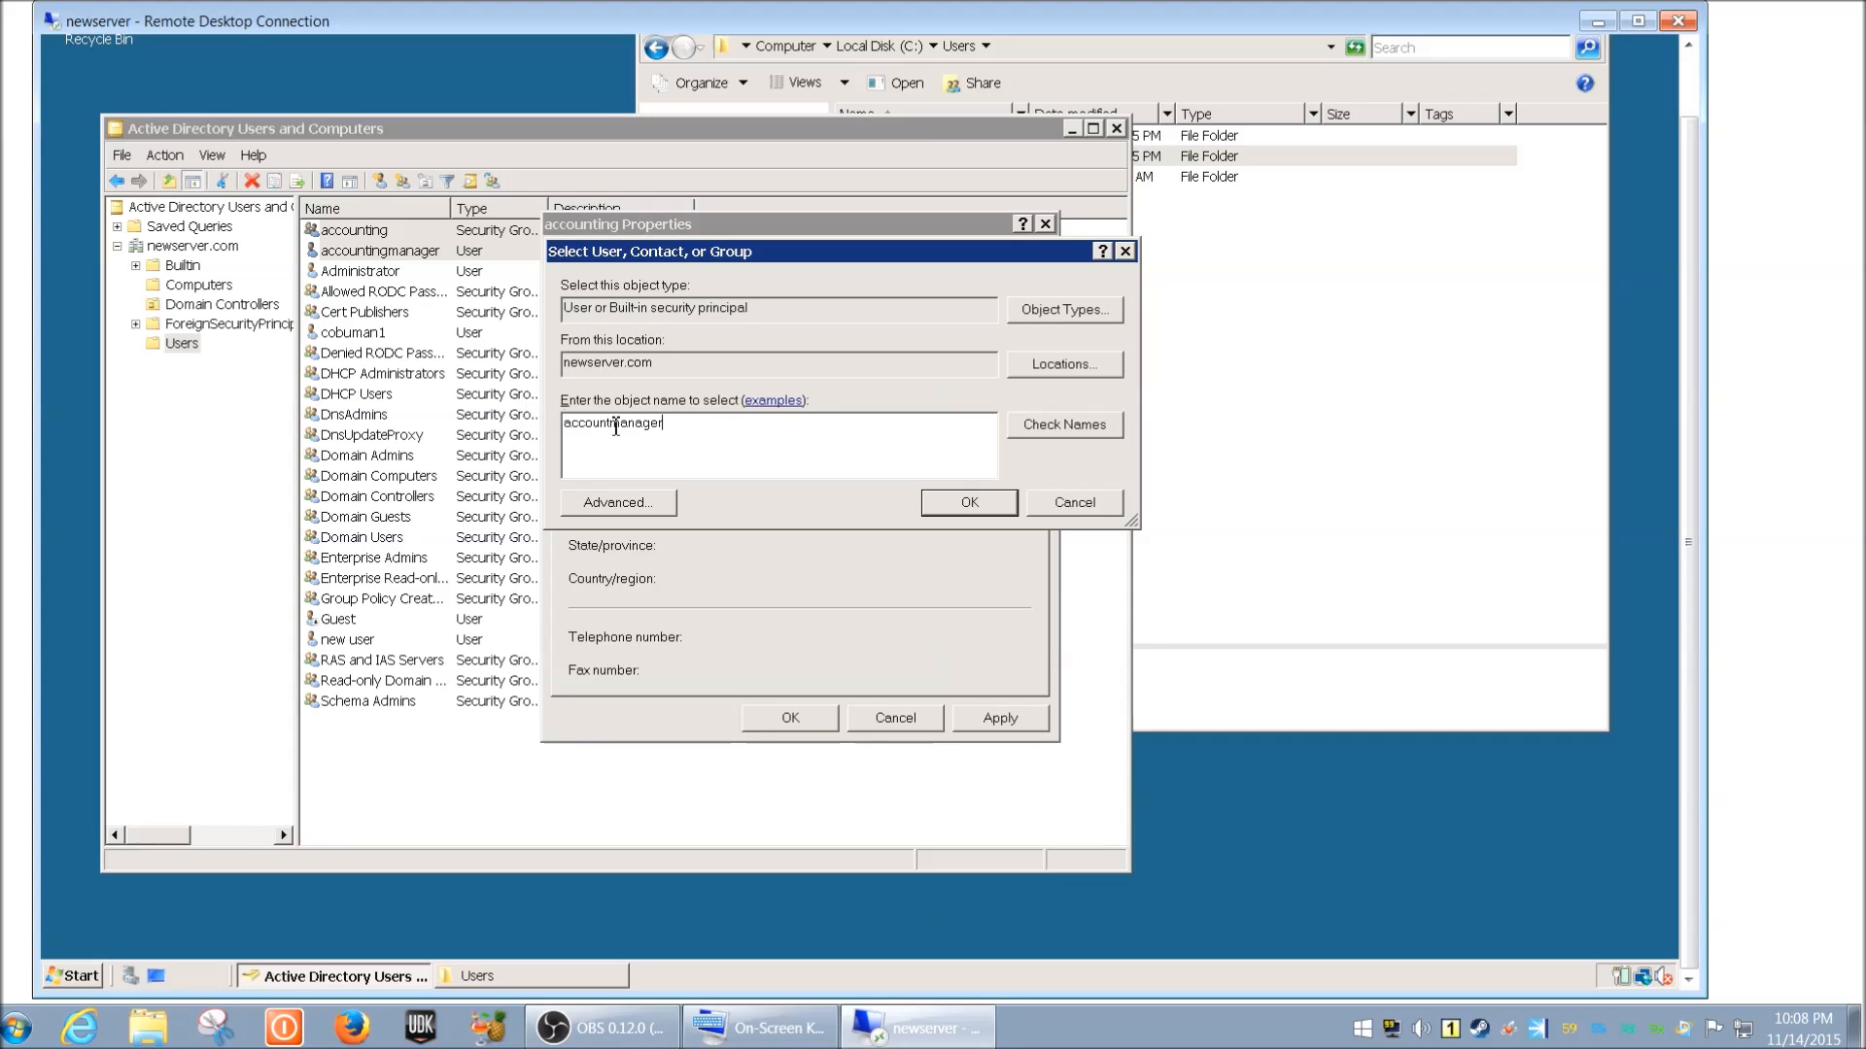
pyautogui.click(610, 424)
pyautogui.write('ing')
pyautogui.click(1093, 437)
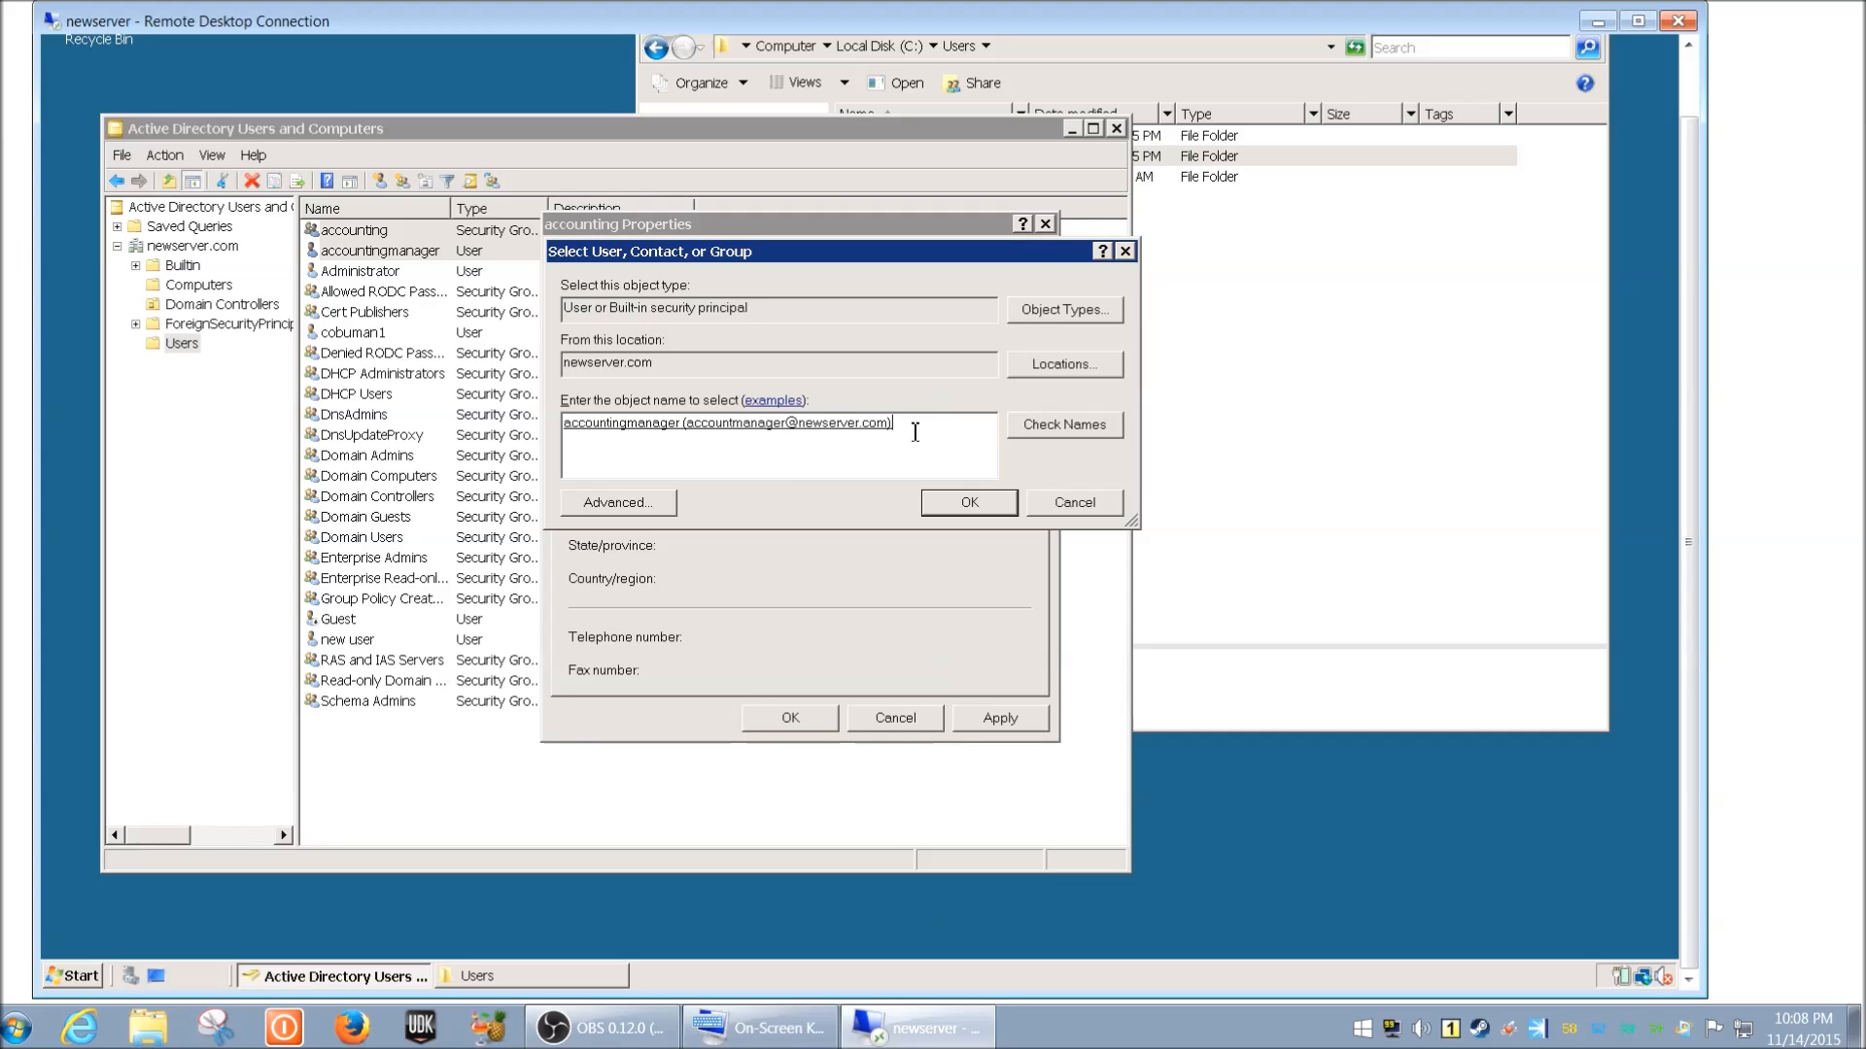
pyautogui.click(977, 502)
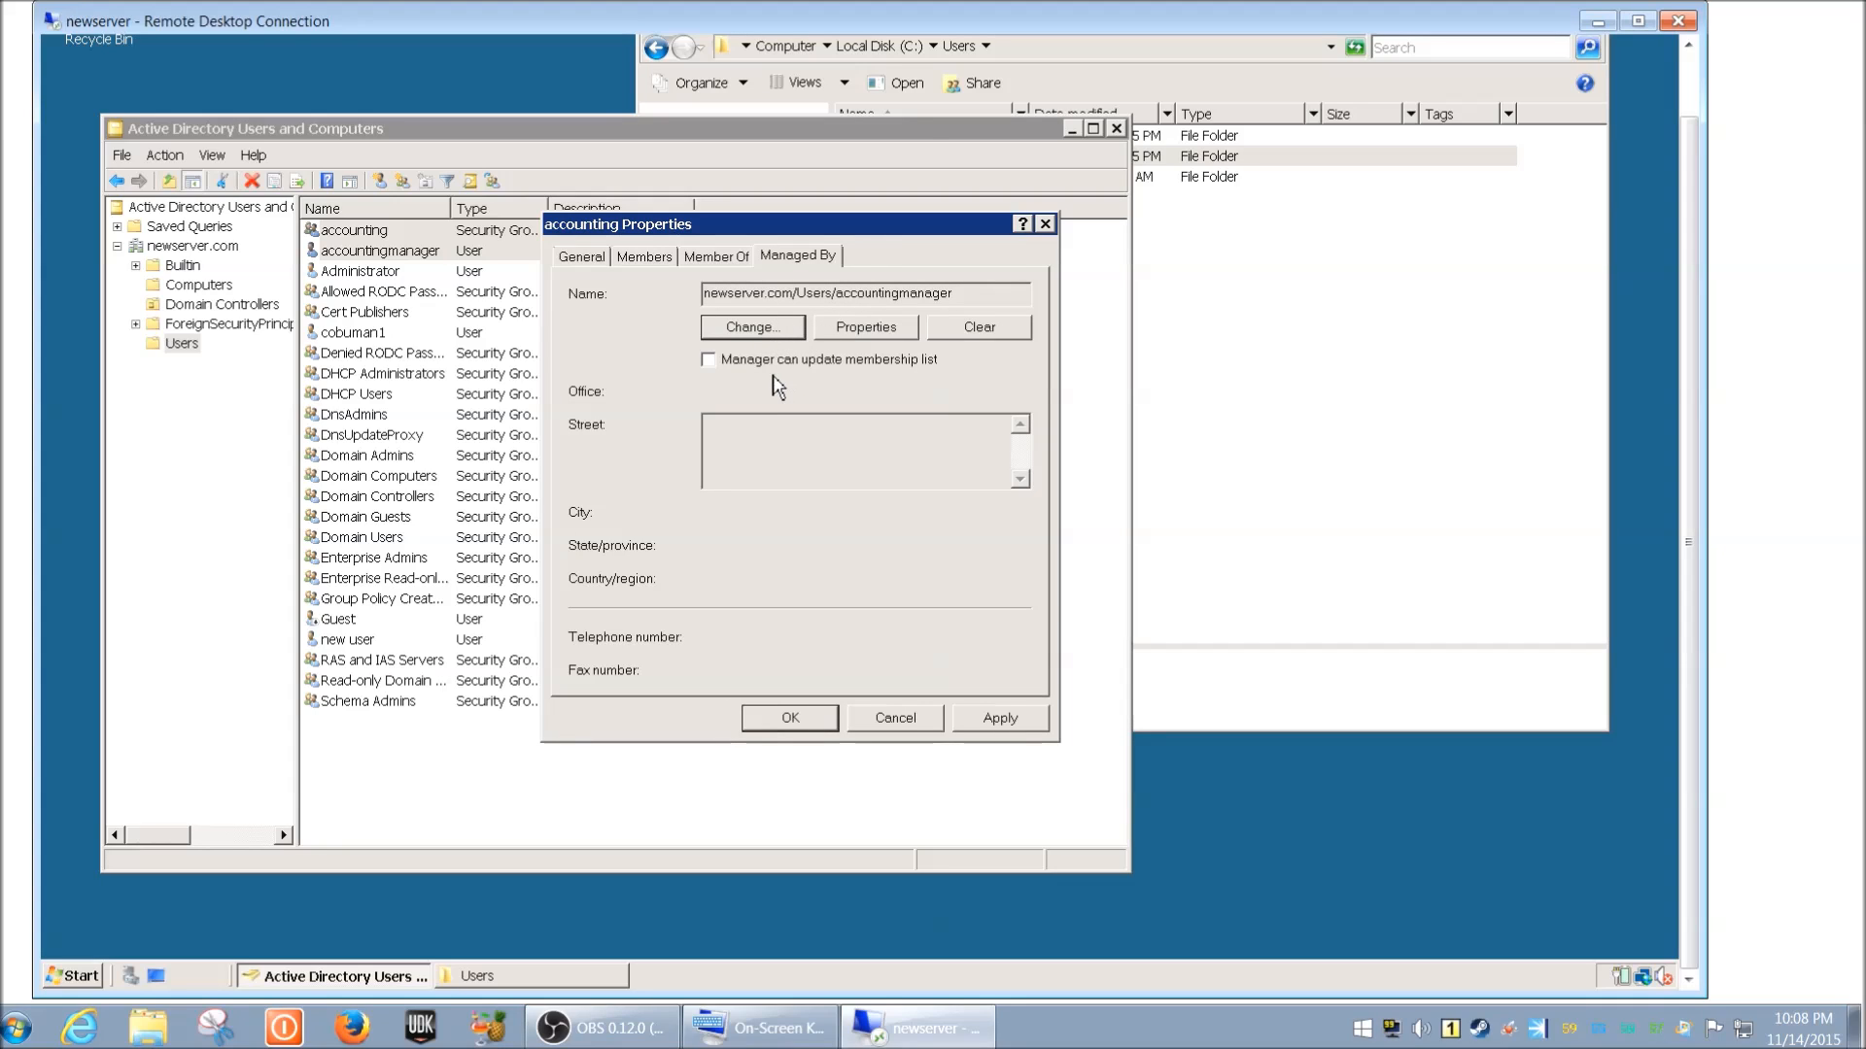
# Step: Let the manager update the membership list, then apply and close the properties
pyautogui.click(710, 361)
pyautogui.click(997, 719)
pyautogui.click(792, 719)
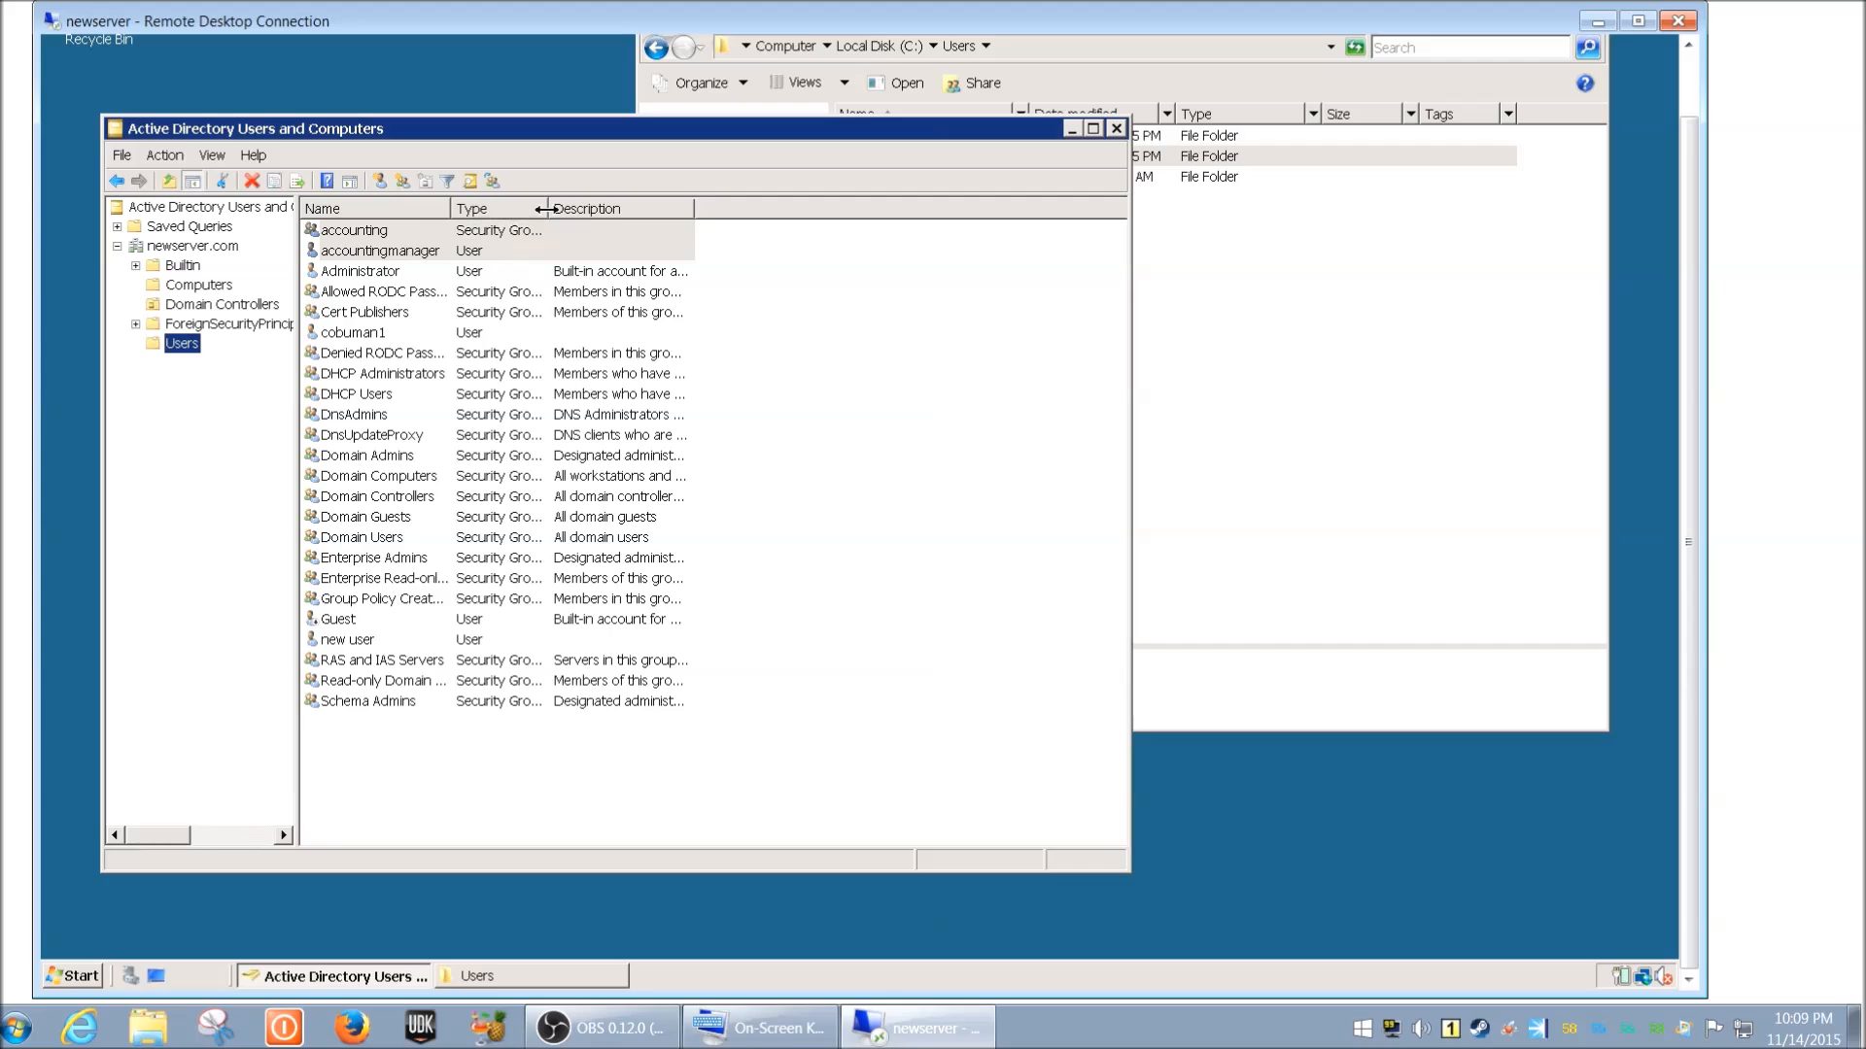
# Step: Widen the Type and Name columns, then select new user and open its context menu
pyautogui.doubleClick(548, 208)
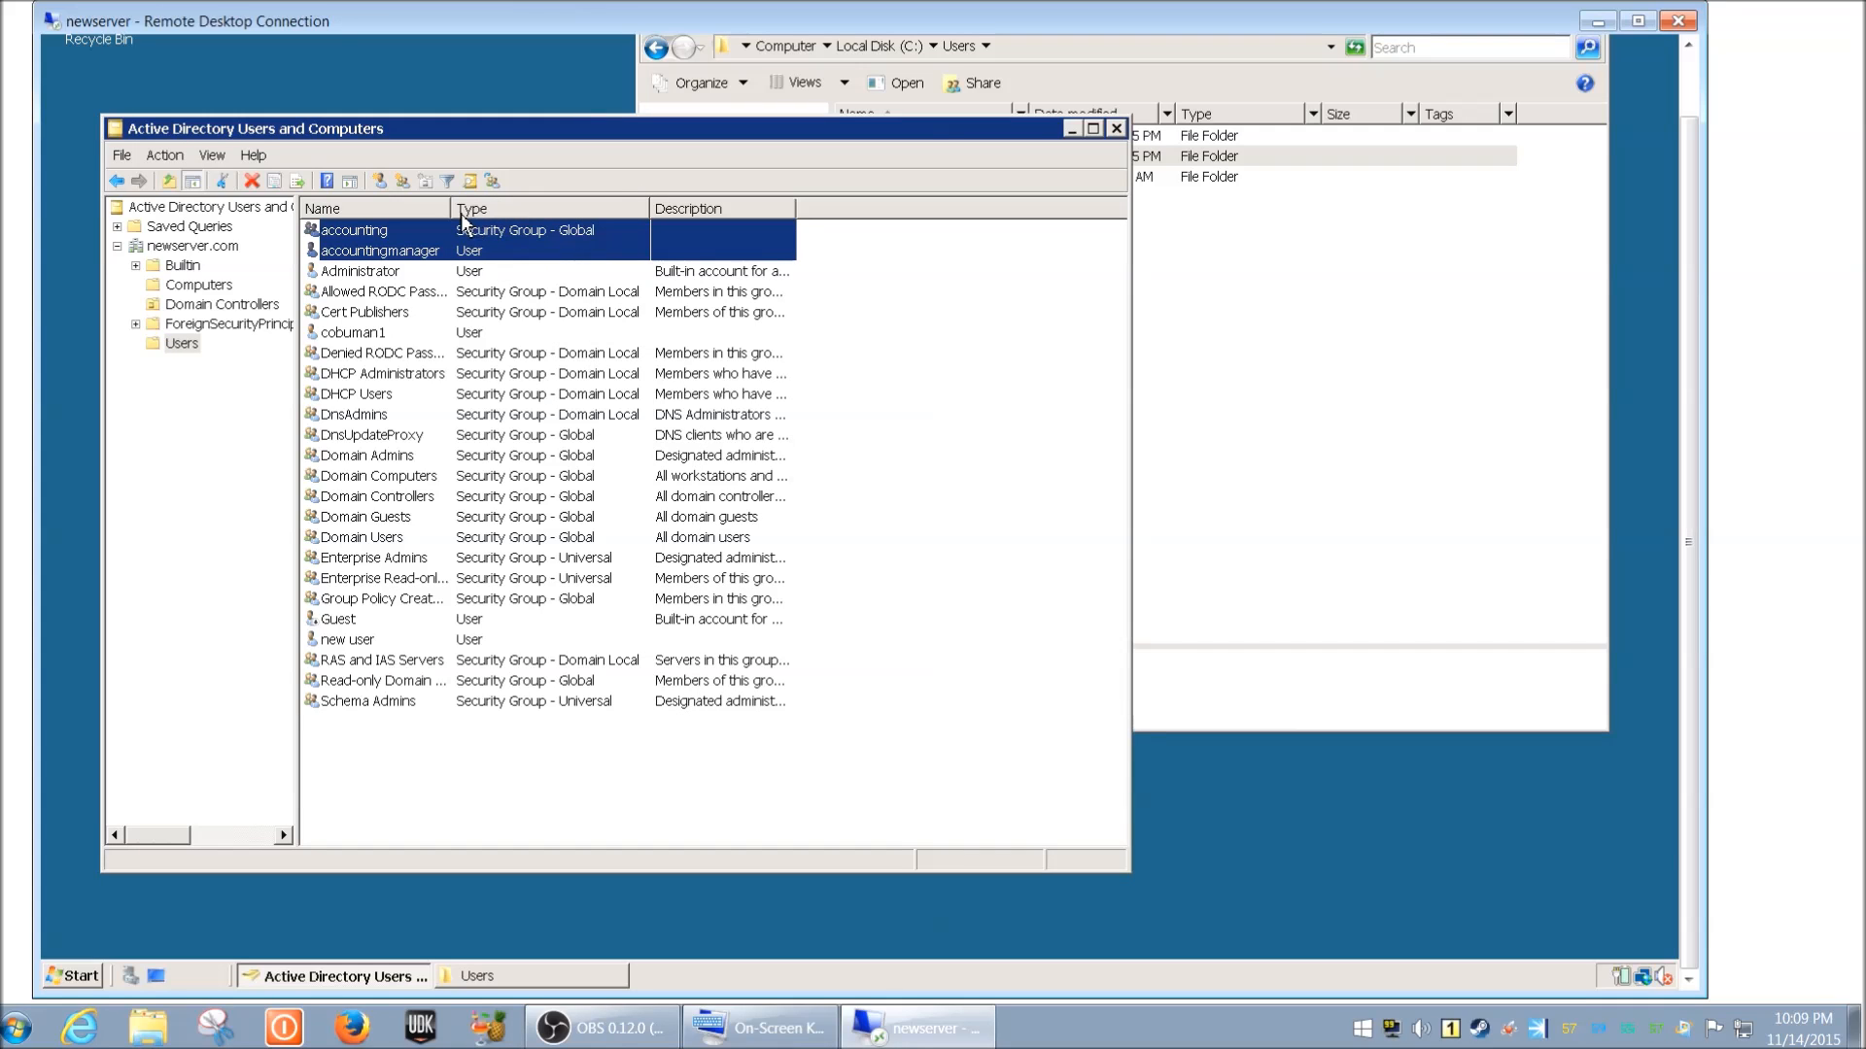
pyautogui.moveTo(452, 213); pyautogui.dragTo(475, 211)
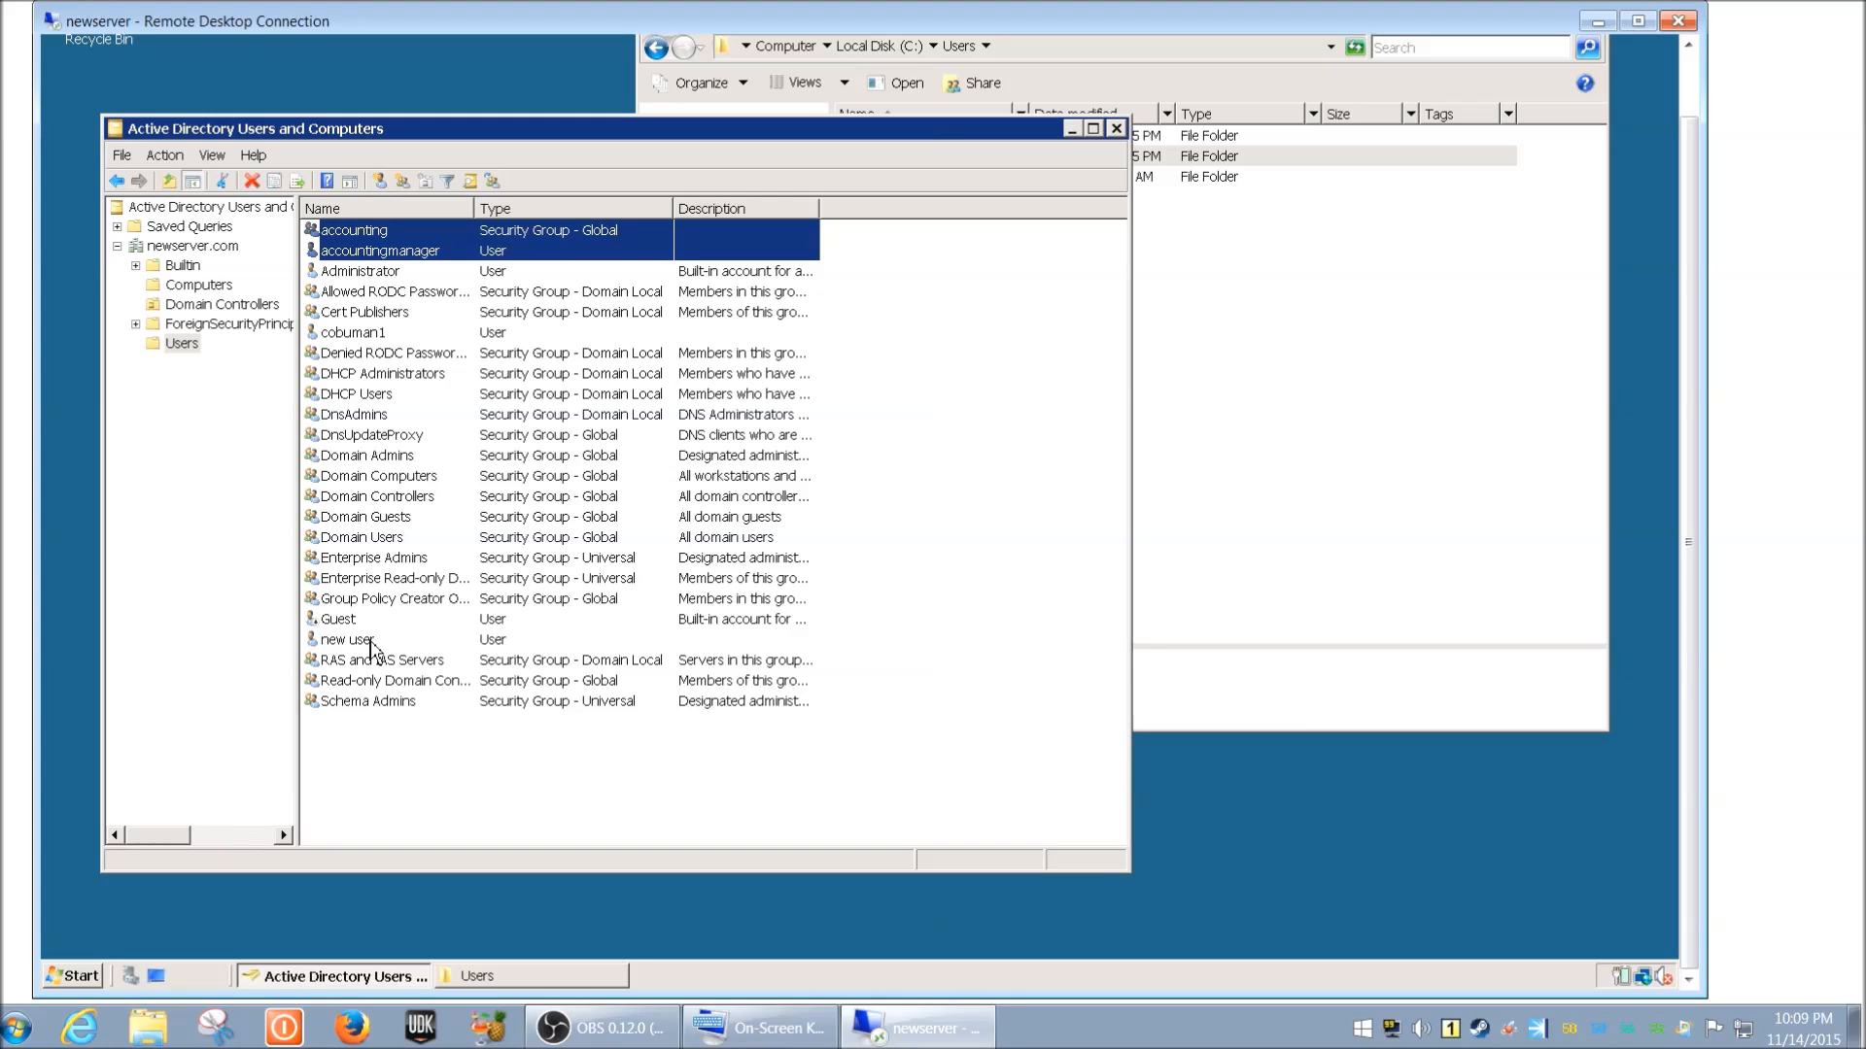
pyautogui.click(369, 643)
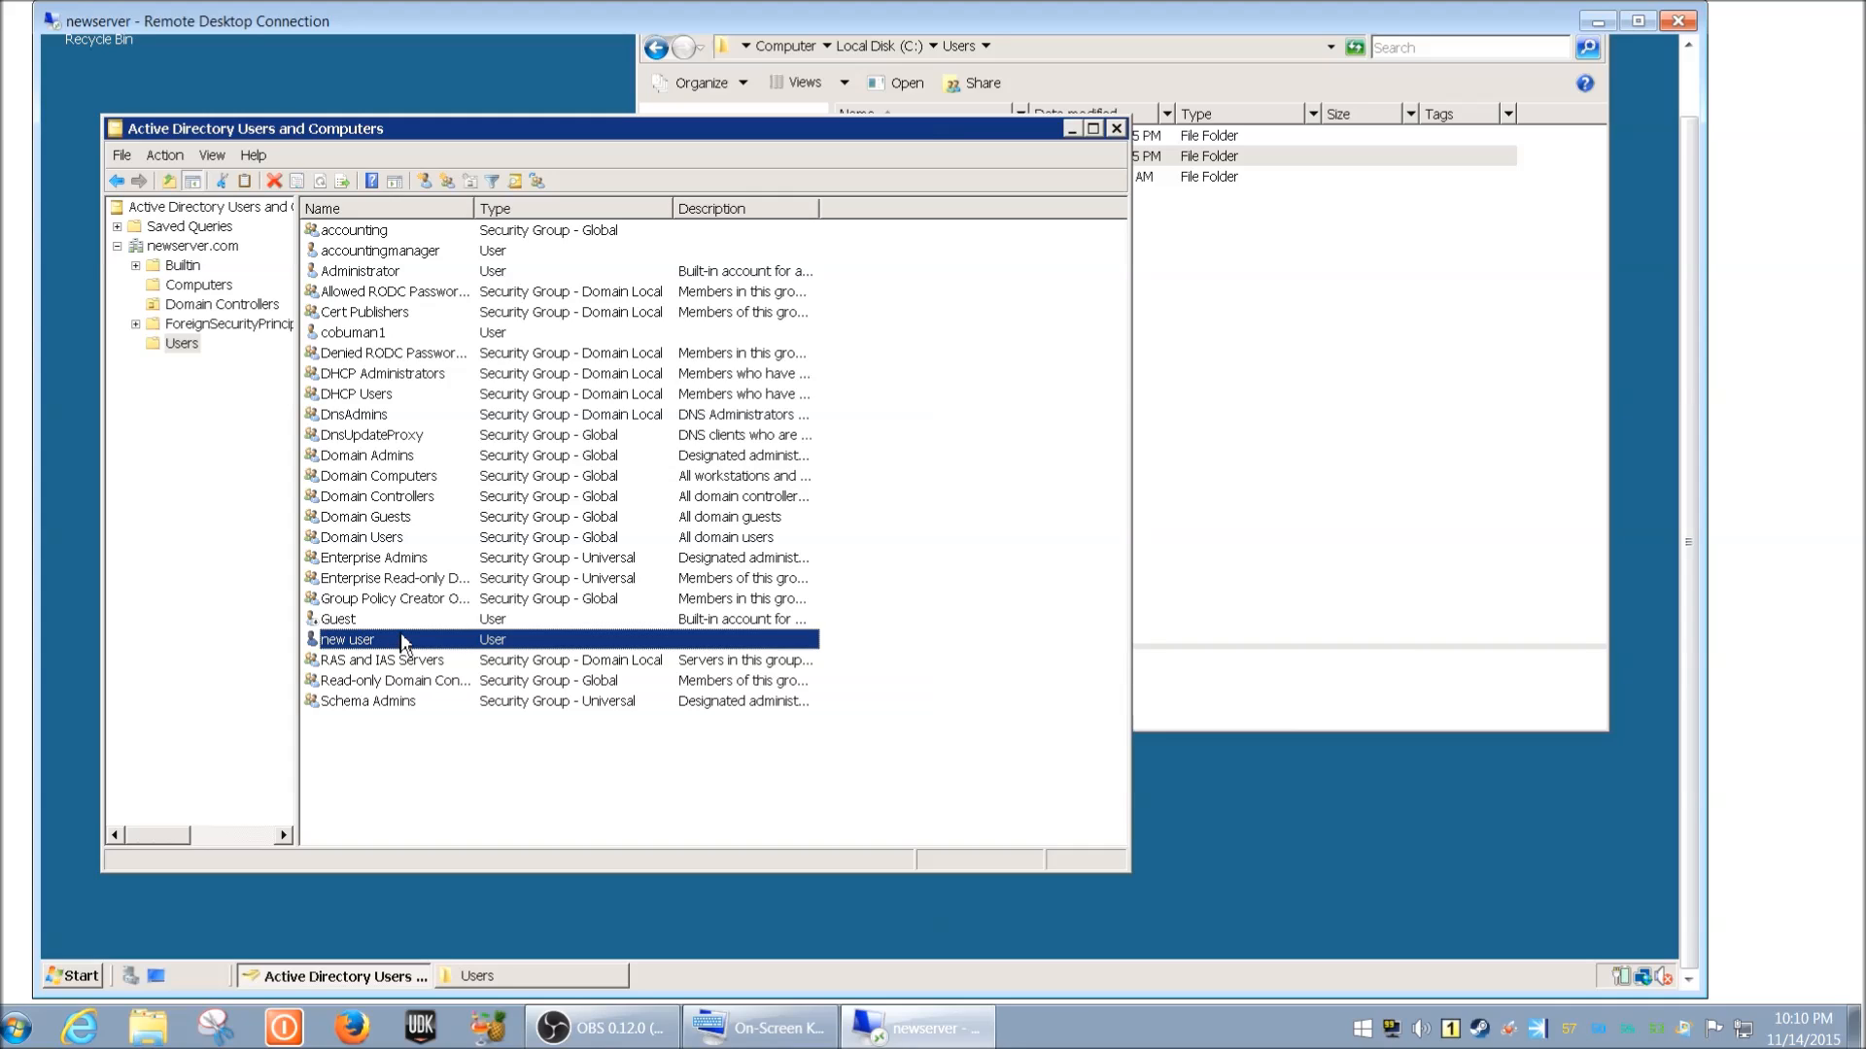
pyautogui.rightClick(398, 634)
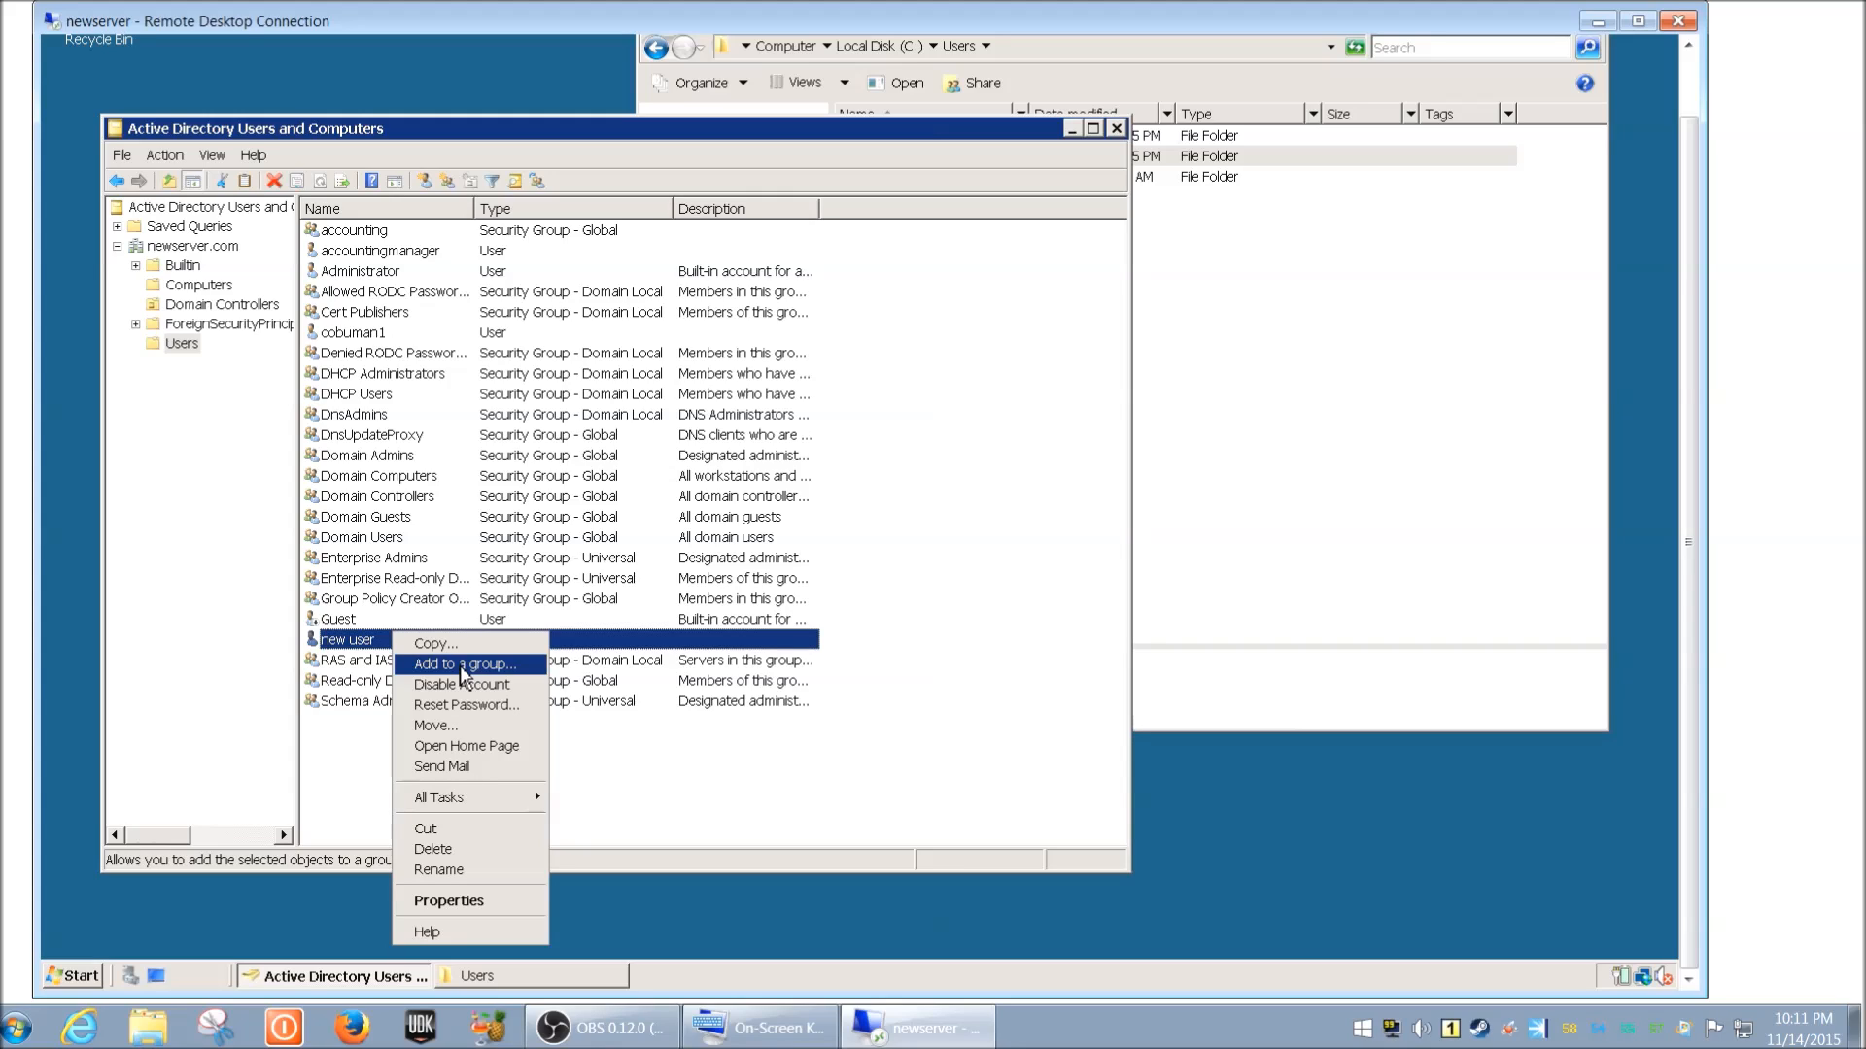
pyautogui.rightClick(357, 638)
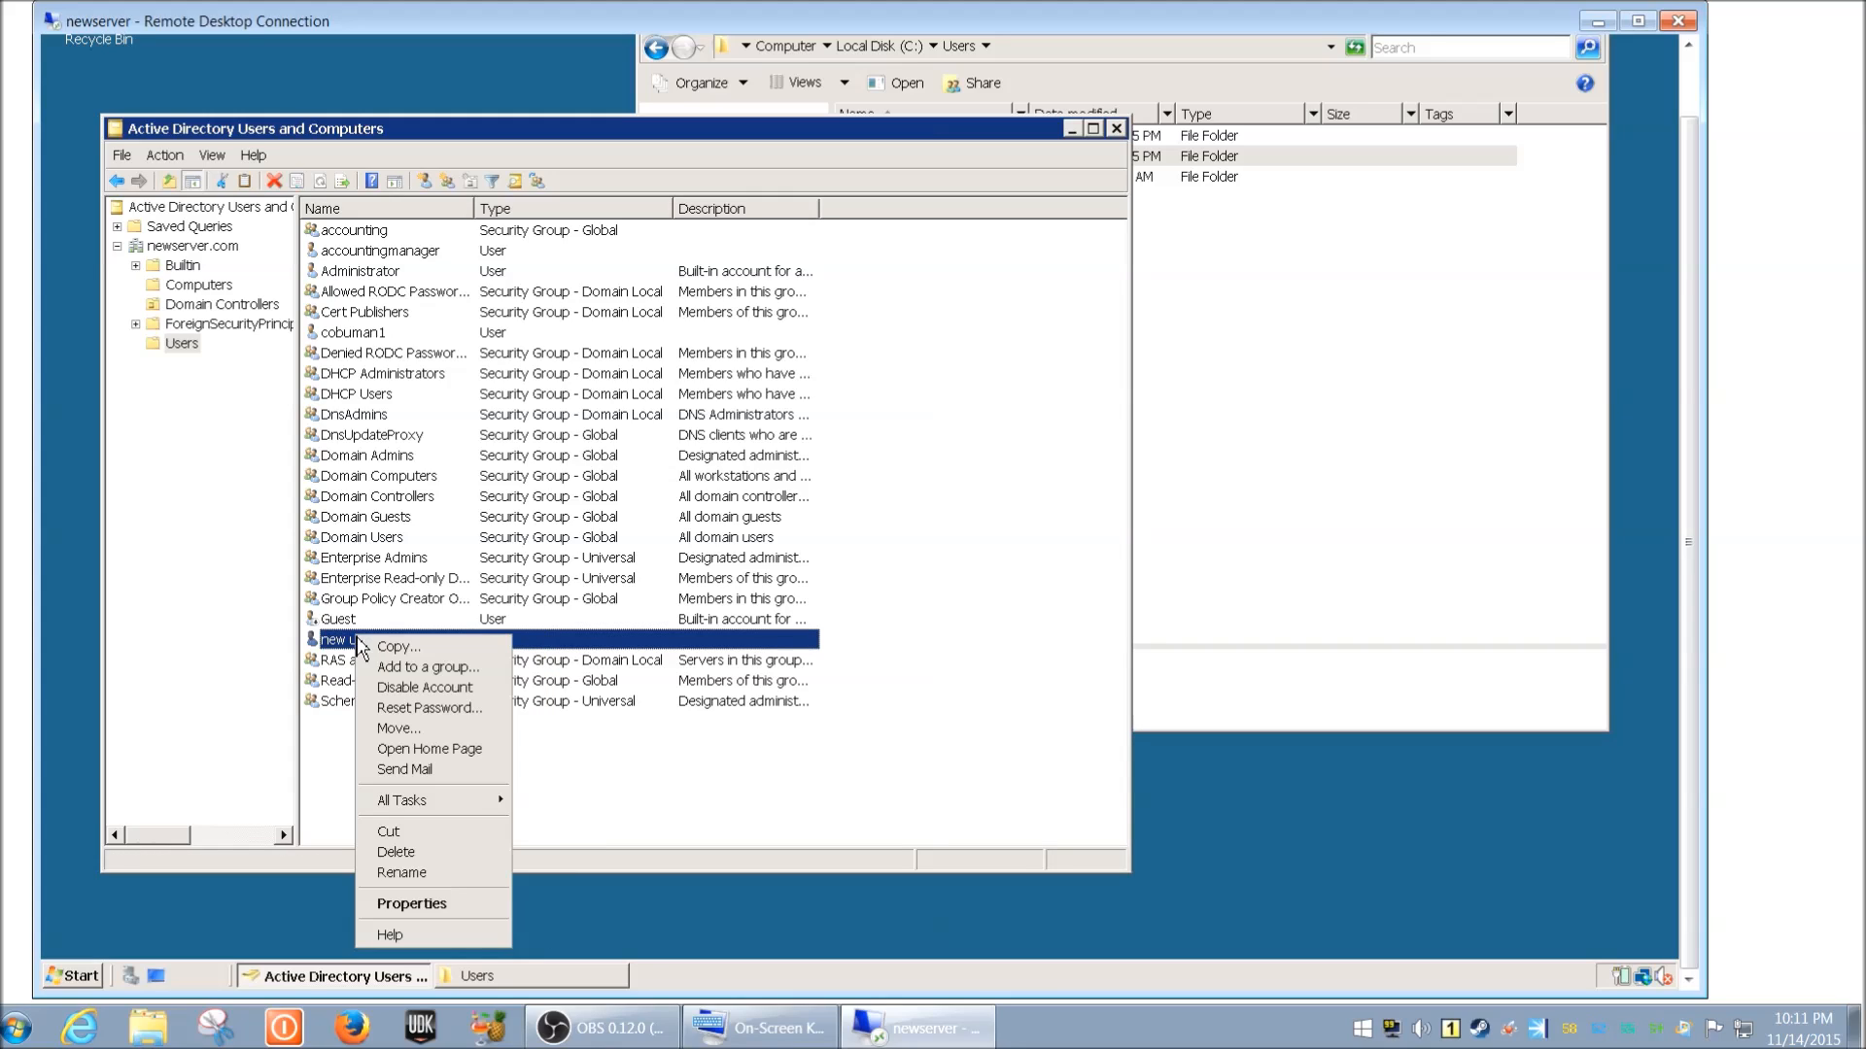
pyautogui.click(541, 666)
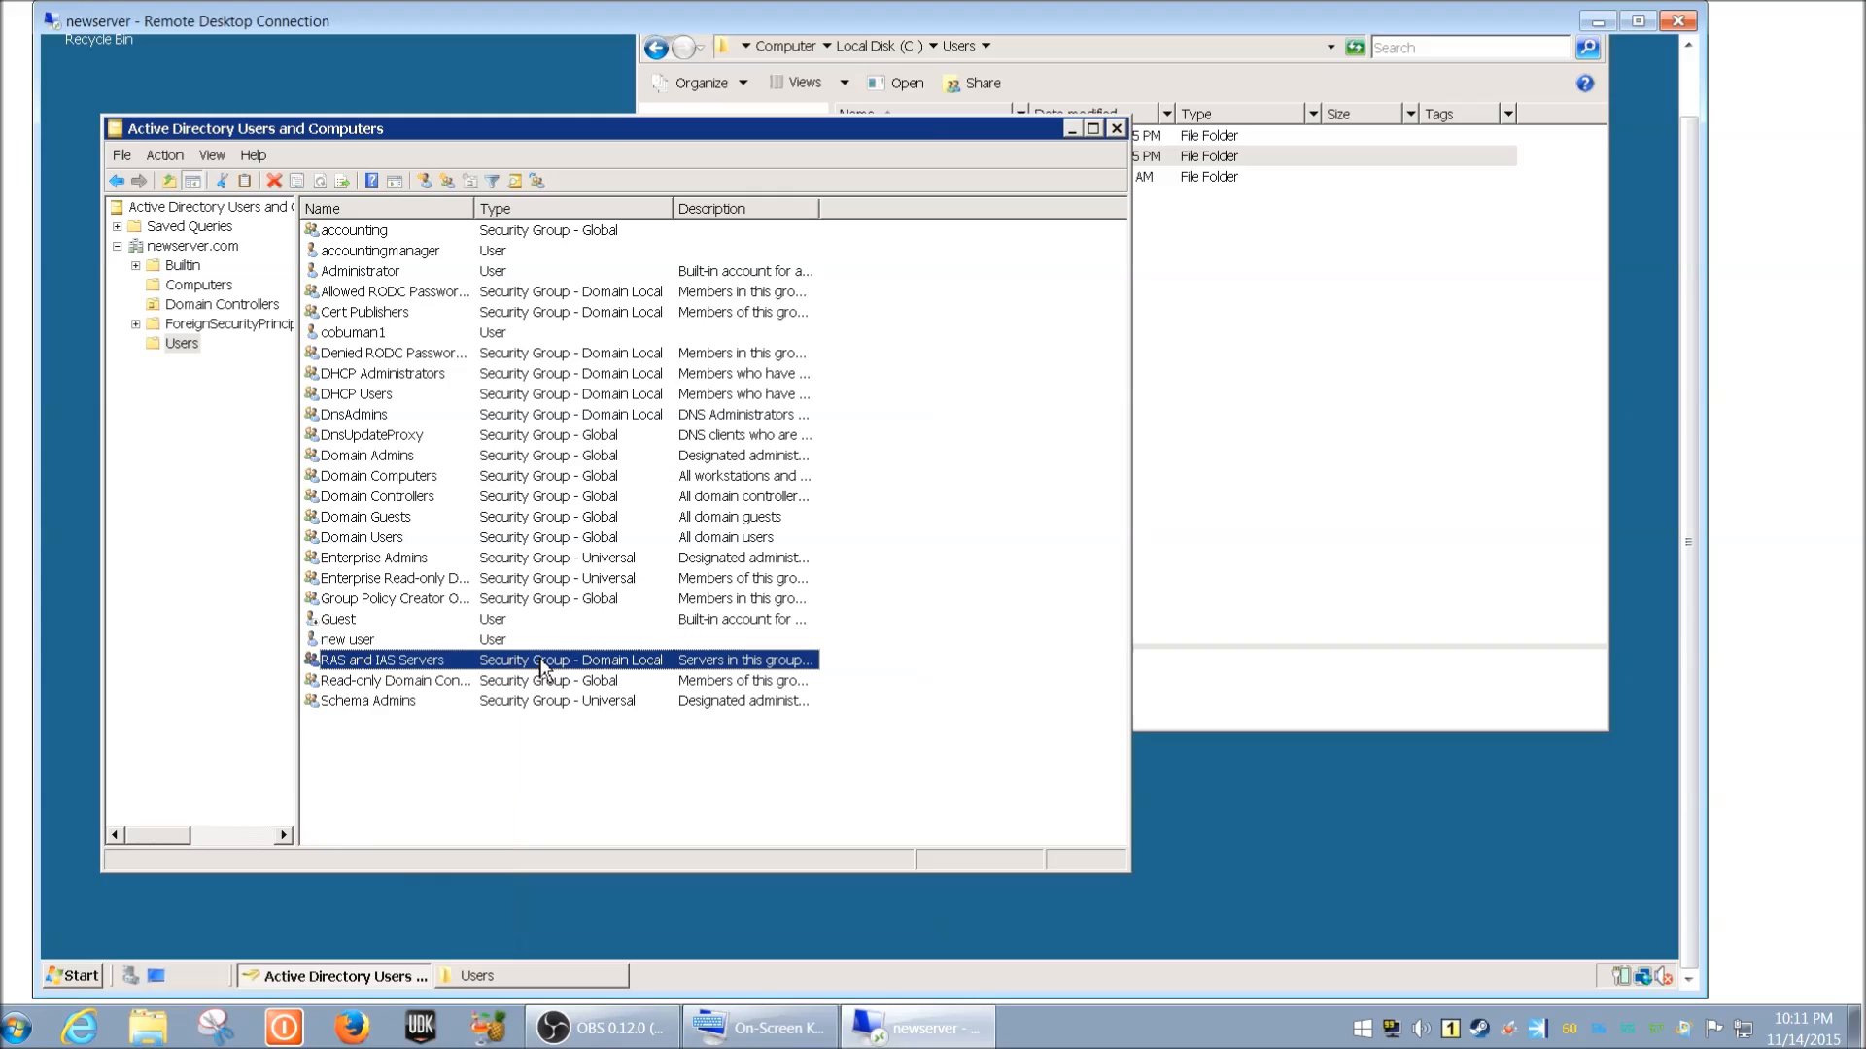
pyautogui.click(499, 642)
pyautogui.rightClick(497, 642)
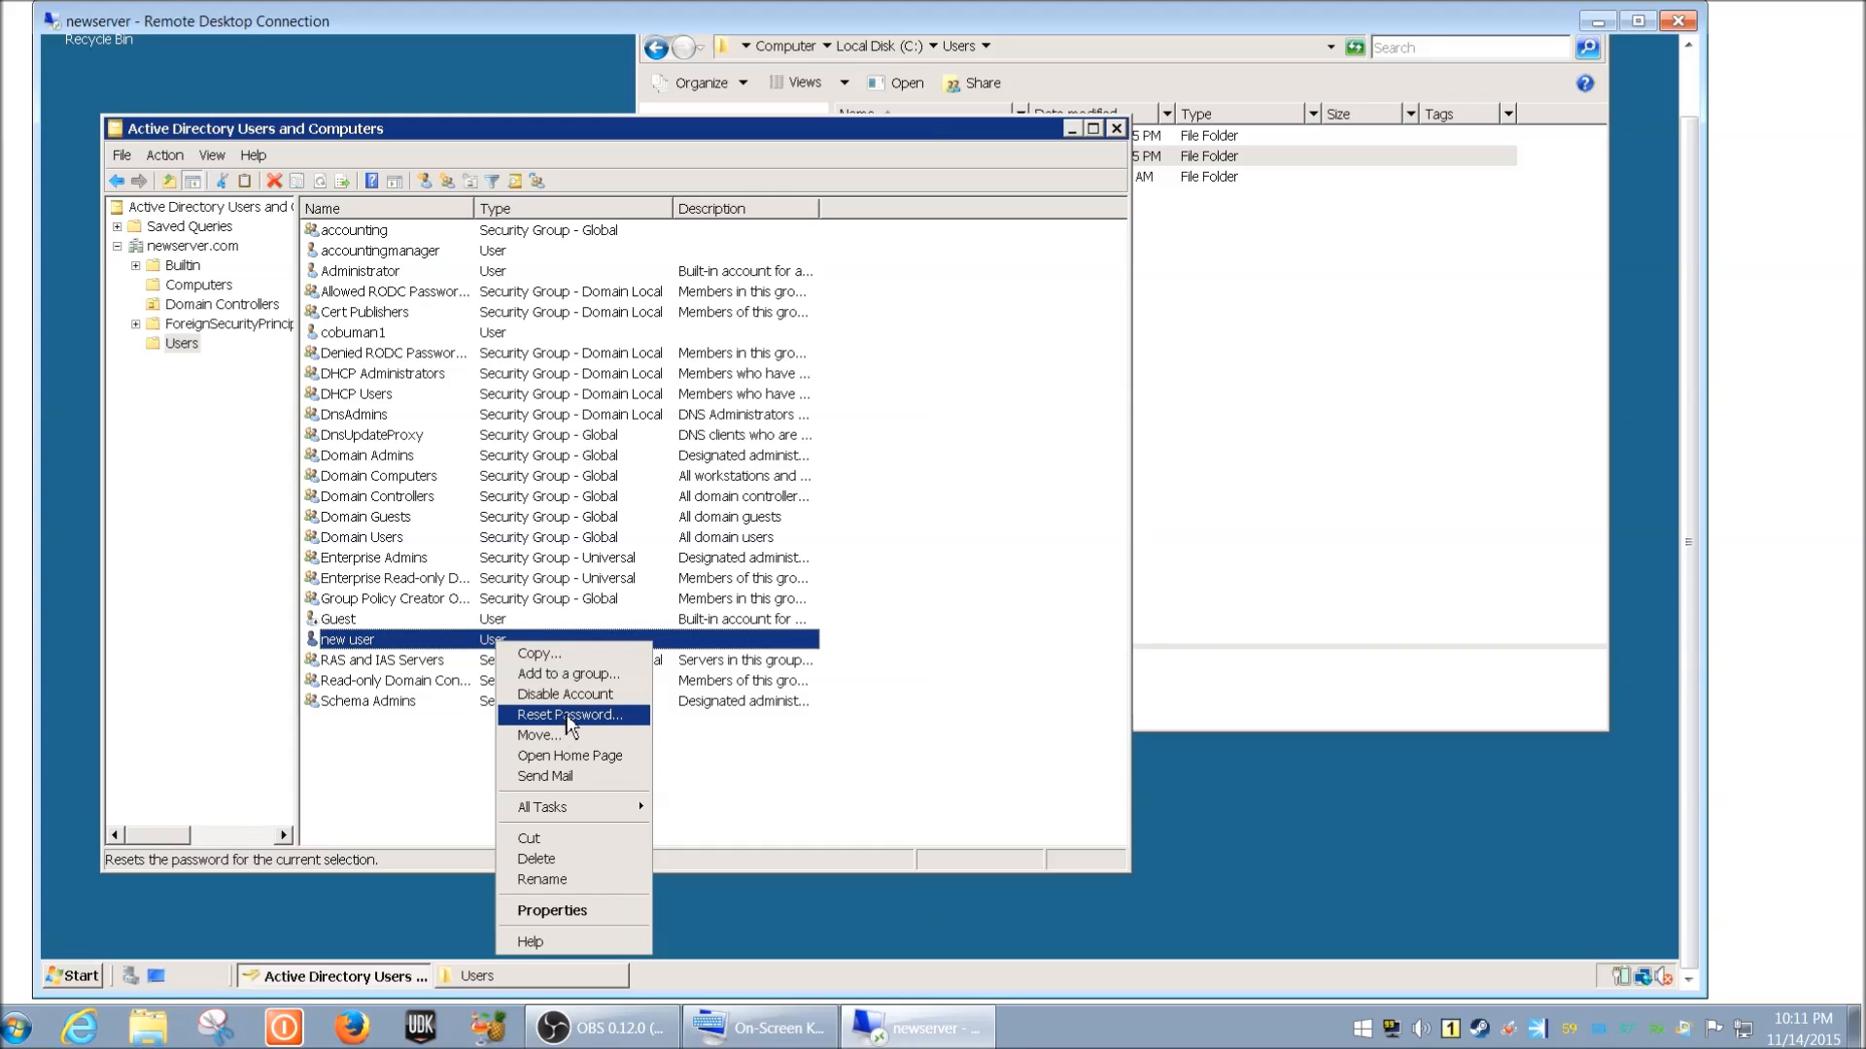
pyautogui.click(568, 717)
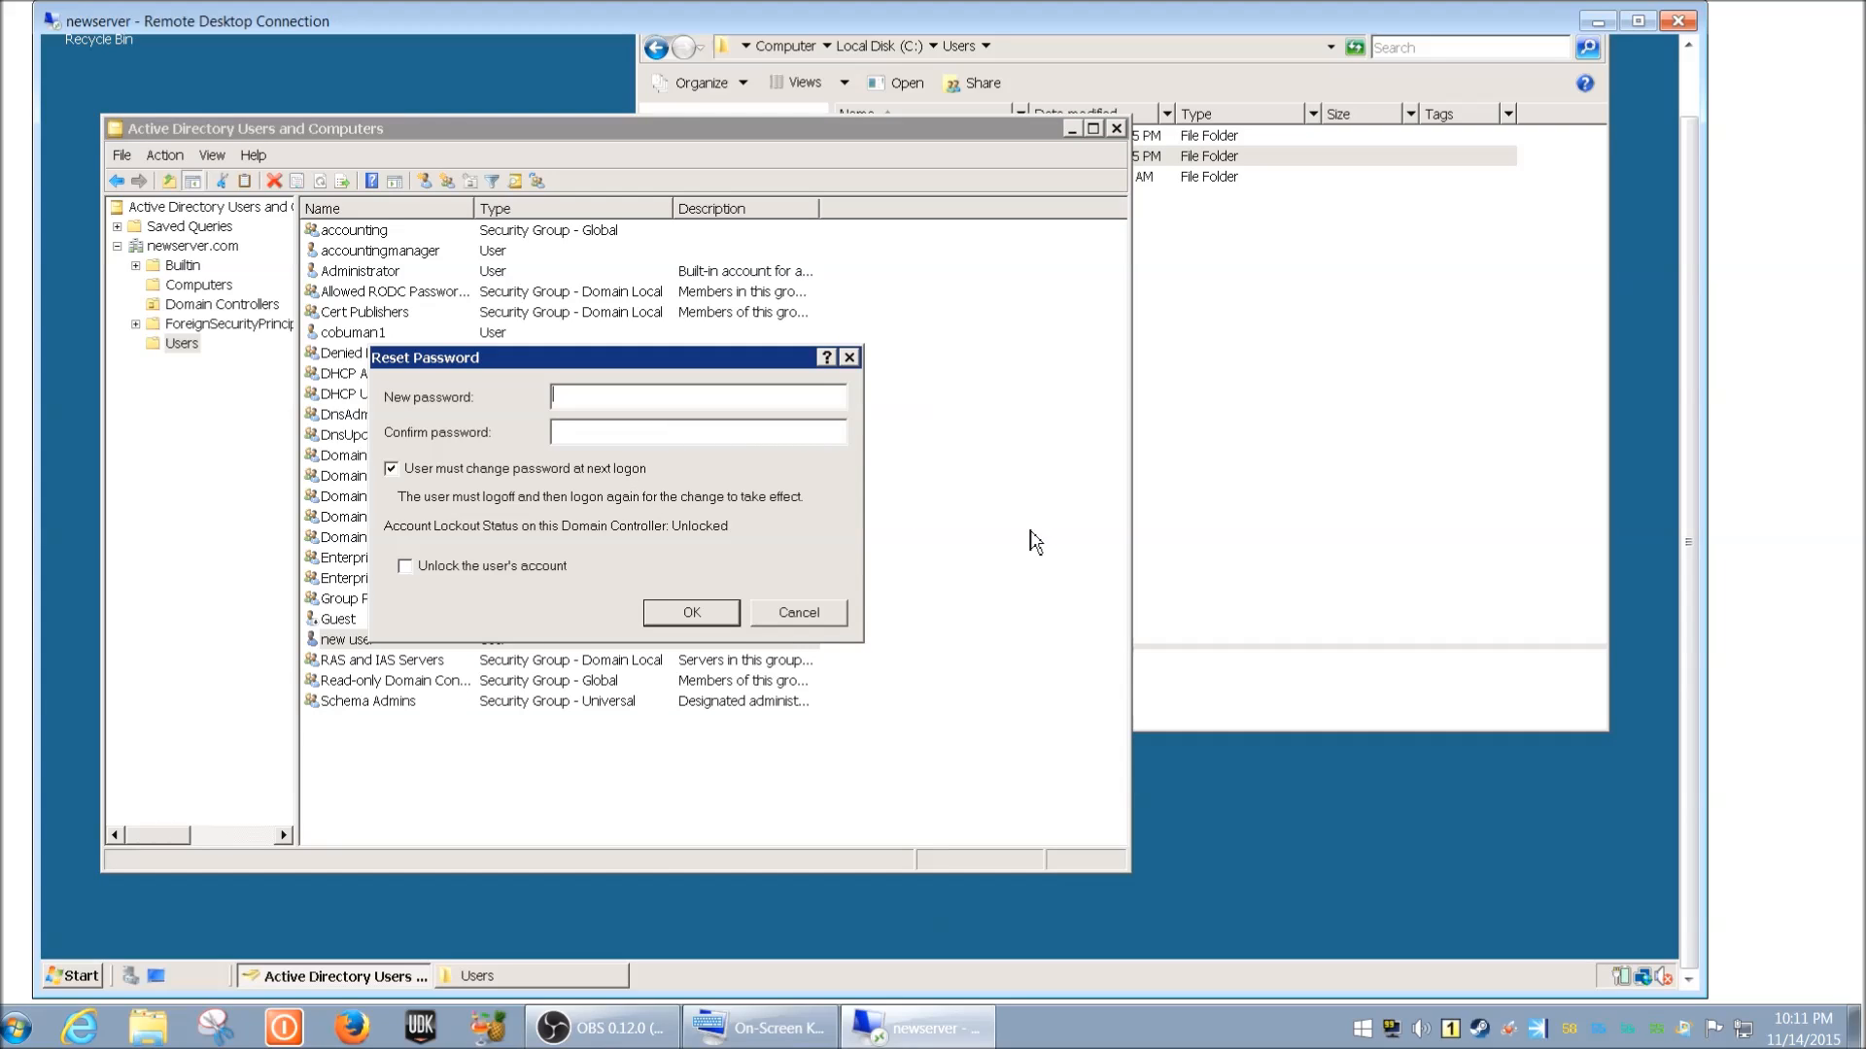
pyautogui.write('*************')
pyautogui.press('BackSpace')
pyautogui.press('BackSpace')
pyautogui.press('BackSpace')
pyautogui.press('BackSpace')
pyautogui.press('BackSpace')
pyautogui.press('BackSpace')
pyautogui.press('BackSpace')
pyautogui.press('BackSpace')
pyautogui.press('BackSpace')
pyautogui.press('BackSpace')
pyautogui.press('BackSpace')
pyautogui.press('BackSpace')
pyautogui.press('BackSpace')
pyautogui.click(668, 437)
pyautogui.click(604, 433)
pyautogui.click(799, 614)
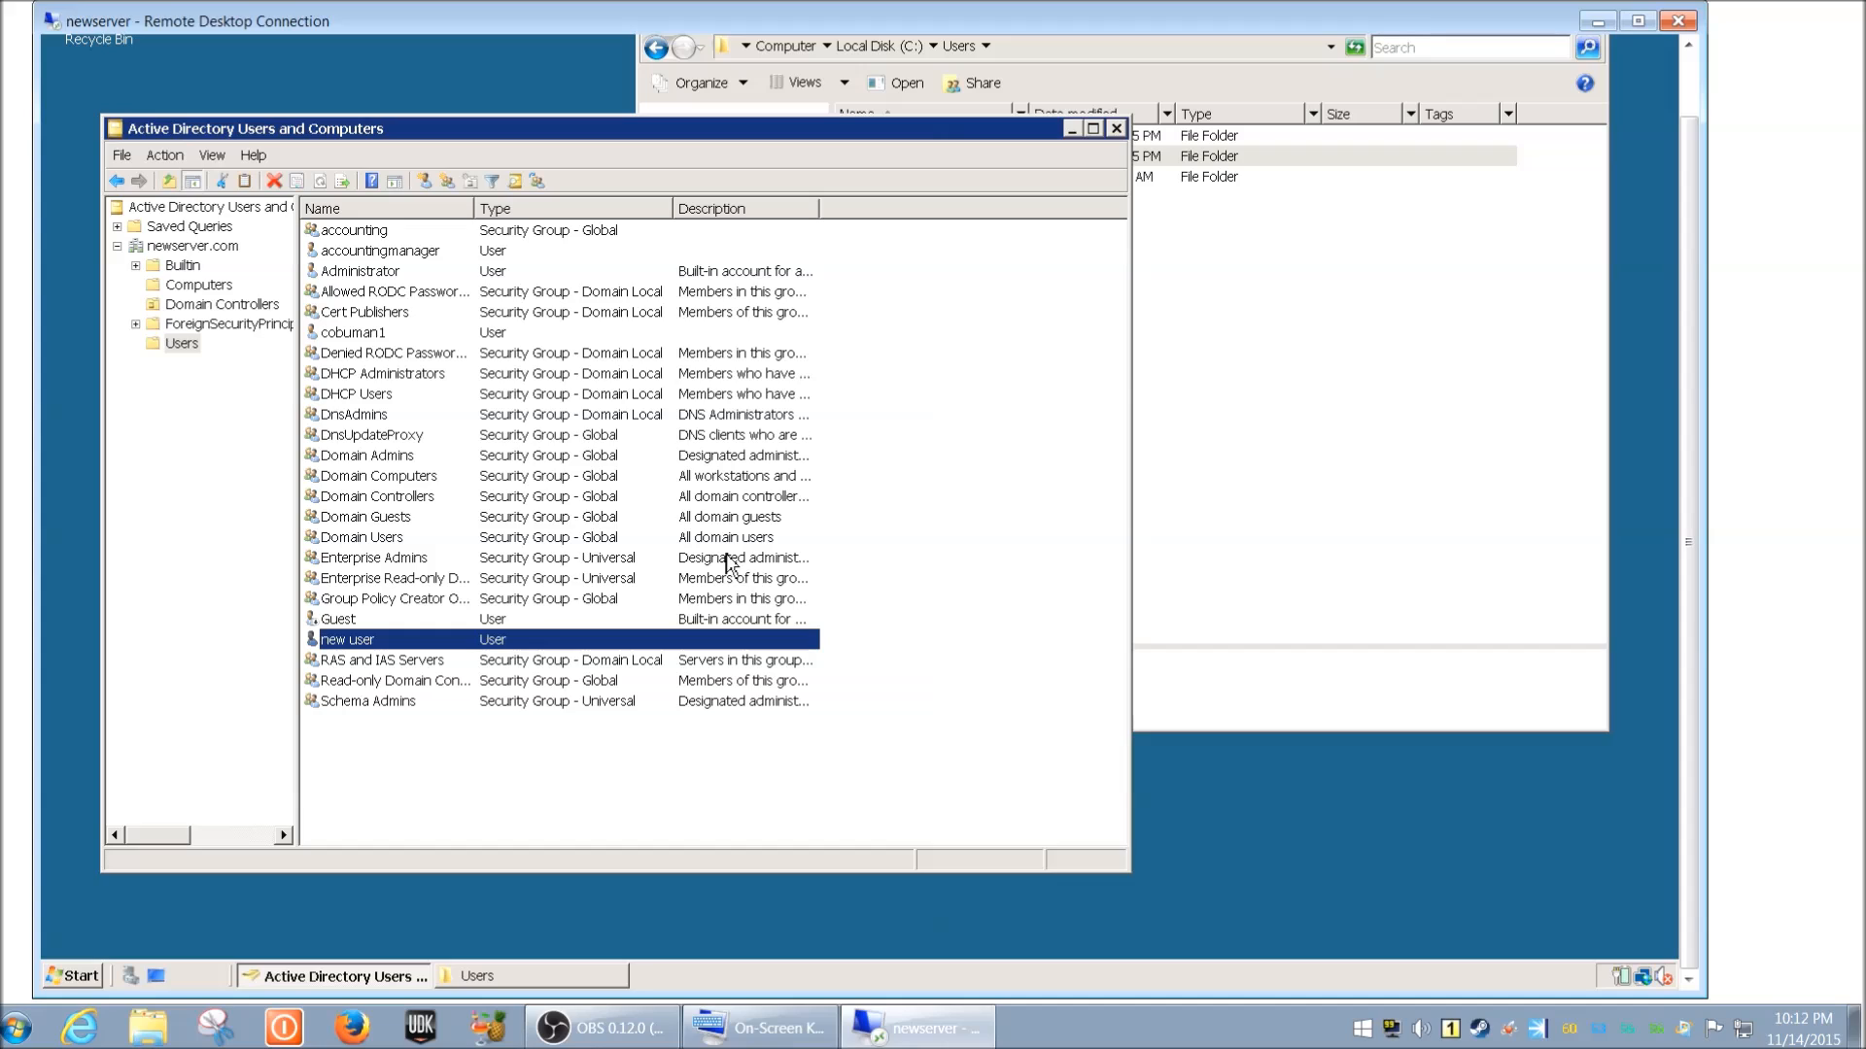